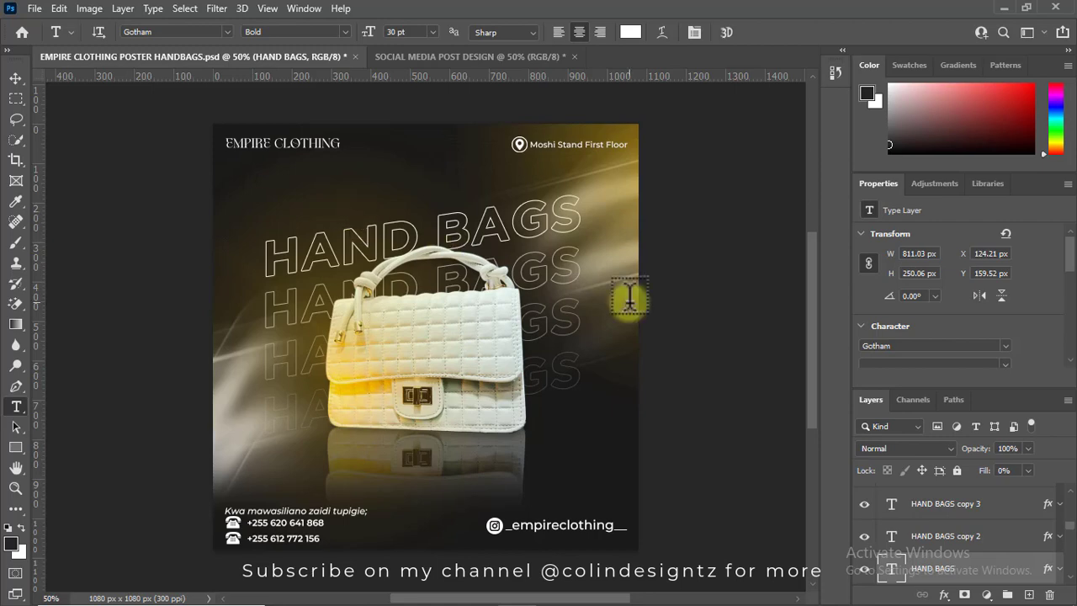
Switch to the SOCIAL MEDIA POST DESIGN document and select its Background layer with the Move tool.
{"action": "key", "text": "v"}
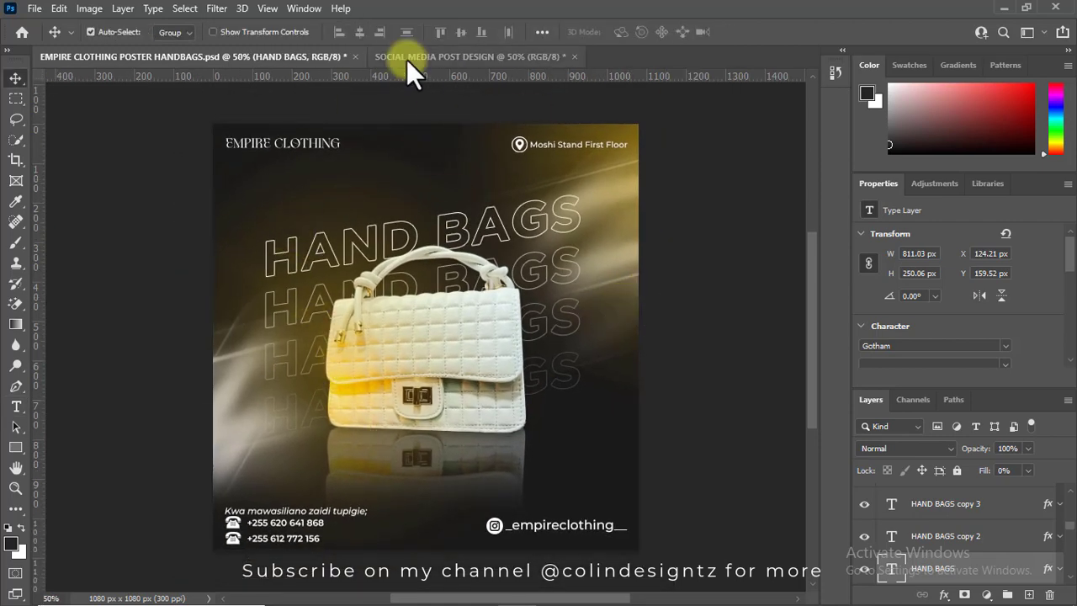
{"action": "left_click", "coordinate": [406, 56]}
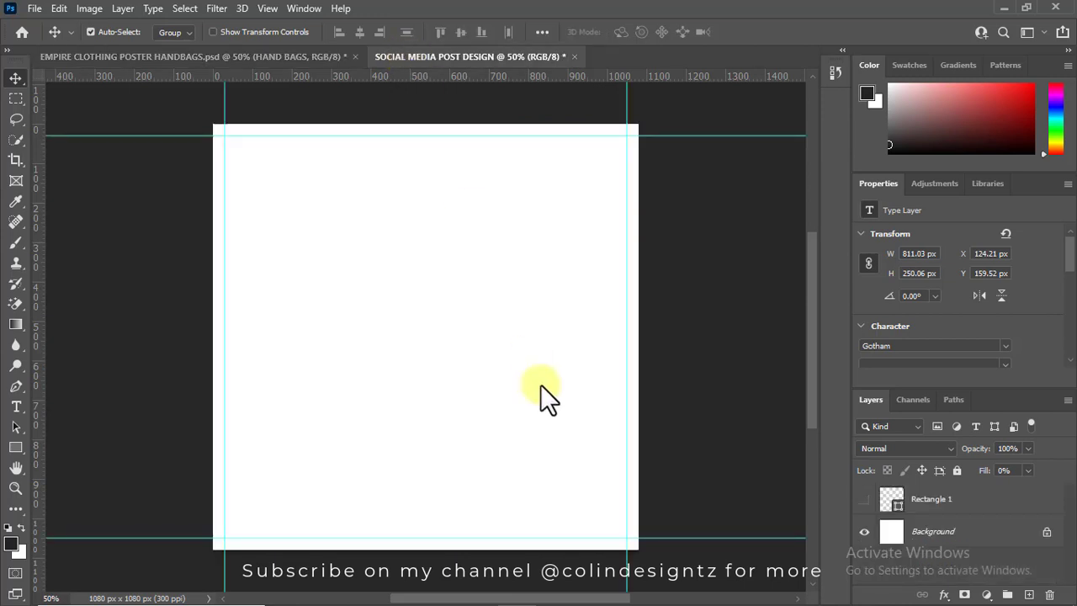
{"action": "left_click", "coordinate": [956, 533]}
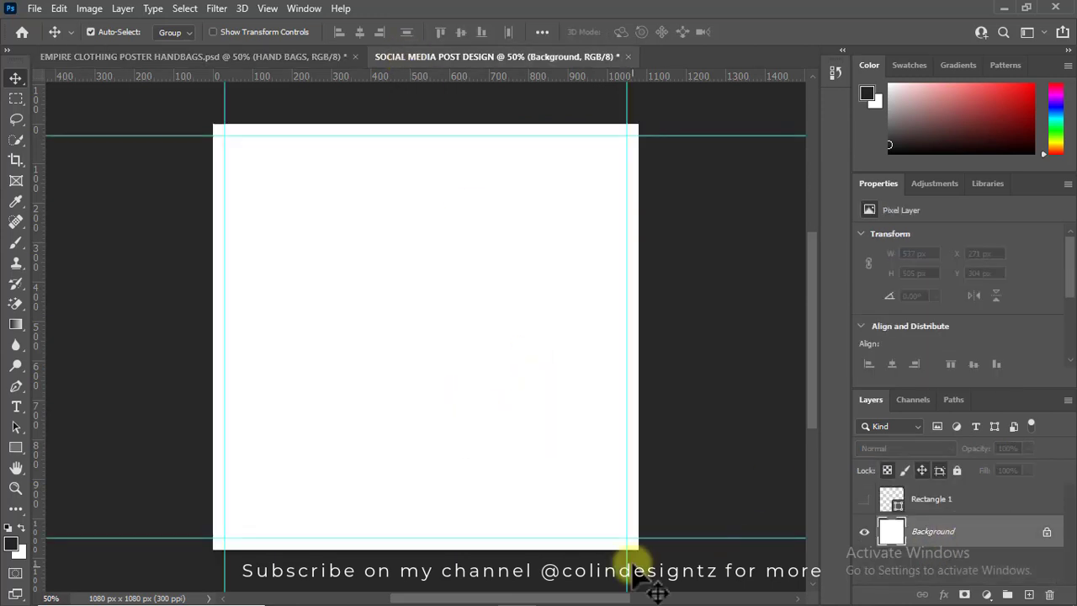
Set the foreground to #191919 and add a dark grey Solid Color fill layer over the canvas.
{"action": "left_click", "coordinate": [11, 543]}
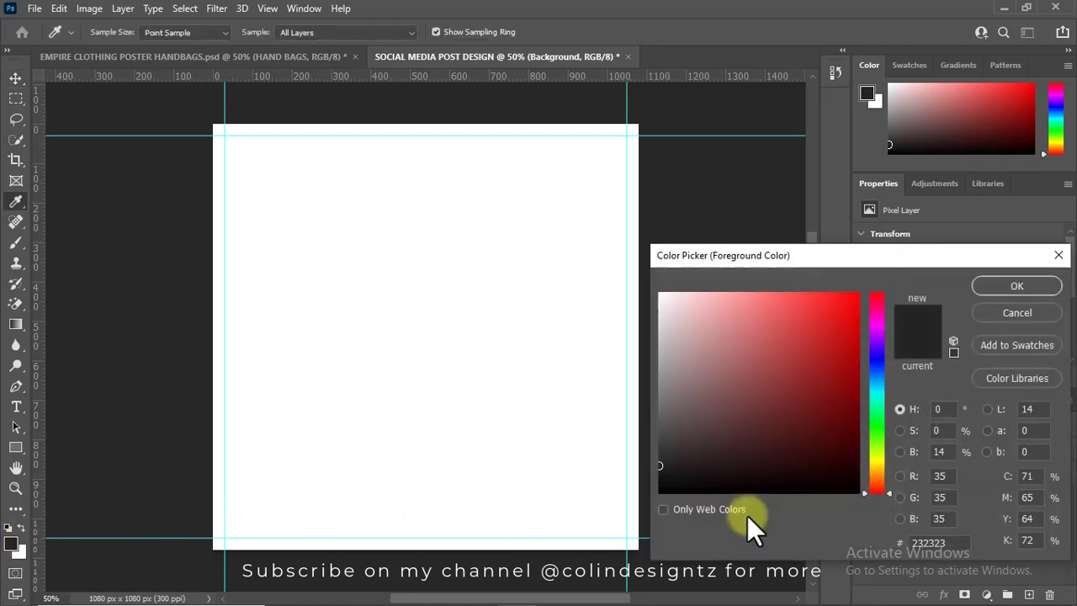
{"action": "double_click", "coordinate": [964, 546]}
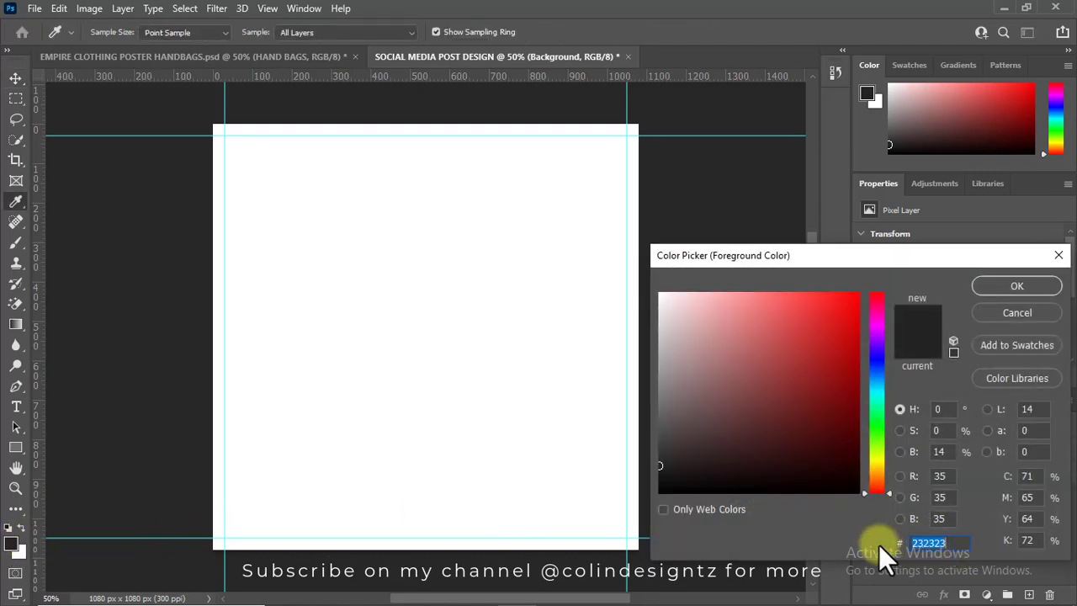
{"action": "type", "text": "19"}
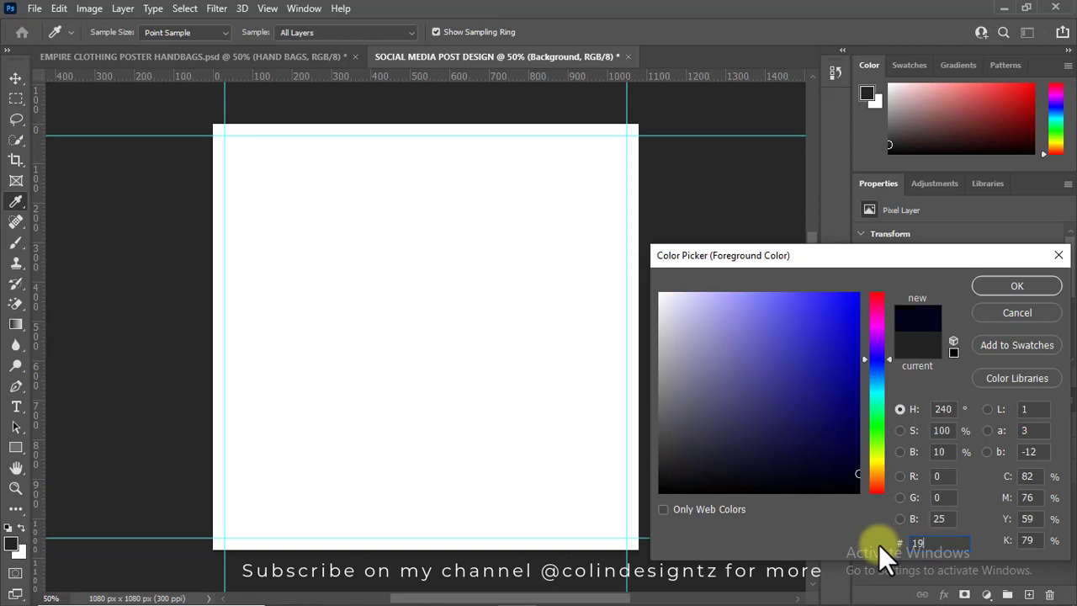
{"action": "type", "text": "1919"}
{"action": "key", "text": "Return"}
{"action": "key", "text": "v"}
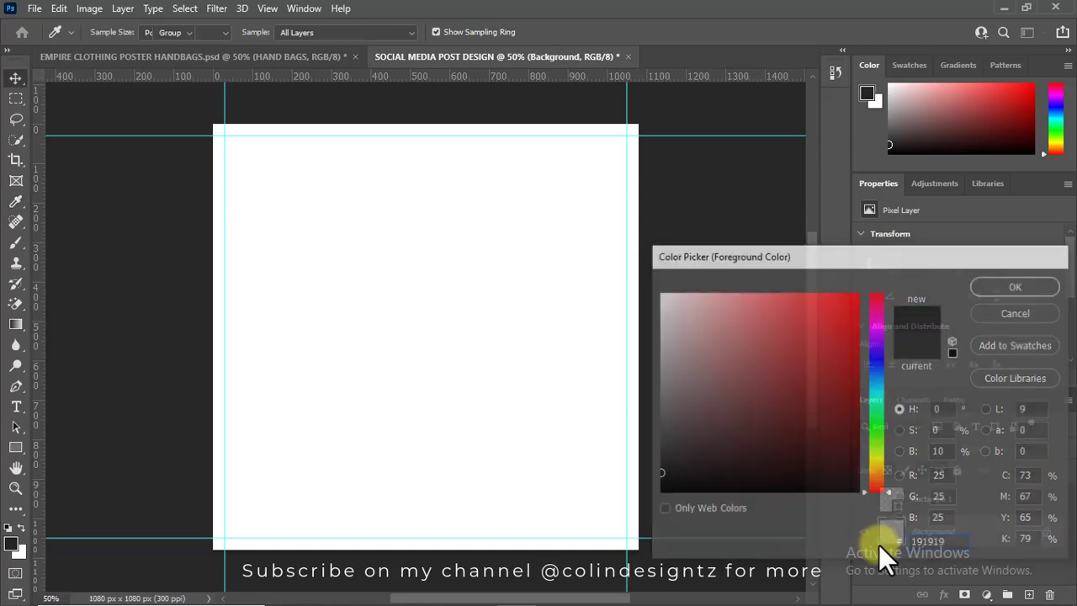
{"action": "left_click", "coordinate": [986, 594]}
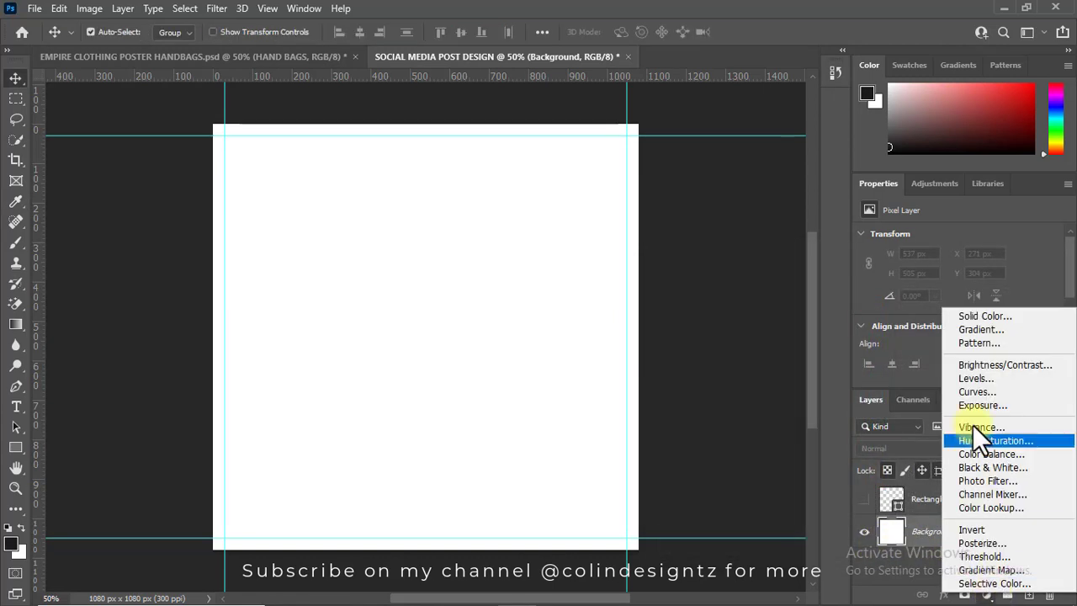
{"action": "left_click", "coordinate": [969, 314]}
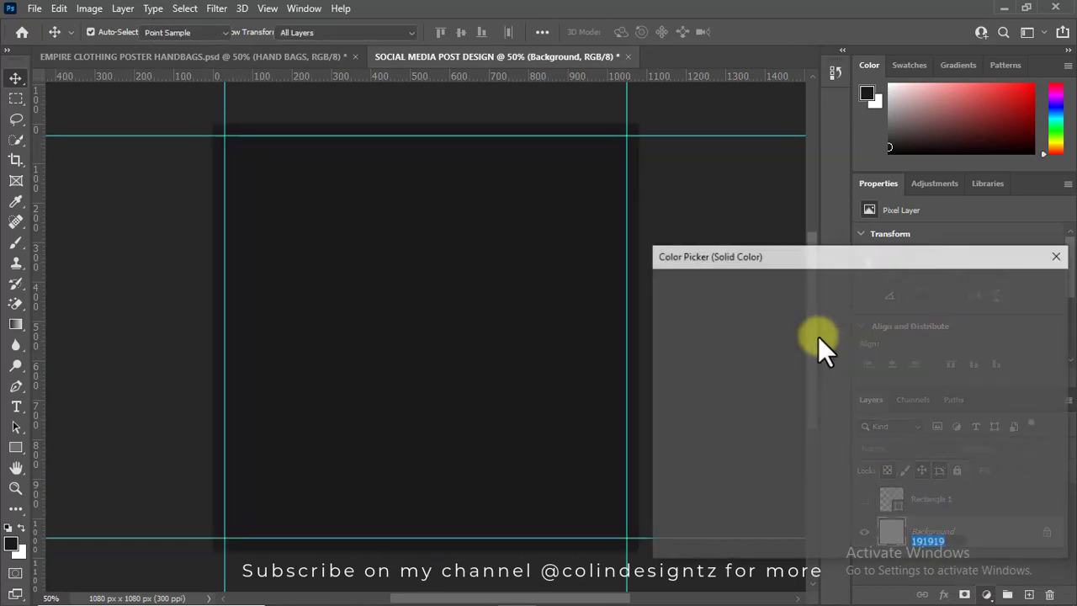
{"action": "left_click", "coordinate": [1003, 285]}
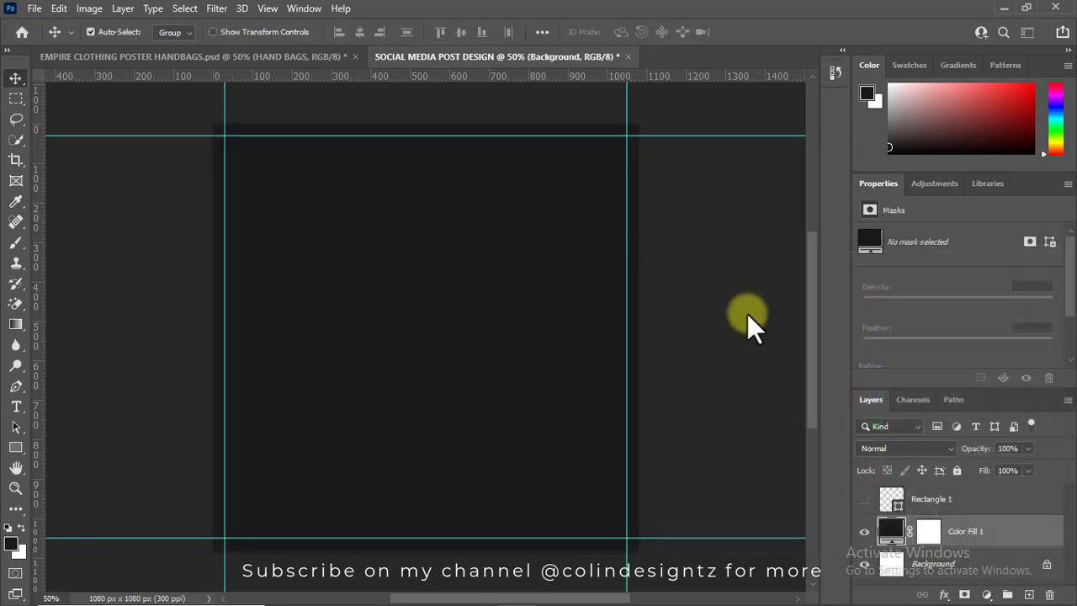
Drag the handbag group from the poster into the post and centre it horizontally.
{"action": "left_click", "coordinate": [278, 55]}
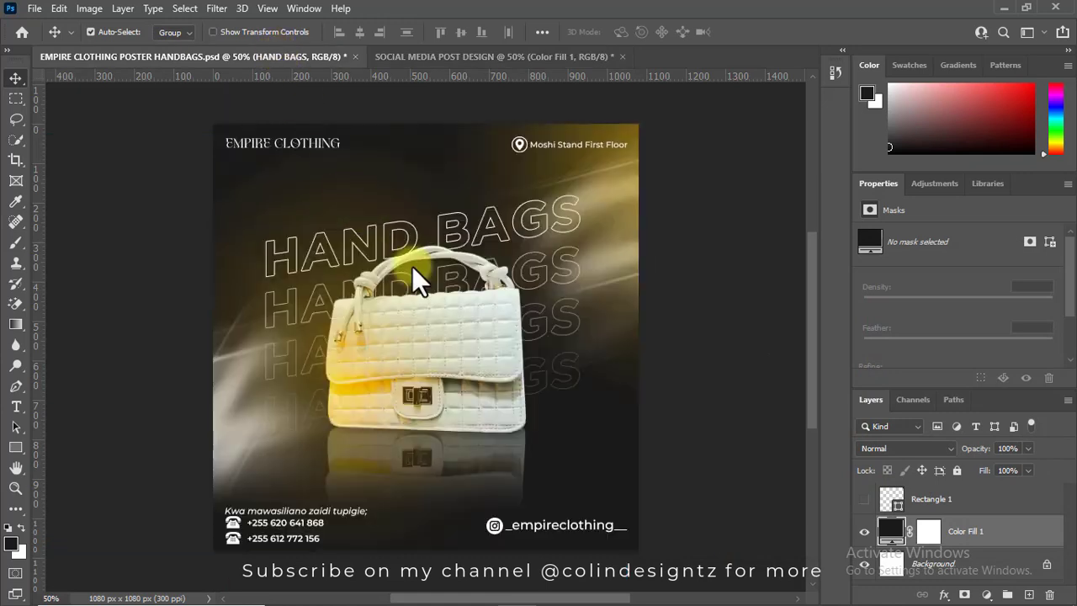
{"action": "left_click", "coordinate": [491, 351]}
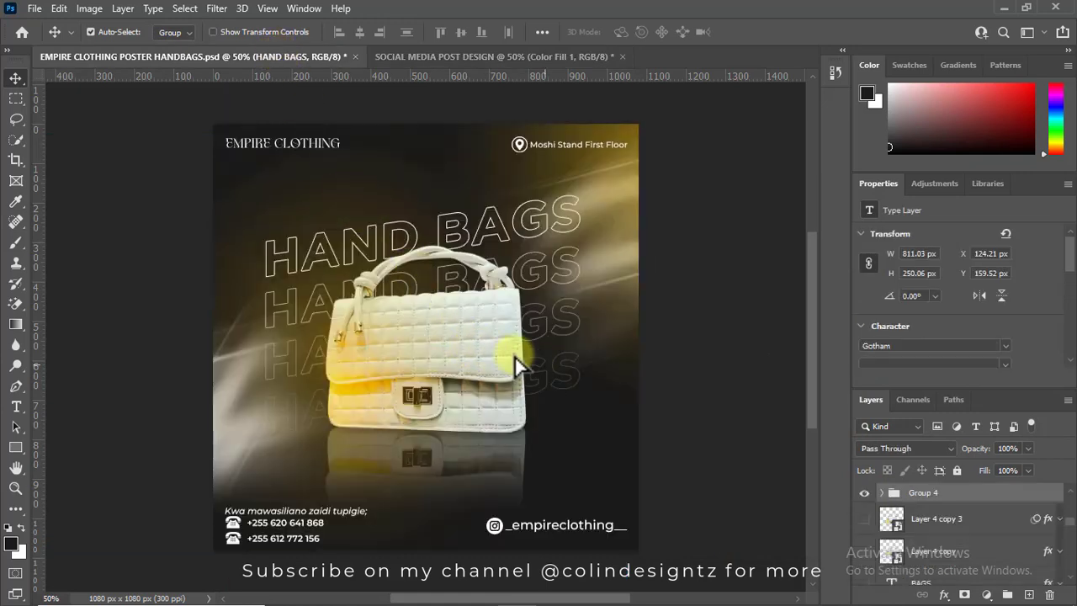
{"action": "mouse_move", "coordinate": [933, 495]}
{"action": "left_mouse_down"}
{"action": "mouse_move", "coordinate": [481, 217]}
{"action": "mouse_move", "coordinate": [429, 57]}
{"action": "mouse_move", "coordinate": [445, 356]}
{"action": "left_mouse_up"}
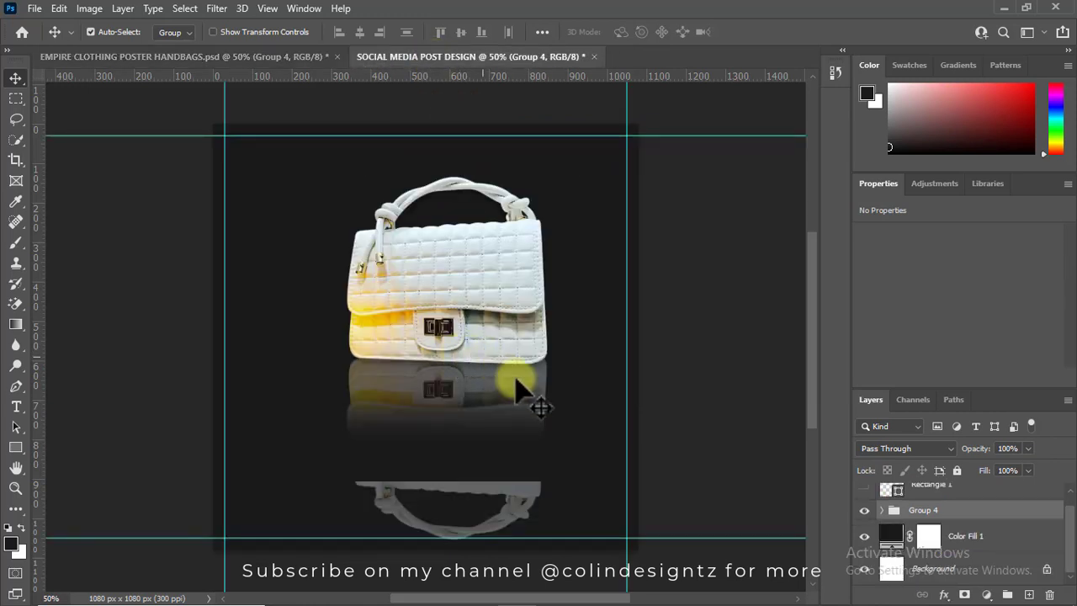
{"action": "key", "text": "ctrl+a"}
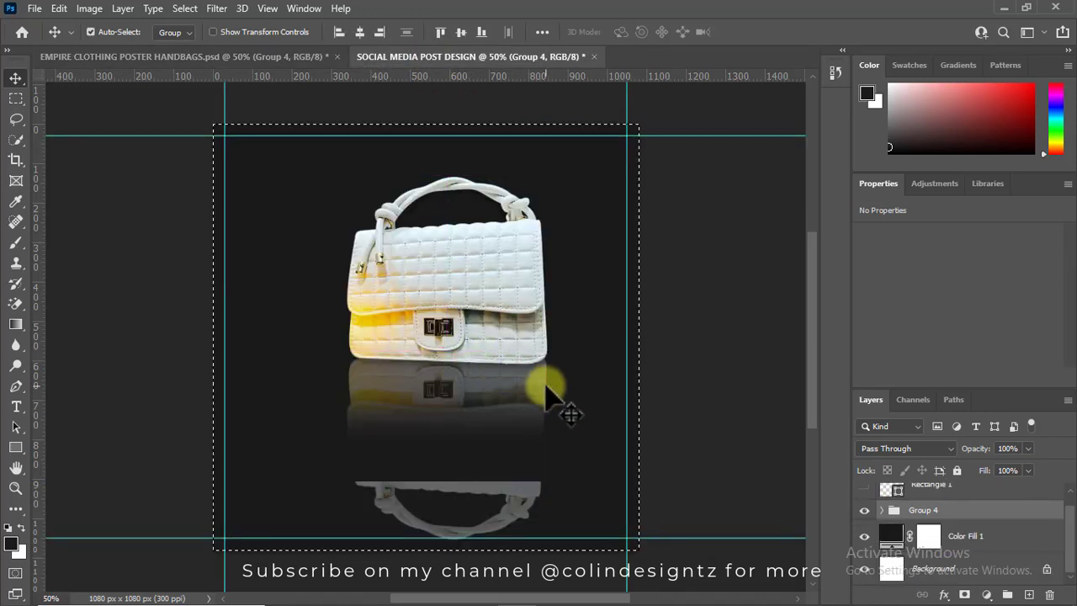
{"action": "left_click", "coordinate": [359, 32]}
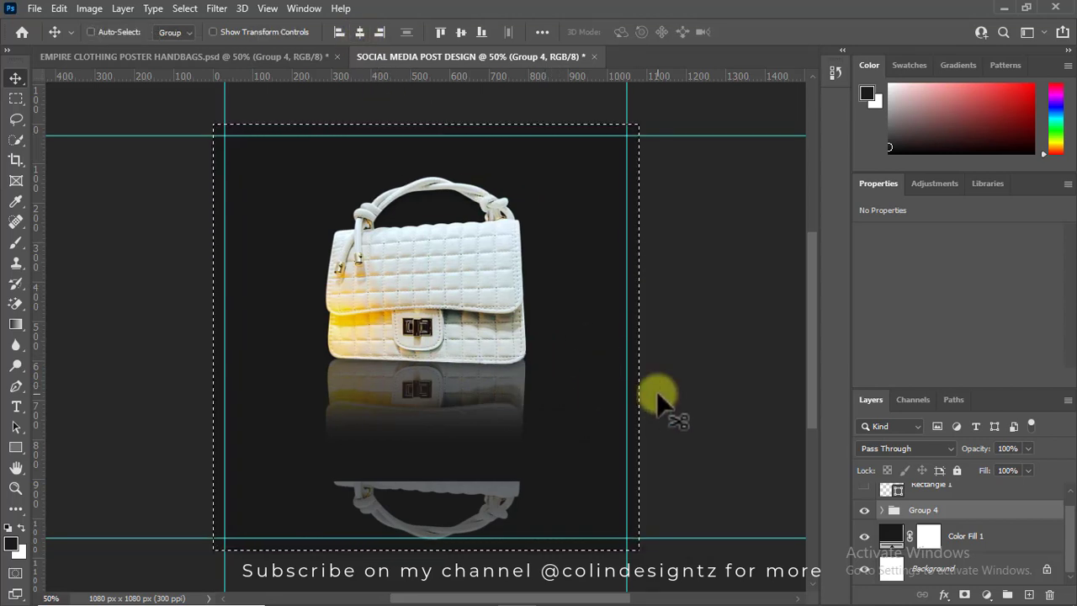
{"action": "key", "text": "ctrl+d"}
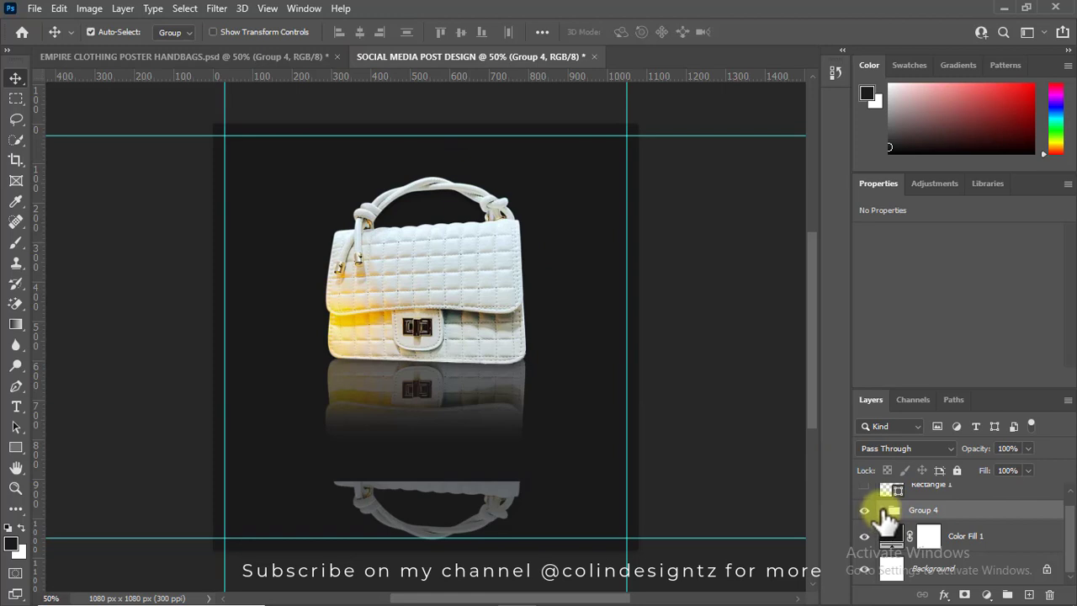
Delete the two reflection layers, including Layer 4 copy 2, from the handbag group.
{"action": "left_click", "coordinate": [882, 509]}
{"action": "left_click", "coordinate": [1035, 538]}
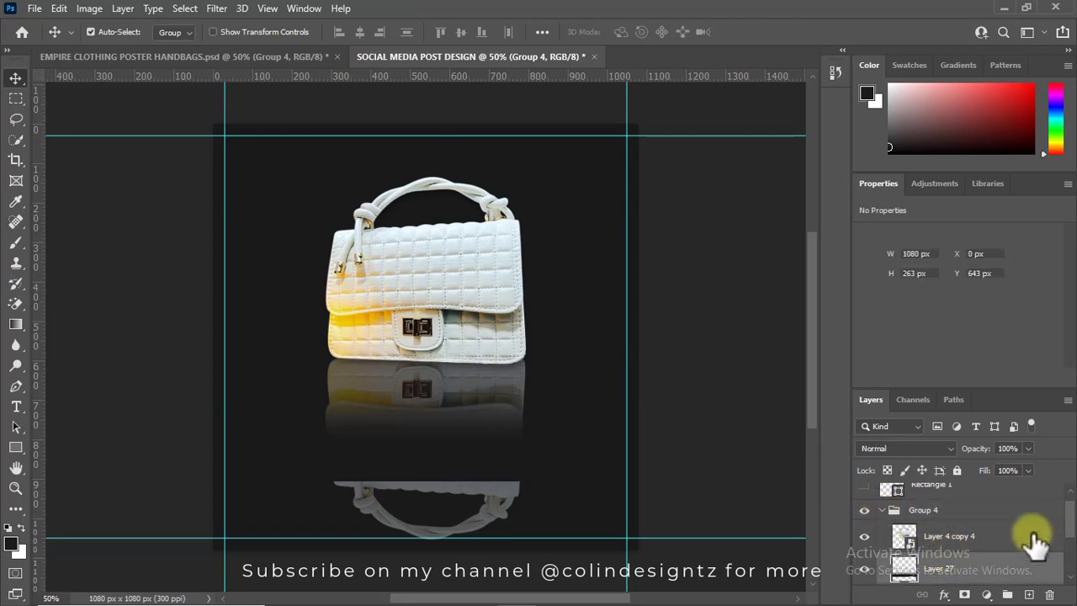
{"action": "scroll", "coordinate": [1065, 530], "scroll_direction": "down", "scroll_amount": 2}
{"action": "scroll", "coordinate": [1073, 551], "scroll_direction": "down", "scroll_amount": 1}
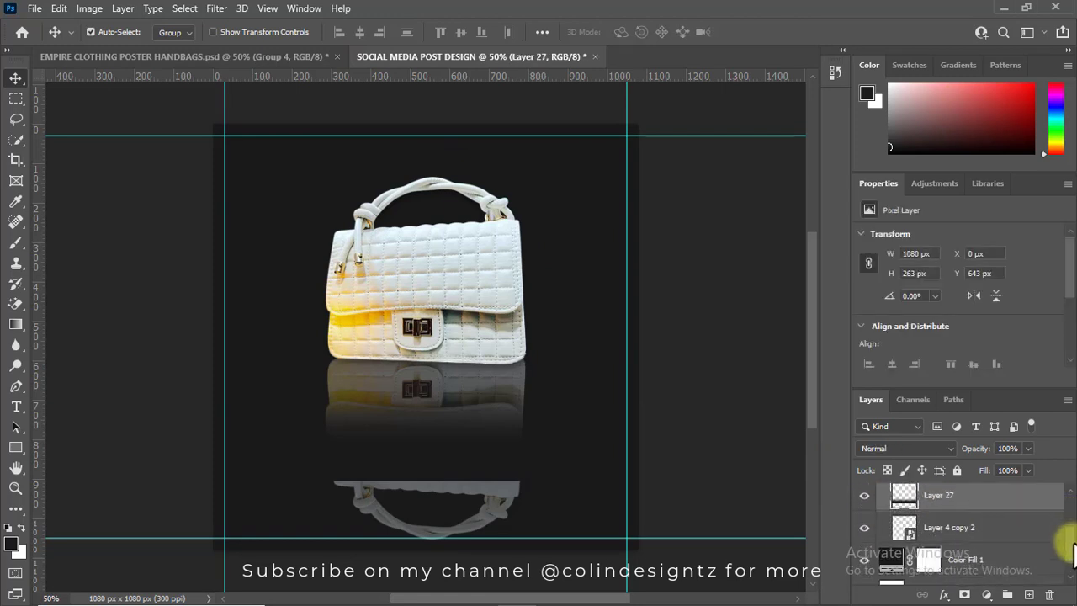
{"action": "left_click", "coordinate": [958, 530], "text": "shift"}
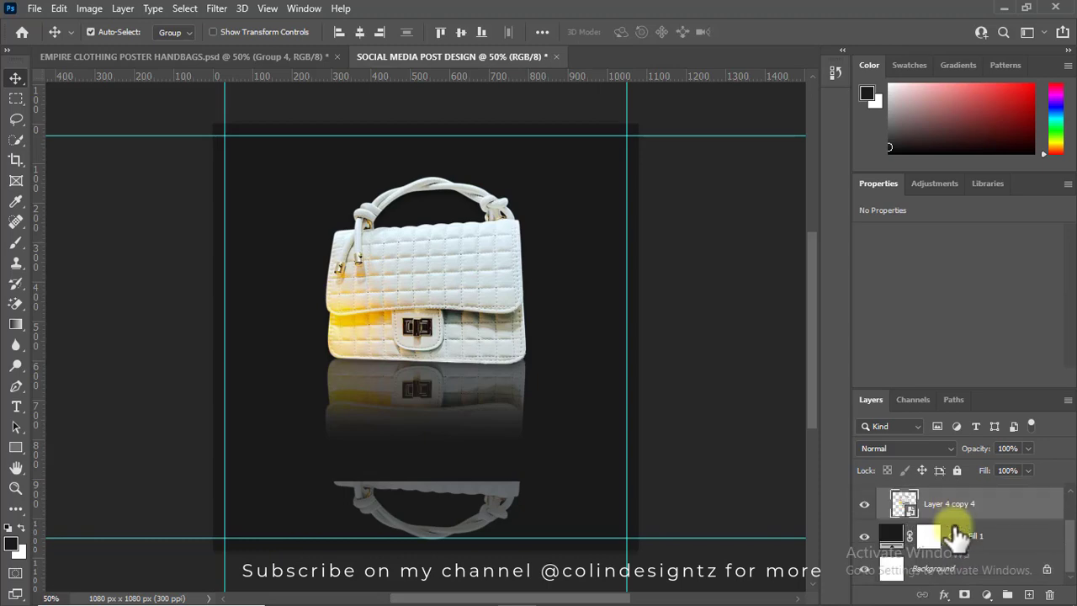
{"action": "key", "text": "Delete"}
Ungroup the handbag, centre the bag vertically on the canvas, and duplicate the bag layer.
{"action": "scroll", "coordinate": [1059, 538], "scroll_direction": "up", "scroll_amount": 3}
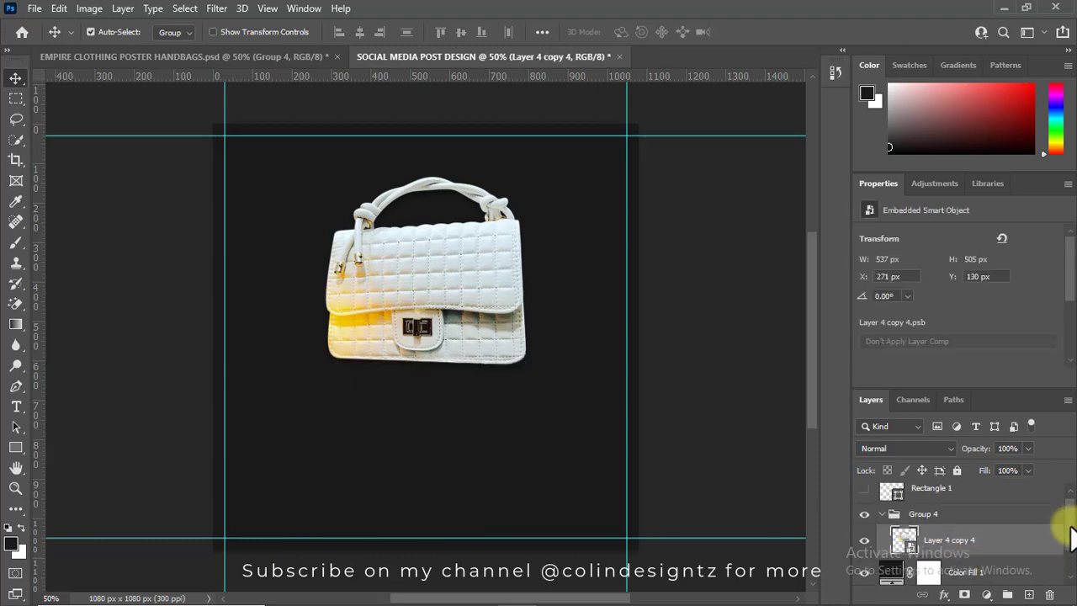
{"action": "left_click", "coordinate": [941, 525]}
{"action": "right_click", "coordinate": [942, 529]}
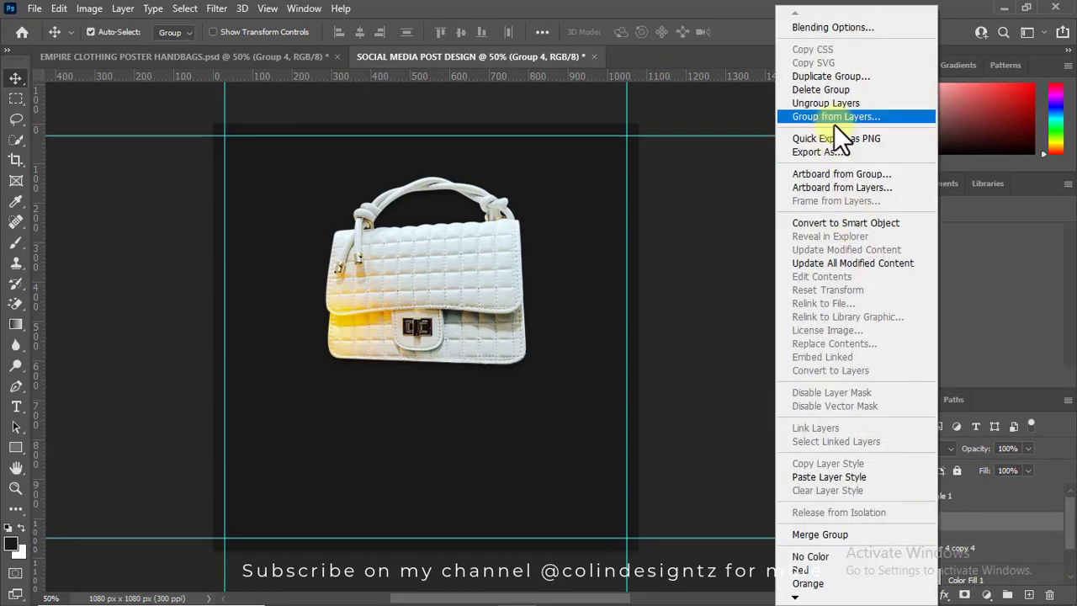
{"action": "left_click", "coordinate": [826, 103]}
{"action": "left_click_drag", "start_coordinate": [471, 290], "coordinate": [472, 366]}
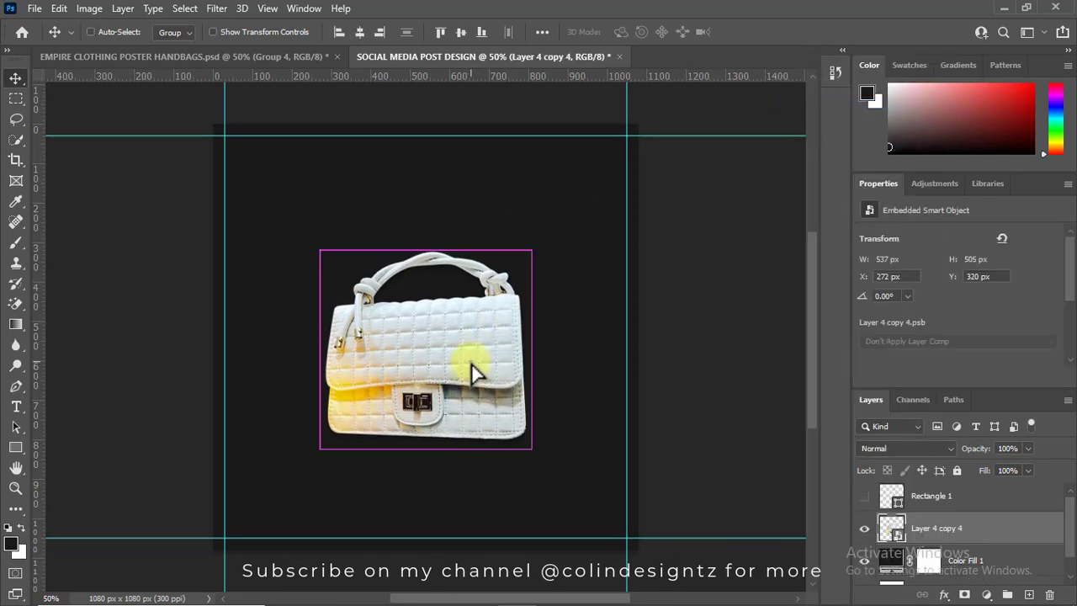
{"action": "key", "text": "ctrl+a"}
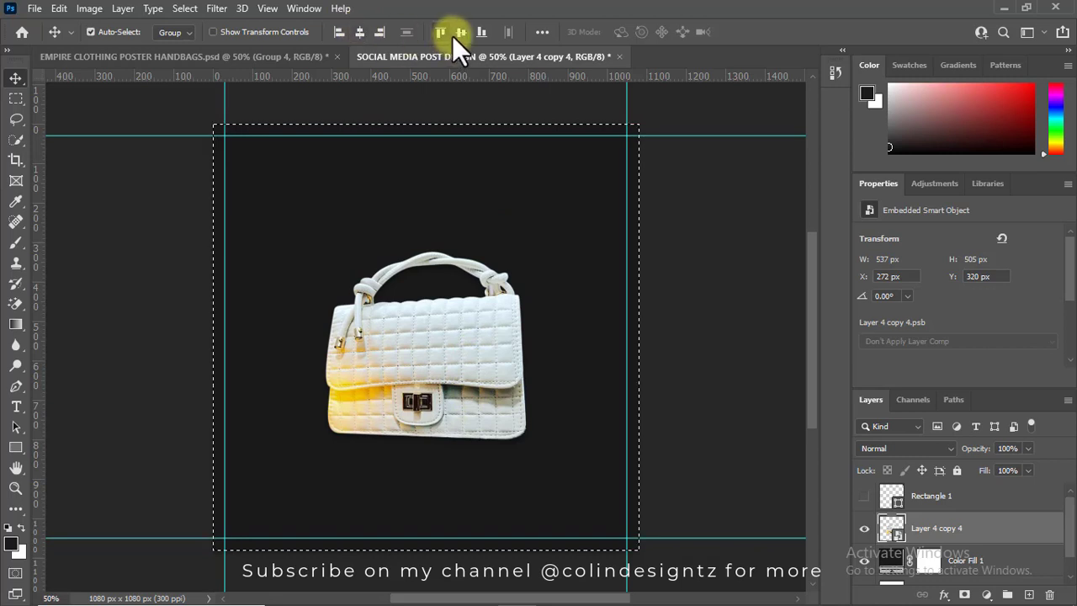
{"action": "left_click", "coordinate": [455, 36]}
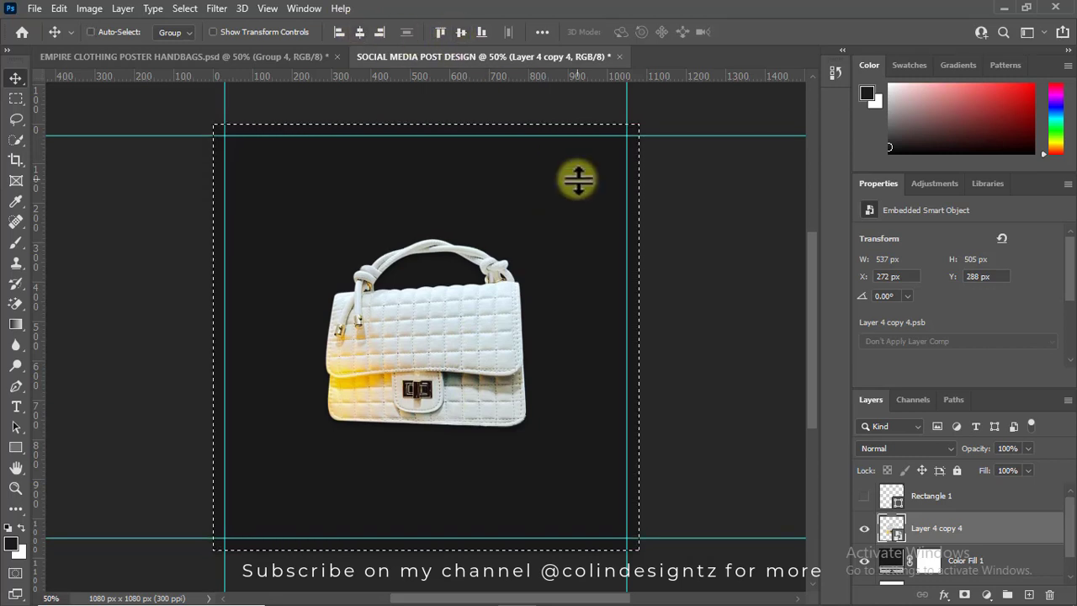
{"action": "key", "text": "ctrl+d"}
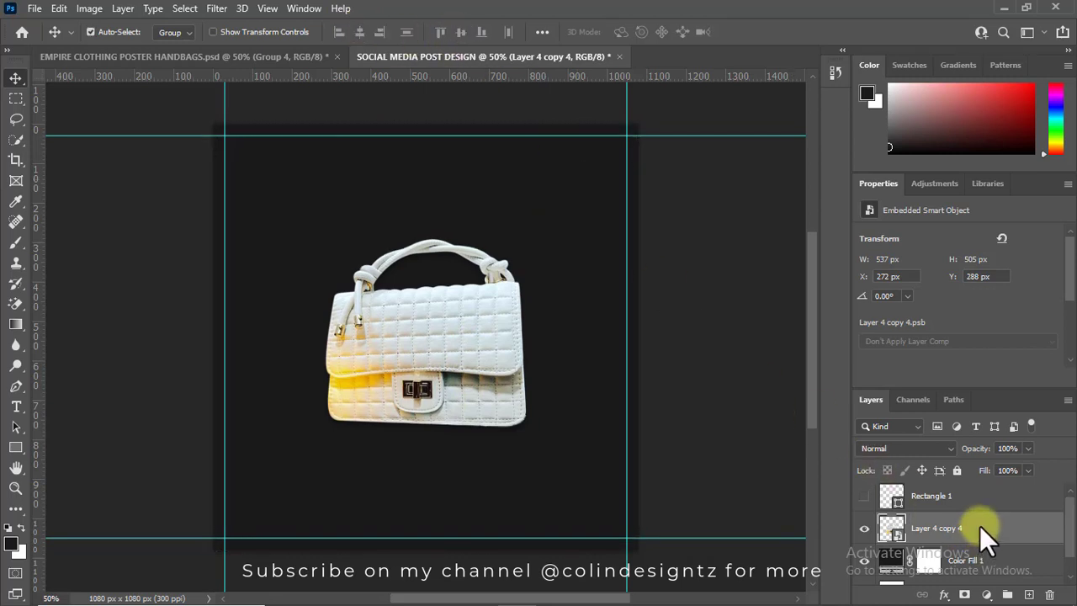
{"action": "left_click_drag", "start_coordinate": [977, 530], "coordinate": [1027, 593]}
Flip the bag layer horizontally from the transform commands, then browse the menus without other changes.
{"action": "left_click", "coordinate": [961, 562]}
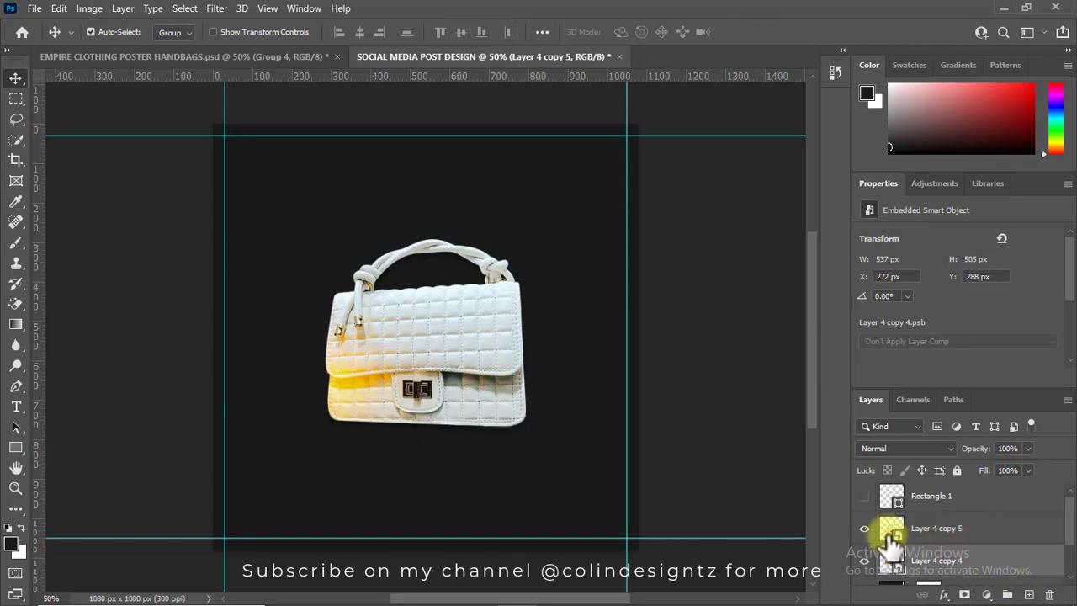
{"action": "left_click", "coordinate": [59, 8]}
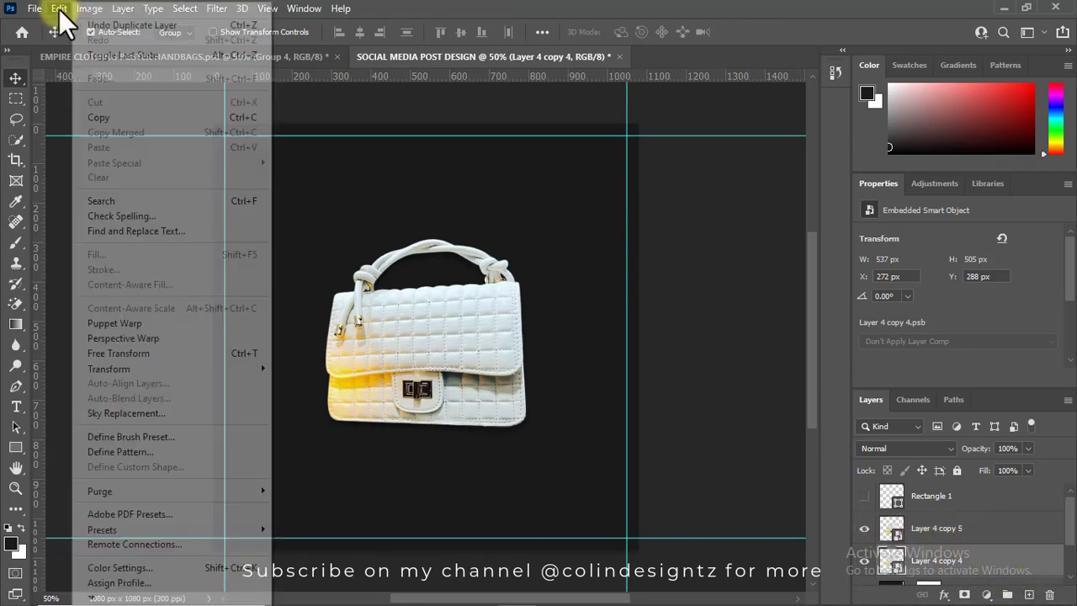
{"action": "mouse_move", "coordinate": [172, 369]}
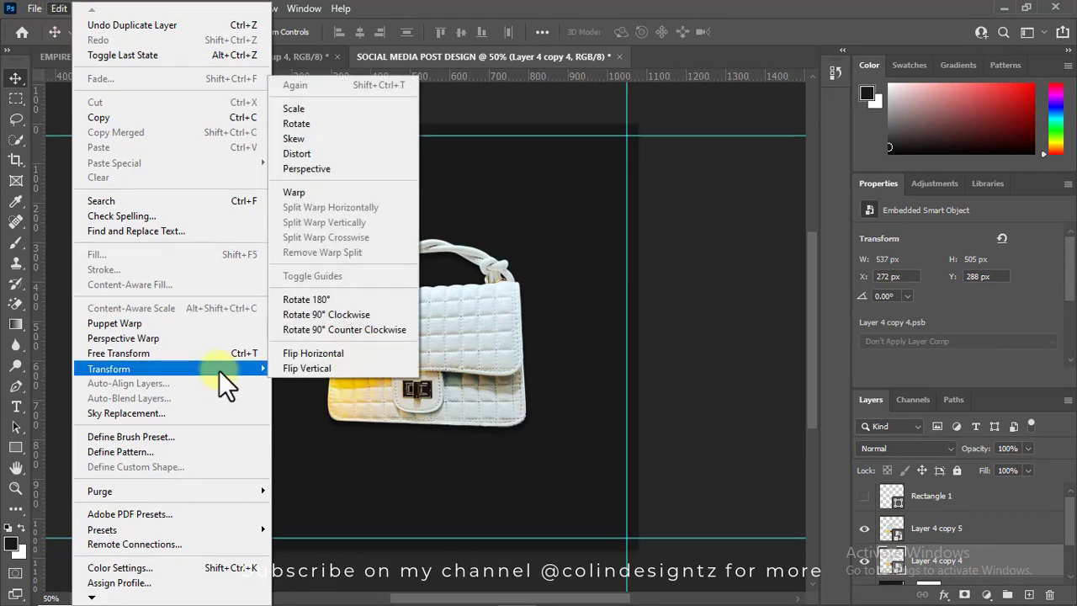
{"action": "left_click", "coordinate": [330, 355]}
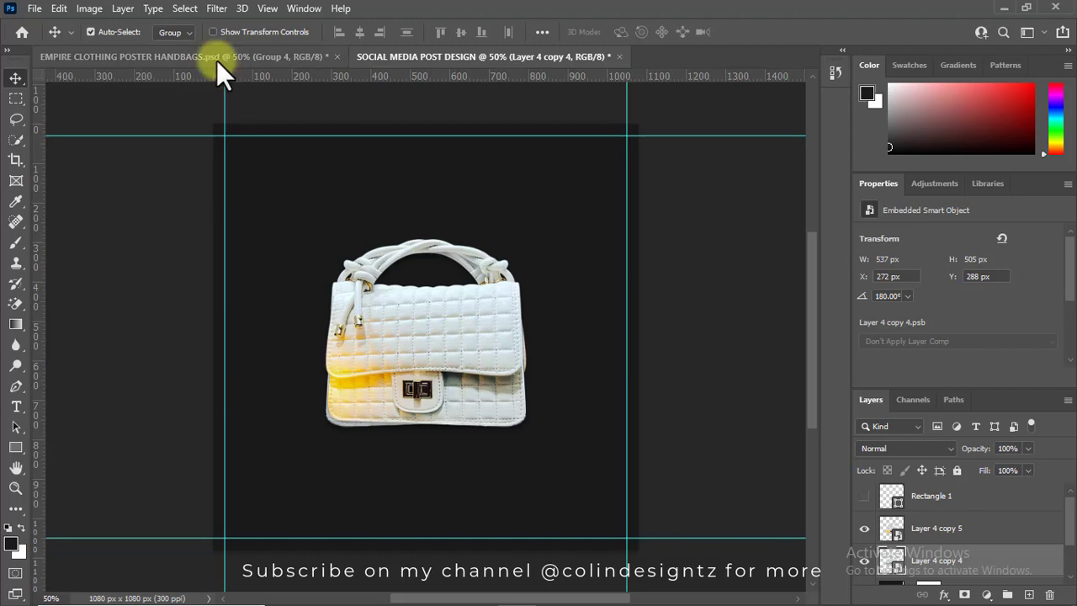
{"action": "left_click", "coordinate": [185, 9]}
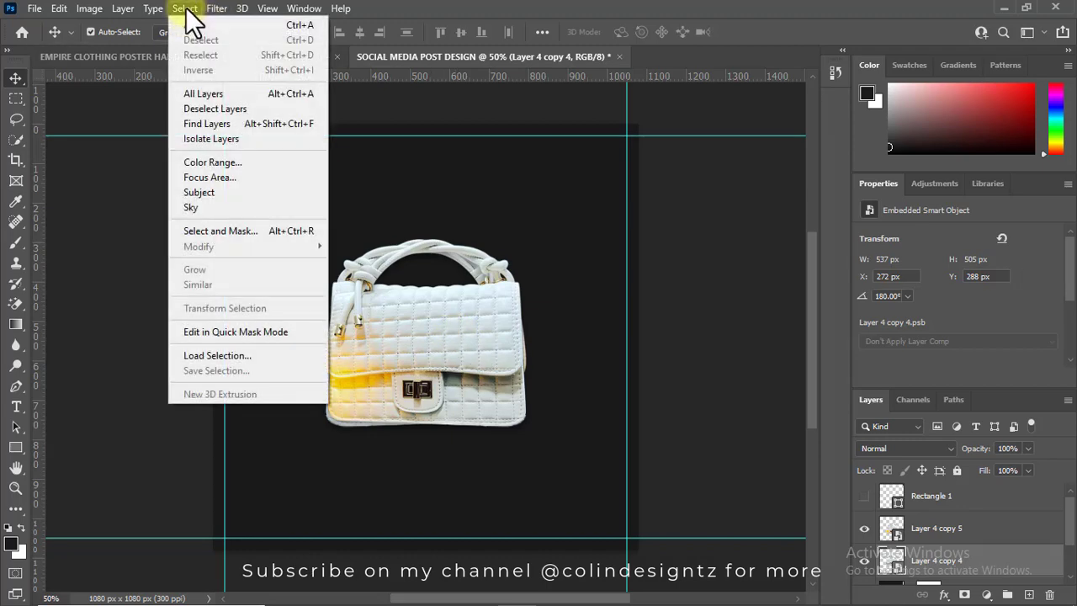
{"action": "left_click", "coordinate": [181, 10]}
{"action": "left_click", "coordinate": [134, 8]}
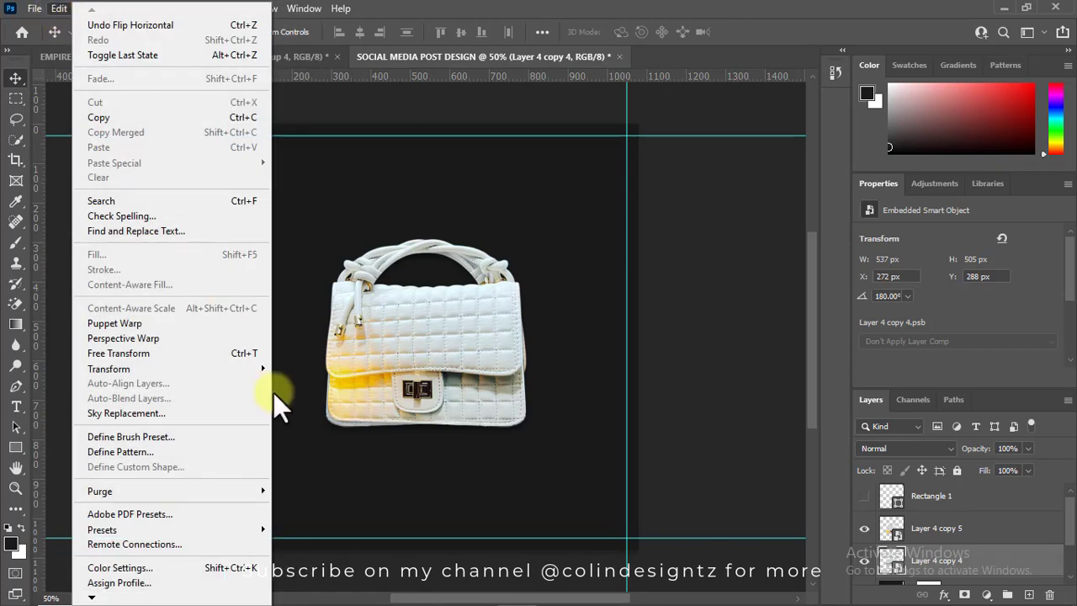
{"action": "mouse_move", "coordinate": [109, 368]}
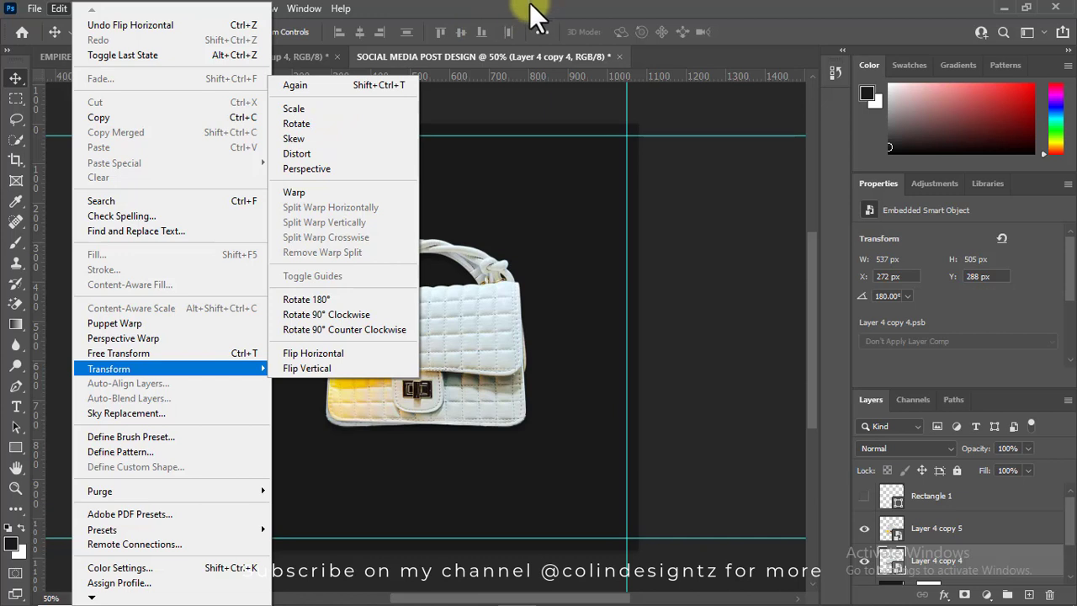
{"action": "left_click", "coordinate": [501, 3]}
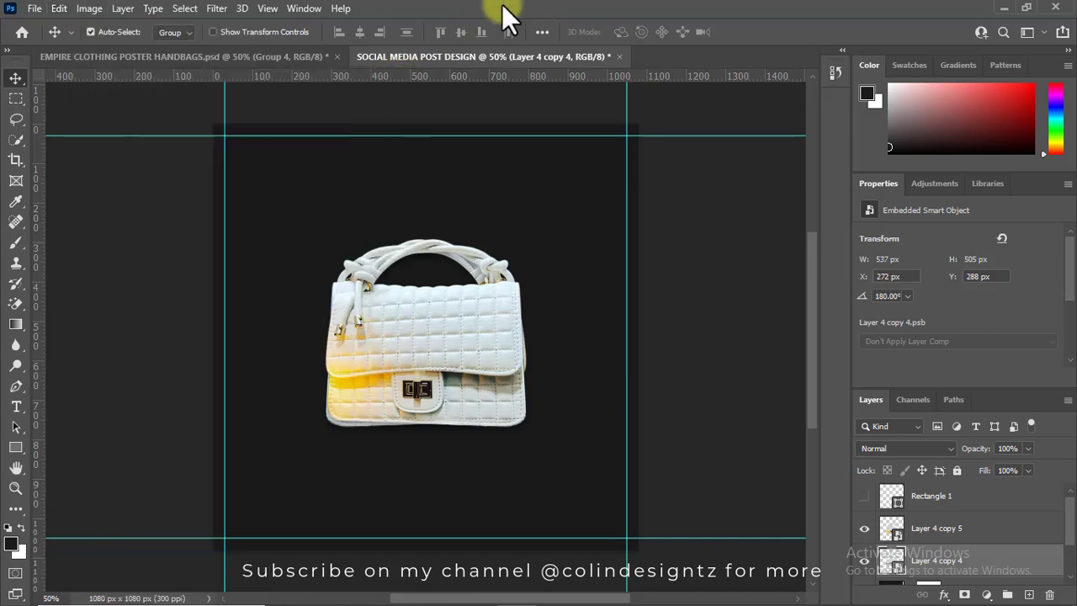
Free-transform the copy upside down and align it against the bag's base as a reflection.
{"action": "key", "text": "ctrl+t"}
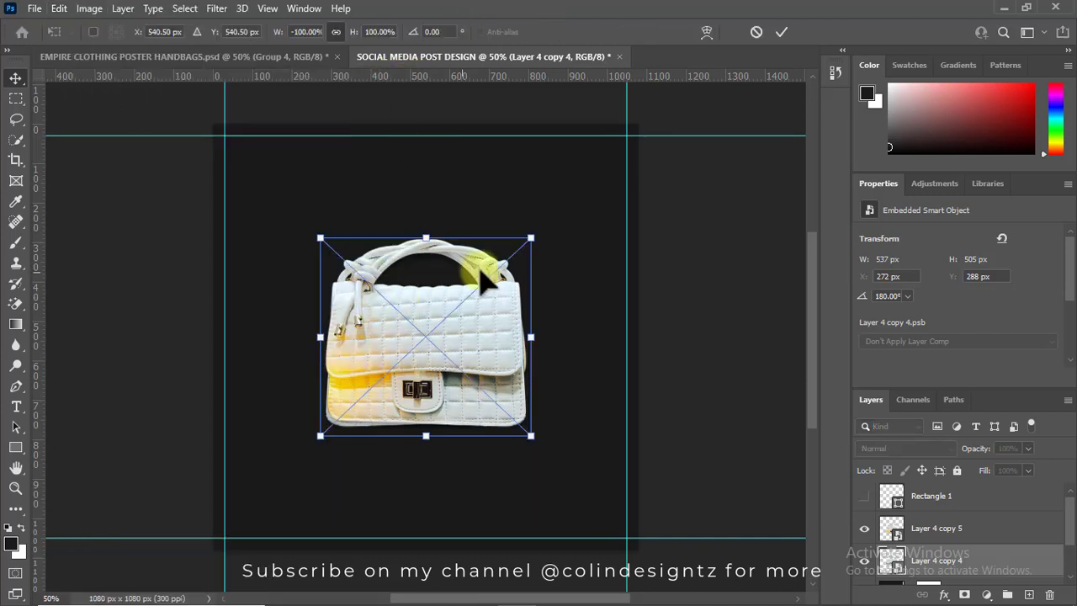
{"action": "mouse_move", "coordinate": [550, 219]}
{"action": "left_mouse_down"}
{"action": "mouse_move", "coordinate": [267, 416]}
{"action": "mouse_move", "coordinate": [298, 474]}
{"action": "left_mouse_up"}
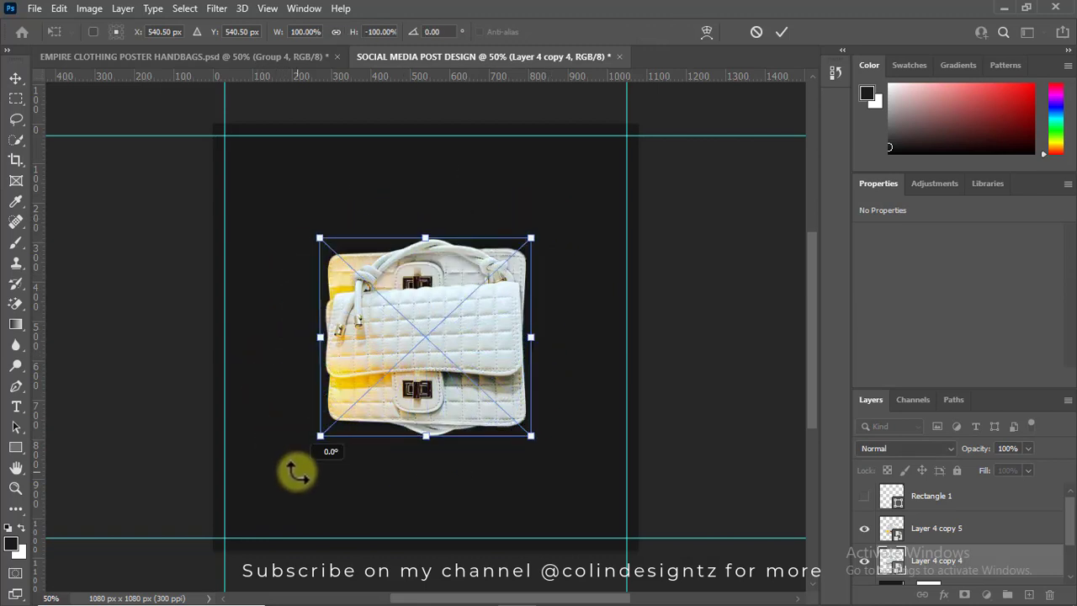
{"action": "left_click_drag", "start_coordinate": [475, 295], "coordinate": [475, 458]}
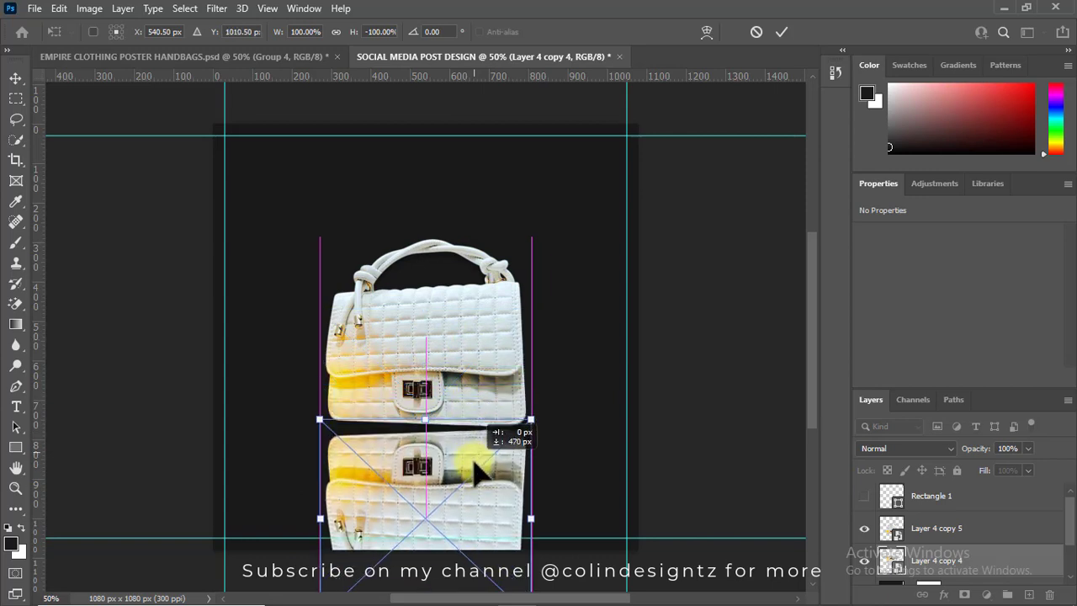
{"action": "left_click_drag", "start_coordinate": [475, 455], "coordinate": [478, 439]}
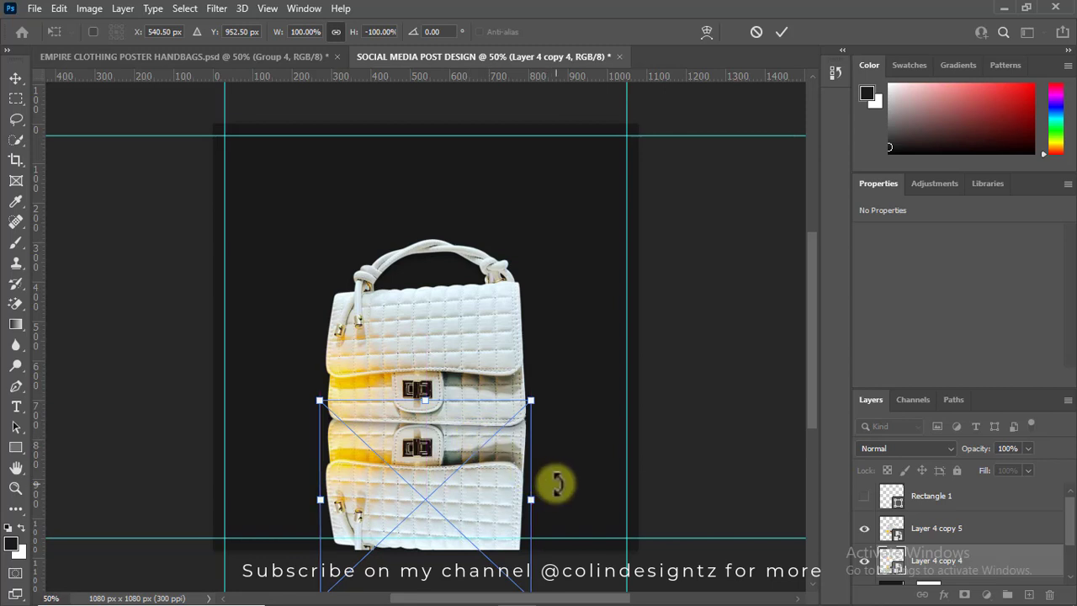
{"action": "left_click_drag", "start_coordinate": [496, 488], "coordinate": [498, 492]}
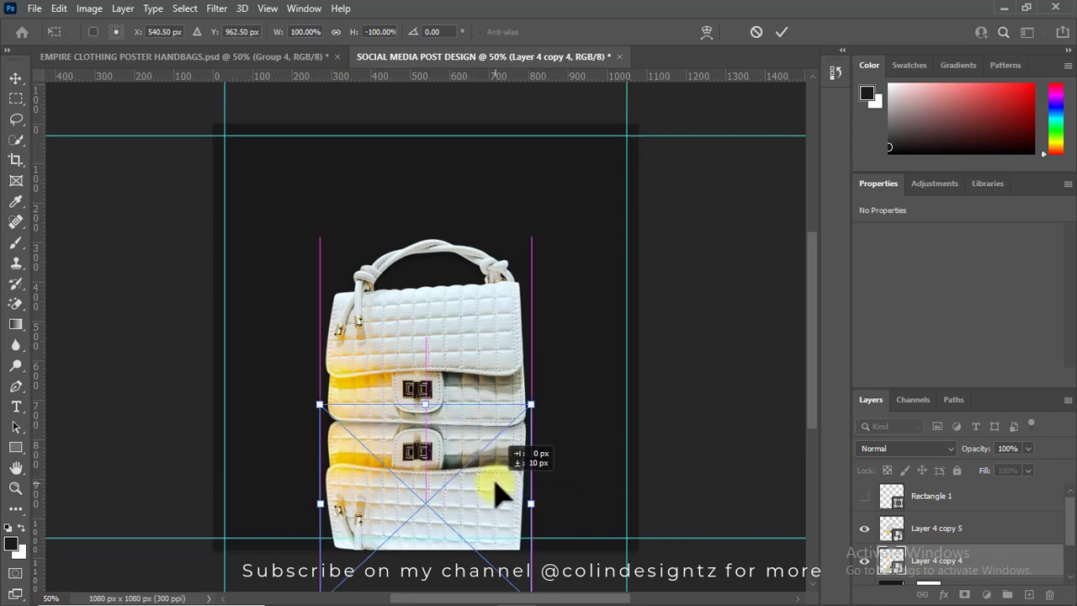
{"action": "key", "text": "Return"}
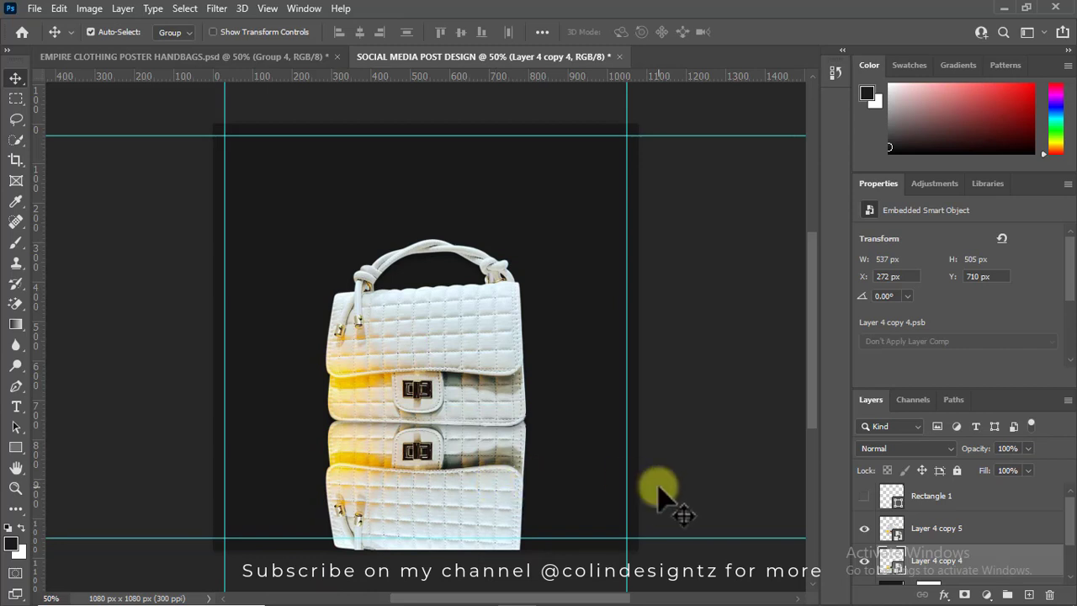
Add a layer mask to the reflection and lower its opacity to 25%.
{"action": "scroll", "coordinate": [1067, 530], "scroll_direction": "down", "scroll_amount": 1}
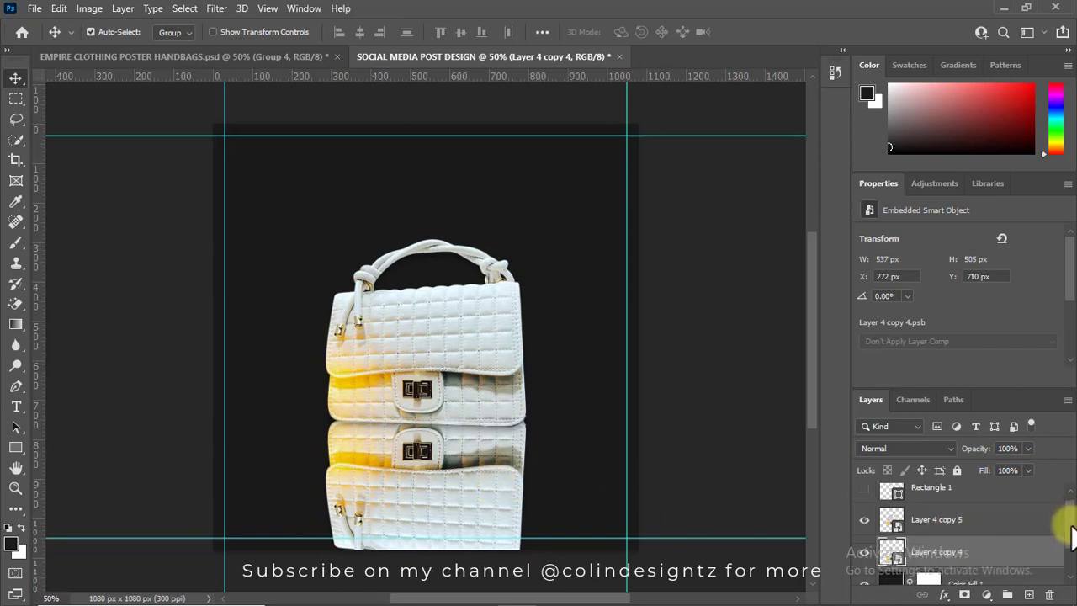
{"action": "left_click", "coordinate": [964, 594]}
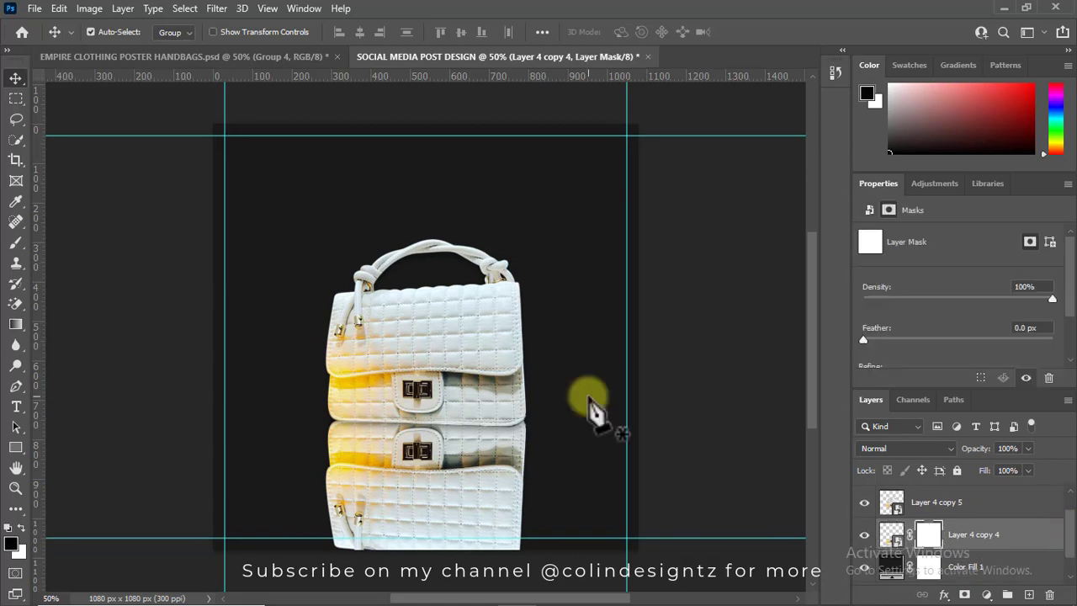
{"action": "left_click", "coordinate": [1007, 448]}
{"action": "type", "text": "2"}
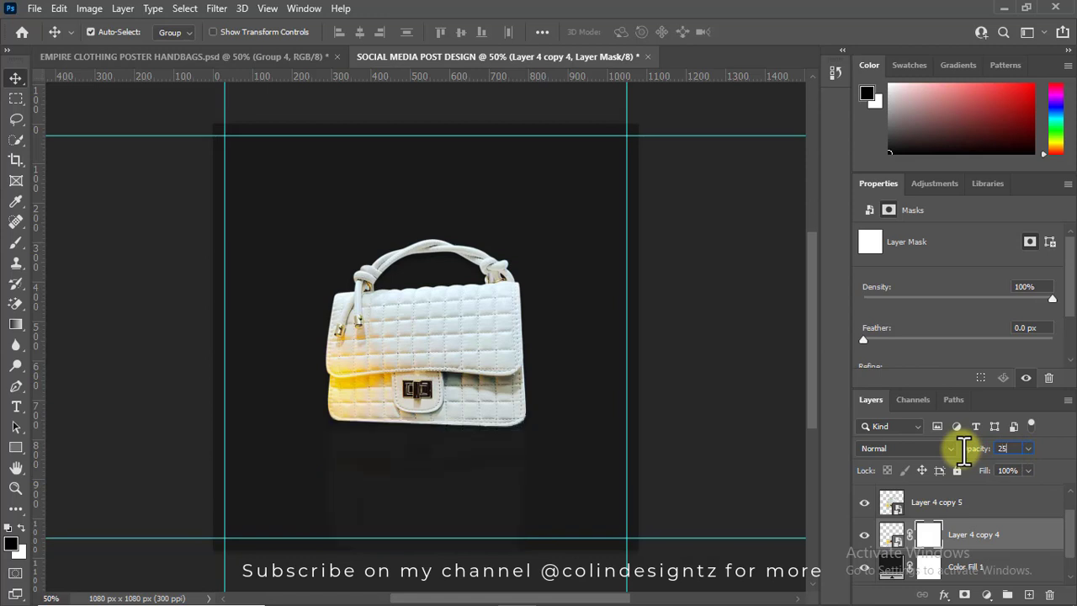
{"action": "type", "text": "5"}
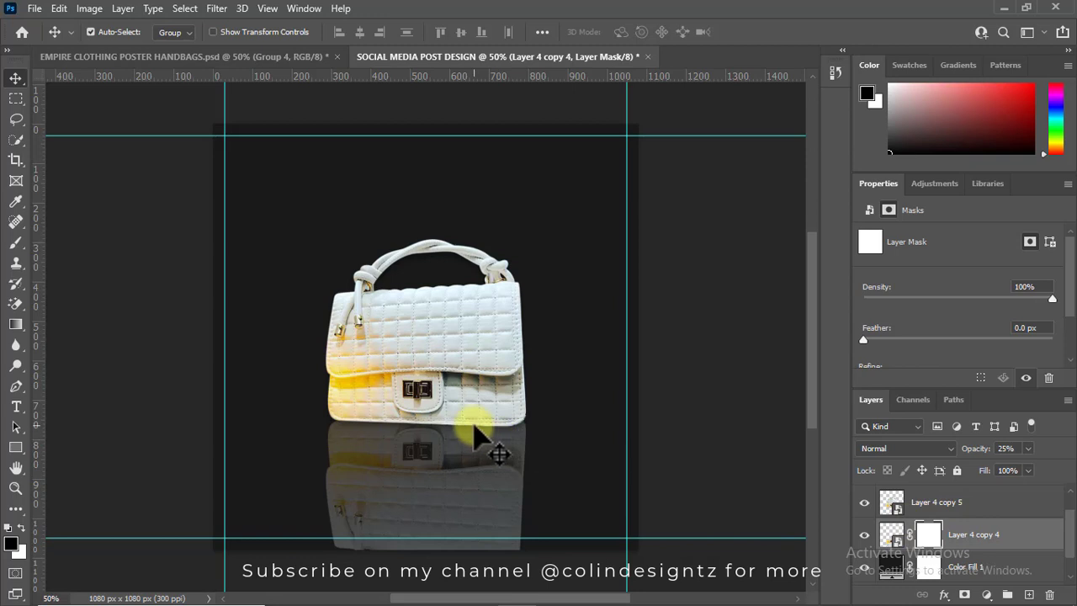
Sample the dark background colour with the Eyedropper and add an empty Layer 1 above.
{"action": "key", "text": "i"}
{"action": "left_click", "coordinate": [548, 165]}
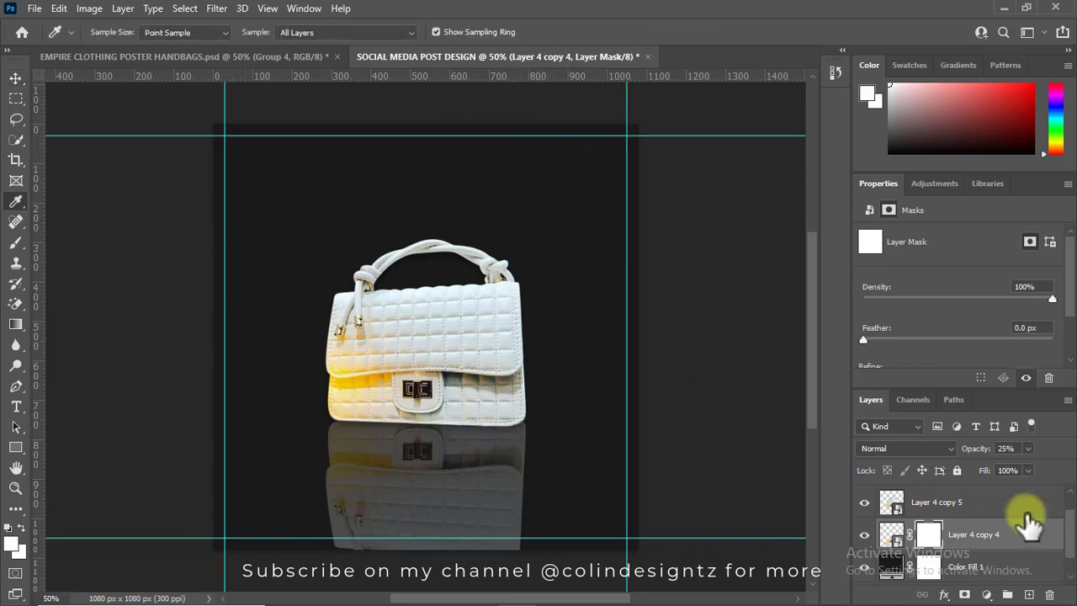
{"action": "left_click", "coordinate": [1028, 593]}
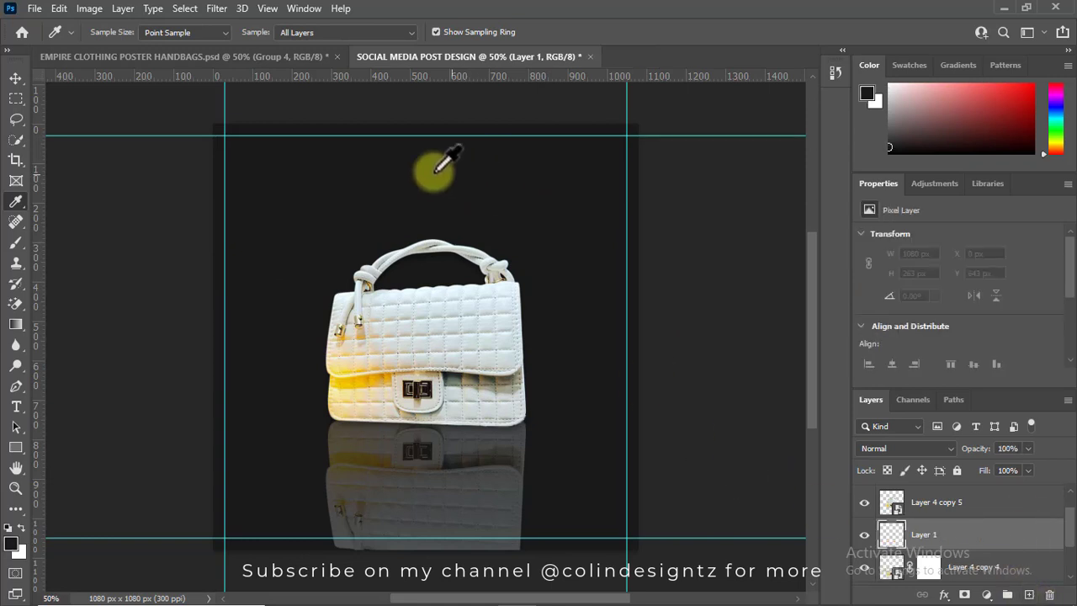
{"action": "left_click", "coordinate": [375, 172]}
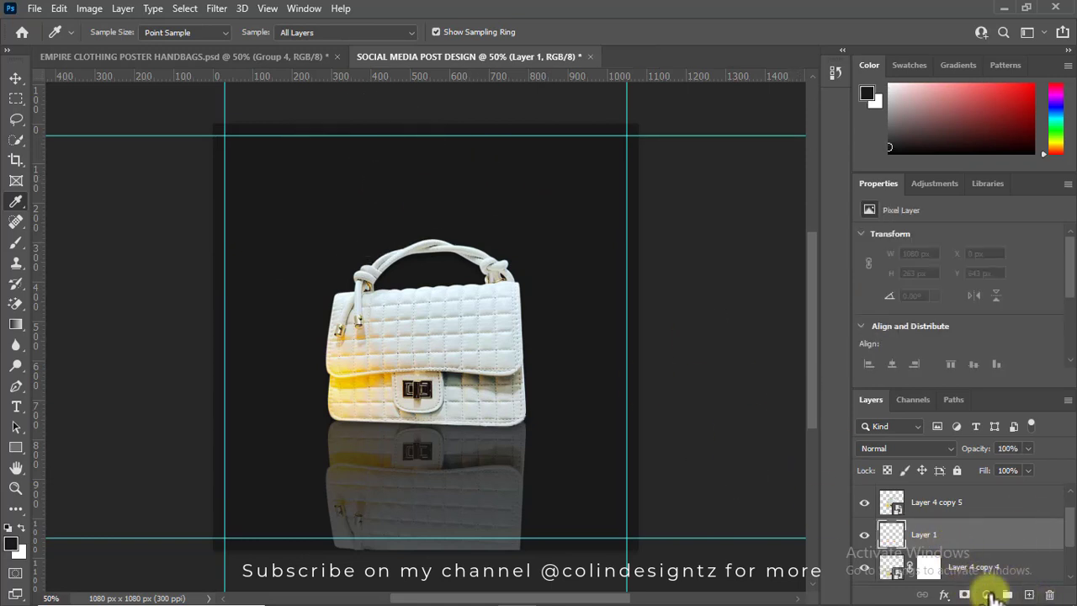
Select the Gradient tool and choose the Basics Foreground to Transparent preset.
{"action": "left_click", "coordinate": [986, 594]}
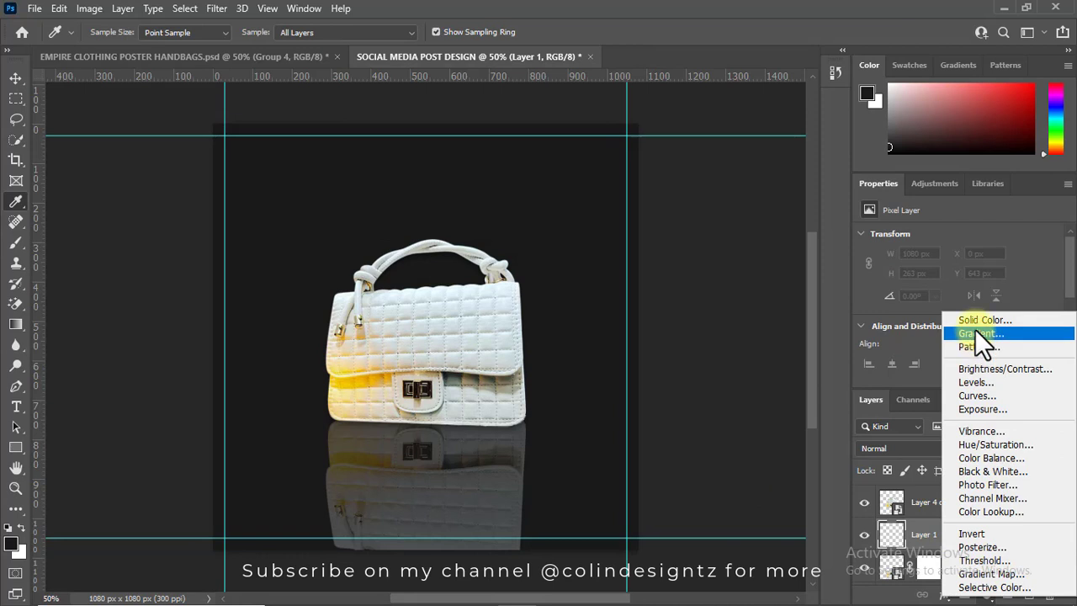
{"action": "left_click", "coordinate": [18, 335]}
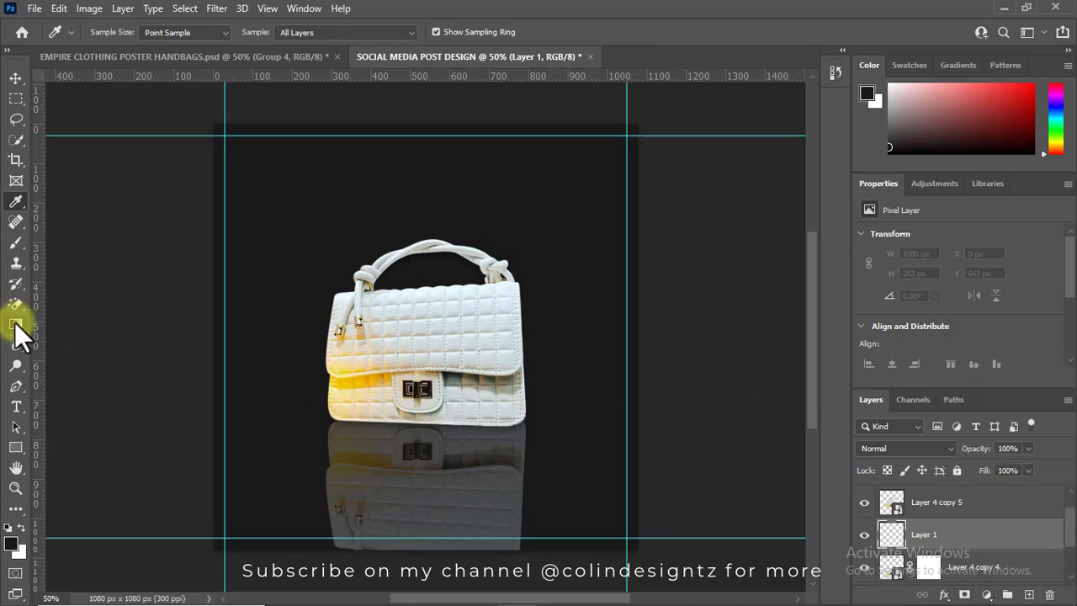
{"action": "left_click", "coordinate": [14, 323]}
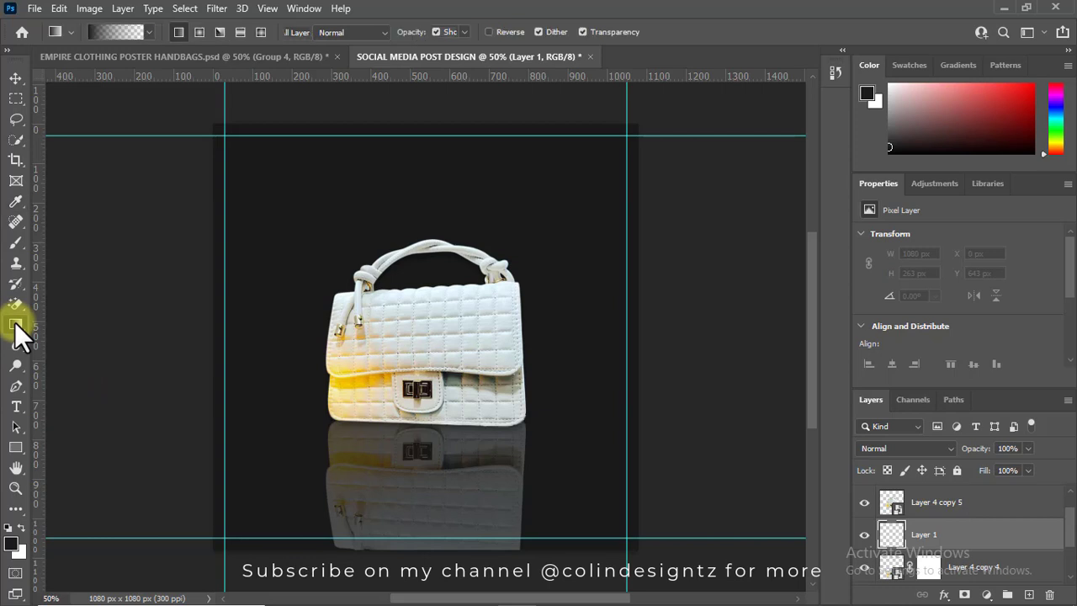
{"action": "right_click", "coordinate": [15, 324]}
{"action": "left_click", "coordinate": [74, 322]}
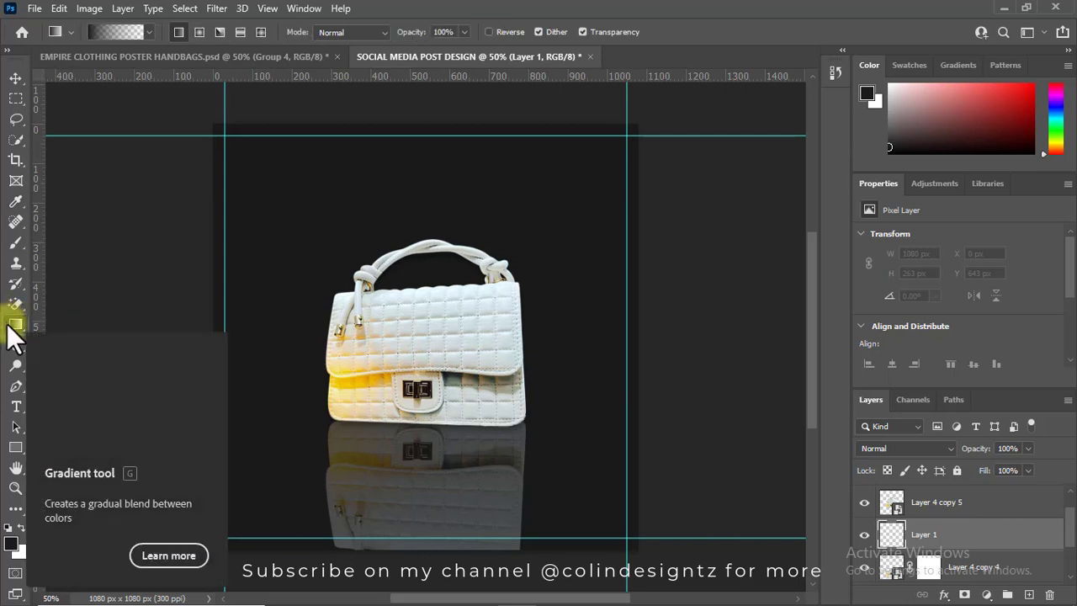
{"action": "right_click", "coordinate": [15, 325]}
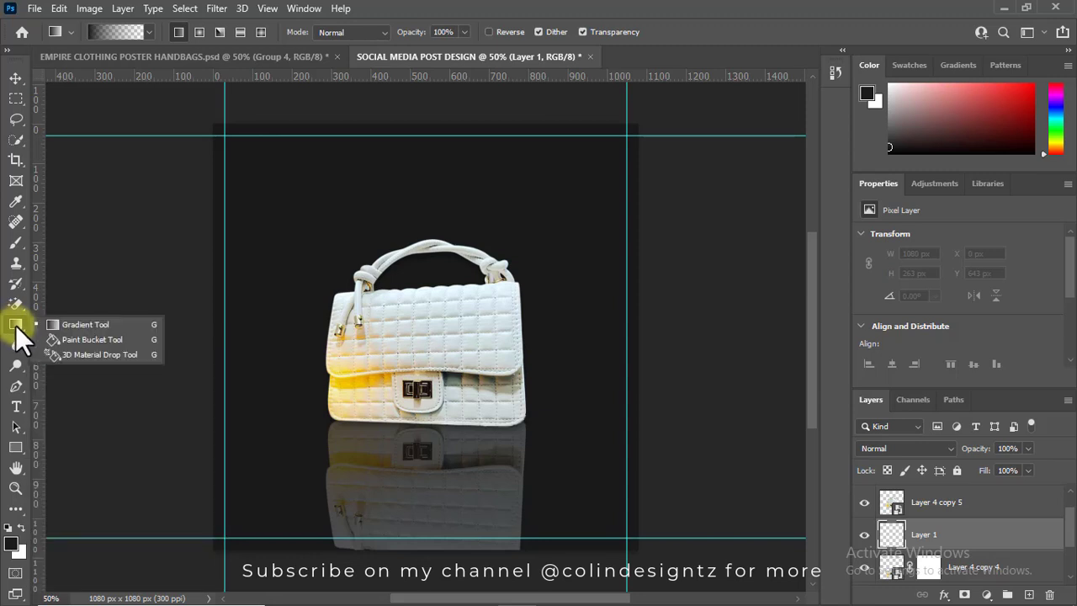
{"action": "left_click", "coordinate": [46, 324]}
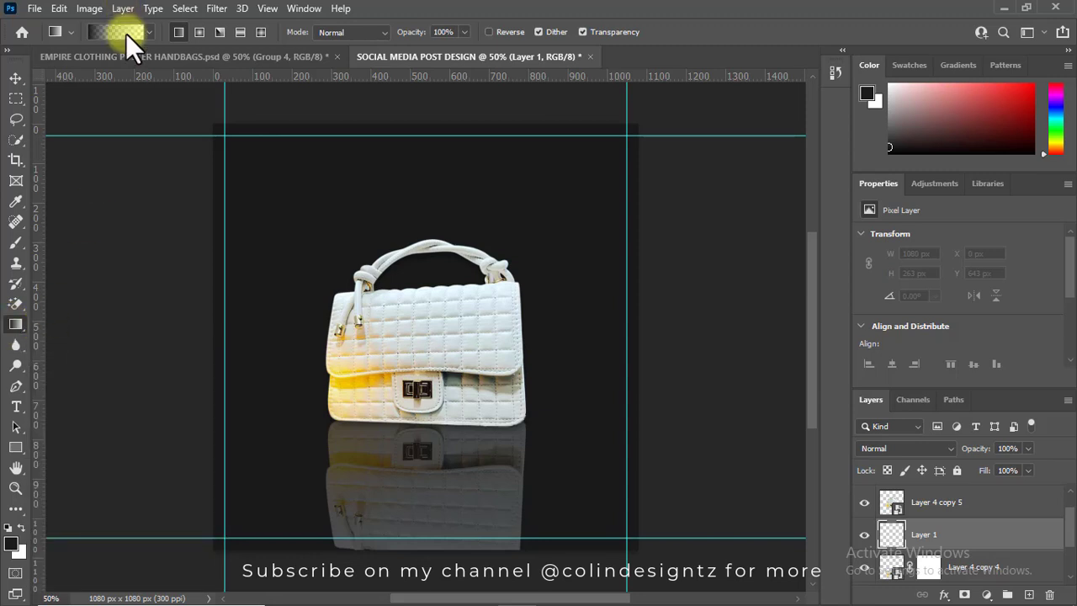
{"action": "left_click", "coordinate": [126, 33]}
{"action": "left_click", "coordinate": [376, 100]}
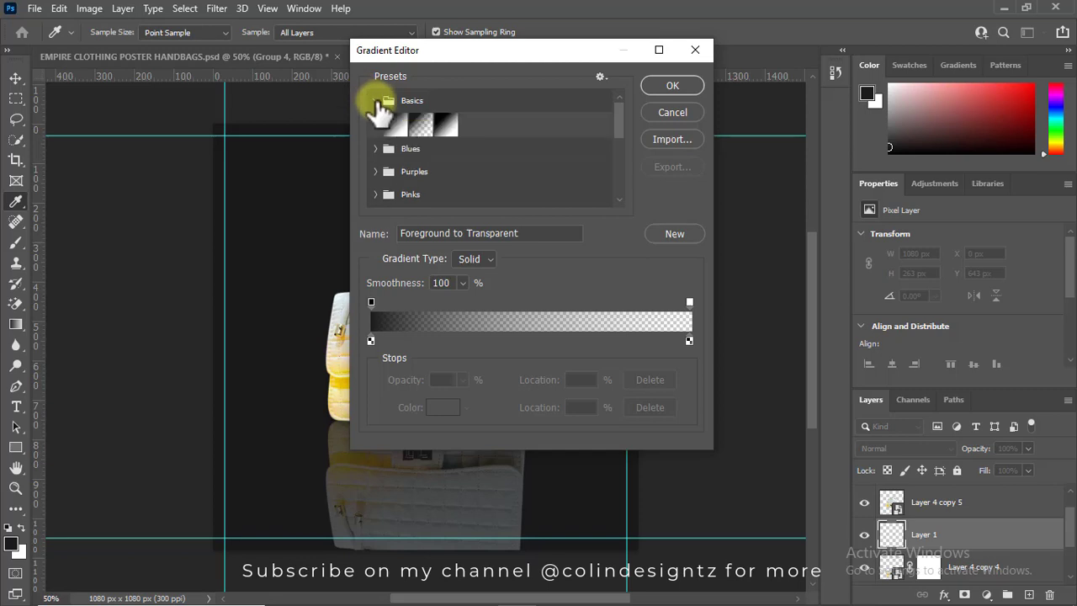
{"action": "left_click", "coordinate": [420, 125]}
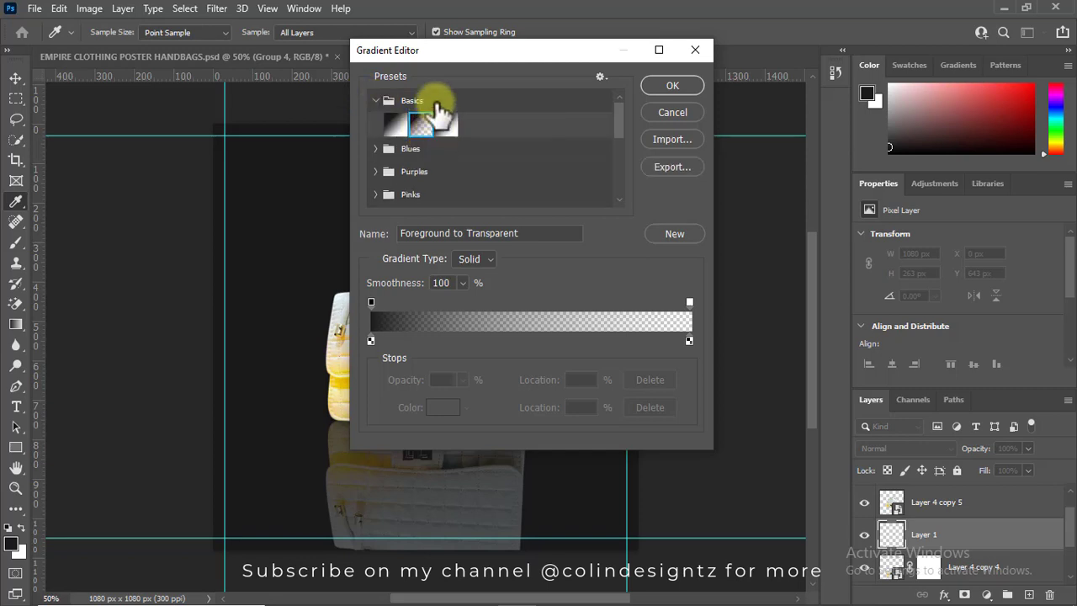
{"action": "left_click", "coordinate": [670, 86]}
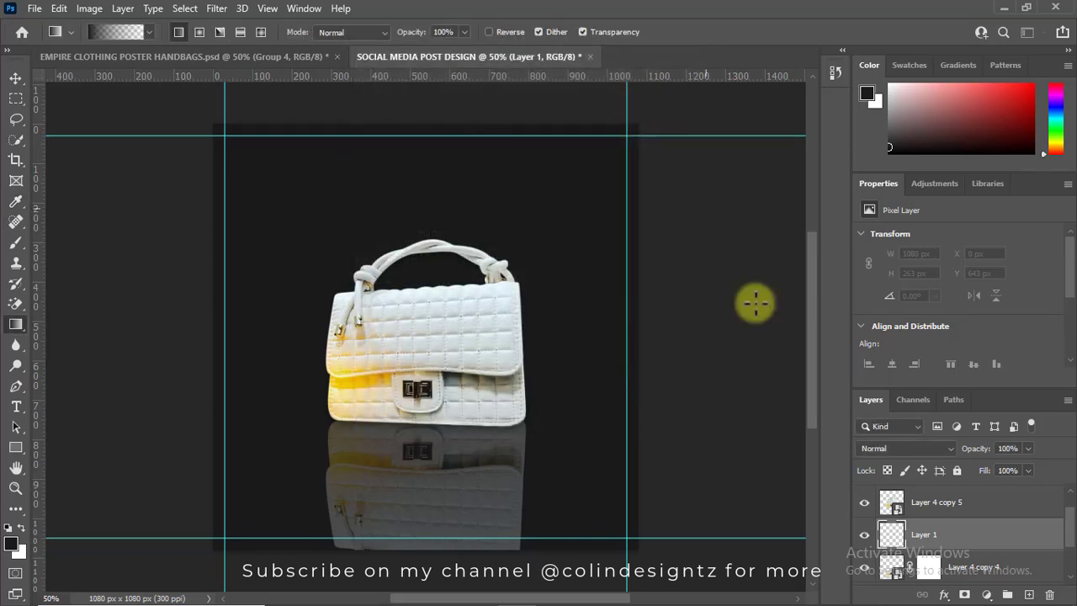
Drag five dark gradients upward on Layer 1 to fade the reflection's lower part.
{"action": "scroll", "coordinate": [1068, 551], "scroll_direction": "down", "scroll_amount": 1}
{"action": "scroll", "coordinate": [1070, 555], "scroll_direction": "down", "scroll_amount": 3}
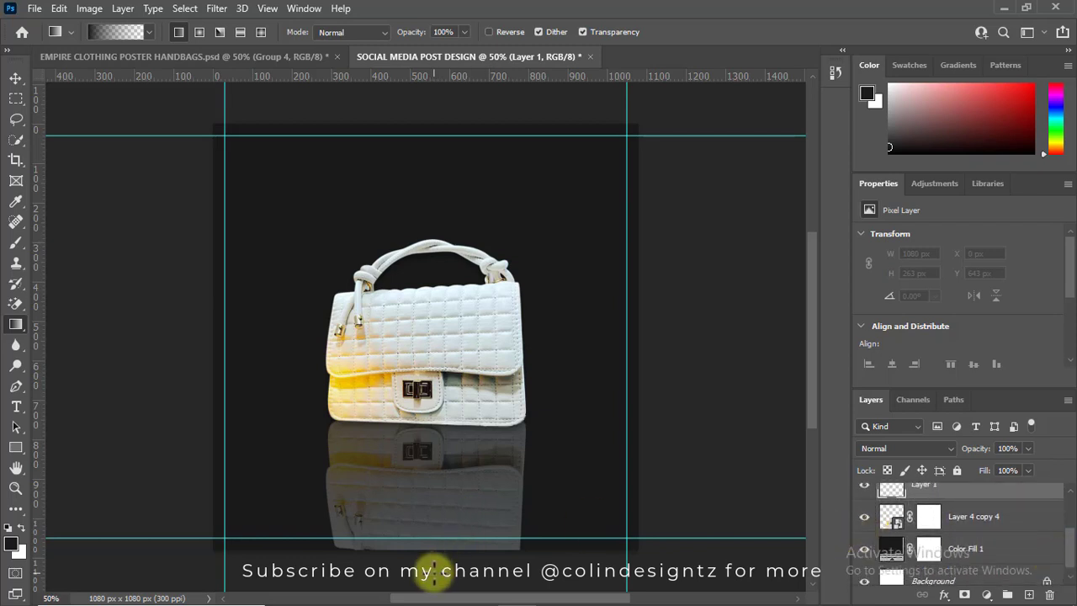
{"action": "left_click_drag", "start_coordinate": [429, 572], "coordinate": [422, 473]}
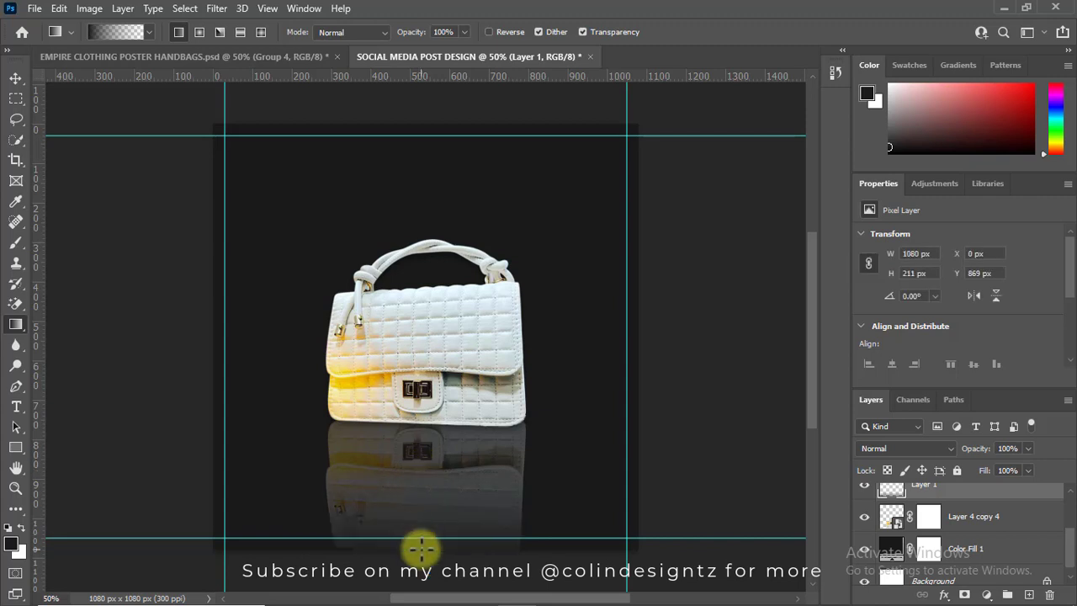
{"action": "left_click_drag", "start_coordinate": [424, 564], "coordinate": [417, 446]}
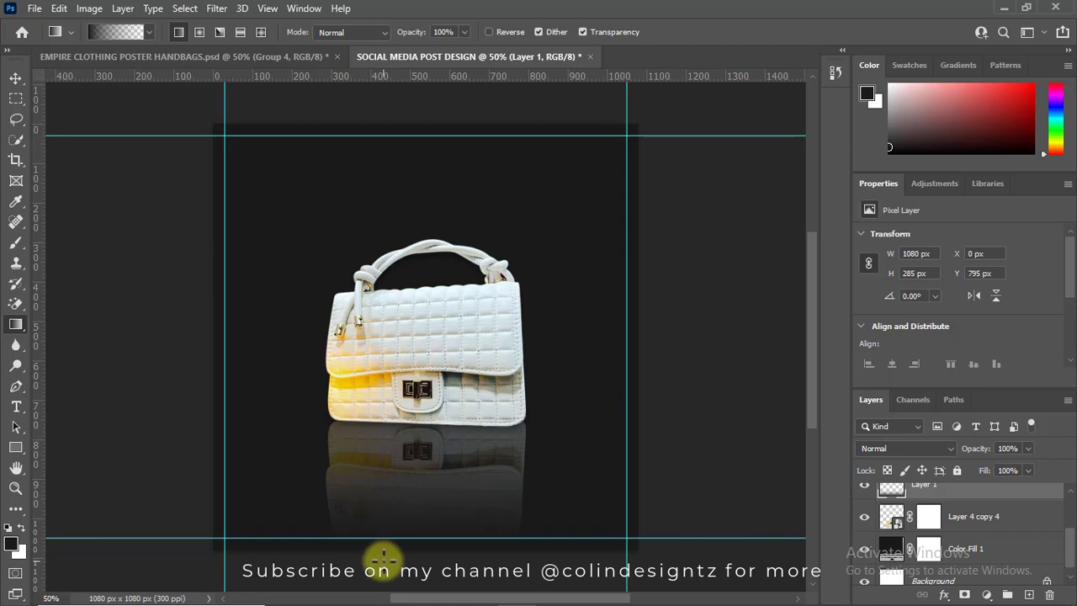
{"action": "left_click_drag", "start_coordinate": [395, 562], "coordinate": [384, 439]}
{"action": "left_click_drag", "start_coordinate": [356, 555], "coordinate": [358, 439]}
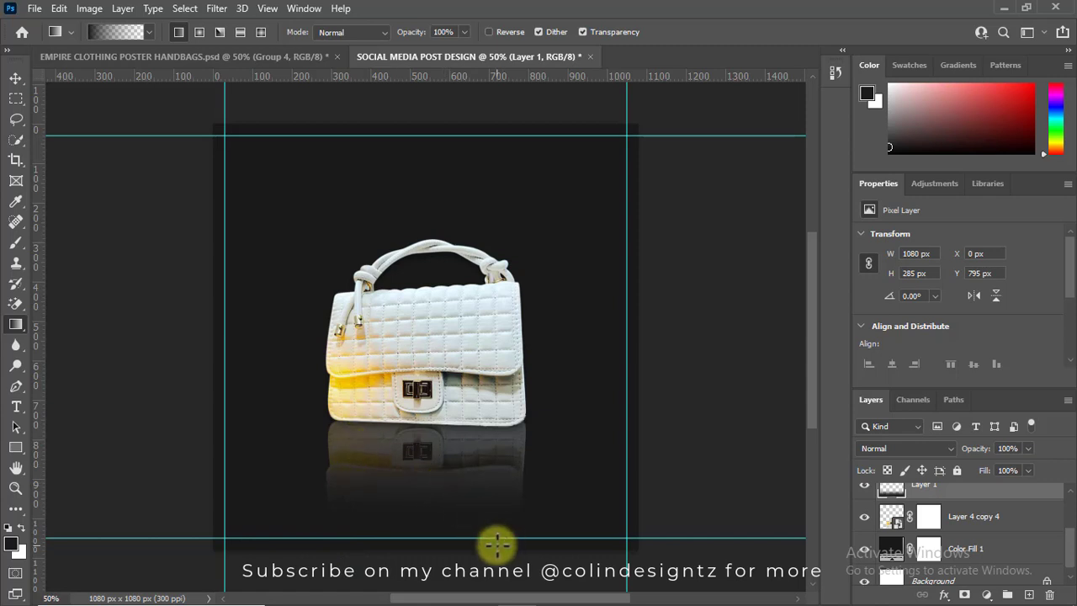
{"action": "left_click_drag", "start_coordinate": [430, 556], "coordinate": [425, 454]}
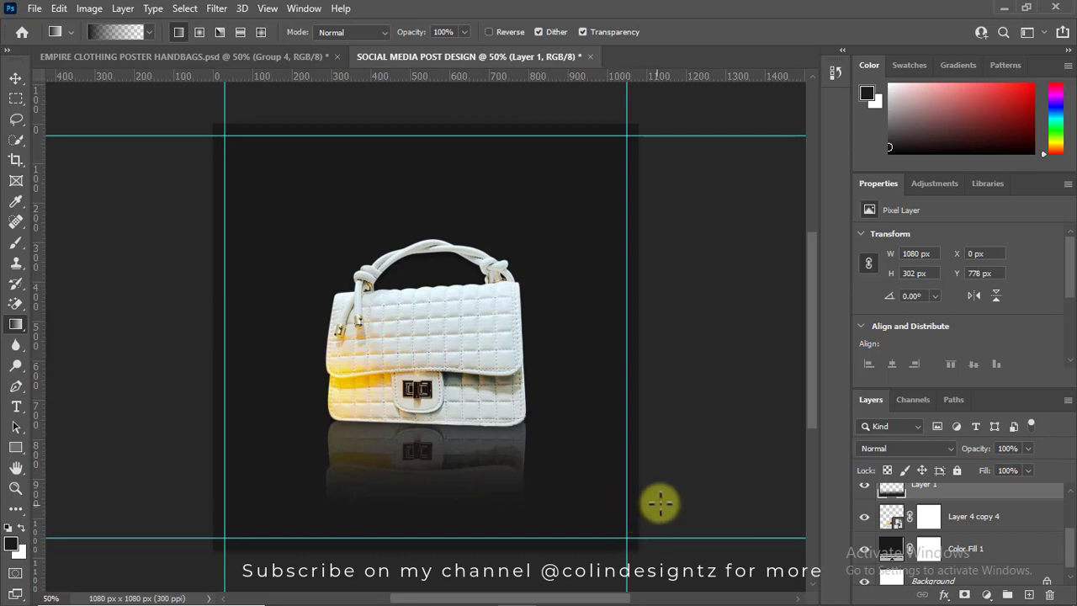
{"action": "scroll", "coordinate": [1071, 545], "scroll_direction": "up", "scroll_amount": 2}
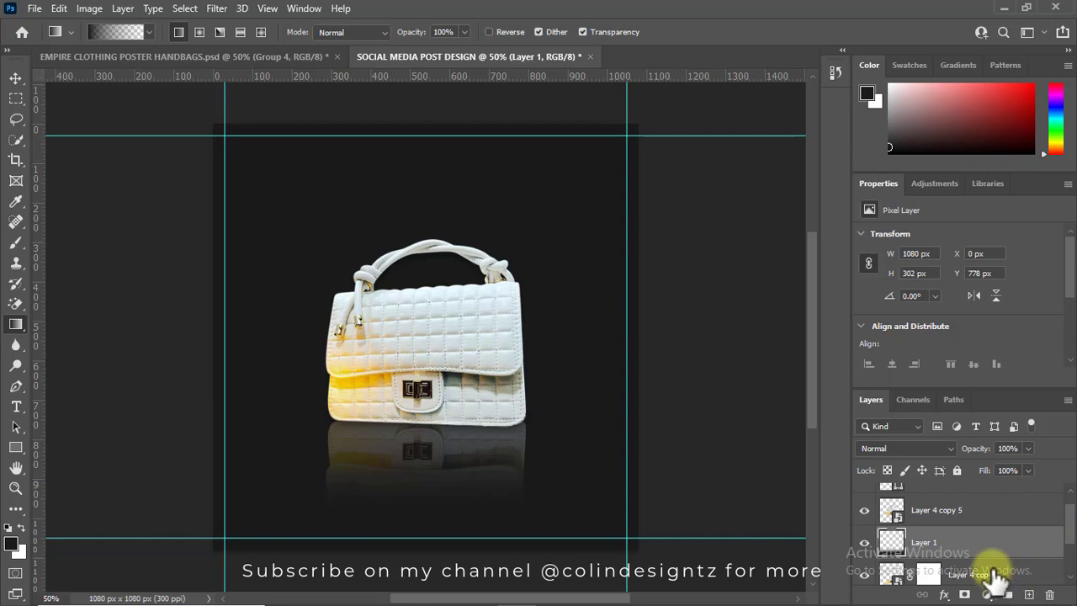
Group the bag and reflection layers with Ctrl+G into a group named Hand Bag.
{"action": "left_click", "coordinate": [998, 575]}
{"action": "scroll", "coordinate": [1068, 517], "scroll_direction": "up", "scroll_amount": 2}
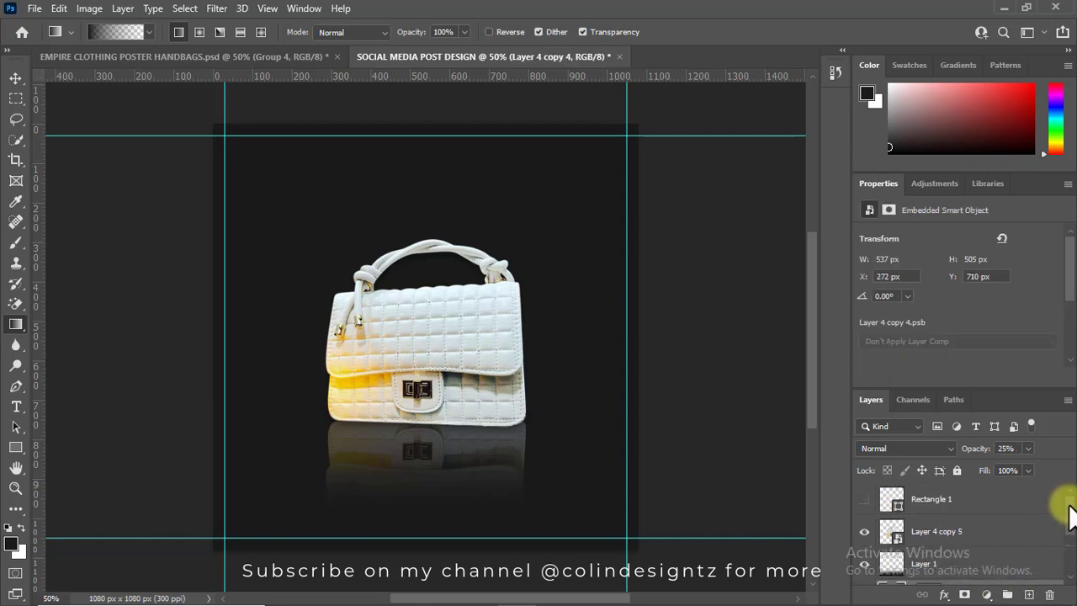
{"action": "left_click", "coordinate": [937, 538], "text": "shift"}
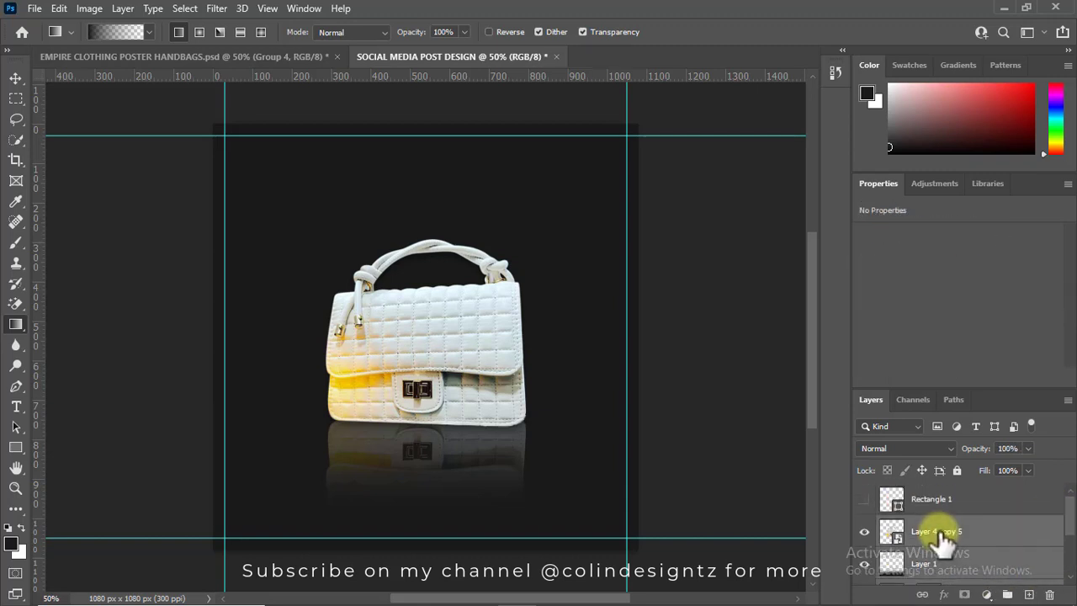
{"action": "key", "text": "ctrl+g"}
{"action": "type", "text": "Hand Bag"}
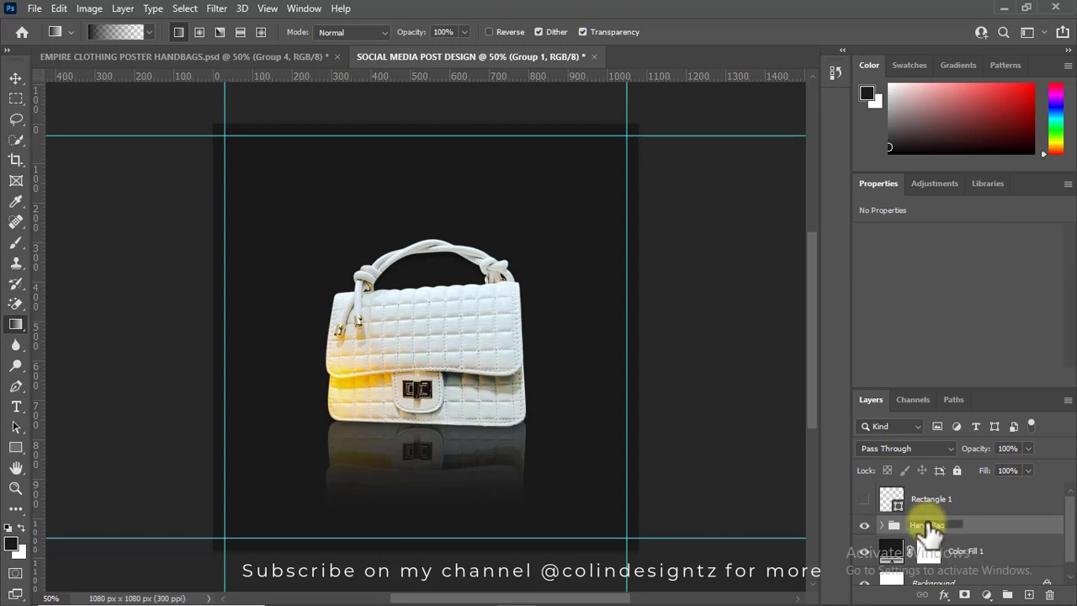
{"action": "mouse_move", "coordinate": [926, 527]}
{"action": "left_mouse_down"}
{"action": "mouse_move", "coordinate": [293, 120]}
{"action": "mouse_move", "coordinate": [269, 89]}
{"action": "mouse_move", "coordinate": [468, 367]}
{"action": "left_mouse_up"}
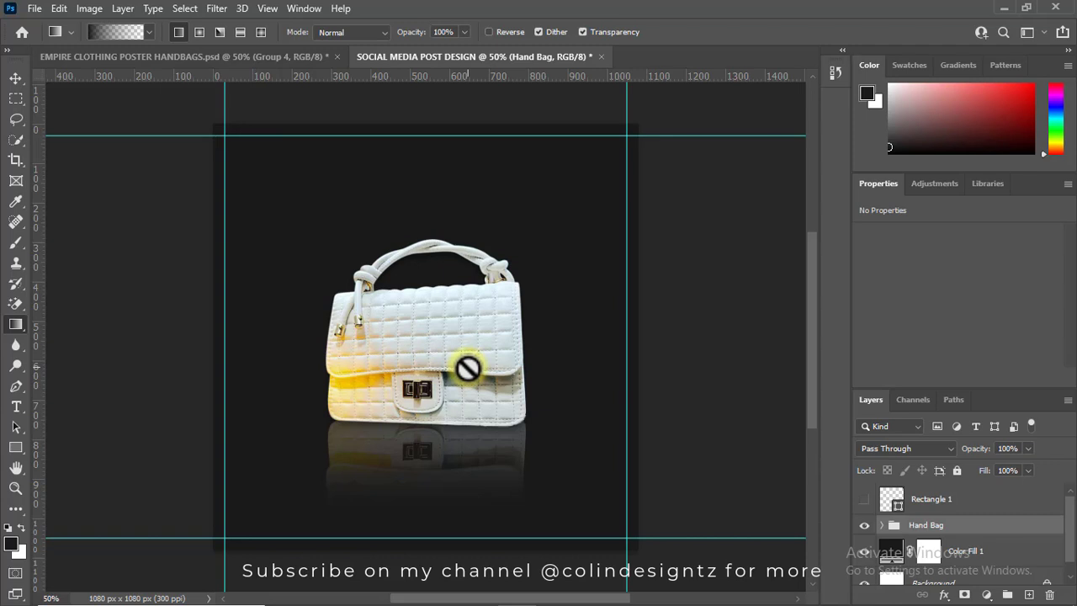
Swap the colours so white is the foreground and black the background.
{"action": "key", "text": "v"}
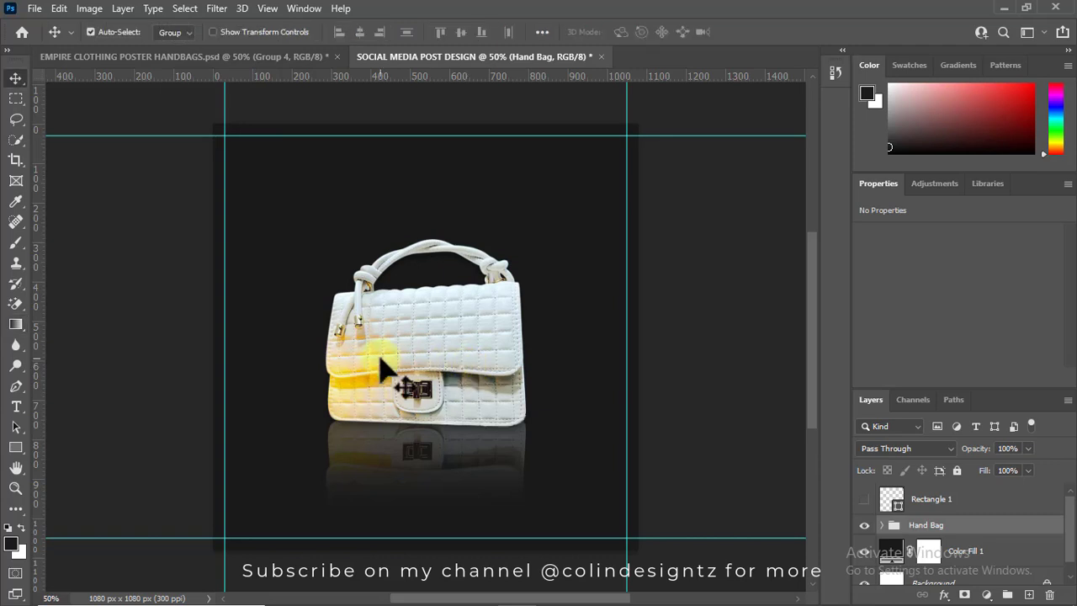
{"action": "key", "text": "x"}
{"action": "left_click", "coordinate": [11, 544]}
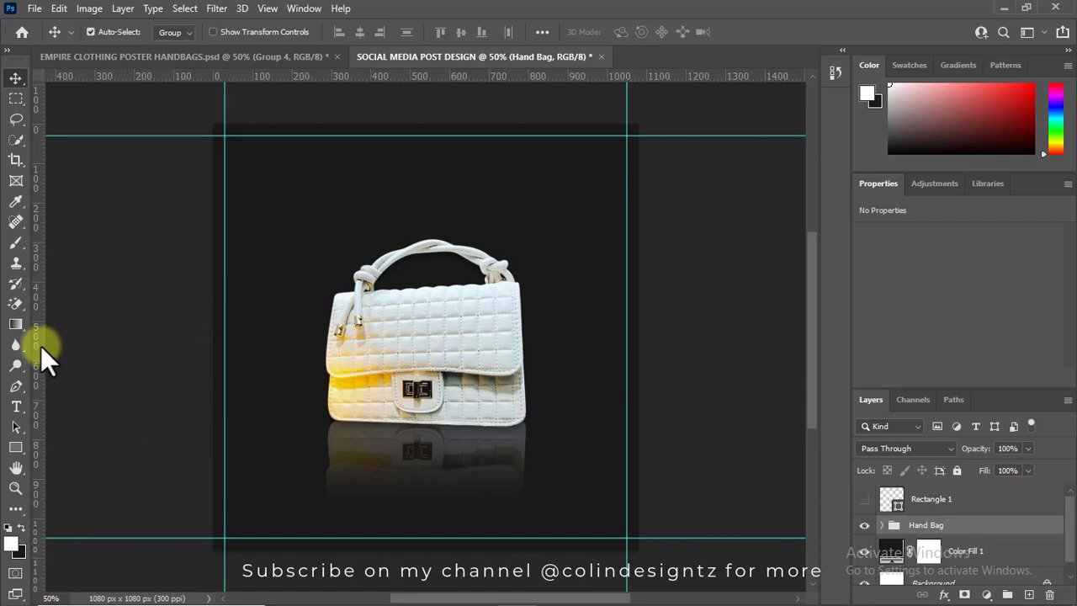
Choose the Soft Round brush and add a new empty Layer 2 above the Hand Bag group.
{"action": "key", "text": "b"}
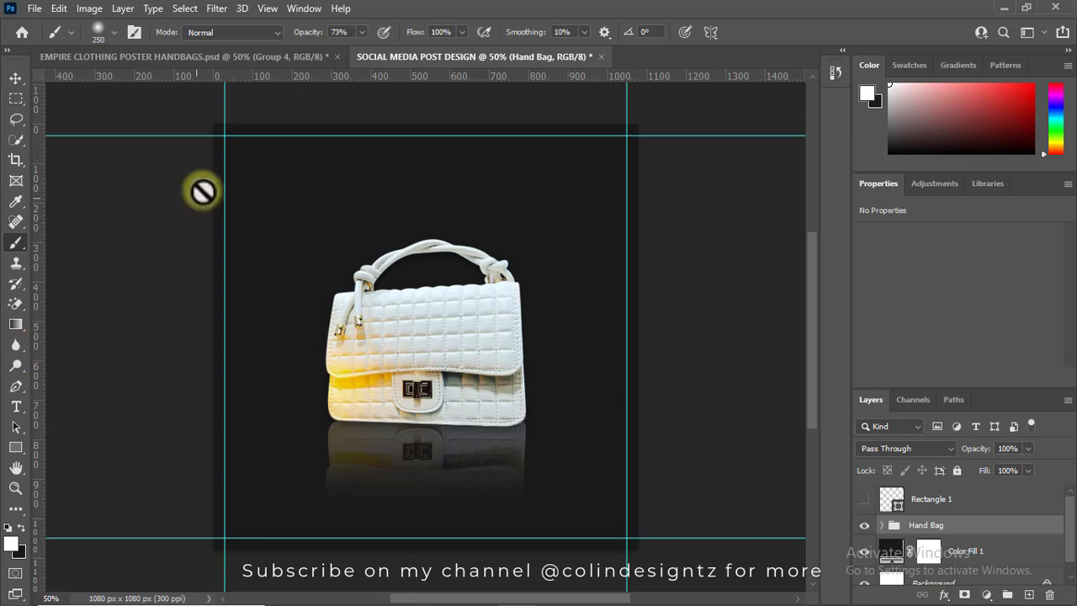
{"action": "left_click", "coordinate": [114, 32]}
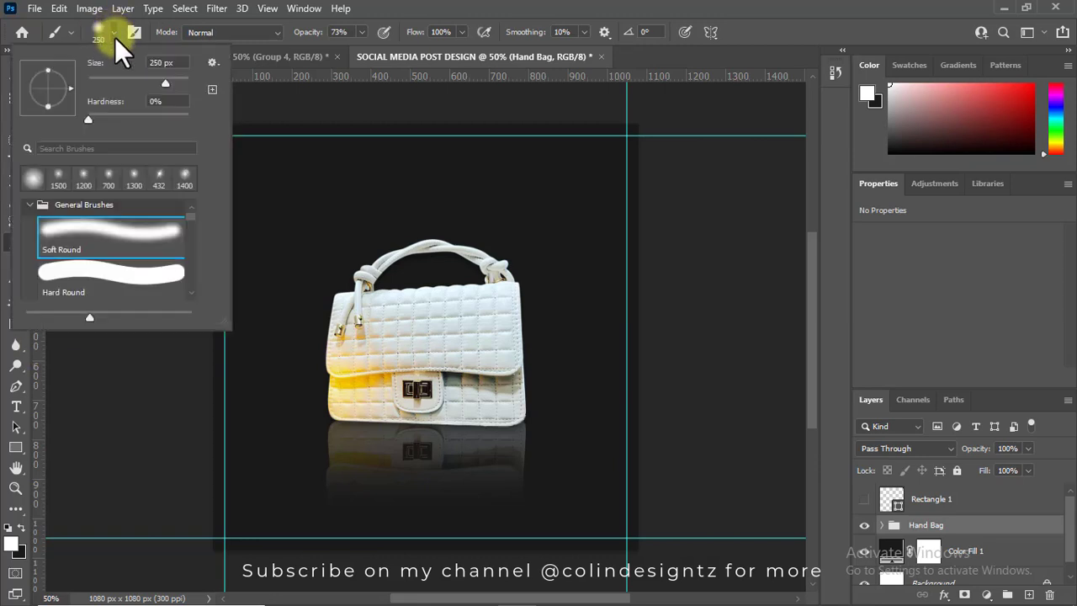
{"action": "left_click", "coordinate": [739, 15]}
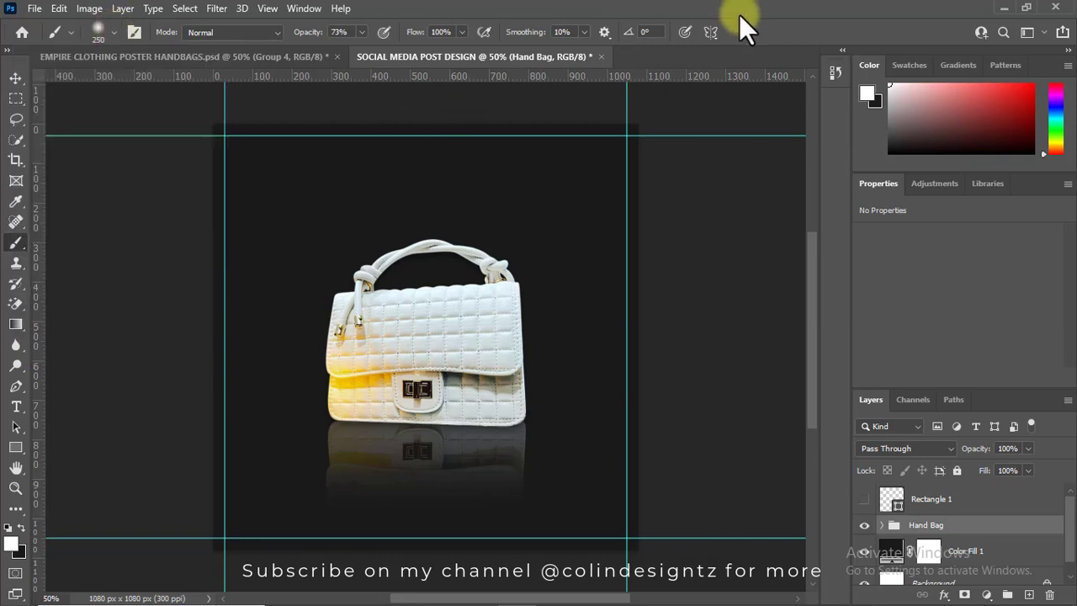
{"action": "left_click", "coordinate": [1028, 595]}
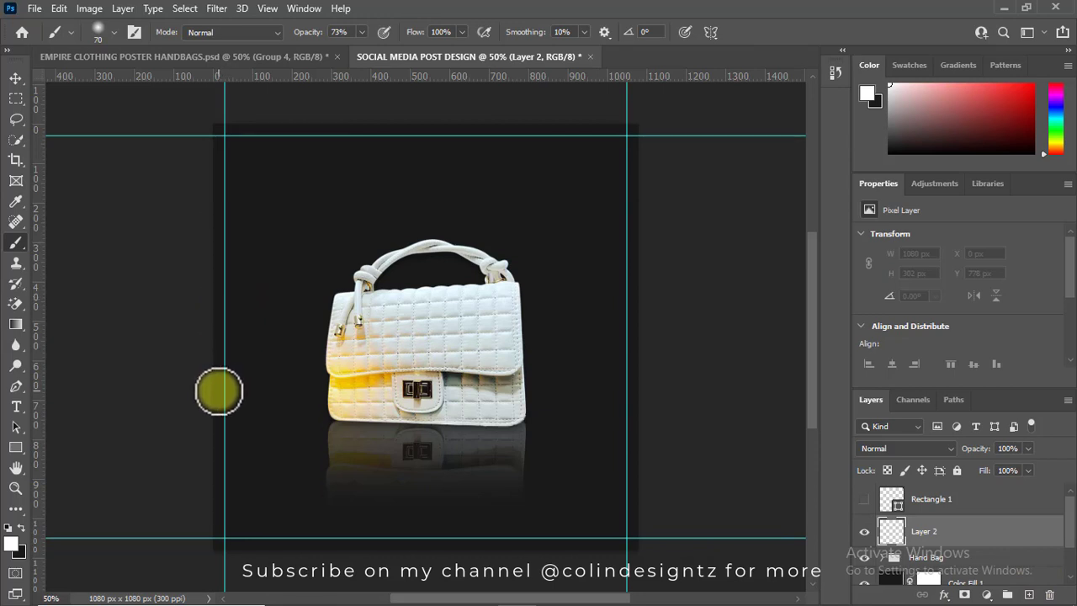
Draw a curved Pen path from lower left, past the bag's handle, to the upper right.
{"action": "key", "text": "p"}
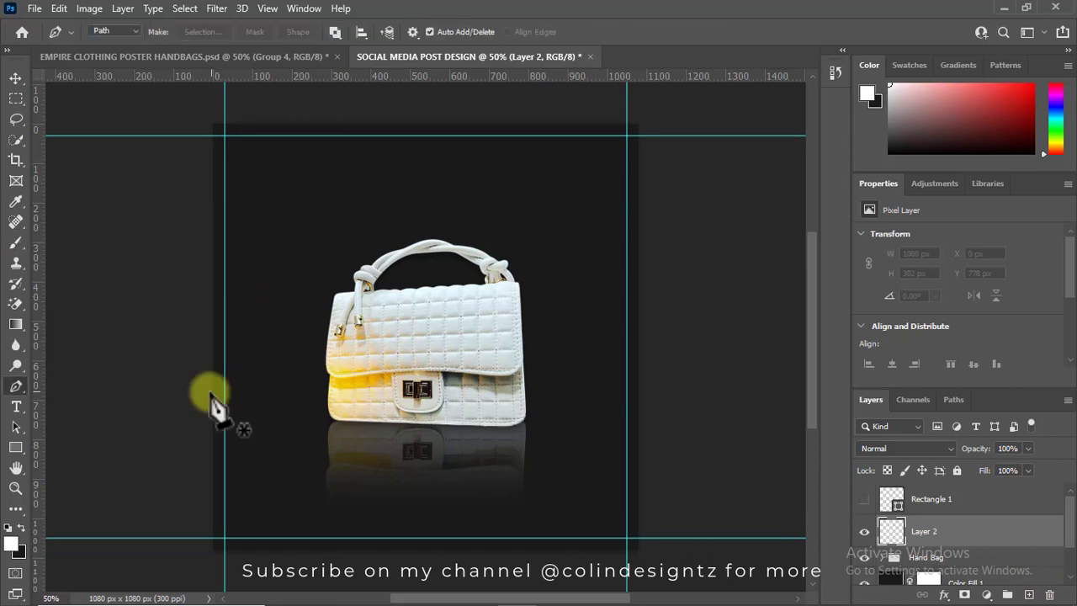
{"action": "left_click", "coordinate": [200, 404]}
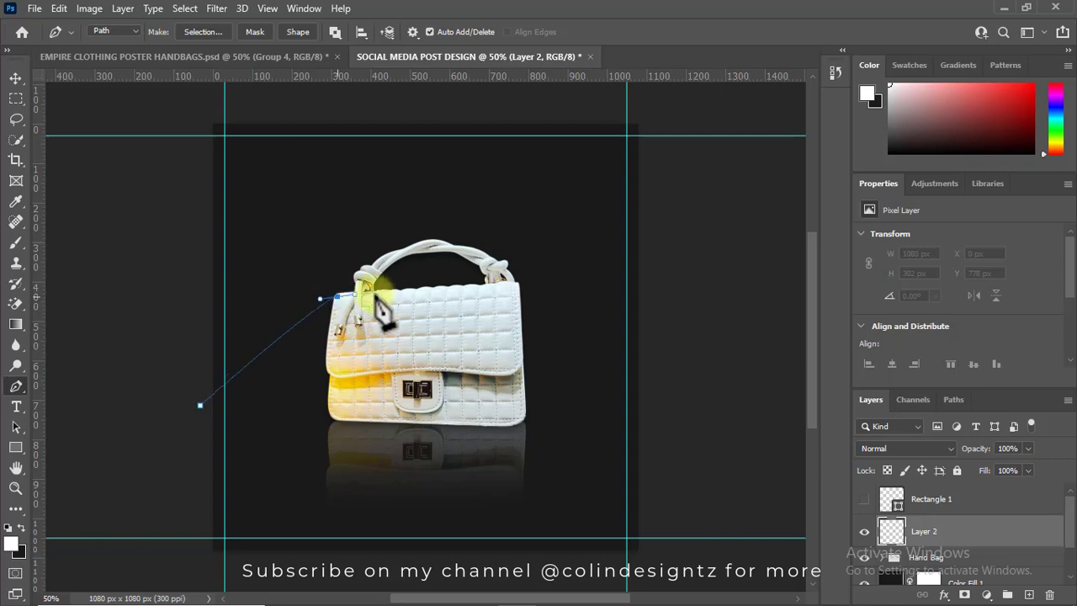
{"action": "left_click_drag", "start_coordinate": [336, 296], "coordinate": [461, 296]}
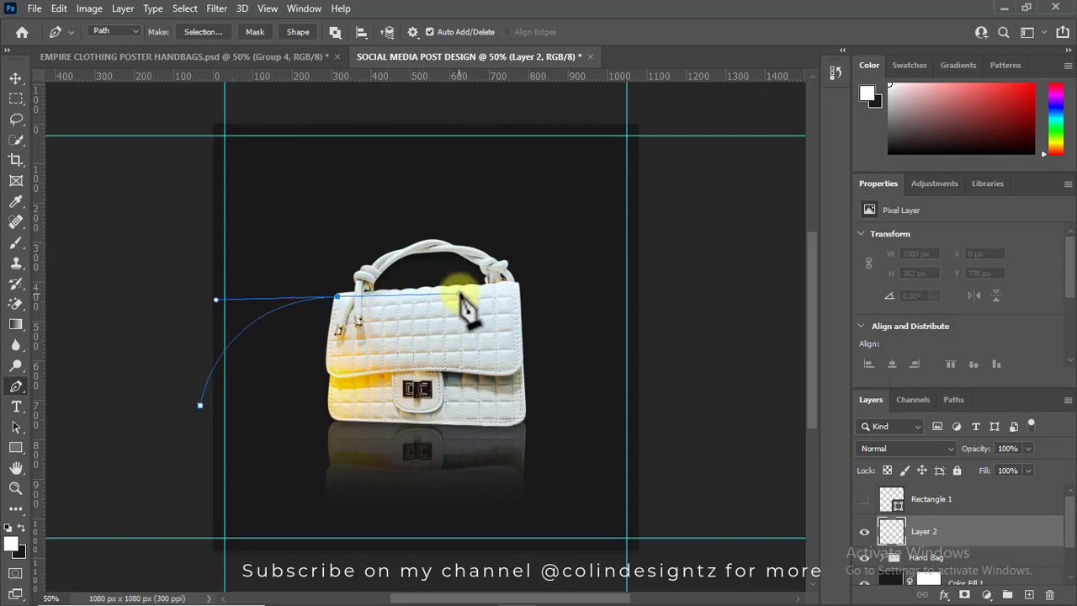
{"action": "left_click_drag", "start_coordinate": [533, 243], "coordinate": [582, 189]}
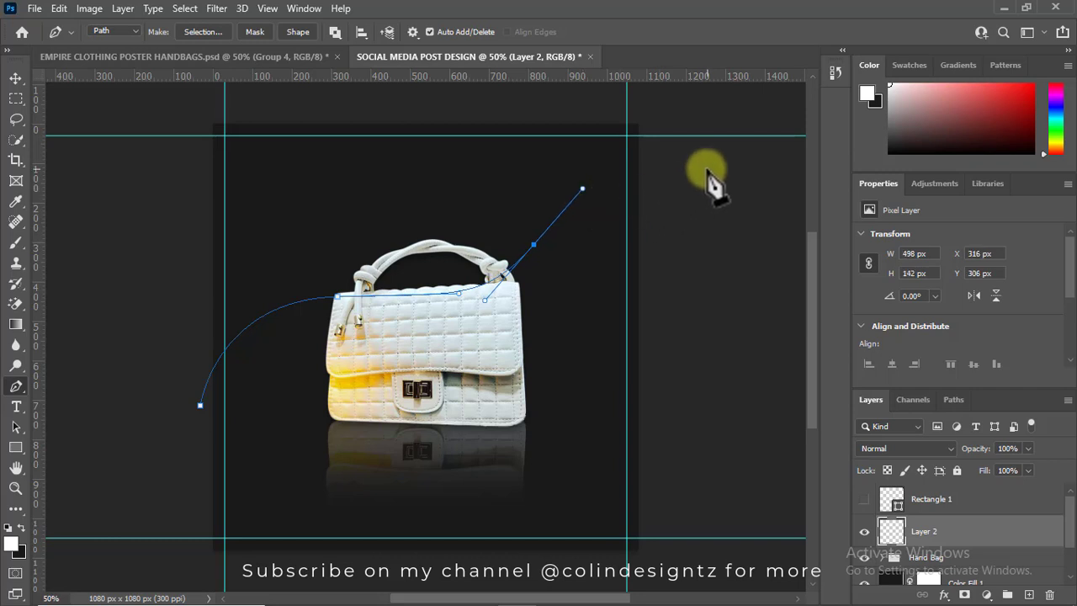
{"action": "left_click_drag", "start_coordinate": [696, 166], "coordinate": [793, 191]}
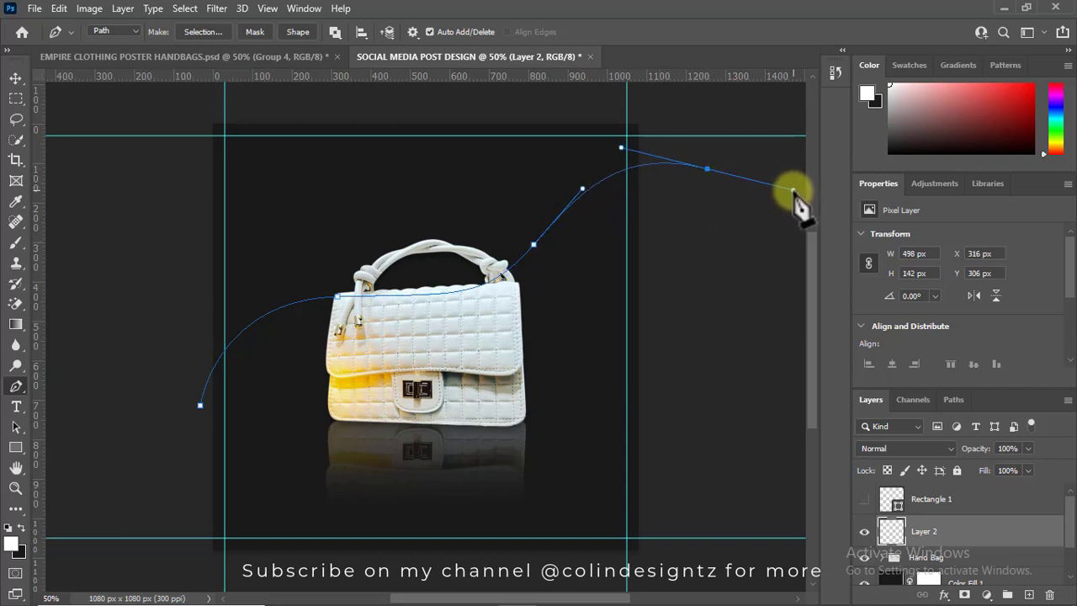
{"action": "left_click", "coordinate": [475, 297], "text": "ctrl"}
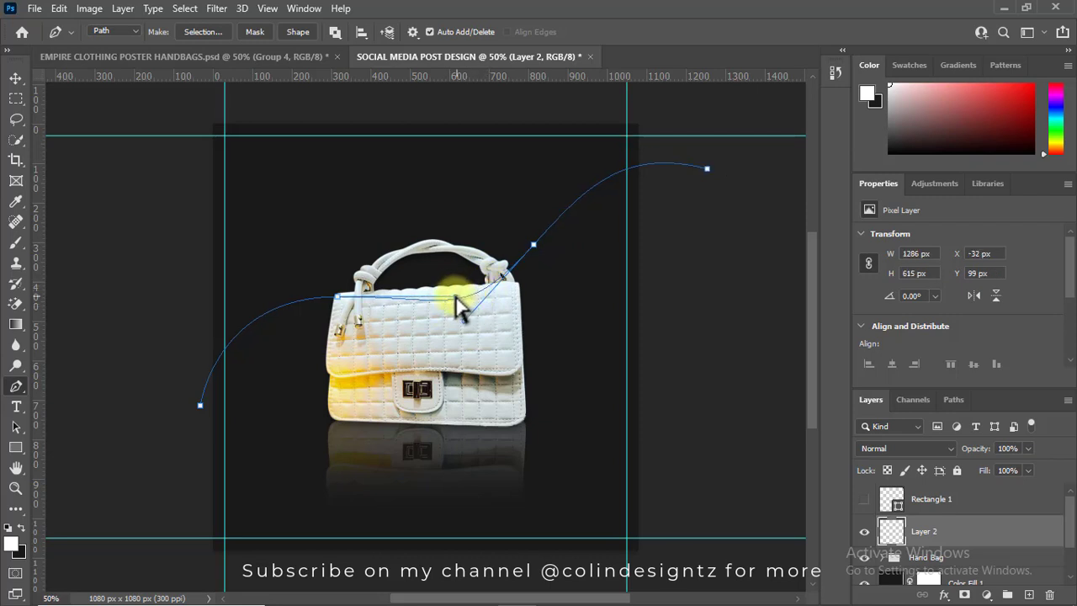
{"action": "mouse_move", "coordinate": [457, 301]}
{"action": "left_mouse_down"}
{"action": "mouse_move", "coordinate": [429, 310]}
{"action": "mouse_move", "coordinate": [431, 286]}
{"action": "left_mouse_up"}
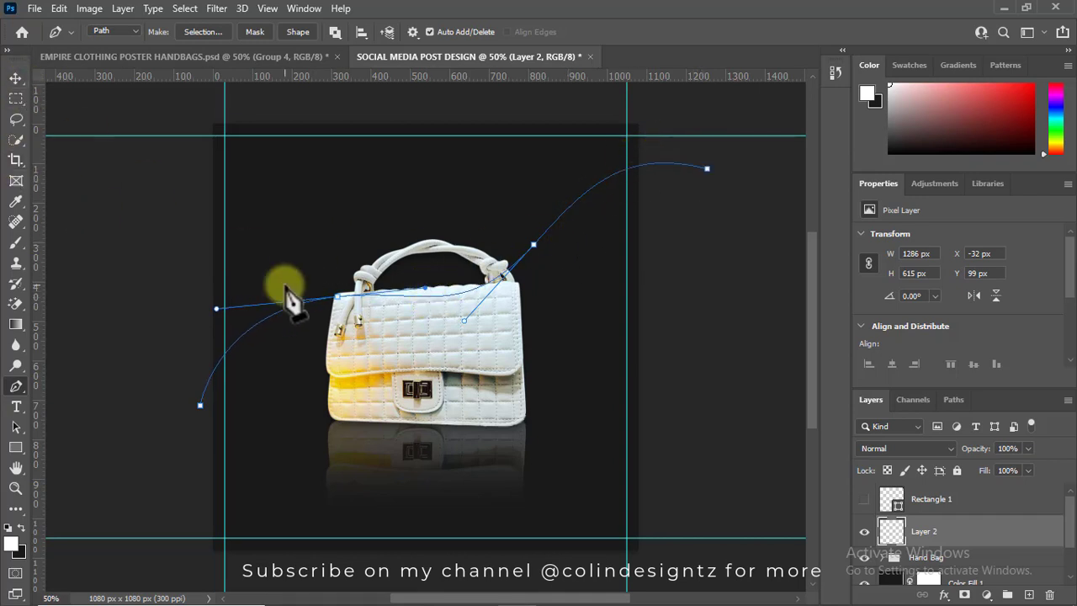
{"action": "key", "text": "b"}
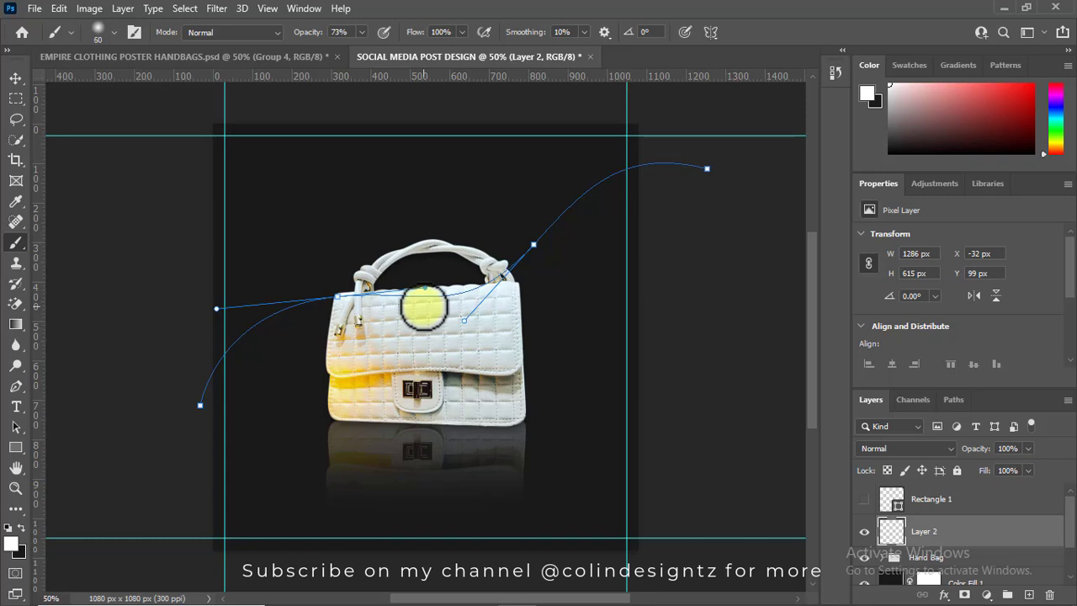
Stroke the curved path with the Brush tool to paint a soft white streak across the bag.
{"action": "key", "text": "p"}
{"action": "right_click", "coordinate": [522, 271]}
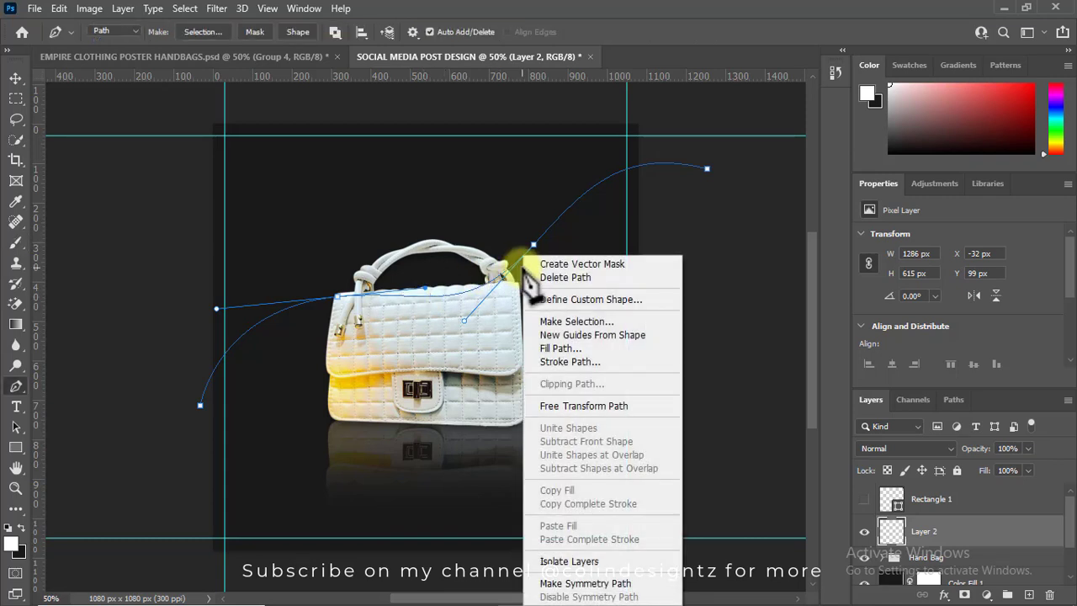
{"action": "left_click", "coordinate": [574, 360]}
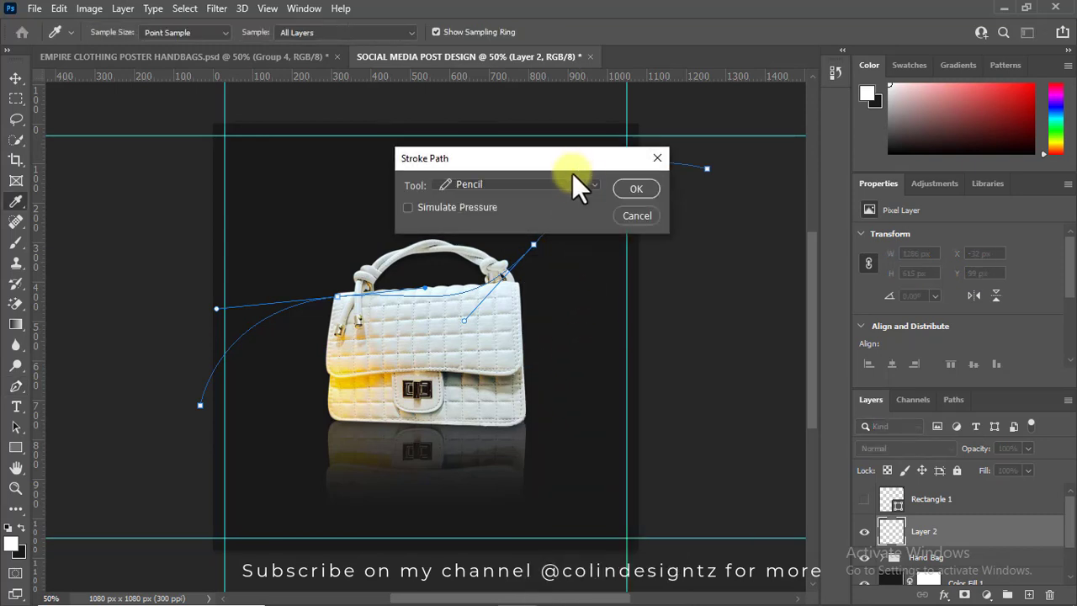
{"action": "left_click", "coordinate": [575, 182]}
{"action": "left_click", "coordinate": [536, 214]}
{"action": "left_click", "coordinate": [640, 186]}
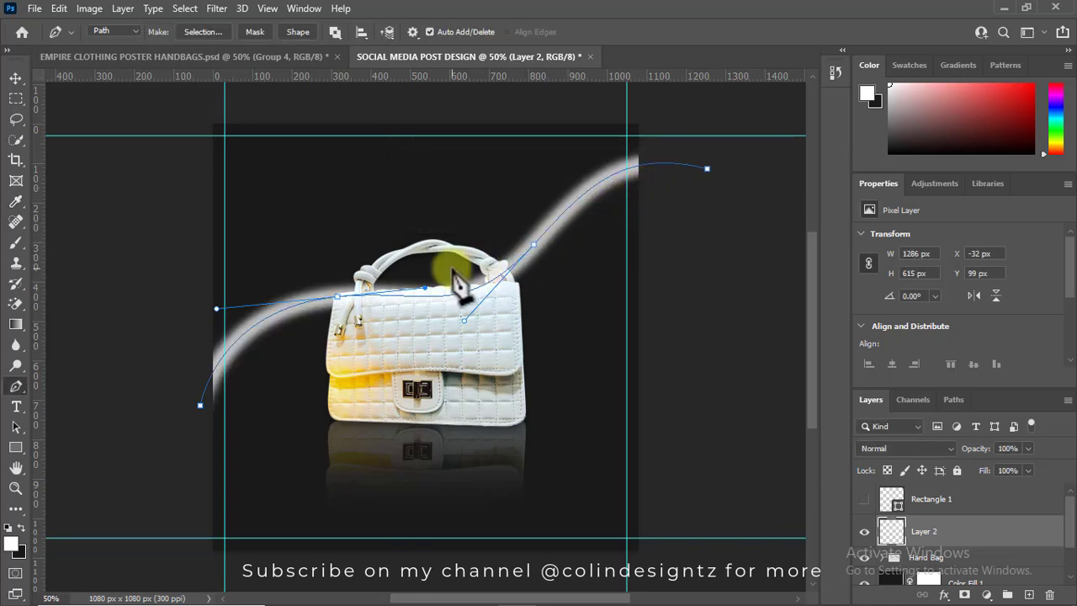
{"action": "key", "text": "v"}
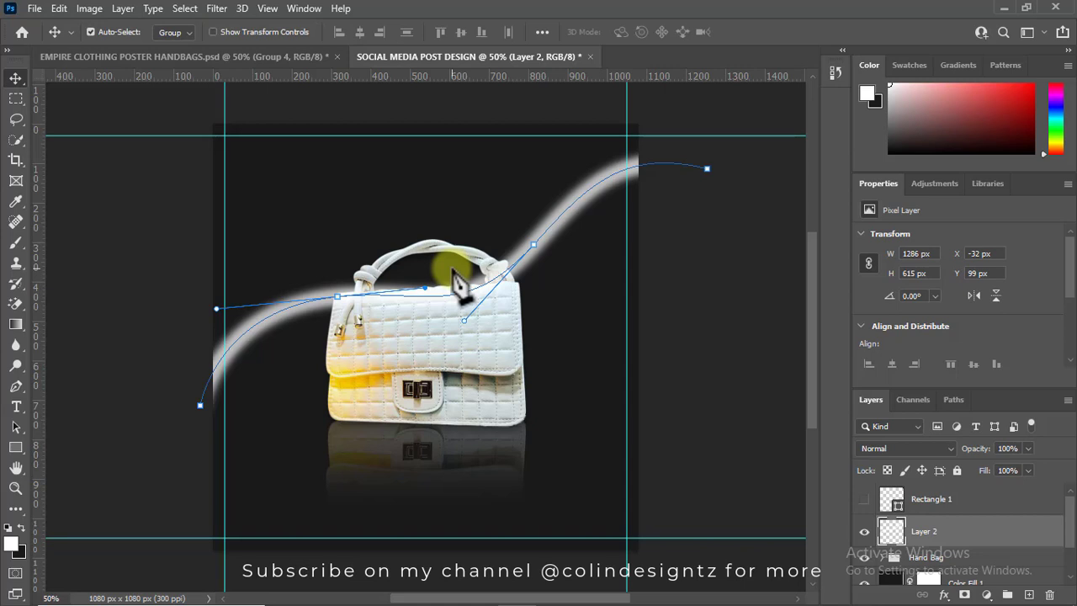
Duplicate the Layer 2 white streak and move the copy 180 px lower.
{"action": "key", "text": "p"}
{"action": "key", "text": "Return"}
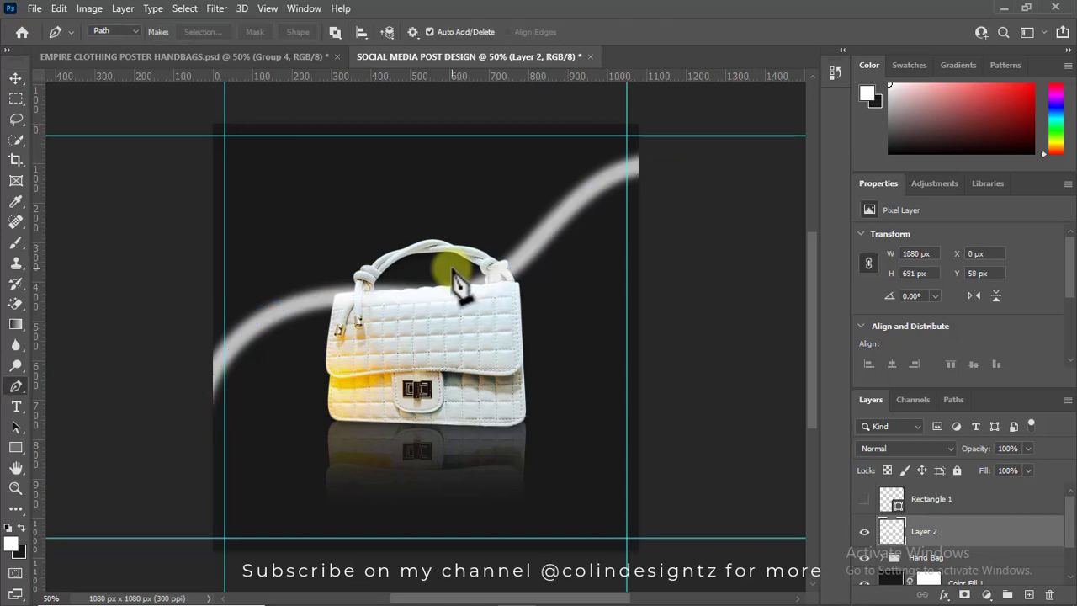
{"action": "mouse_move", "coordinate": [978, 543]}
{"action": "left_mouse_down"}
{"action": "mouse_move", "coordinate": [1026, 589]}
{"action": "mouse_move", "coordinate": [1006, 595]}
{"action": "left_mouse_up"}
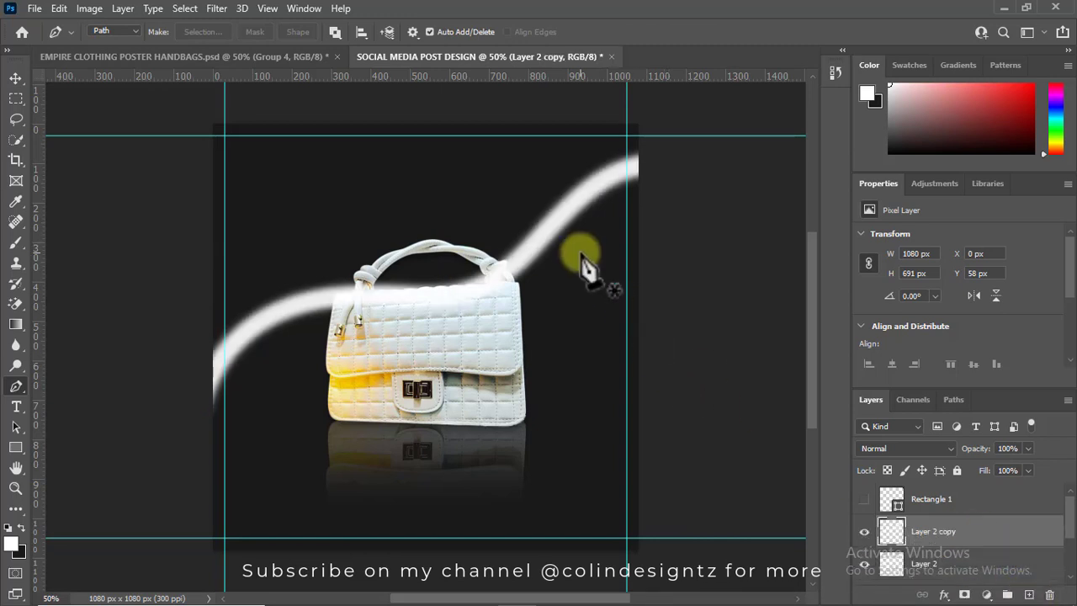
{"action": "key", "text": "ctrl+t"}
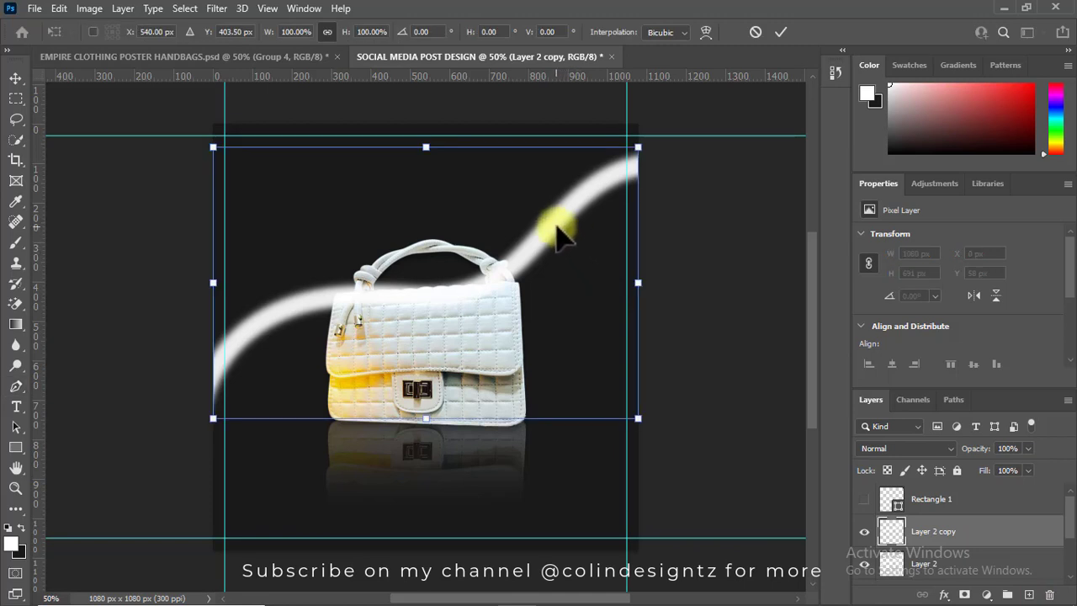
{"action": "left_click_drag", "start_coordinate": [570, 236], "coordinate": [579, 303]}
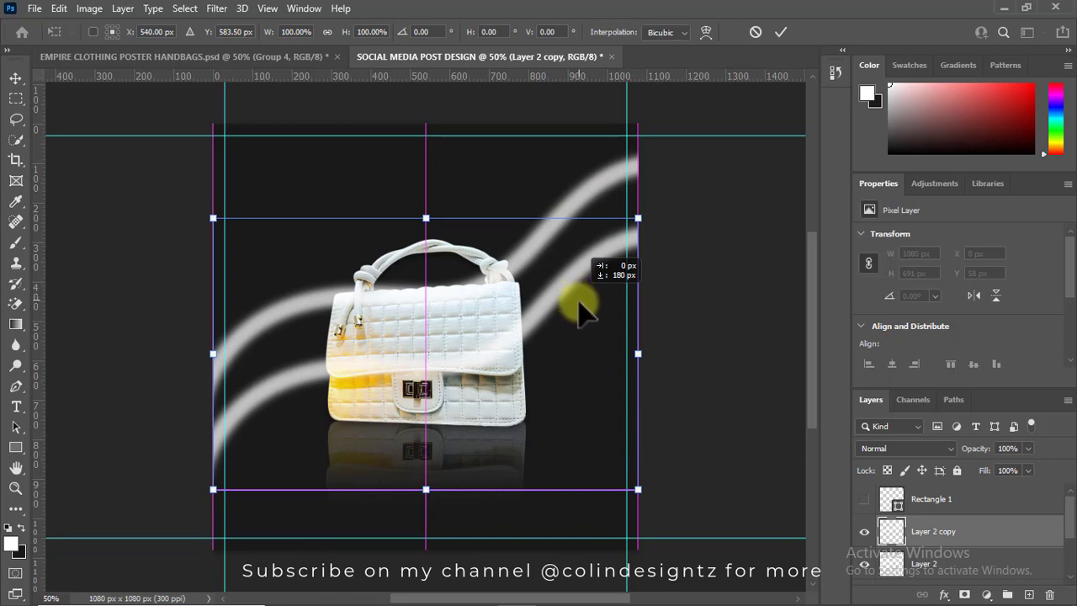
{"action": "left_click_drag", "start_coordinate": [578, 312], "coordinate": [580, 312]}
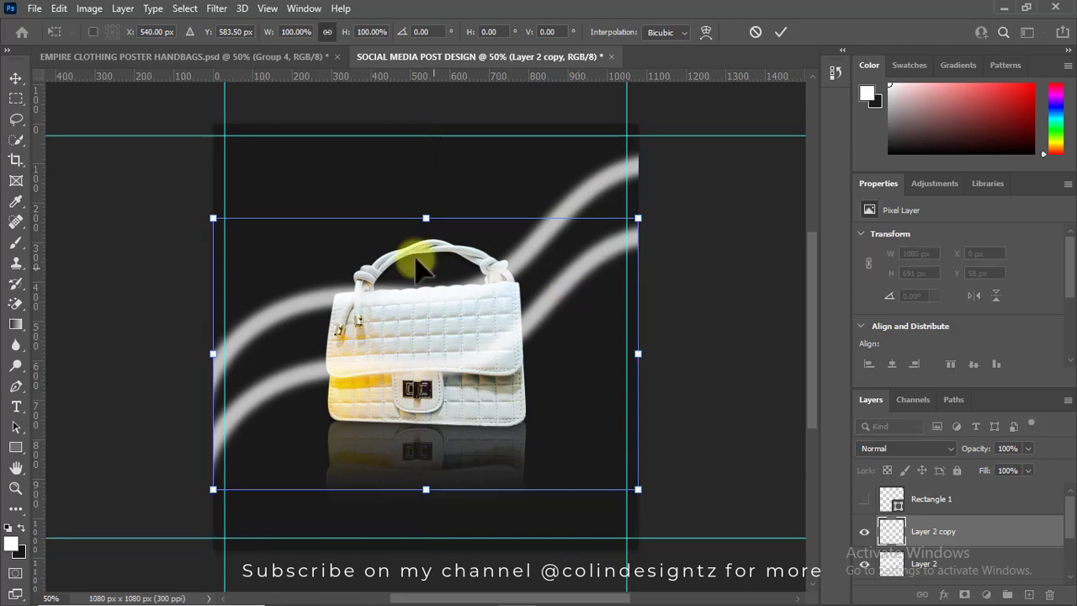
{"action": "key", "text": "Return"}
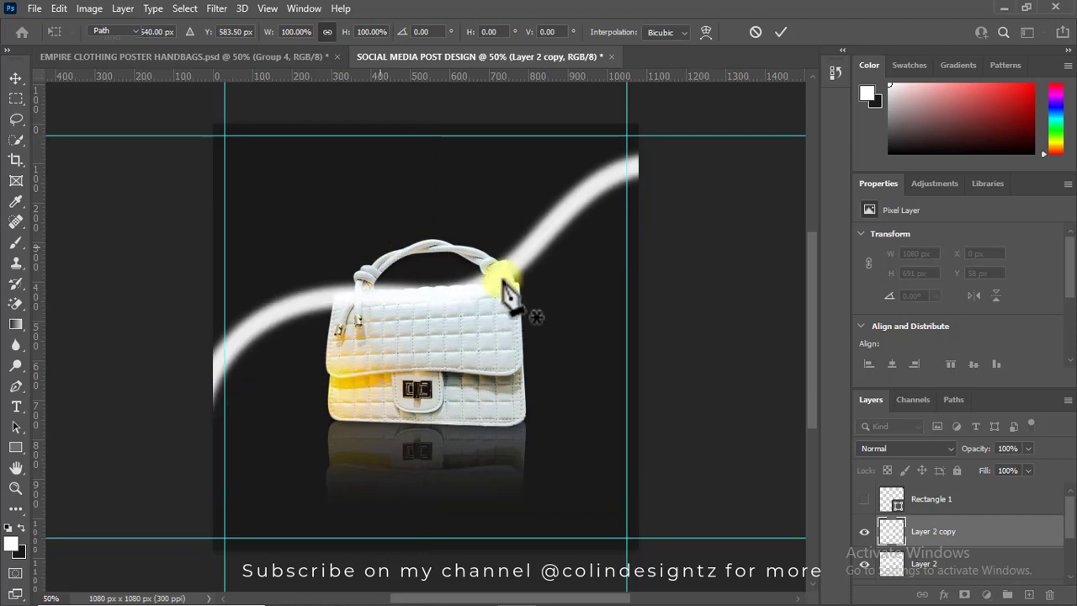
{"action": "key", "text": "p"}
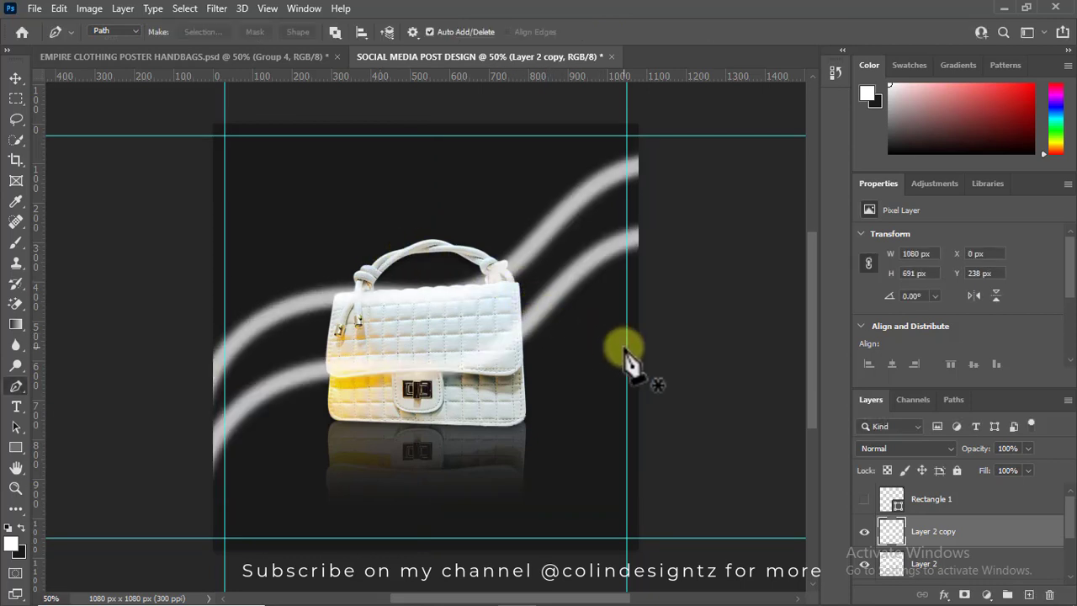
Move Layer 2 and Layer 2 copy together below the Hand Bag group.
{"action": "scroll", "coordinate": [1057, 530], "scroll_direction": "down", "scroll_amount": 2}
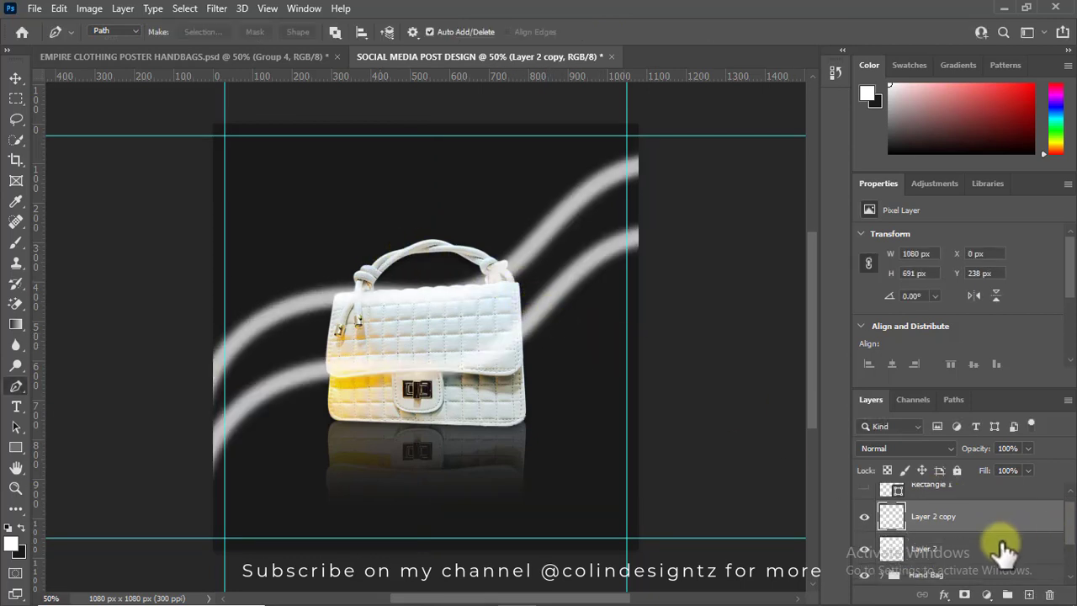
{"action": "left_click", "coordinate": [1058, 548], "text": "shift"}
{"action": "scroll", "coordinate": [1061, 521], "scroll_direction": "down", "scroll_amount": 2}
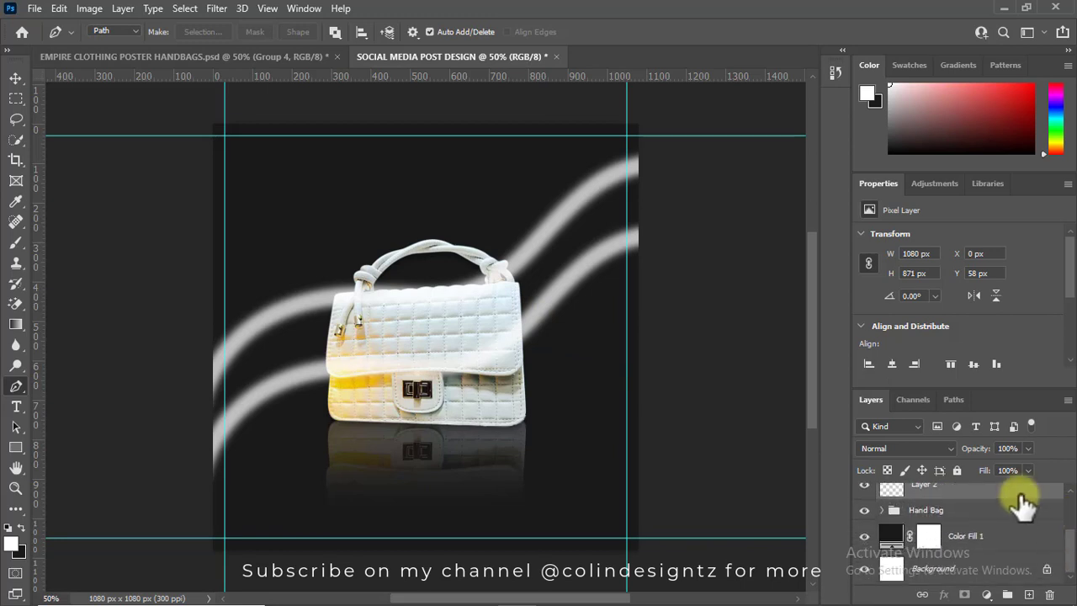
{"action": "left_click_drag", "start_coordinate": [1009, 496], "coordinate": [1005, 520]}
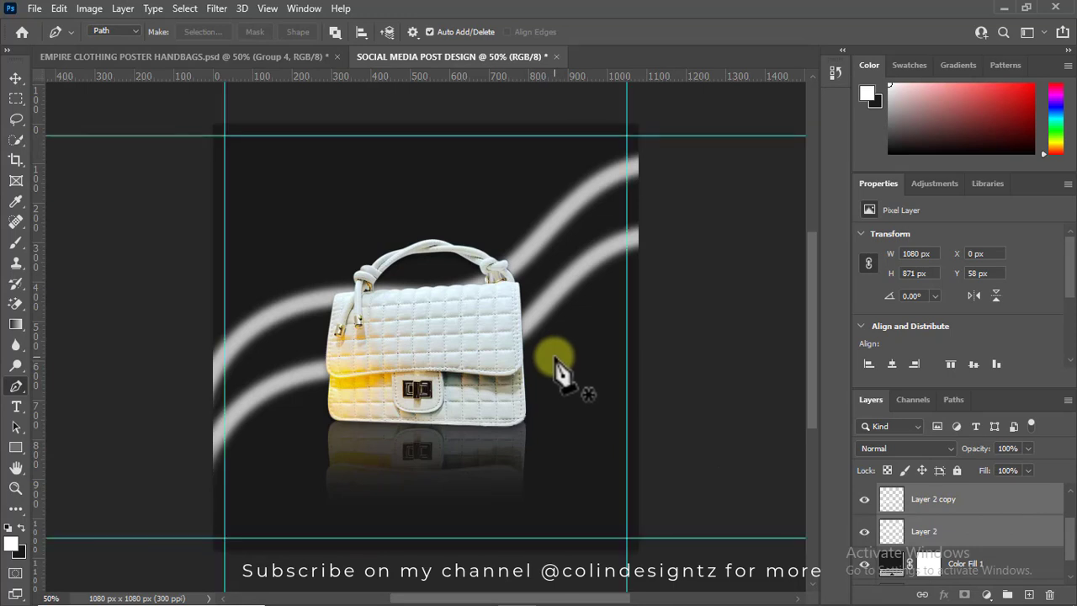
{"action": "left_click", "coordinate": [1006, 500]}
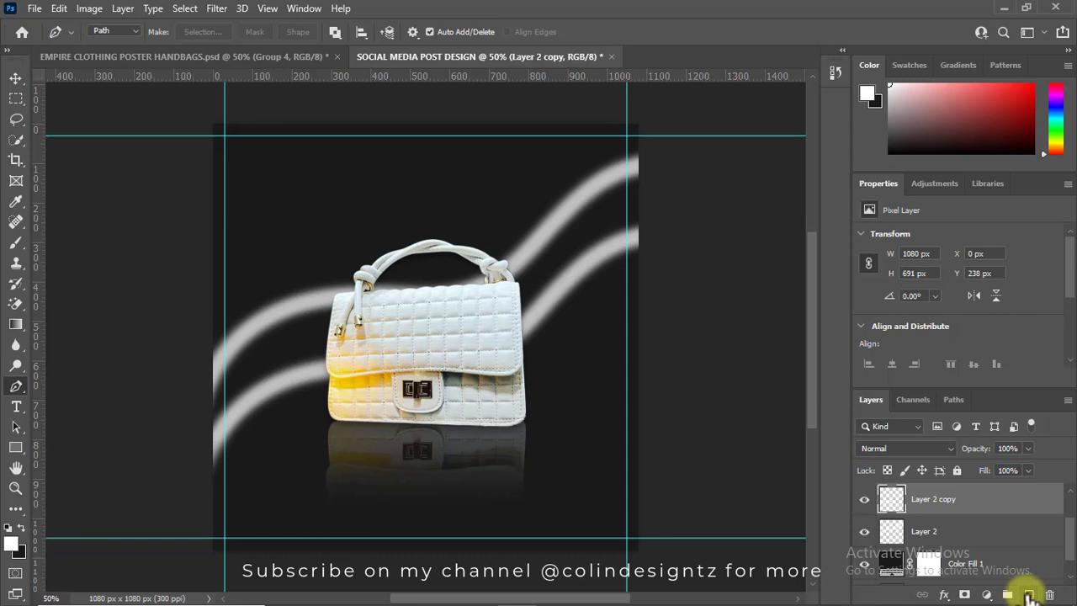
Create a blank Layer 3 above the streaks, undoing a trial brush stroke.
{"action": "left_click", "coordinate": [1027, 594]}
{"action": "key", "text": "b"}
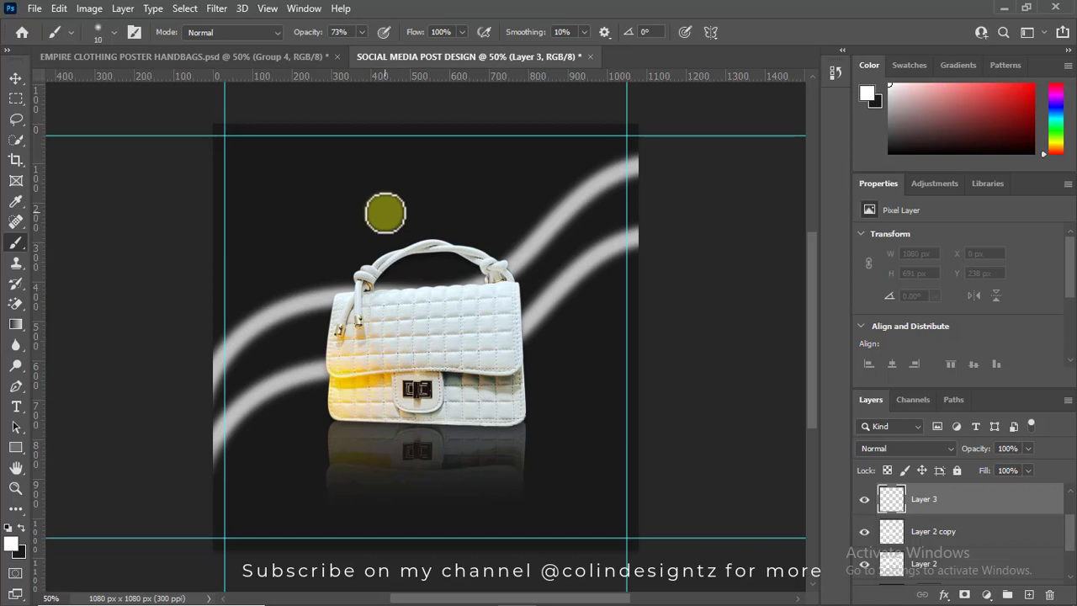
{"action": "left_click_drag", "start_coordinate": [199, 334], "coordinate": [246, 304]}
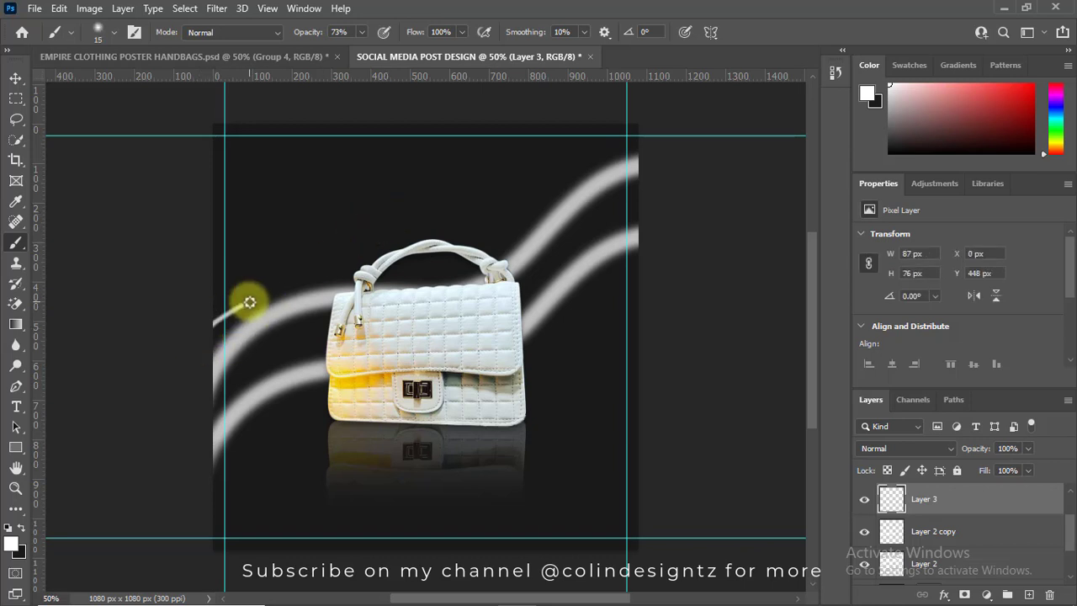
{"action": "key", "text": "ctrl+z"}
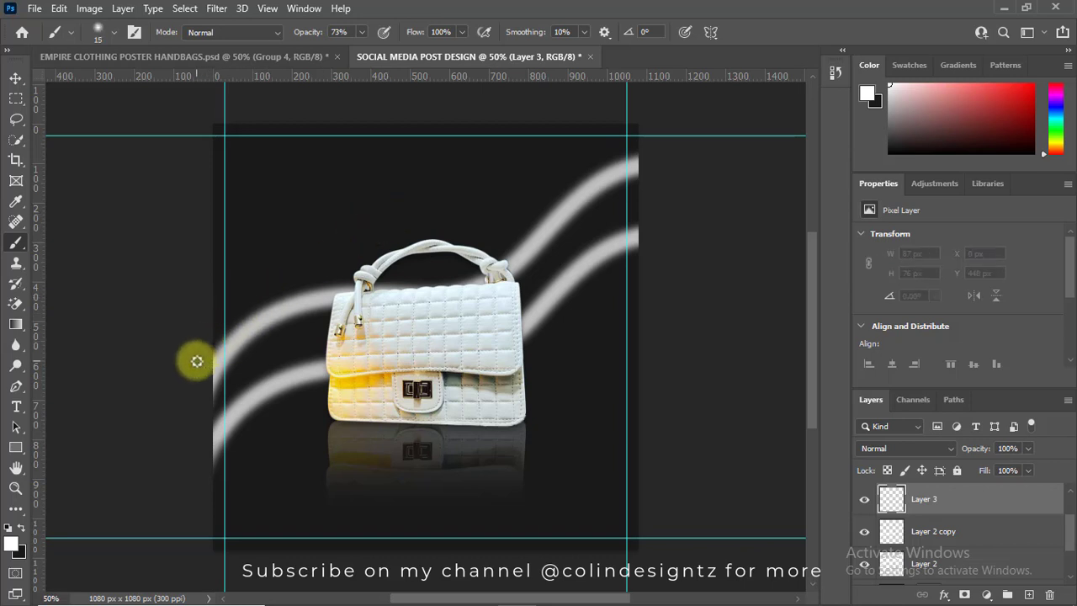
Draw a curved pen path along the upper streak to the canvas's top-right corner.
{"action": "key", "text": "p"}
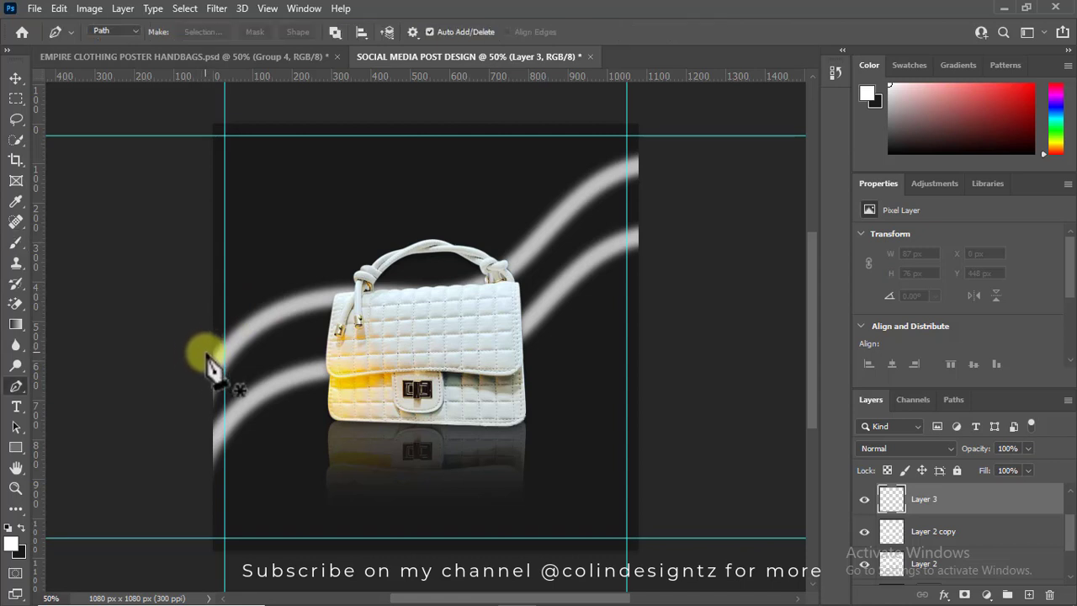
{"action": "left_click", "coordinate": [202, 347]}
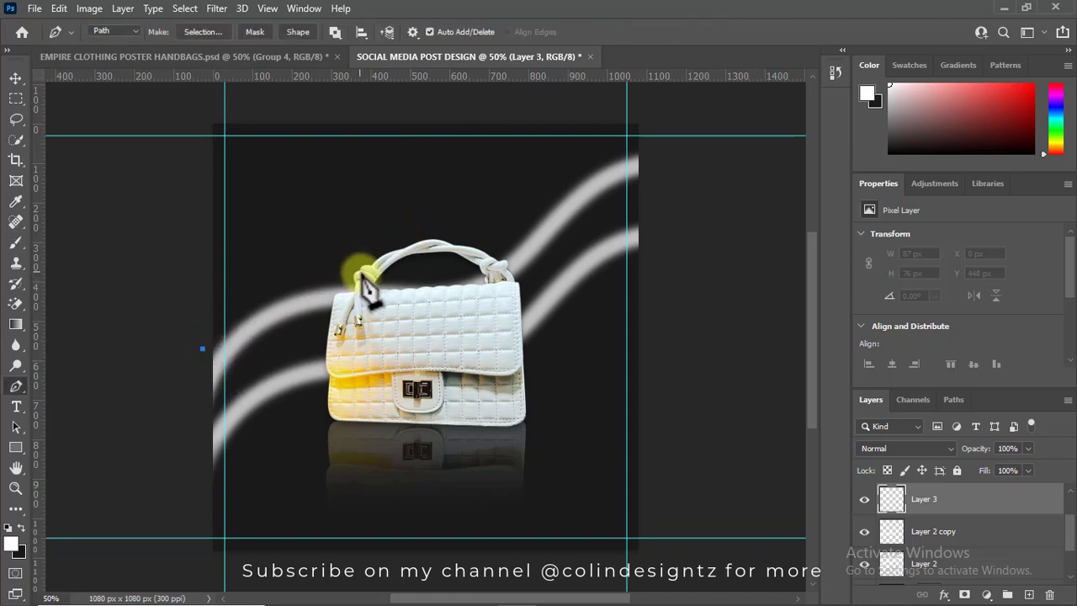
{"action": "mouse_move", "coordinate": [358, 273]}
{"action": "left_mouse_down"}
{"action": "mouse_move", "coordinate": [460, 291]}
{"action": "mouse_move", "coordinate": [480, 283]}
{"action": "left_mouse_up"}
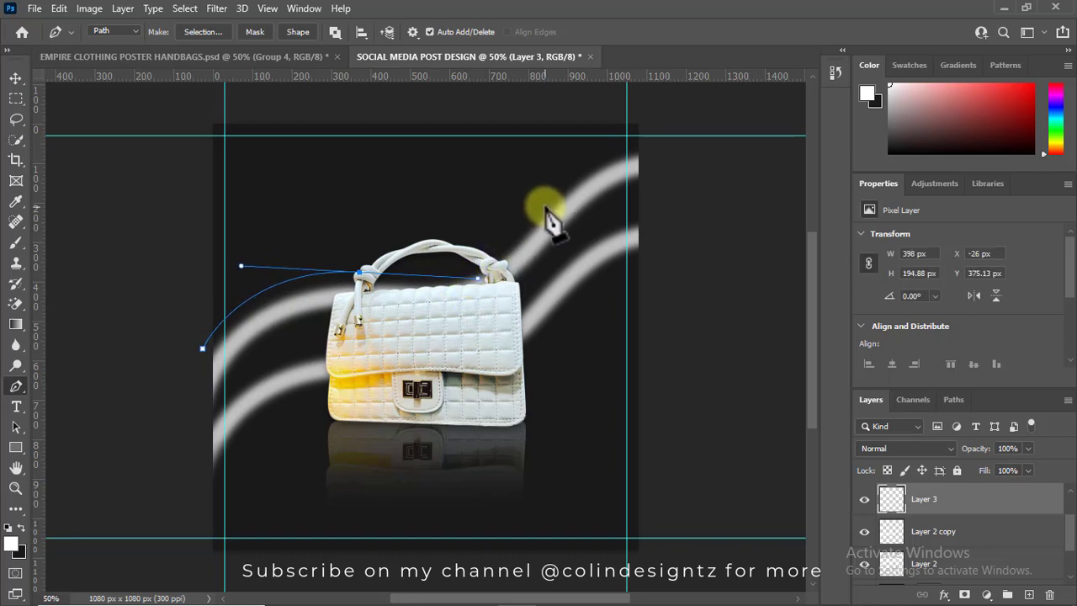
{"action": "left_click_drag", "start_coordinate": [544, 205], "coordinate": [588, 157]}
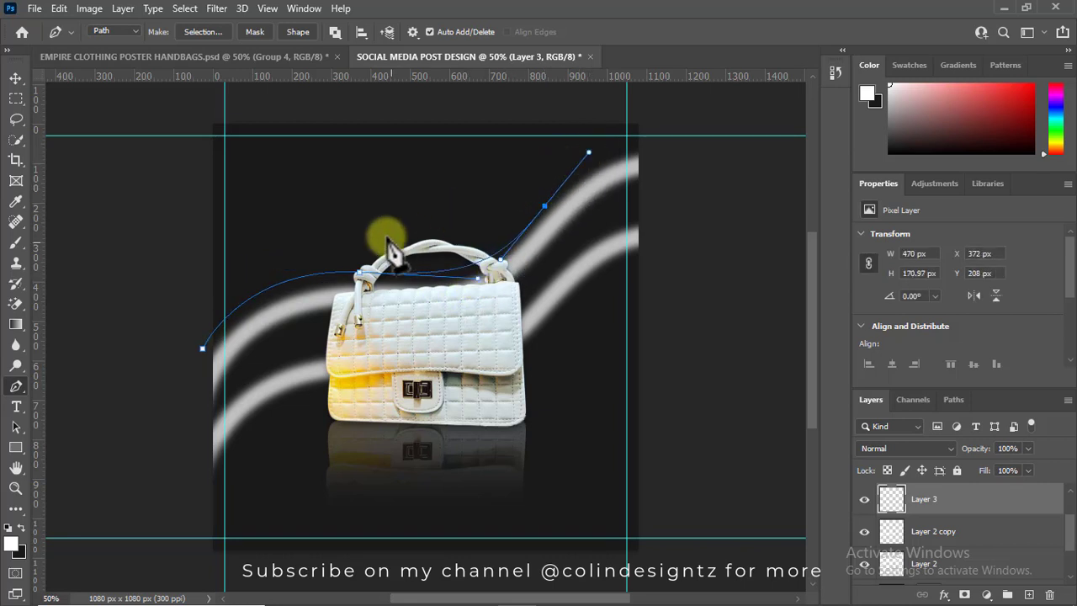
{"action": "left_click", "coordinate": [477, 278], "text": "ctrl"}
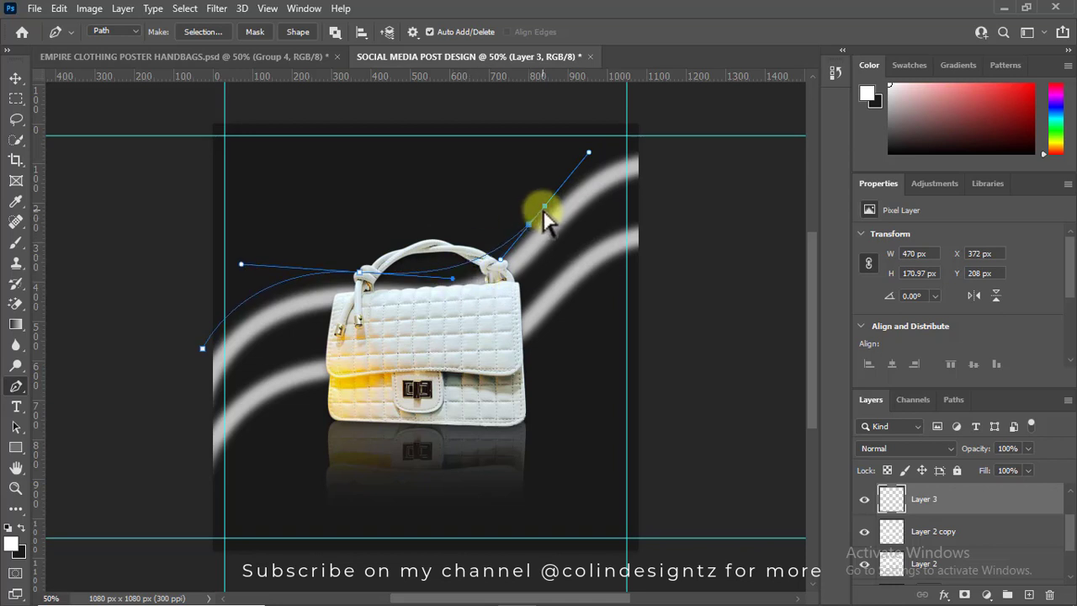
{"action": "left_click_drag", "start_coordinate": [544, 207], "coordinate": [538, 212]}
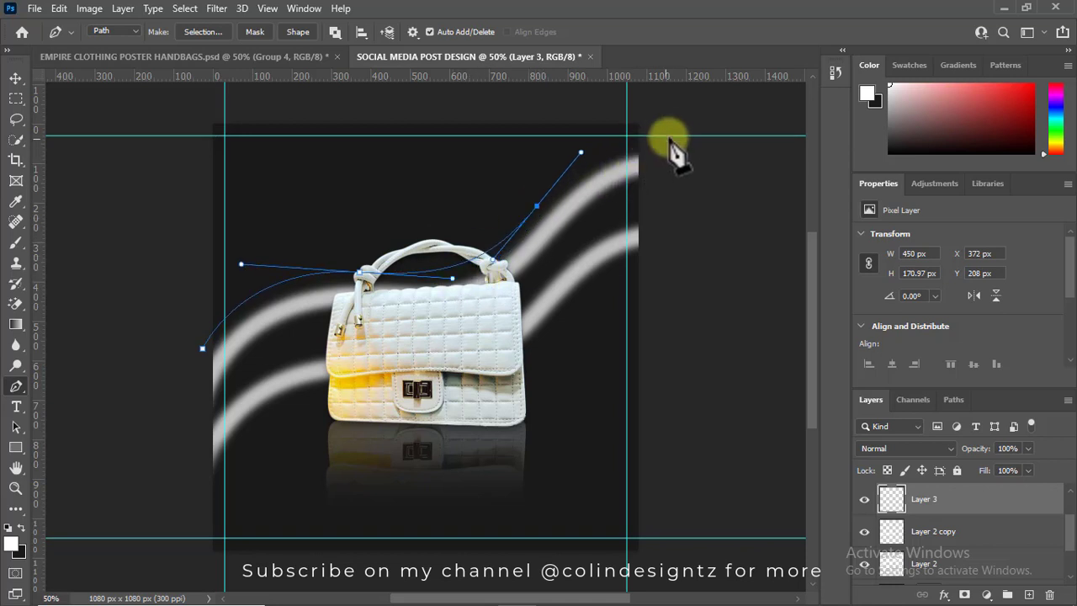
{"action": "left_click_drag", "start_coordinate": [628, 124], "coordinate": [722, 135]}
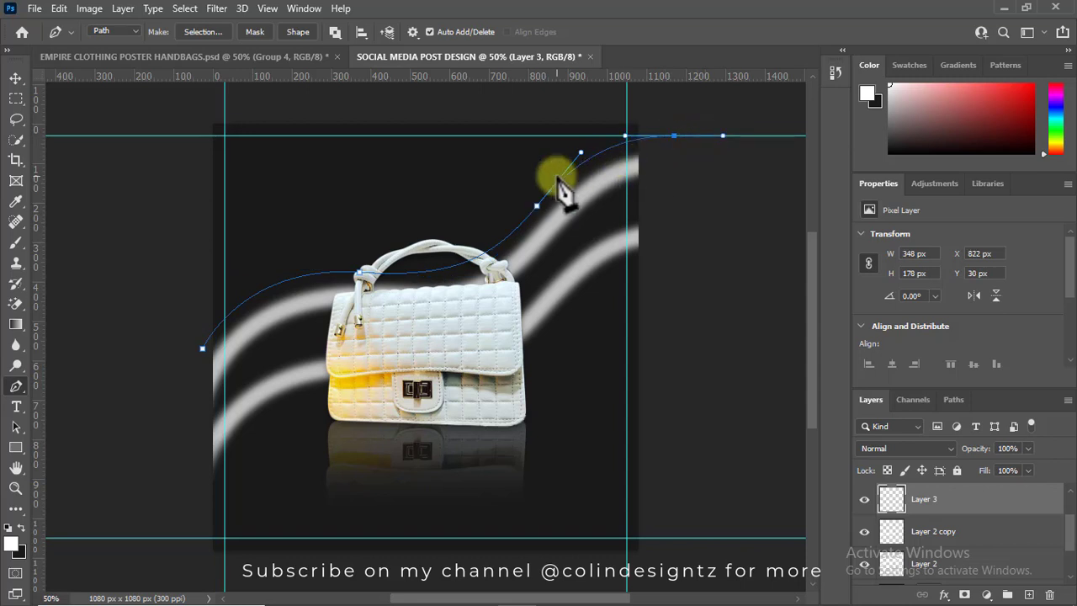
Stroke the path with a thinner 9 px brush and hide the work path.
{"action": "key", "text": "b"}
{"action": "key", "text": "Return"}
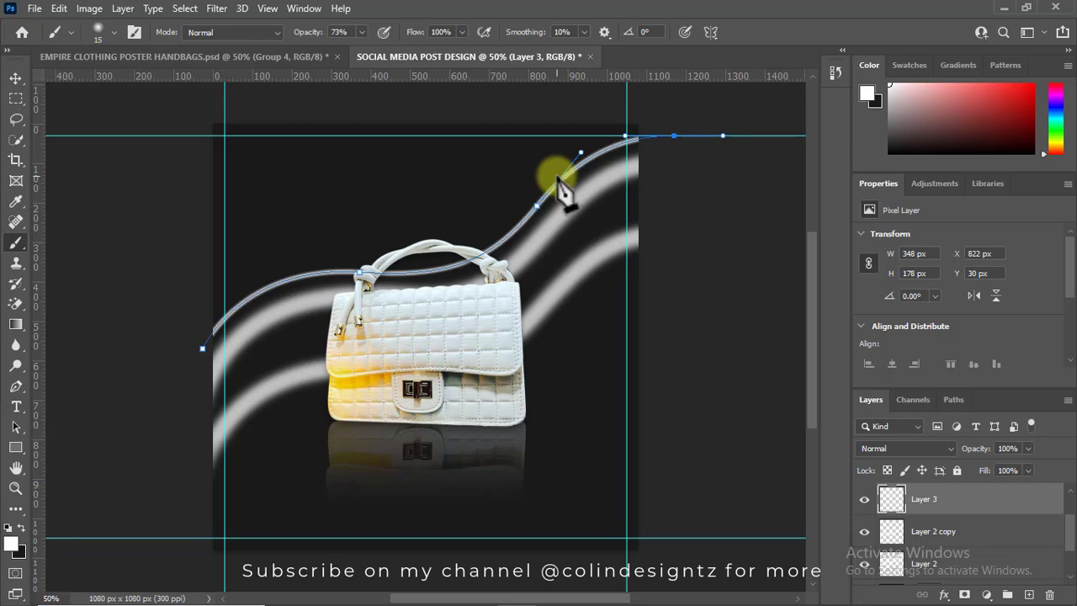
{"action": "key", "text": "p"}
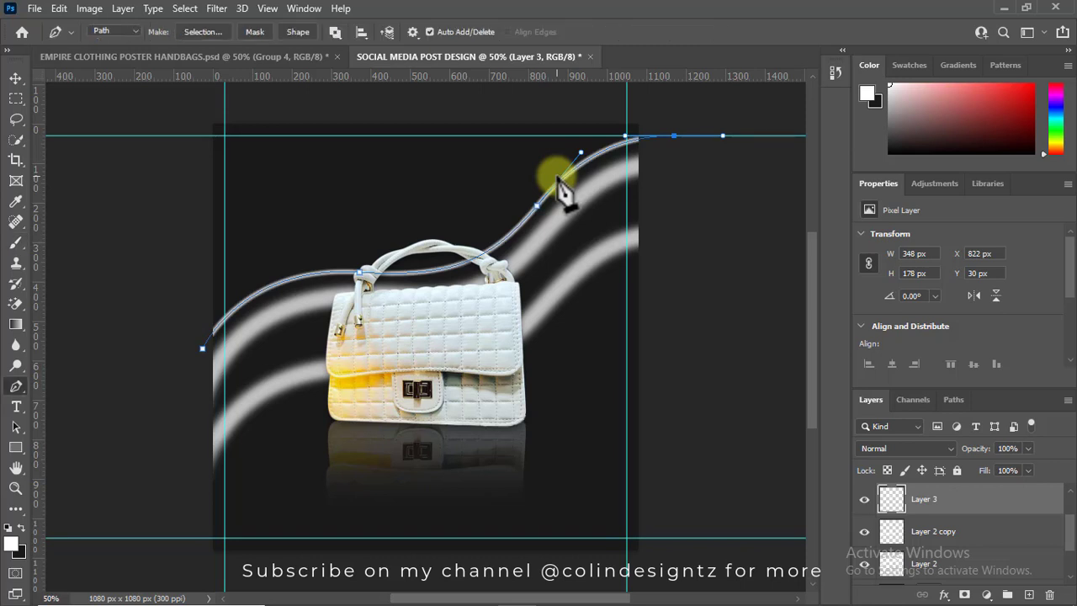
{"action": "key", "text": "ctrl+z"}
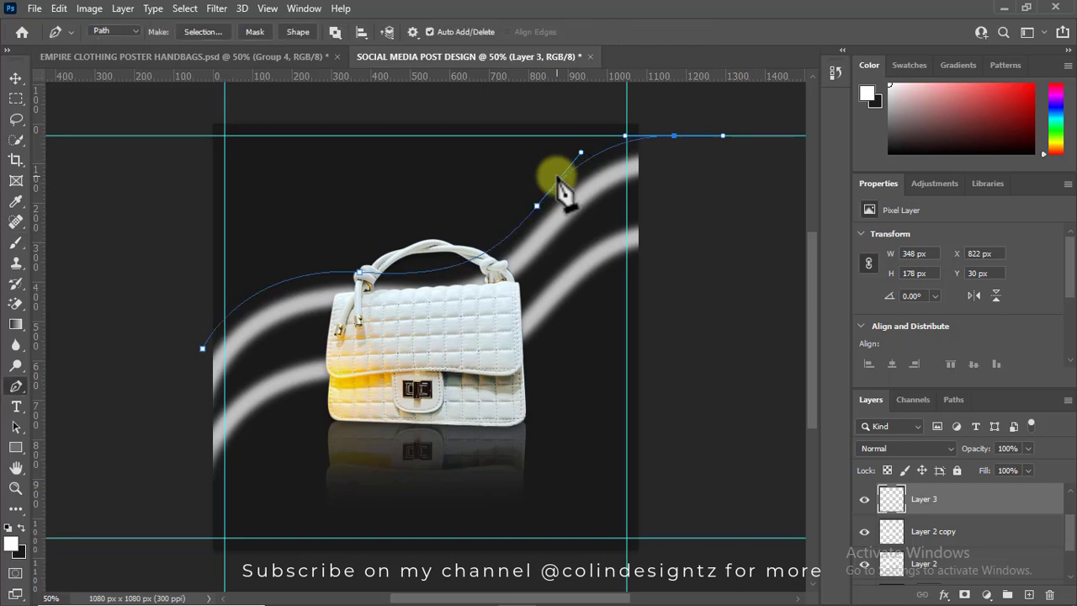
{"action": "key", "text": "b"}
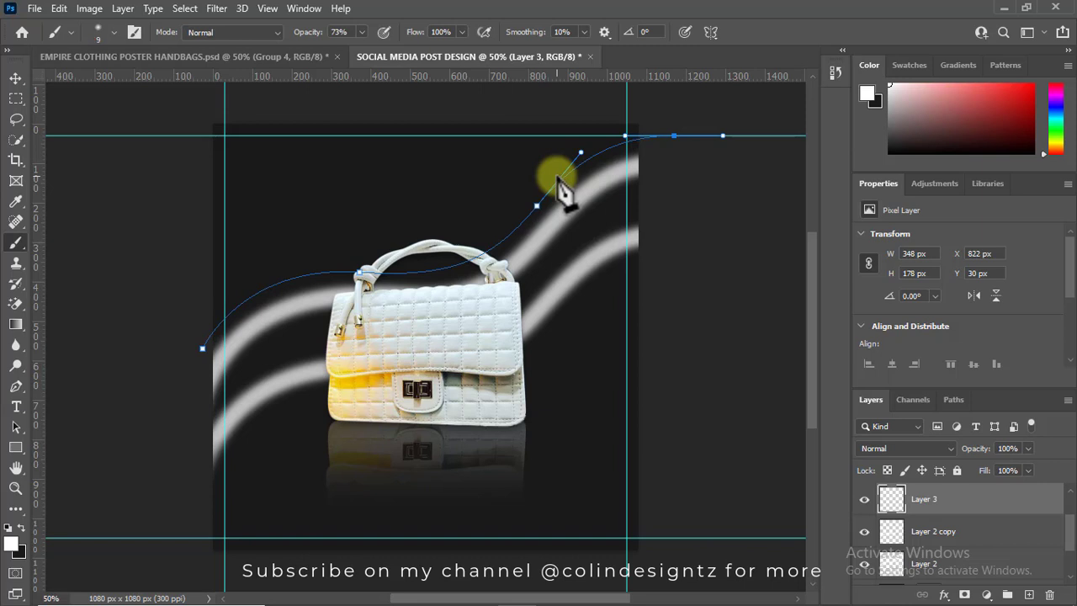
{"action": "key", "text": "Return"}
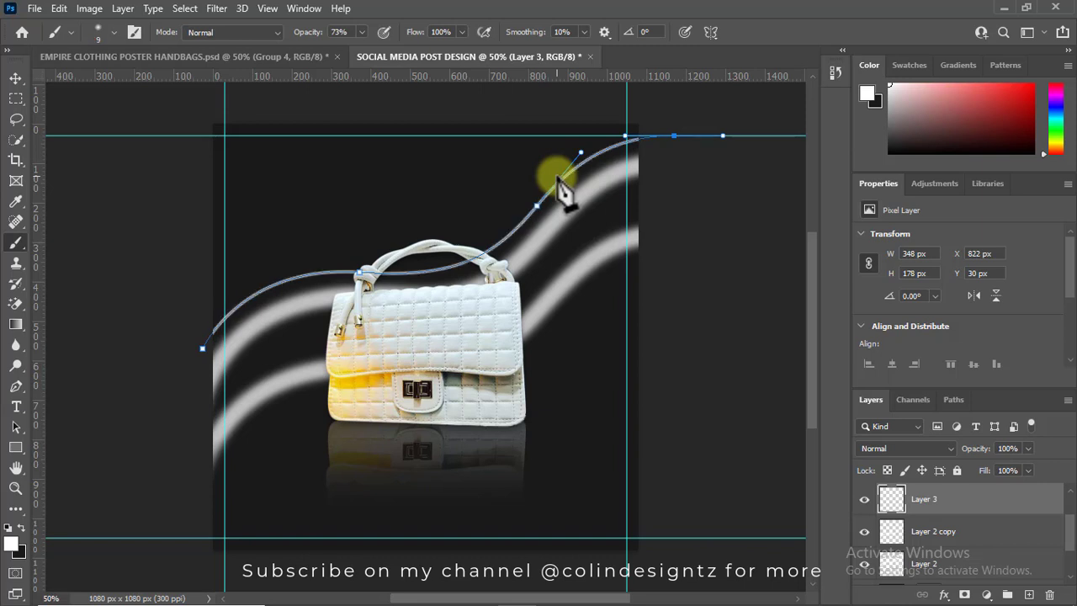
{"action": "key", "text": "p"}
{"action": "key", "text": "Return"}
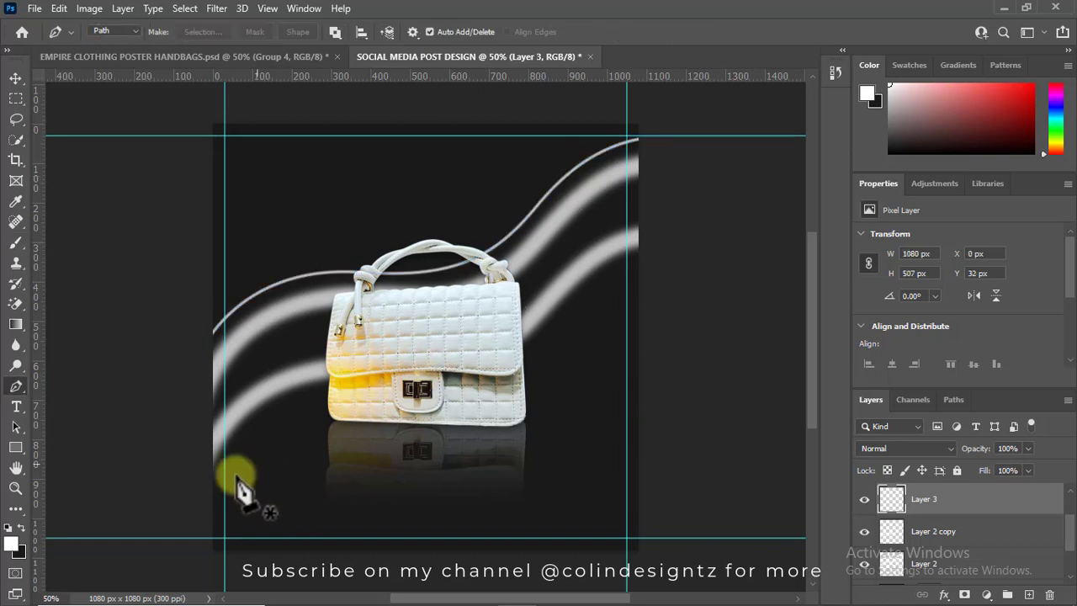
Trace the lower streak with a curved pen path and stroke it with the brush.
{"action": "left_click", "coordinate": [206, 503]}
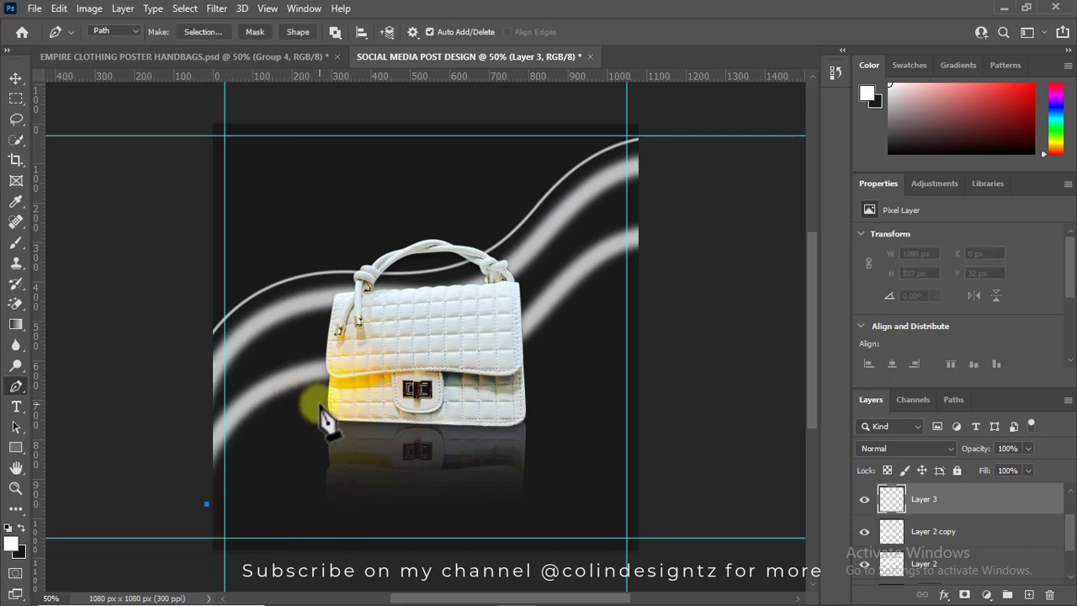
{"action": "left_click_drag", "start_coordinate": [324, 389], "coordinate": [433, 387]}
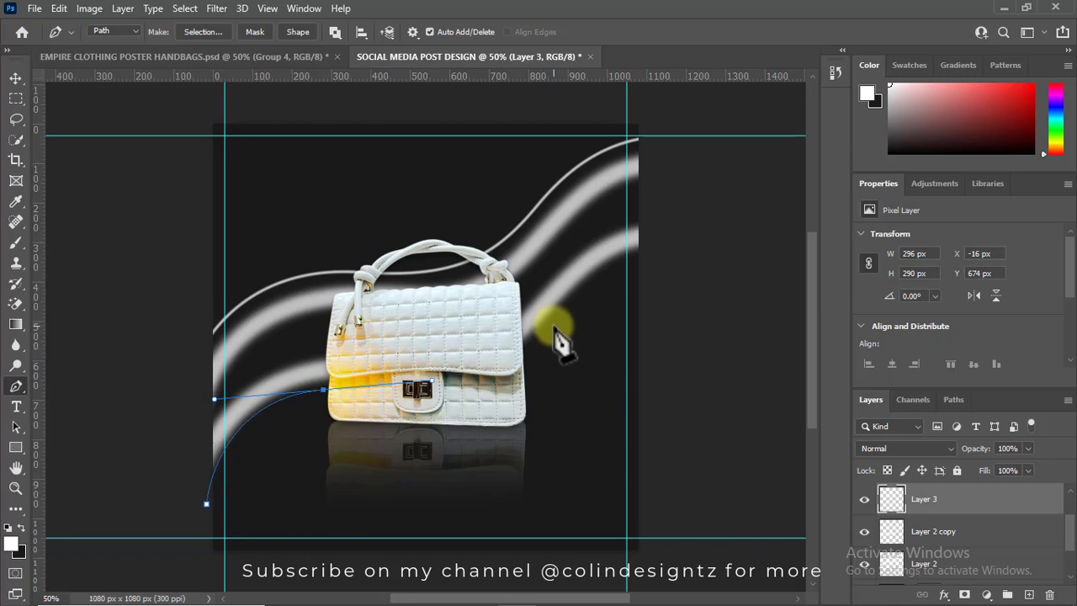
{"action": "left_click_drag", "start_coordinate": [553, 322], "coordinate": [625, 246]}
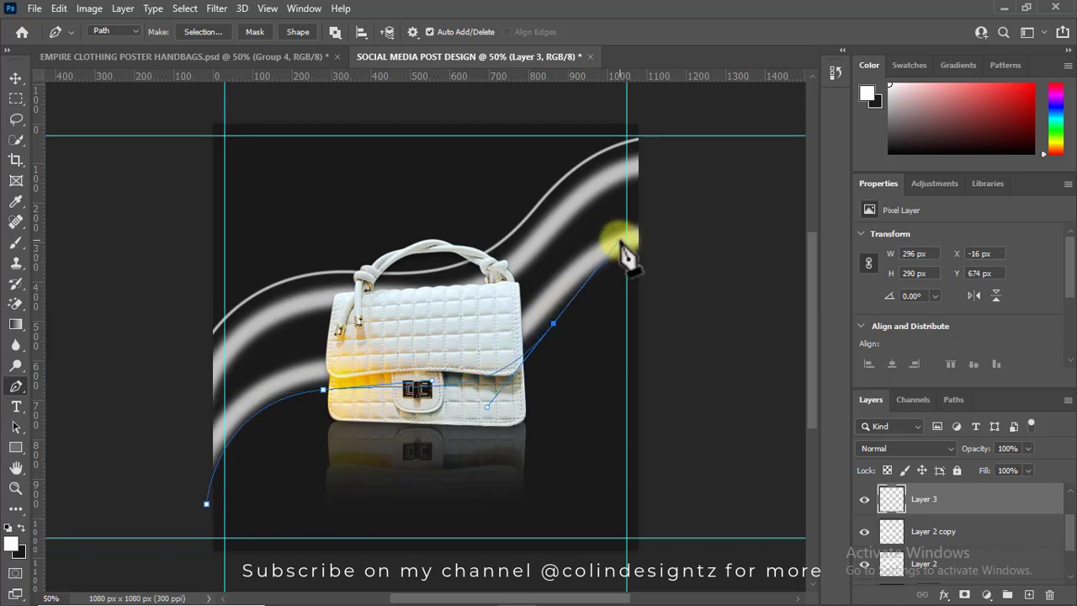
{"action": "left_click_drag", "start_coordinate": [688, 251], "coordinate": [710, 256]}
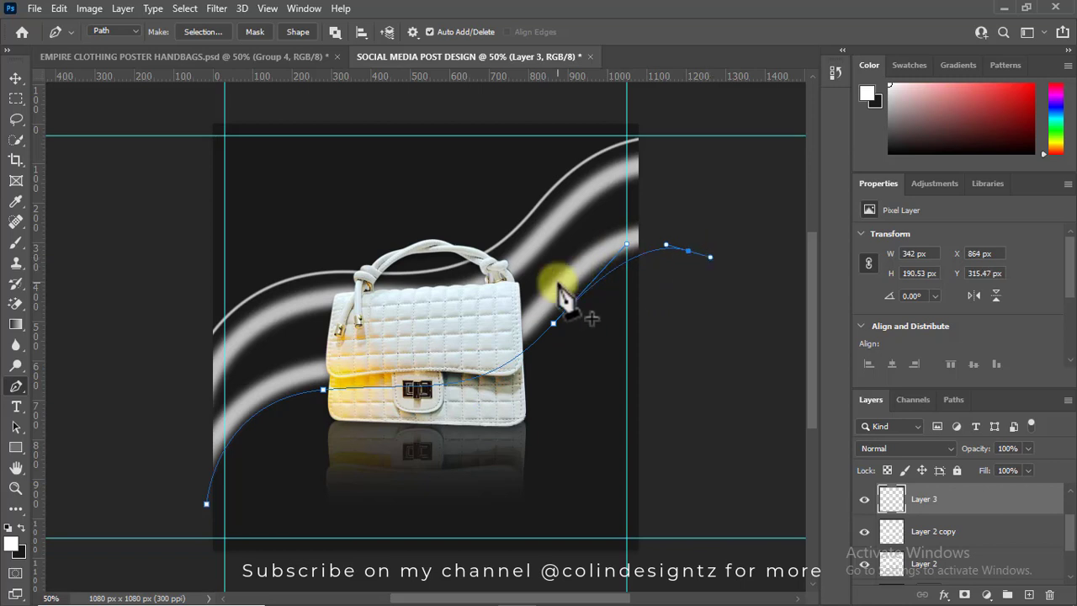
{"action": "key", "text": "b"}
{"action": "key", "text": "Return"}
{"action": "key", "text": "p"}
{"action": "key", "text": "Return"}
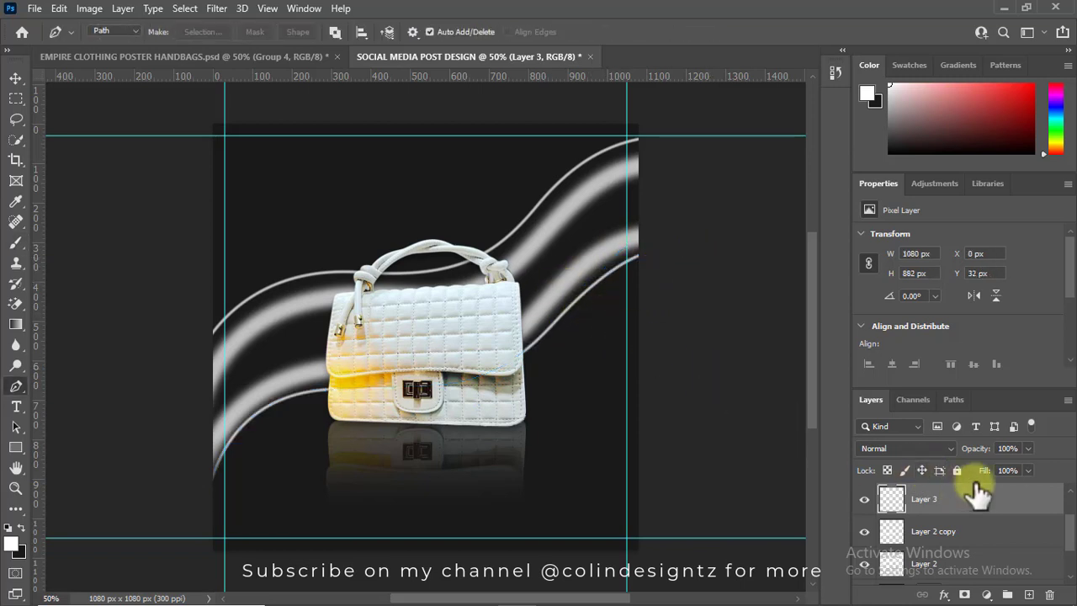
Merge the three streak line layers into a single Layer 3.
{"action": "left_click_drag", "start_coordinate": [1070, 530], "coordinate": [1070, 538]}
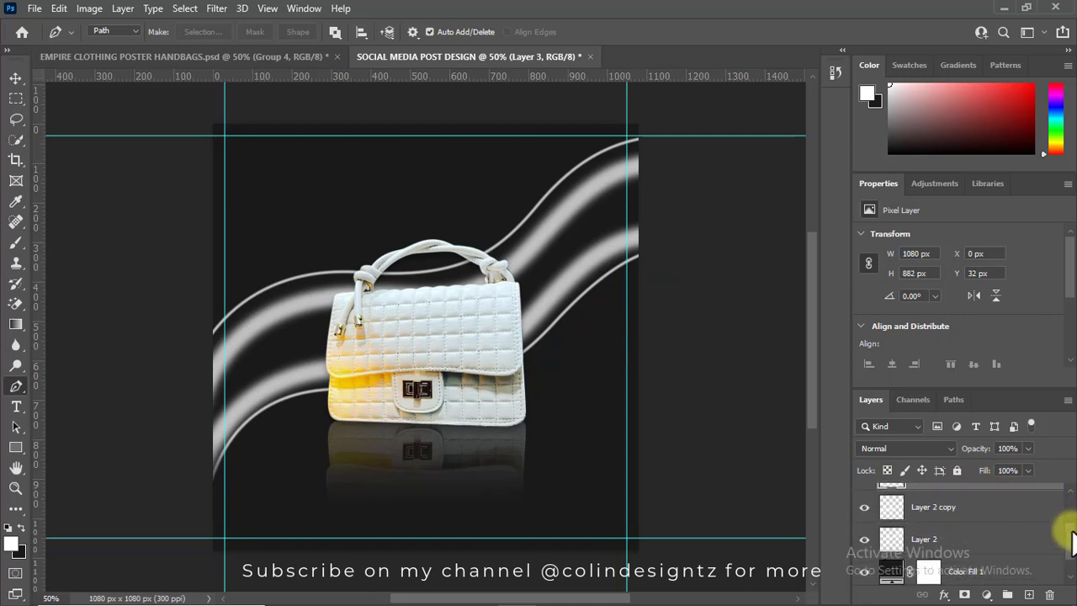
{"action": "left_click", "coordinate": [984, 526], "text": "shift"}
{"action": "right_click", "coordinate": [982, 523]}
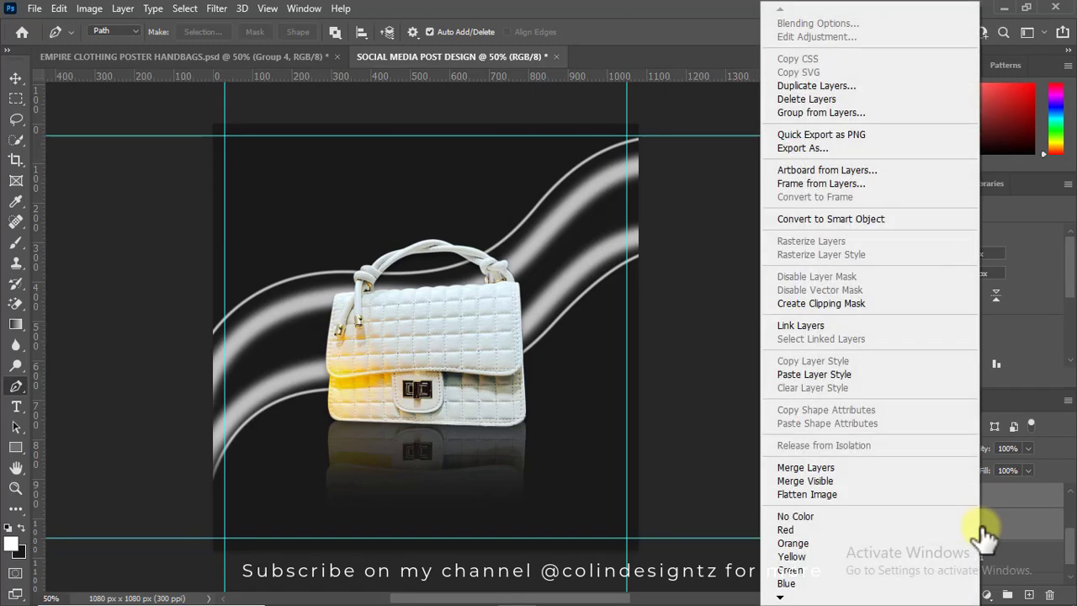
{"action": "left_click", "coordinate": [912, 468]}
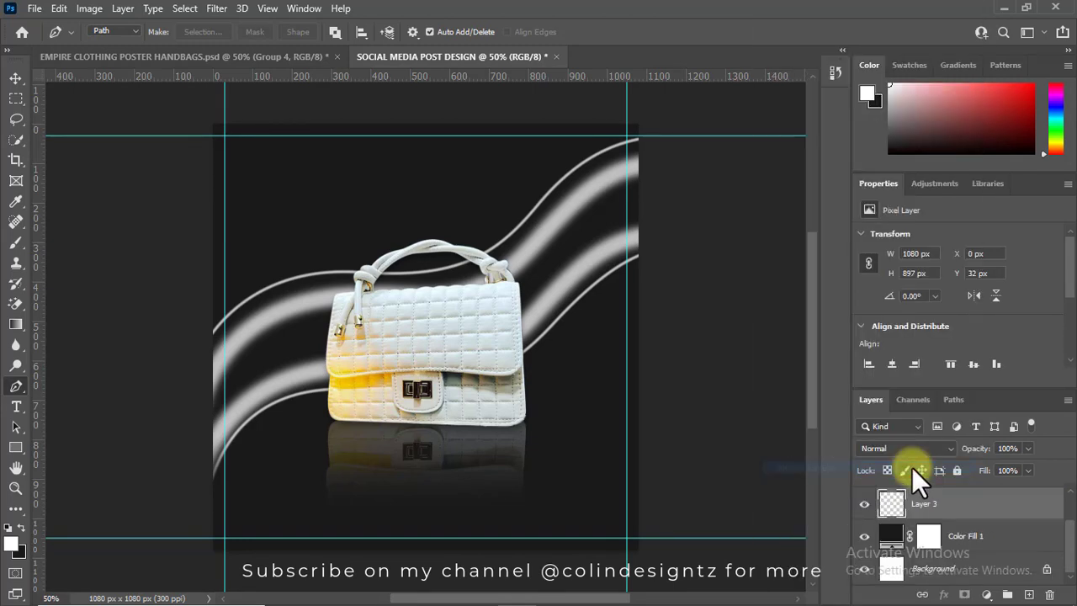
{"action": "left_click", "coordinate": [863, 503]}
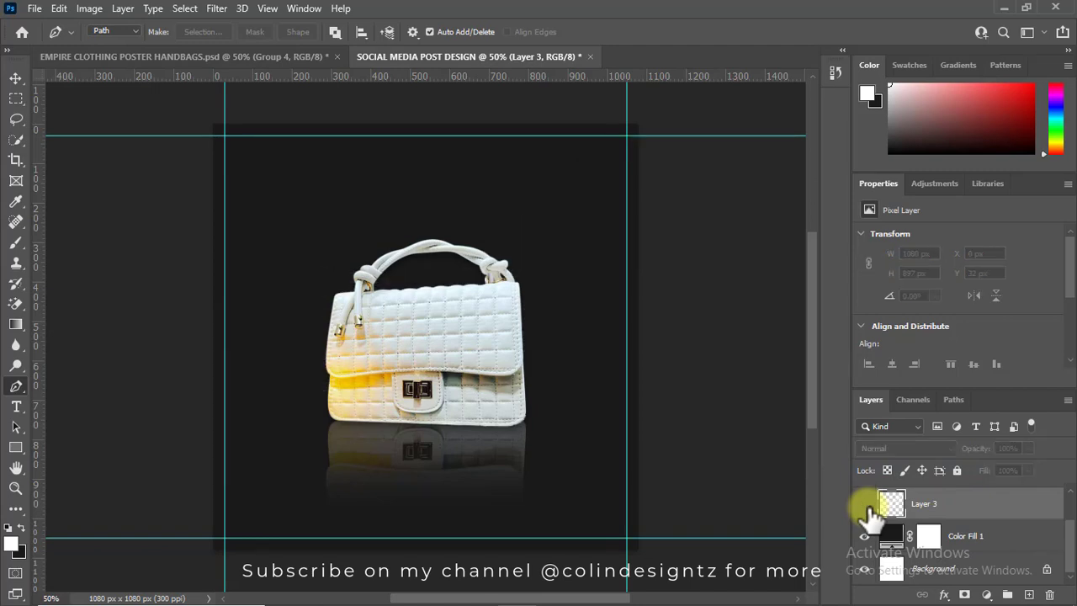
{"action": "left_click", "coordinate": [864, 503]}
Convert Layer 3 to a smart object, duplicate it, and hide Layer 3 copy and Layer 3.
{"action": "right_click", "coordinate": [982, 505]}
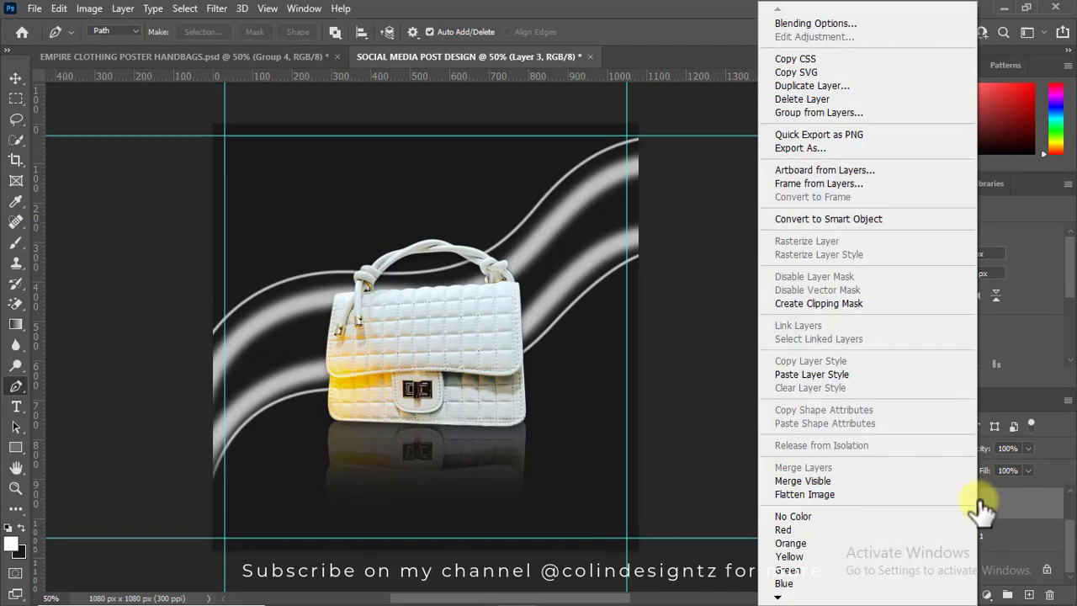
{"action": "left_click", "coordinate": [874, 219]}
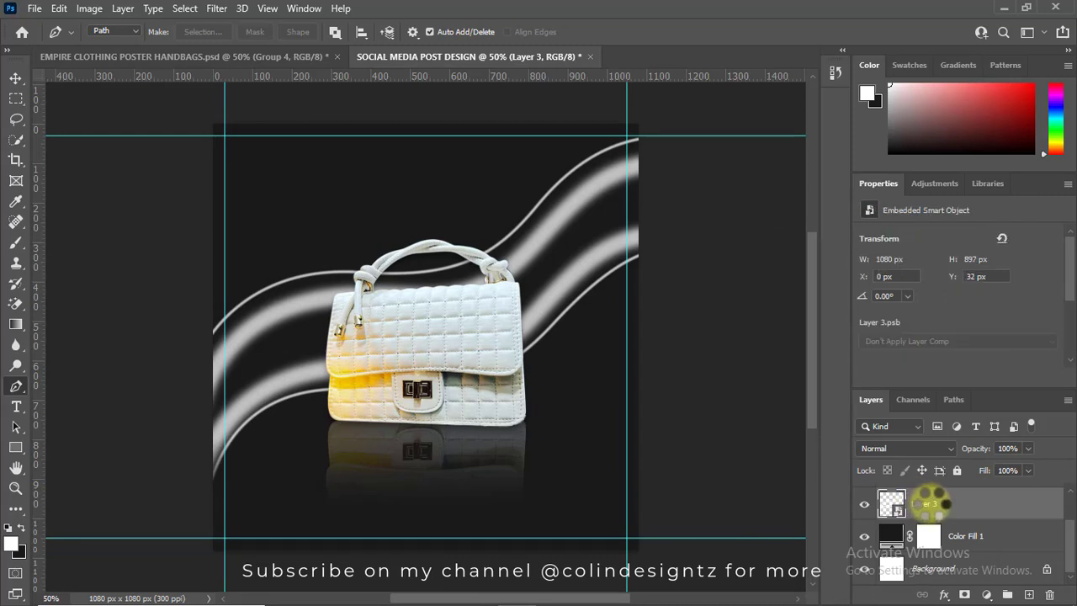
{"action": "key", "text": "ctrl+j"}
{"action": "key", "text": "ctrl+j"}
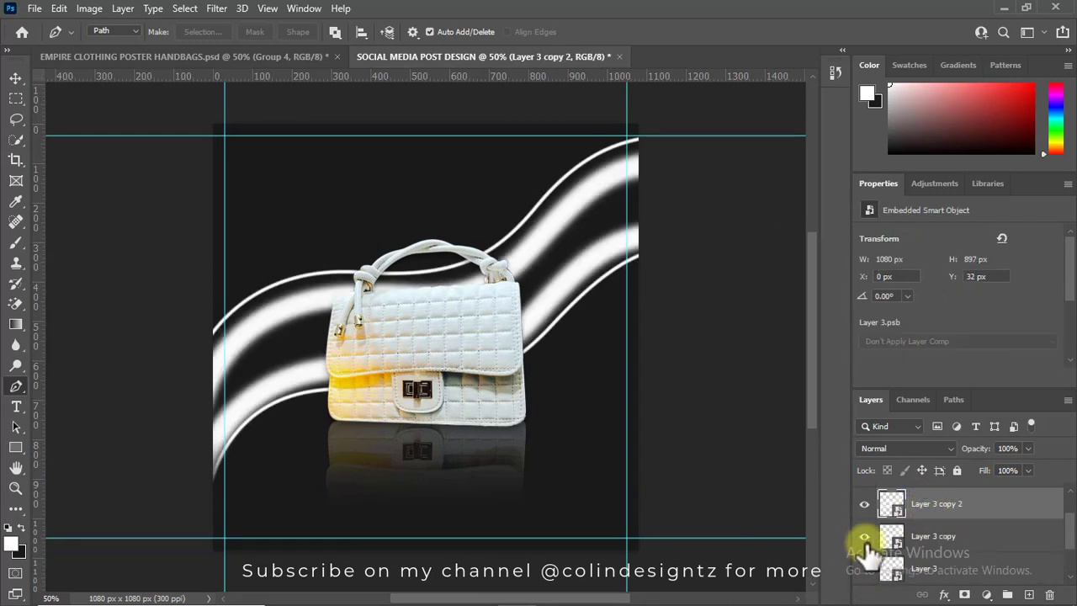
{"action": "left_click", "coordinate": [864, 537]}
{"action": "left_click", "coordinate": [864, 568]}
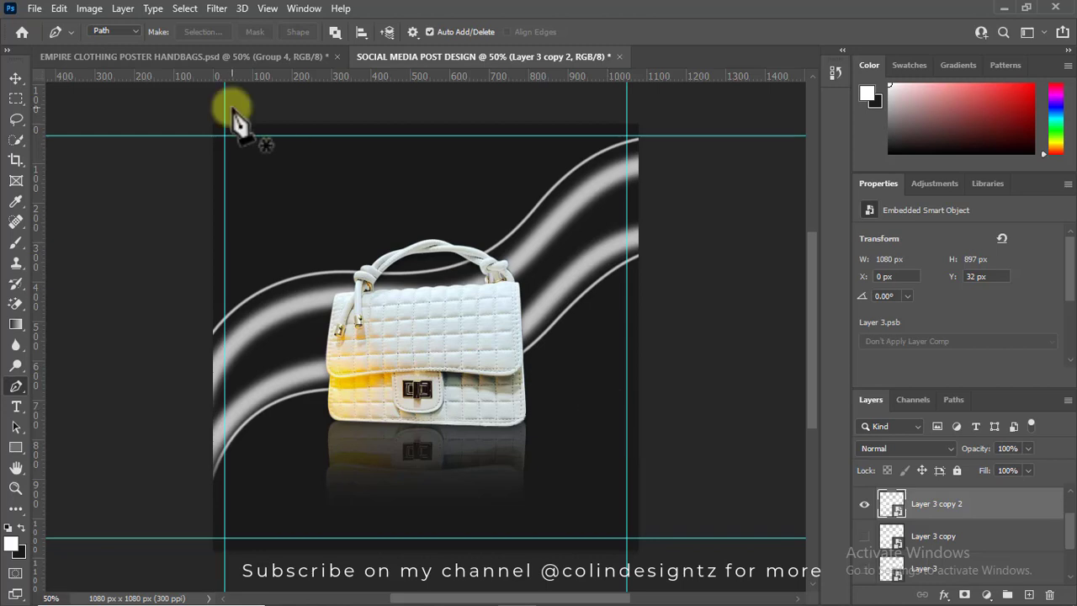
Apply a Motion Blur of 30° and 443 pixels to Layer 3 copy 2.
{"action": "left_click", "coordinate": [215, 9]}
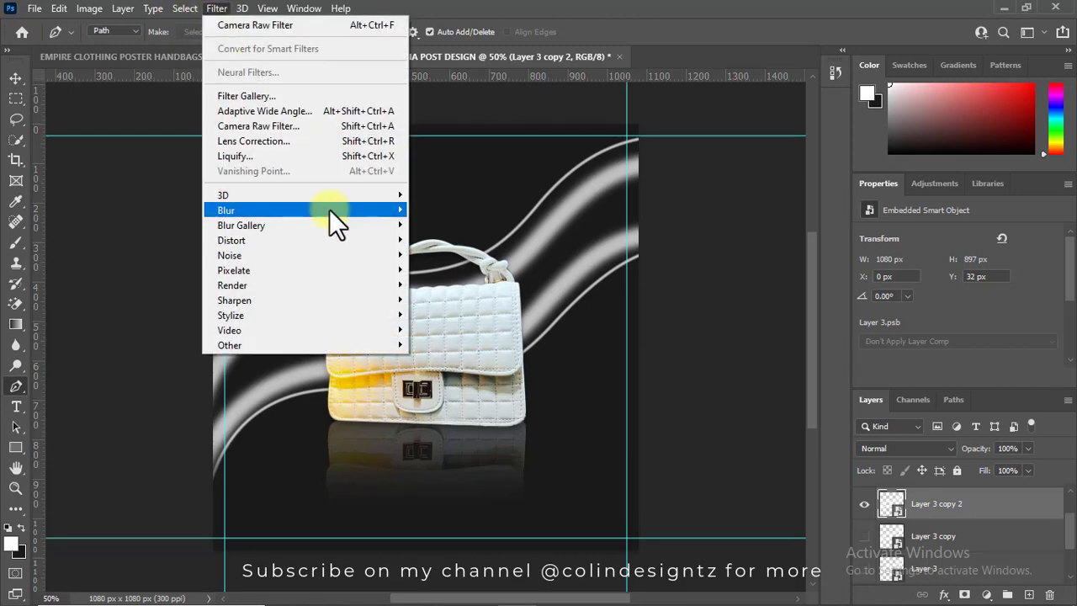
{"action": "mouse_move", "coordinate": [305, 210]}
{"action": "left_click", "coordinate": [455, 300]}
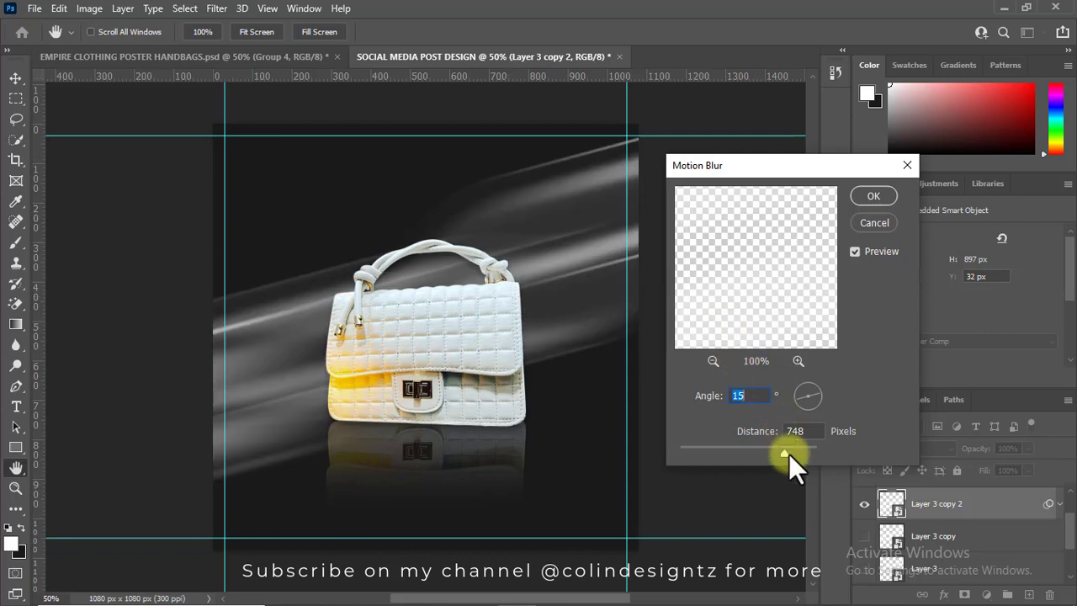
{"action": "left_click_drag", "start_coordinate": [772, 450], "coordinate": [765, 451]}
{"action": "left_click", "coordinate": [738, 395]}
{"action": "type", "text": "30"}
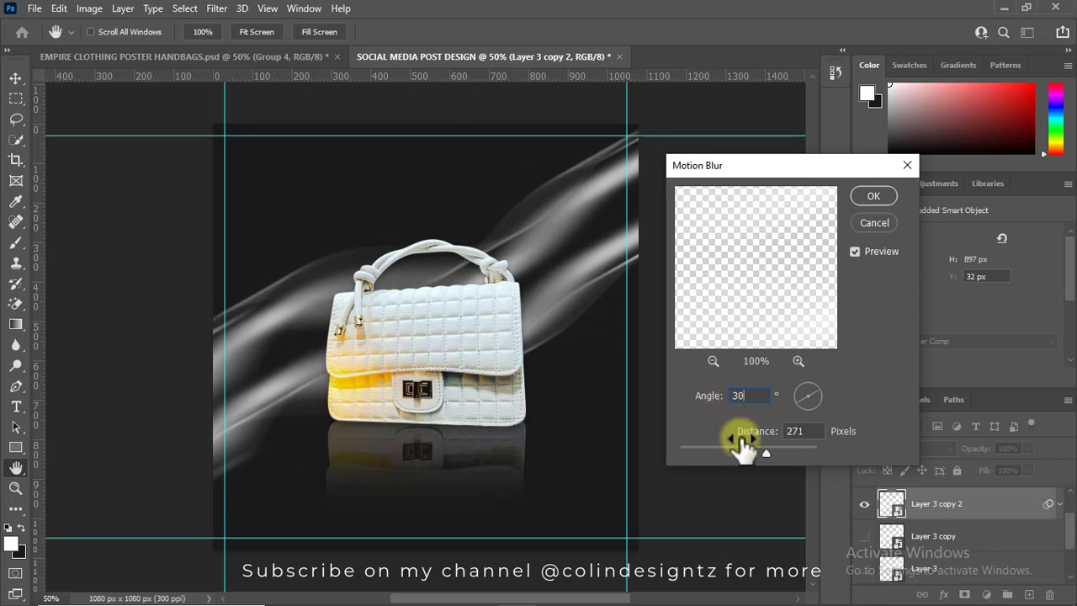
{"action": "mouse_move", "coordinate": [766, 451]}
{"action": "left_mouse_down"}
{"action": "mouse_move", "coordinate": [748, 452]}
{"action": "mouse_move", "coordinate": [766, 451]}
{"action": "left_mouse_up"}
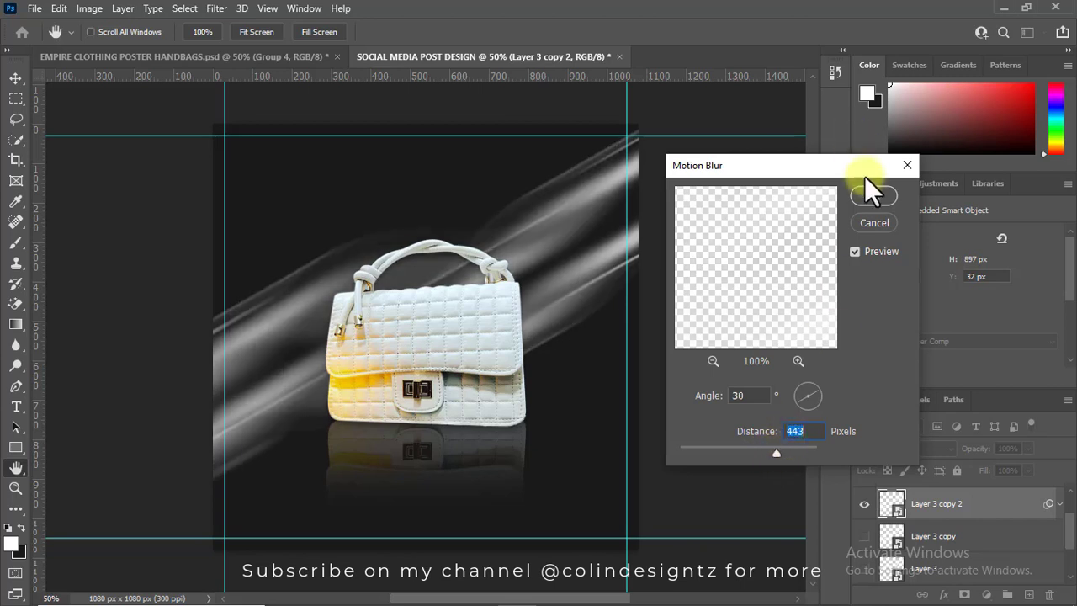
{"action": "left_click", "coordinate": [871, 197]}
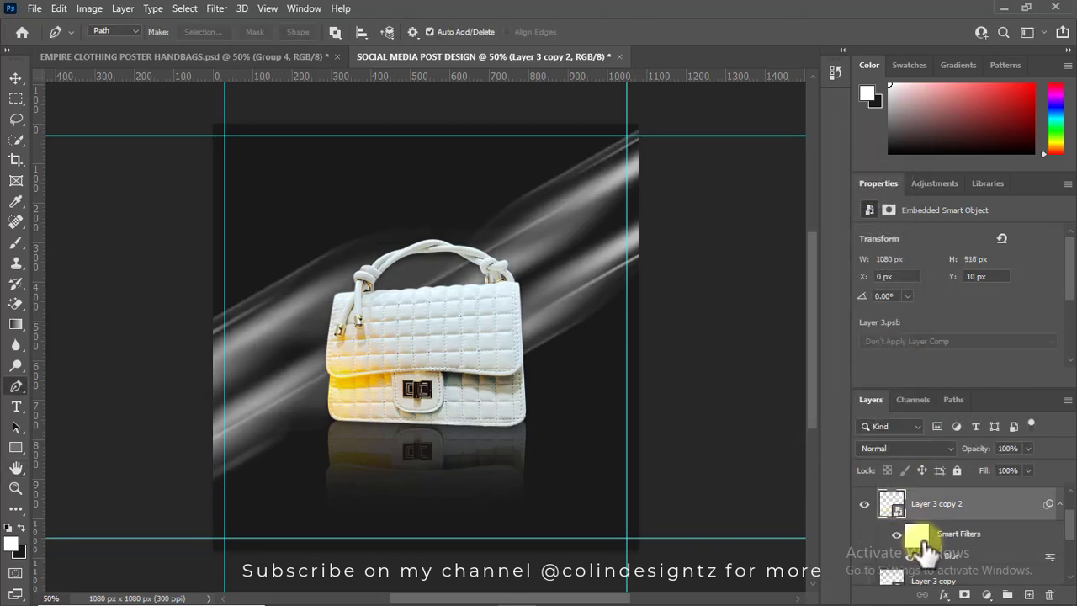
Make Layer 3 copy visible and give it a 15°, 900-pixel Motion Blur.
{"action": "left_click", "coordinate": [1056, 505]}
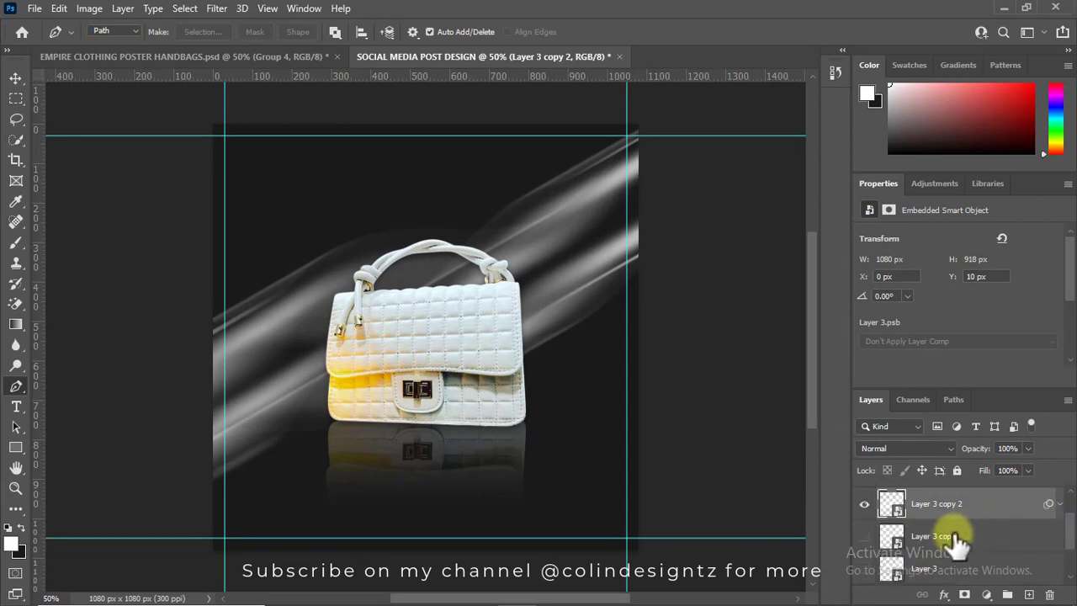
{"action": "left_click", "coordinate": [873, 543]}
{"action": "left_click", "coordinate": [864, 536]}
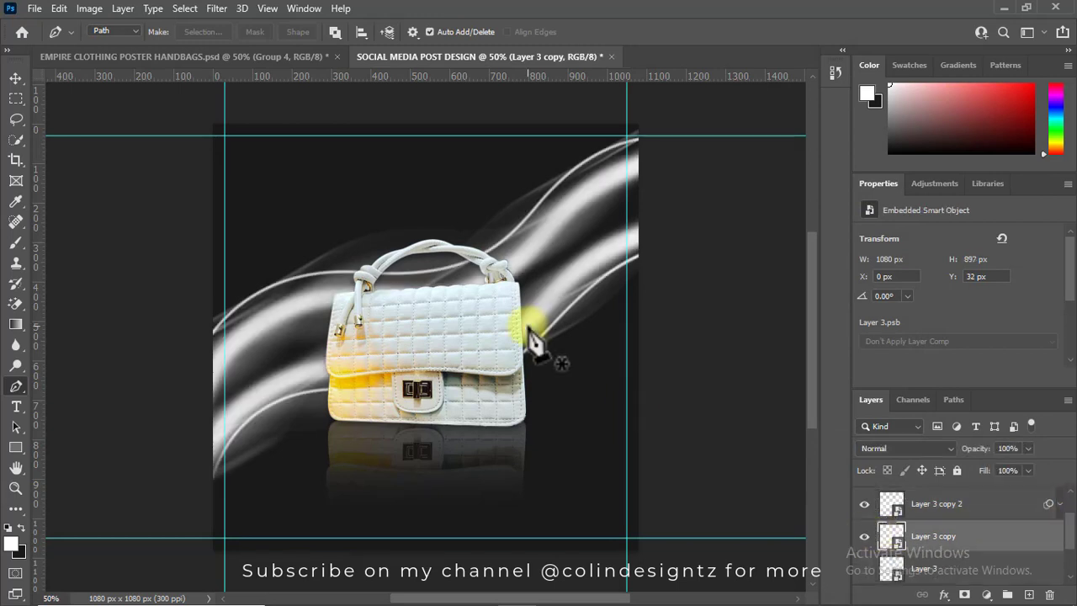
{"action": "left_click", "coordinate": [217, 8]}
{"action": "mouse_move", "coordinate": [225, 210]}
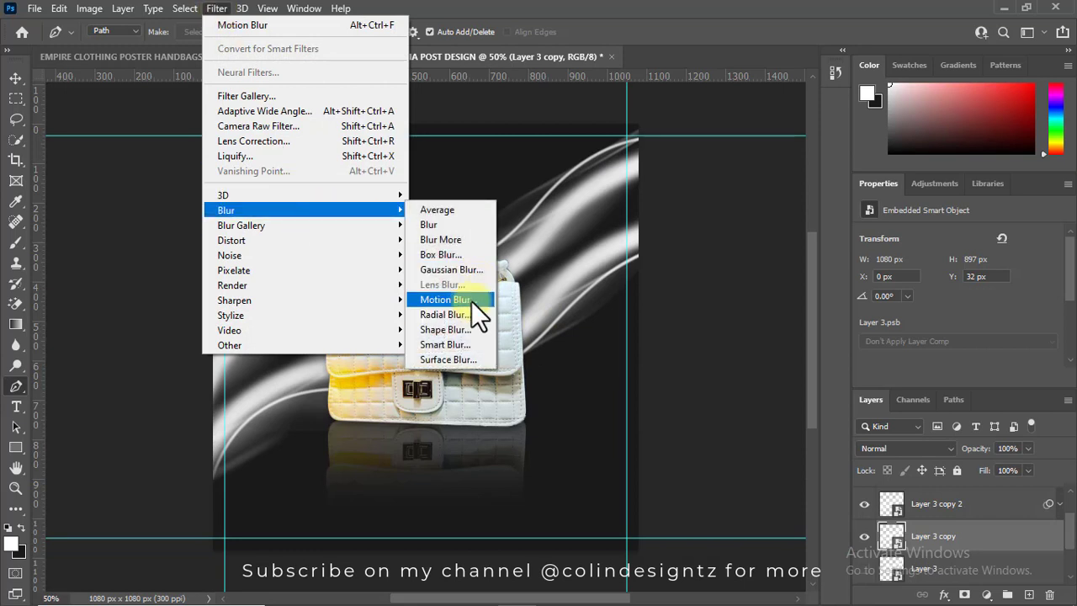
{"action": "left_click", "coordinate": [471, 300]}
{"action": "type", "text": "1"}
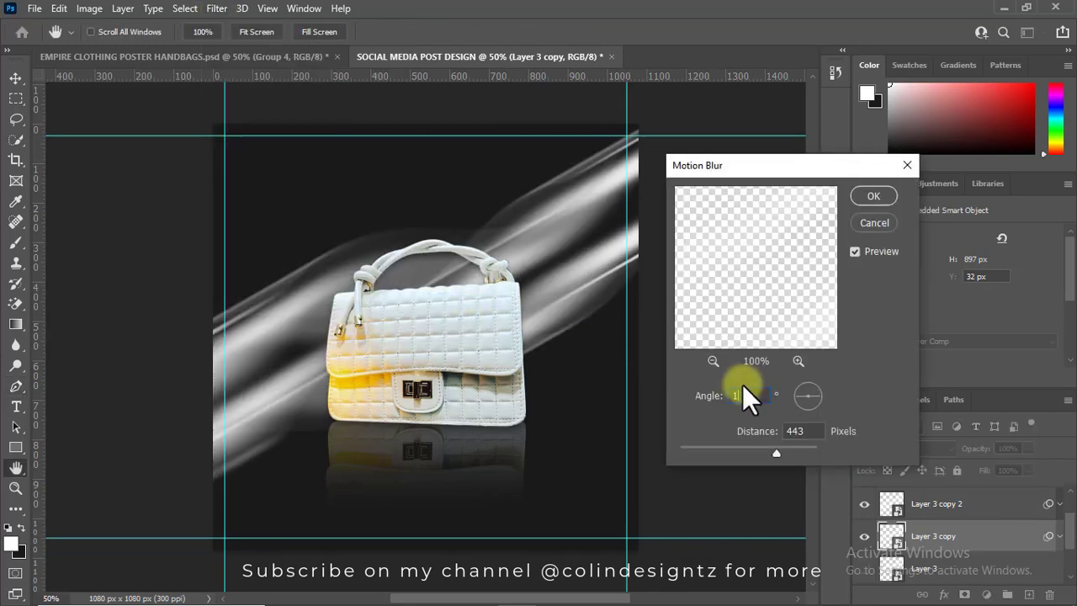
{"action": "type", "text": "5"}
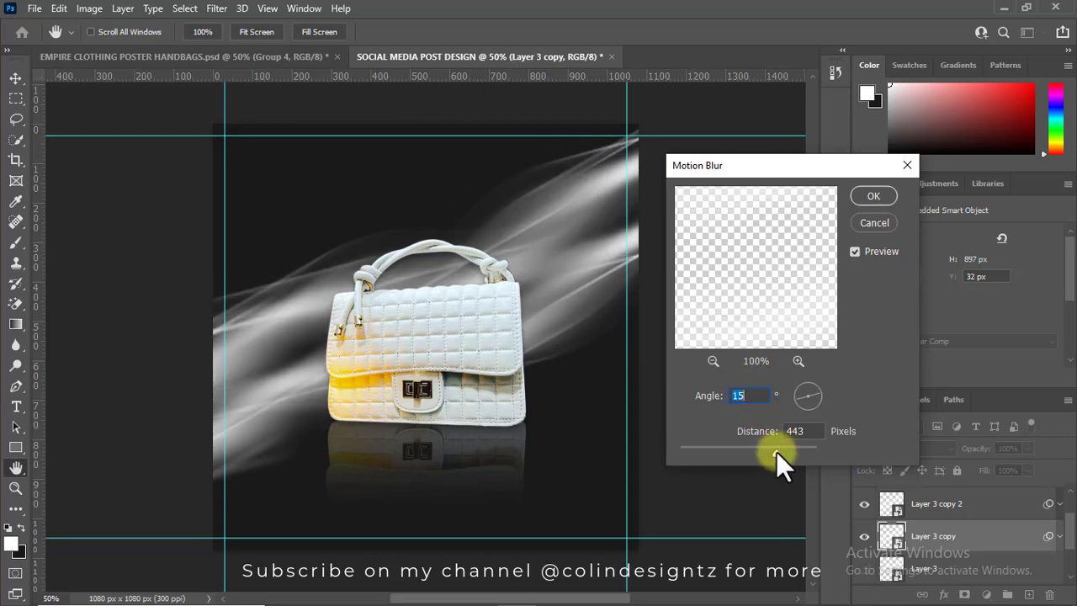
{"action": "left_click_drag", "start_coordinate": [790, 450], "coordinate": [801, 453]}
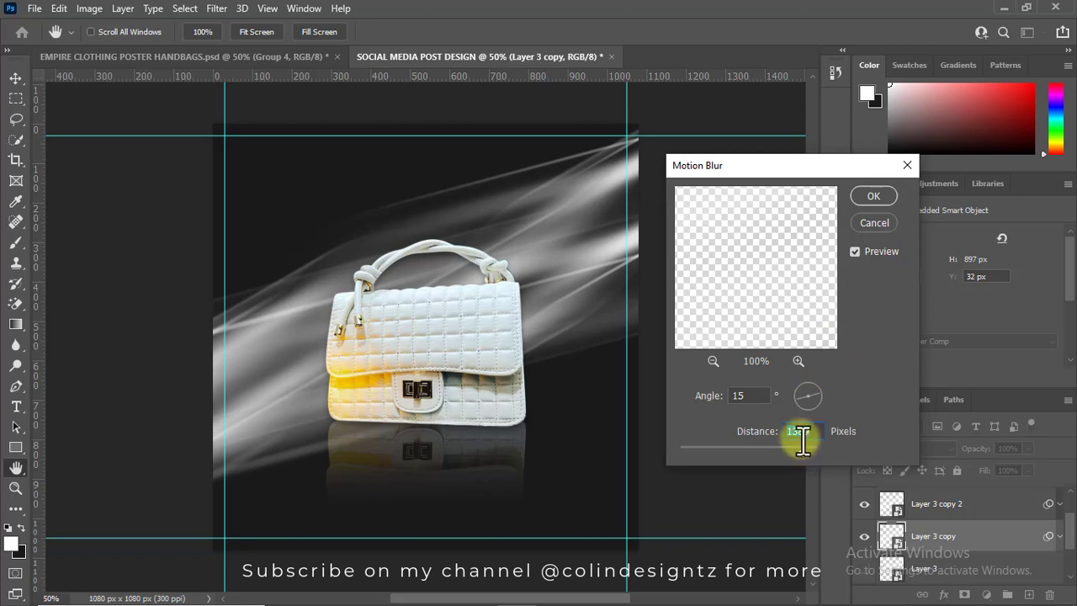
{"action": "type", "text": "9"}
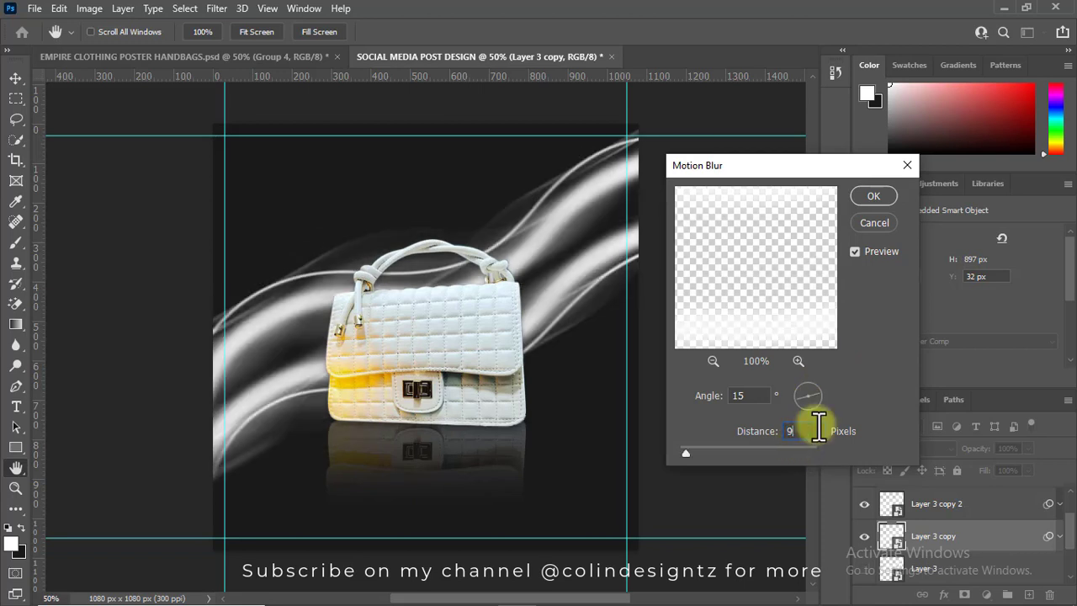
{"action": "type", "text": "00"}
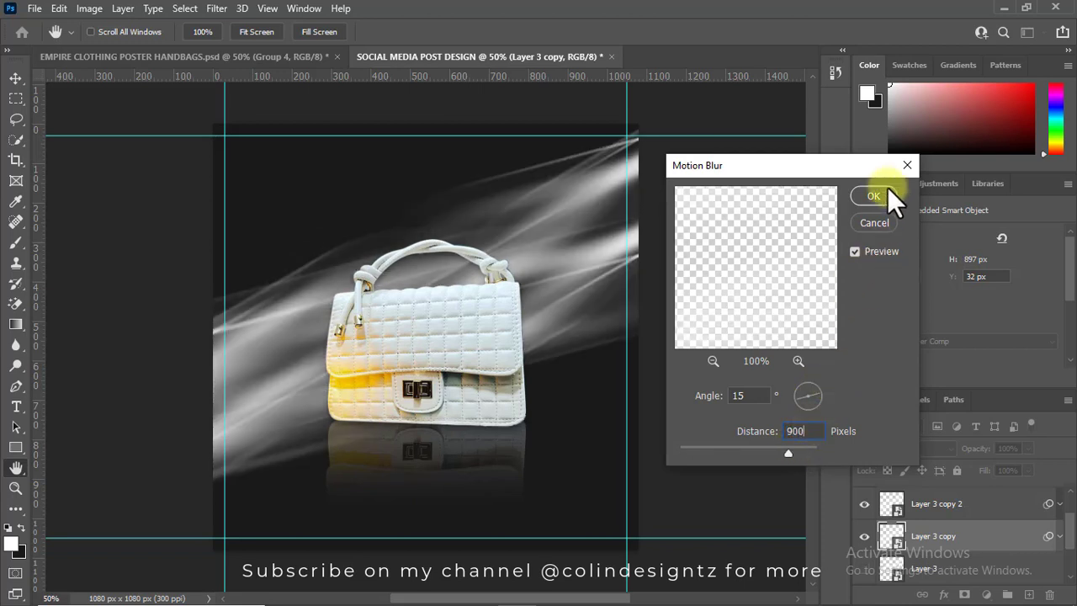
{"action": "left_click", "coordinate": [883, 196]}
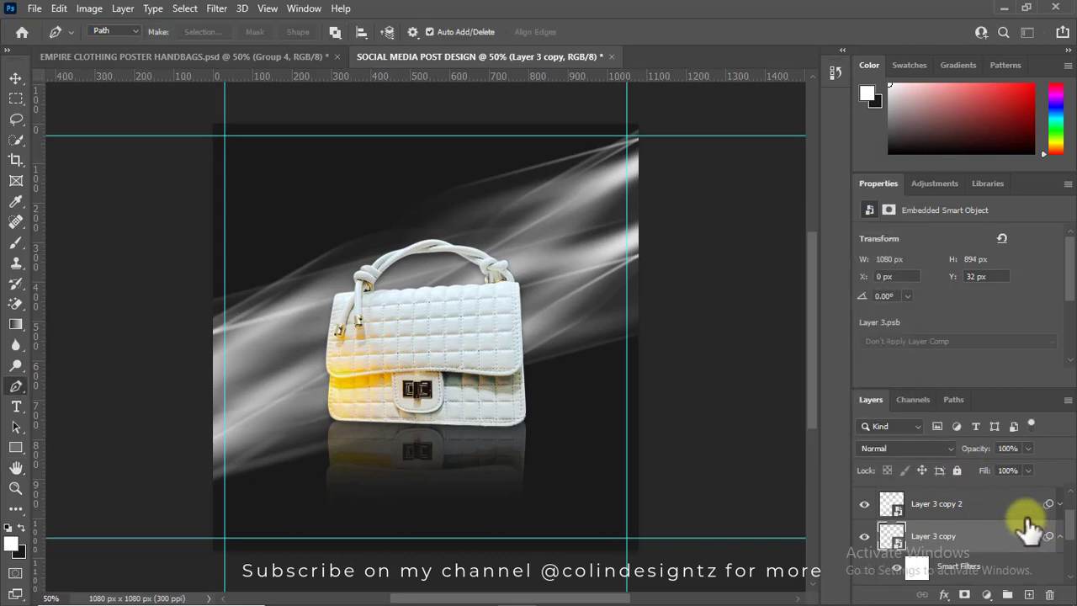
Group both blurred streak layers into Group 1 at 50% opacity.
{"action": "left_click", "coordinate": [1059, 536]}
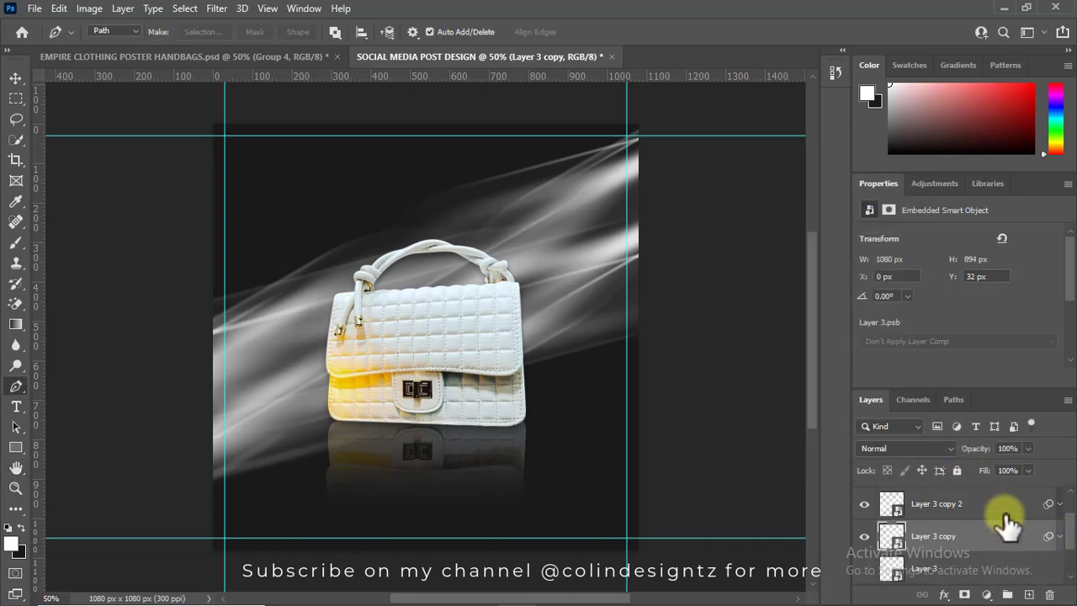
{"action": "left_click", "coordinate": [991, 503], "text": "shift"}
{"action": "key", "text": "ctrl+g"}
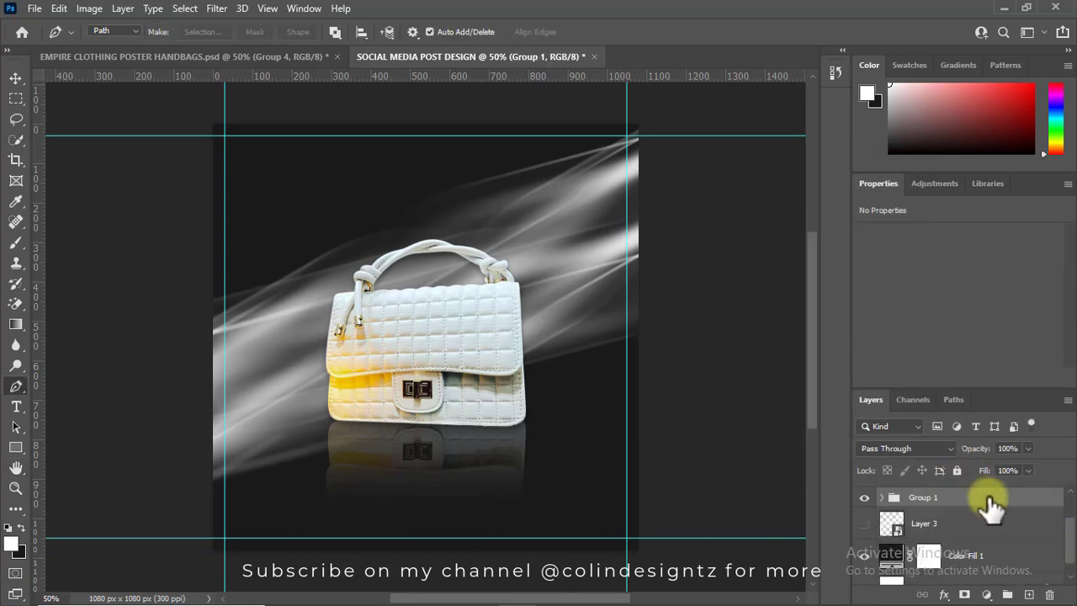
{"action": "left_click_drag", "start_coordinate": [976, 448], "coordinate": [940, 452]}
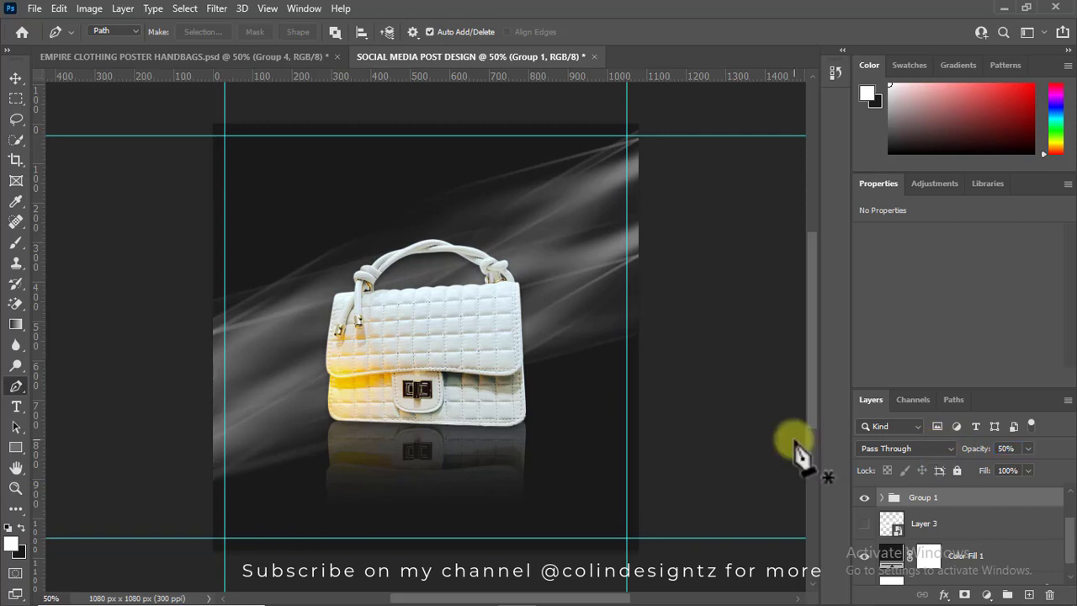
Expand Group 1 and select Layer 3 copy 2.
{"action": "key", "text": "v"}
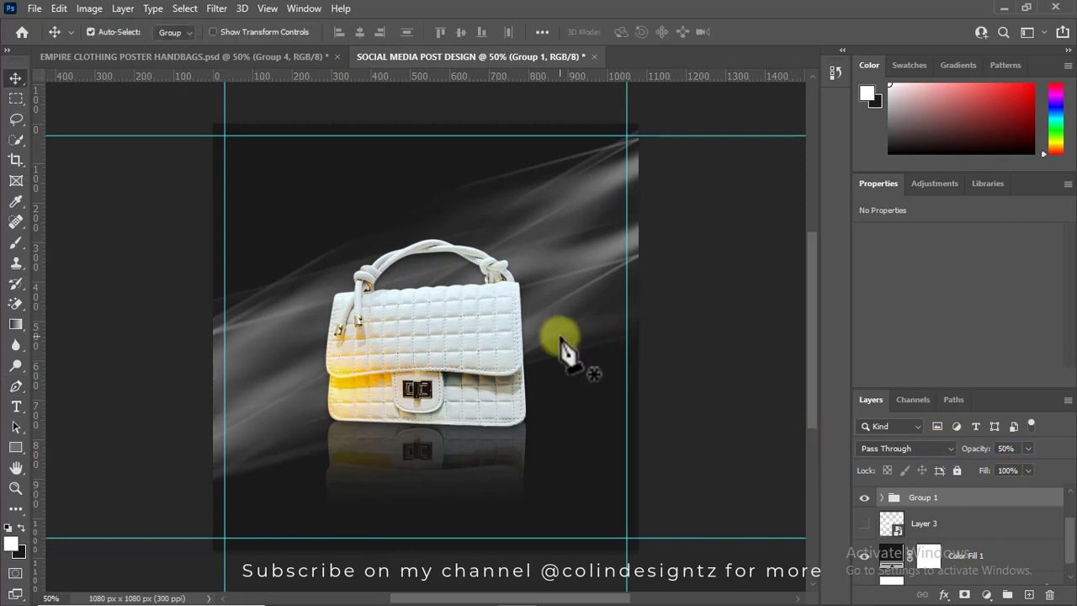
{"action": "key", "text": "ctrl+semicolon"}
{"action": "key", "text": "ctrl+semicolon"}
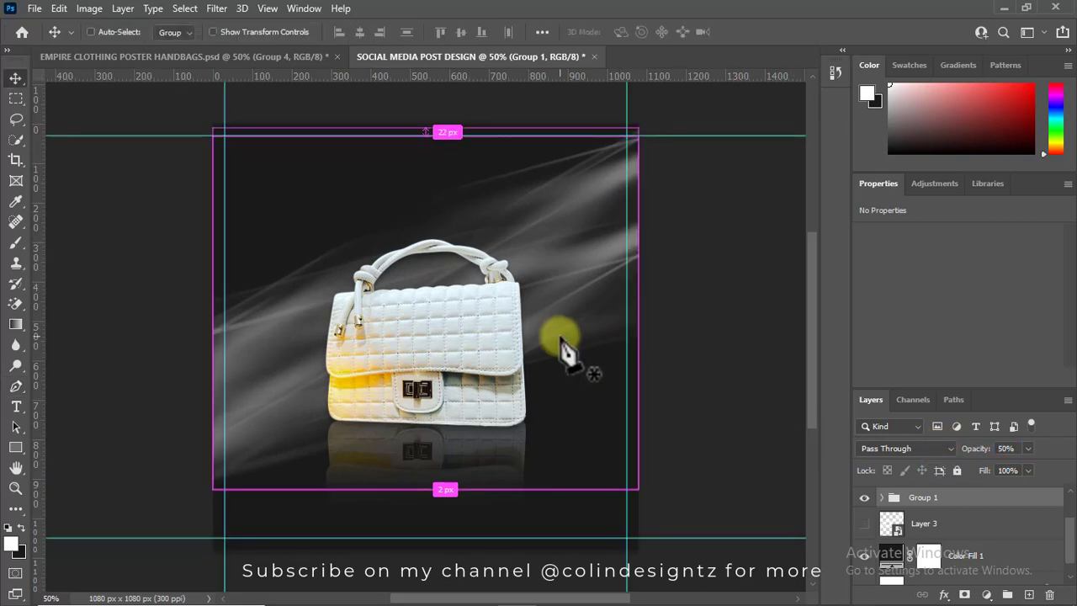
{"action": "left_click", "coordinate": [882, 497]}
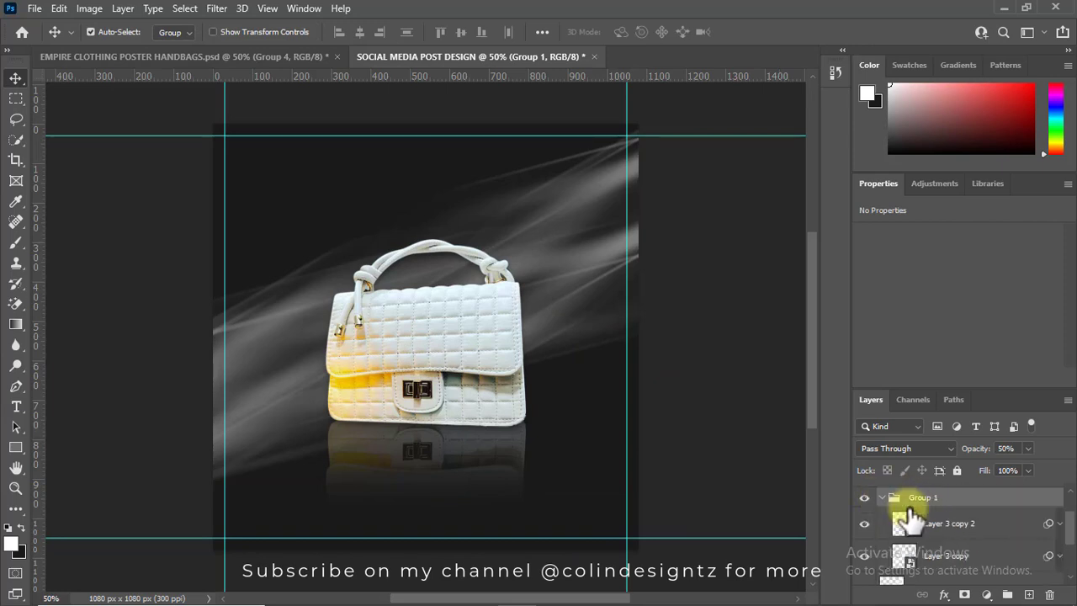
{"action": "left_click", "coordinate": [955, 528]}
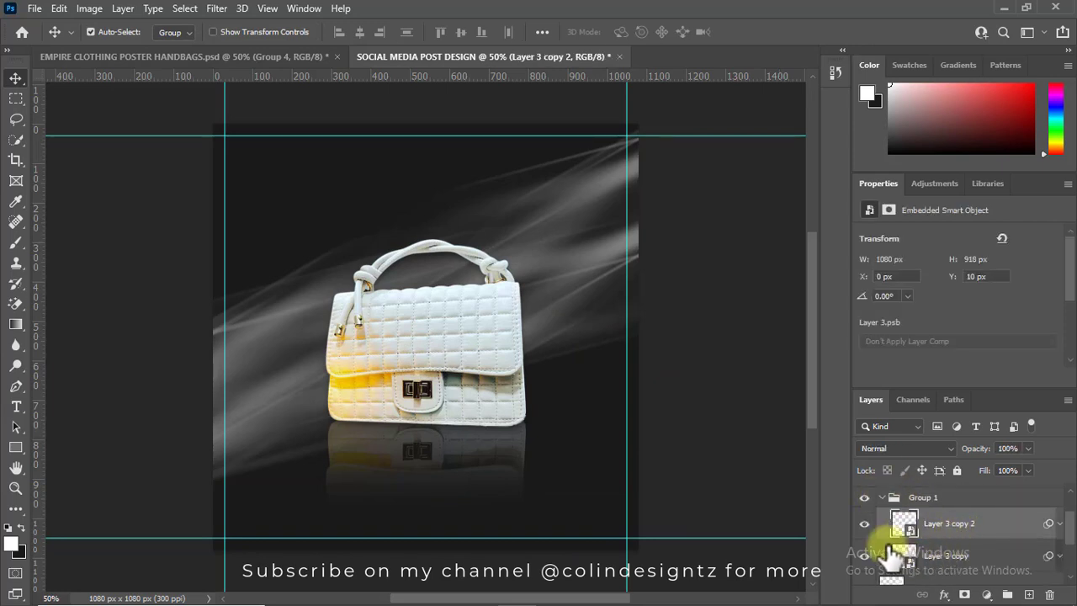
Mask Layer 3 copy 2, painting out streaks around the bag with an 85% black brush.
{"action": "left_click", "coordinate": [964, 594]}
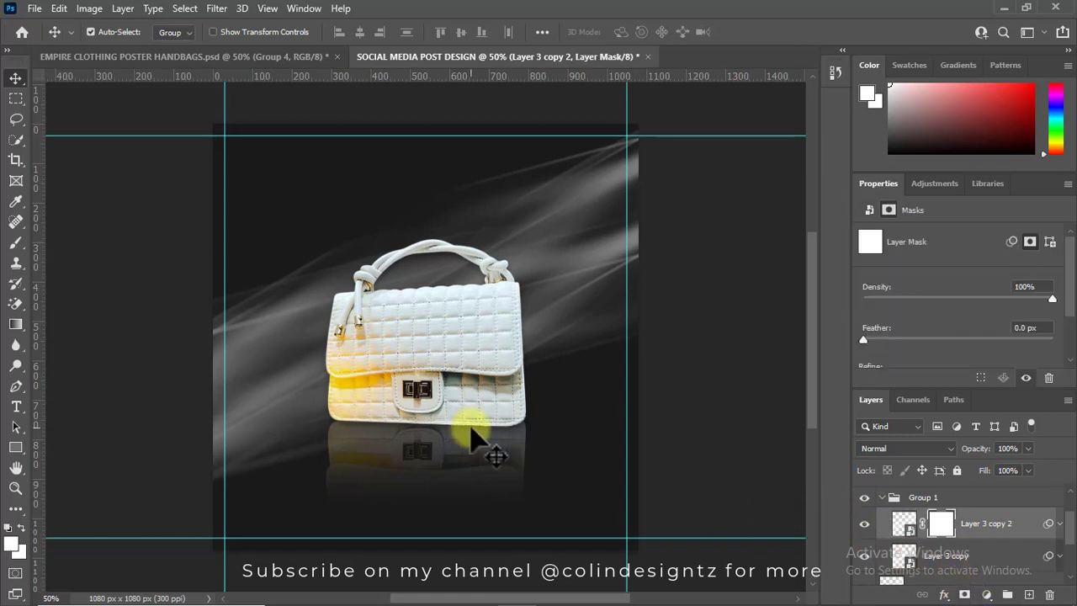
{"action": "key", "text": "x"}
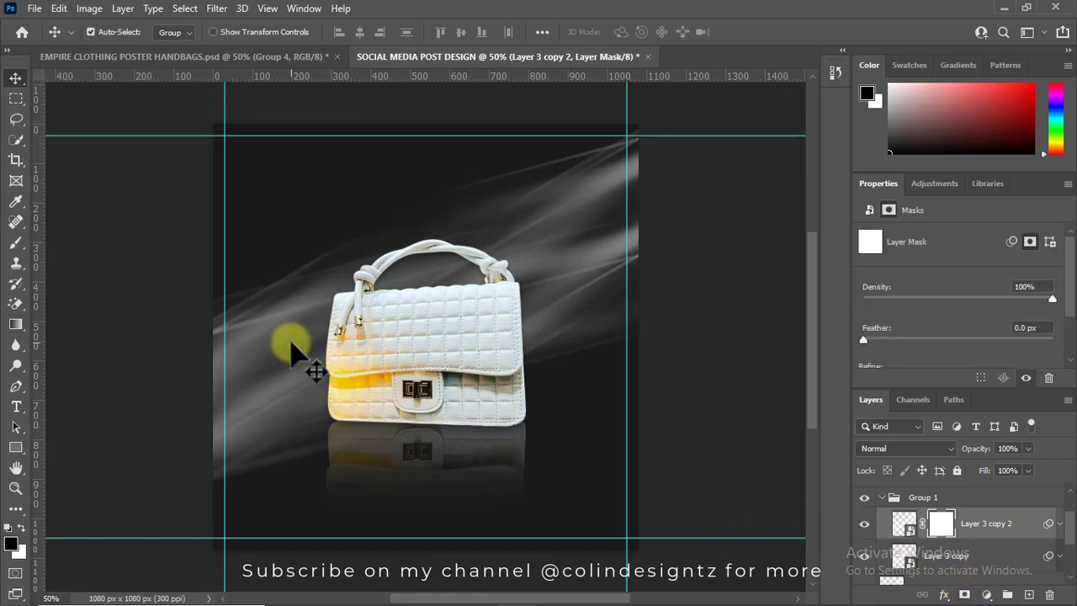
{"action": "key", "text": "x"}
{"action": "key", "text": "x"}
{"action": "key", "text": "b"}
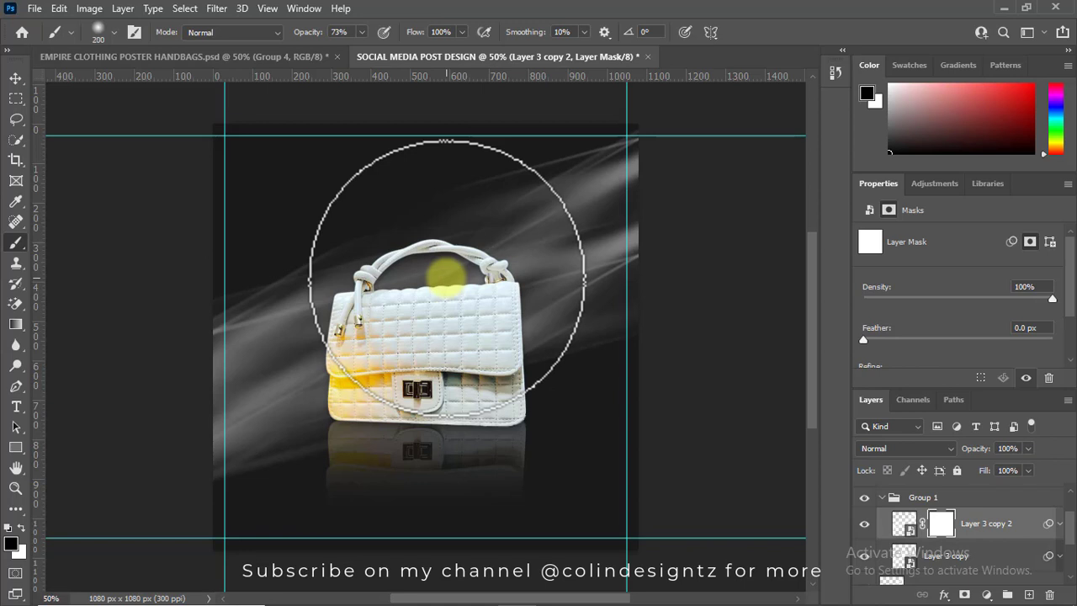
{"action": "left_click_drag", "start_coordinate": [308, 32], "coordinate": [319, 32]}
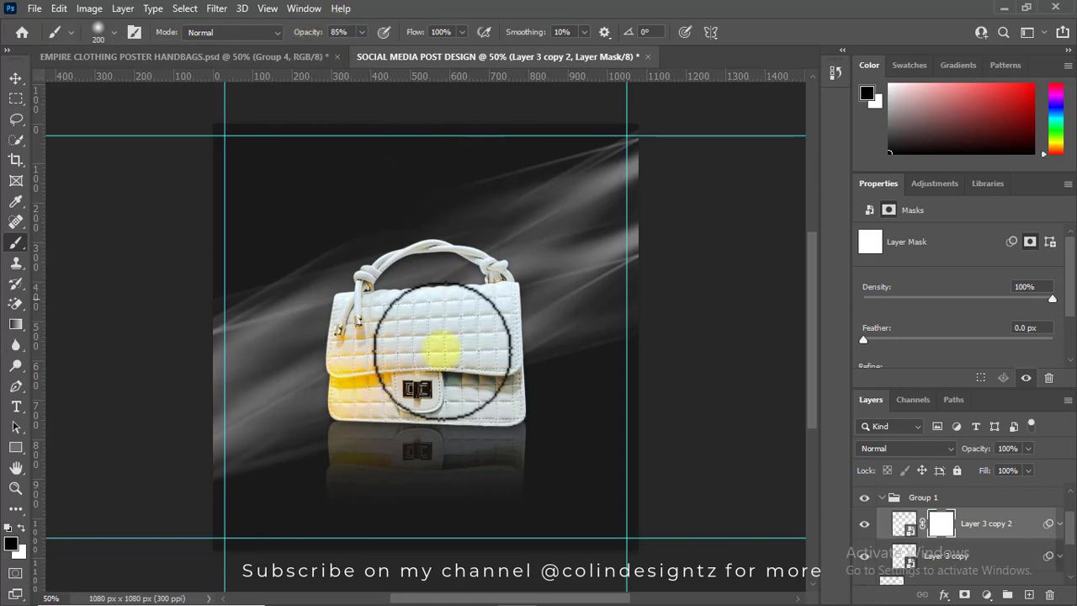
{"action": "left_click_drag", "start_coordinate": [441, 349], "coordinate": [444, 375]}
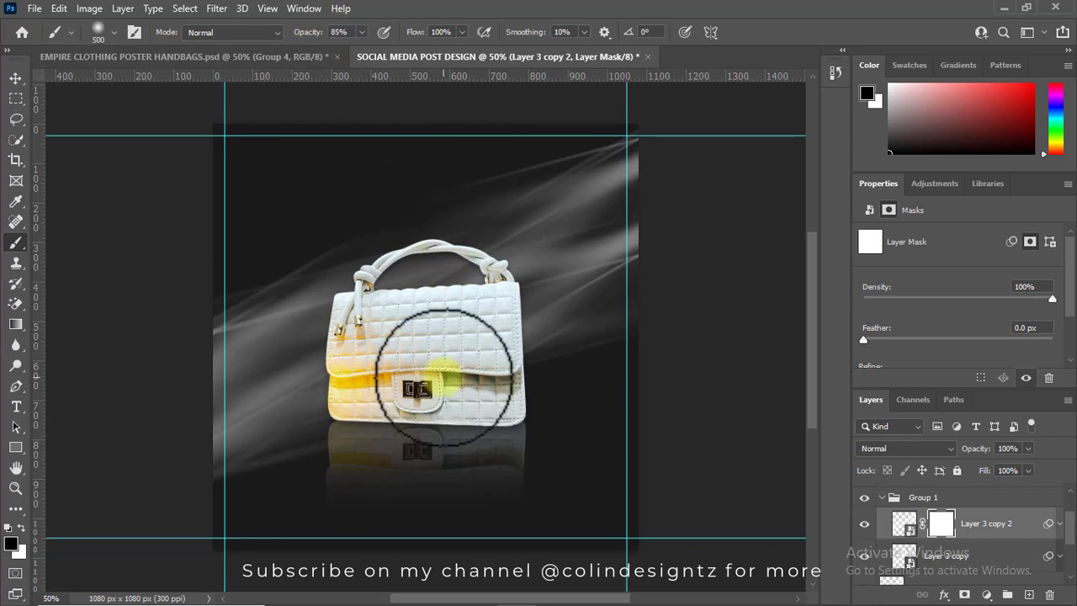
{"action": "key", "text": "bracketright"}
{"action": "key", "text": "bracketright"}
{"action": "key", "text": "bracketright"}
{"action": "left_click", "coordinate": [436, 278]}
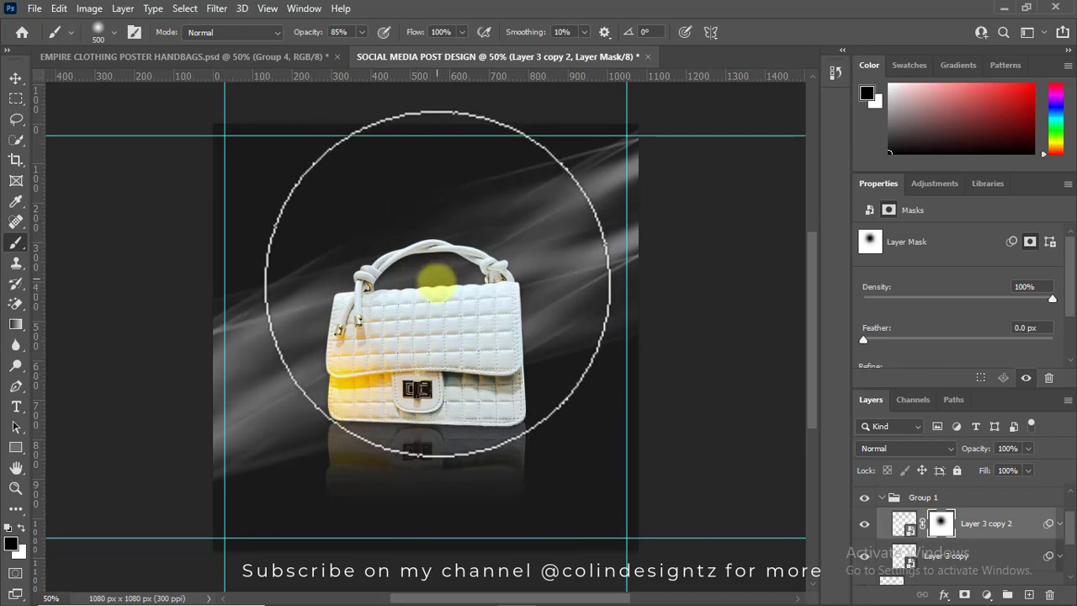
{"action": "mouse_move", "coordinate": [384, 245]}
{"action": "left_mouse_down"}
{"action": "mouse_move", "coordinate": [421, 384]}
{"action": "mouse_move", "coordinate": [324, 360]}
{"action": "left_mouse_up"}
{"action": "key", "text": "bracketleft"}
{"action": "key", "text": "bracketleft"}
{"action": "key", "text": "bracketleft"}
{"action": "key", "text": "x"}
Add a layer mask to Layer 3 copy and paint out the yellow glow over the bag.
{"action": "left_click", "coordinate": [942, 556]}
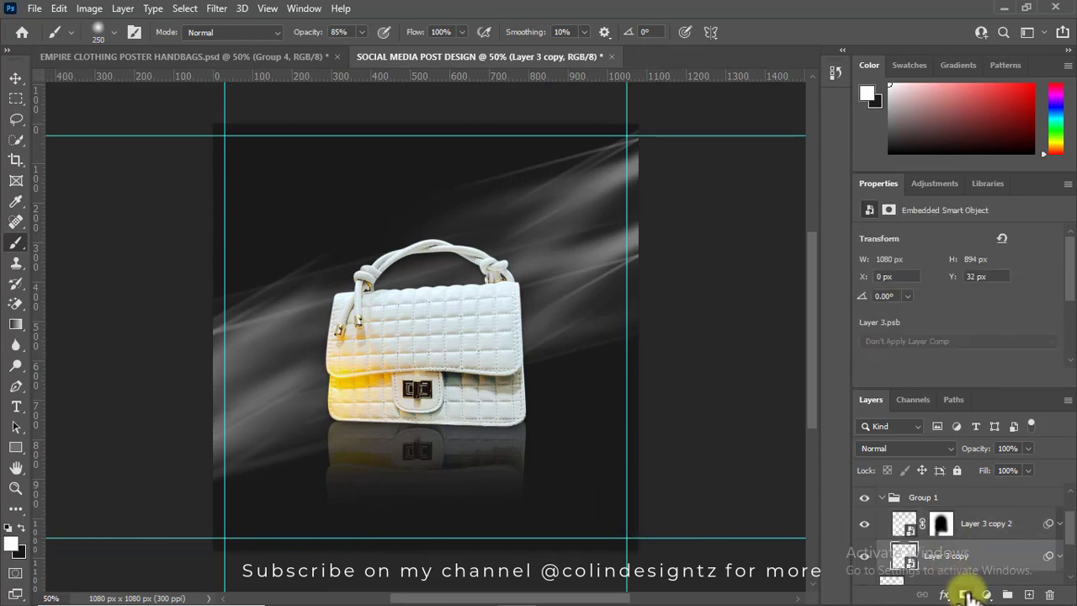
{"action": "left_click", "coordinate": [964, 595]}
{"action": "left_click_drag", "start_coordinate": [320, 32], "coordinate": [308, 32]}
{"action": "key", "text": "x"}
{"action": "key", "text": "bracketright"}
{"action": "key", "text": "bracketright"}
{"action": "left_click", "coordinate": [465, 258]}
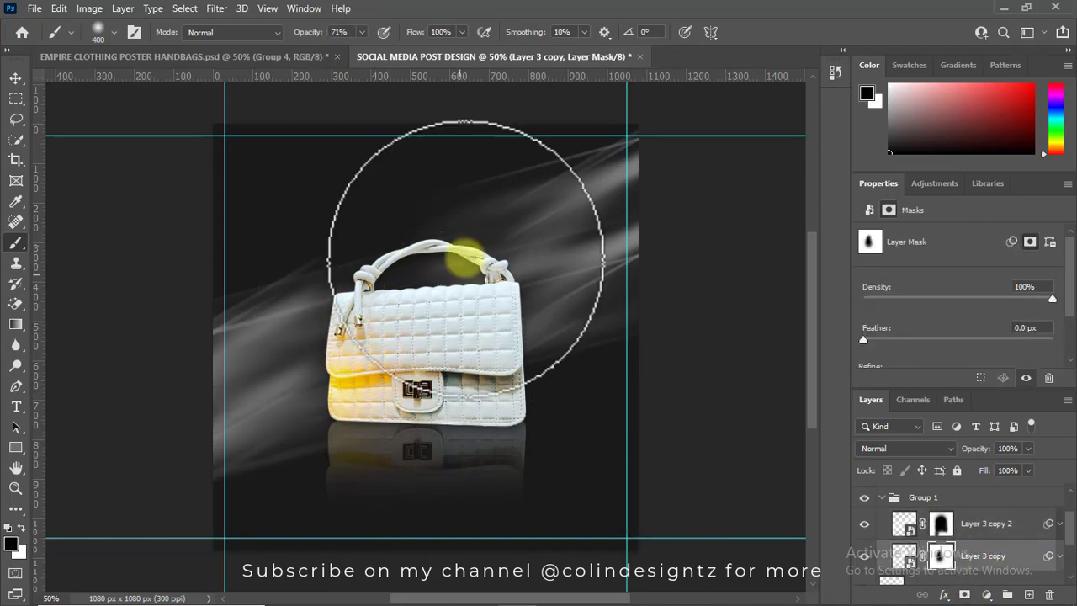
{"action": "left_click_drag", "start_coordinate": [465, 258], "coordinate": [444, 257]}
{"action": "key", "text": "x"}
Lower the brush opacity to 46% and paint the yellow glow back onto the bag.
{"action": "left_click", "coordinate": [940, 526]}
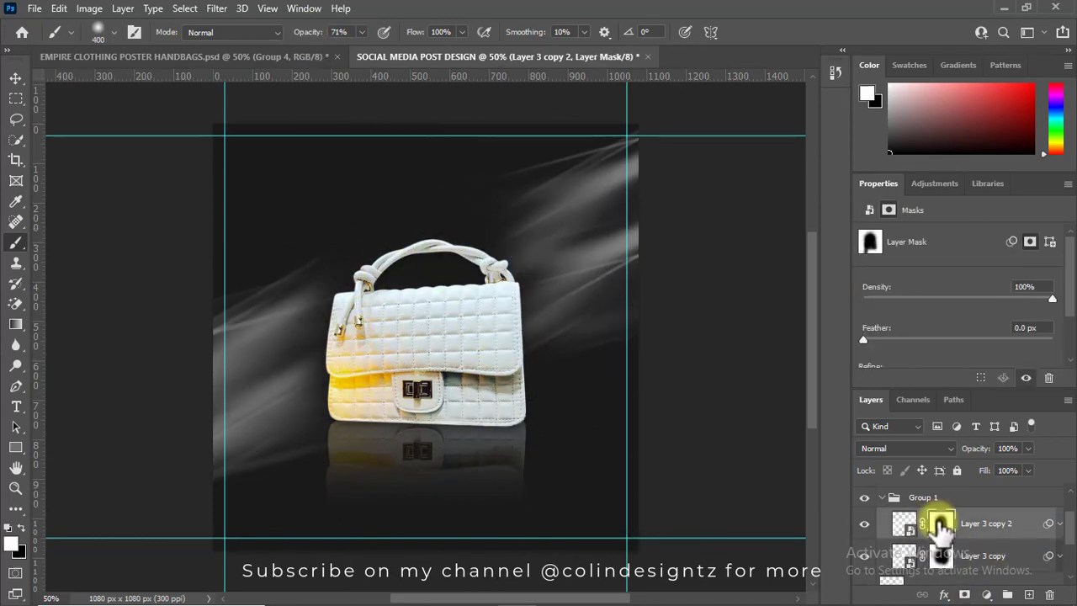
{"action": "left_click_drag", "start_coordinate": [318, 32], "coordinate": [308, 32]}
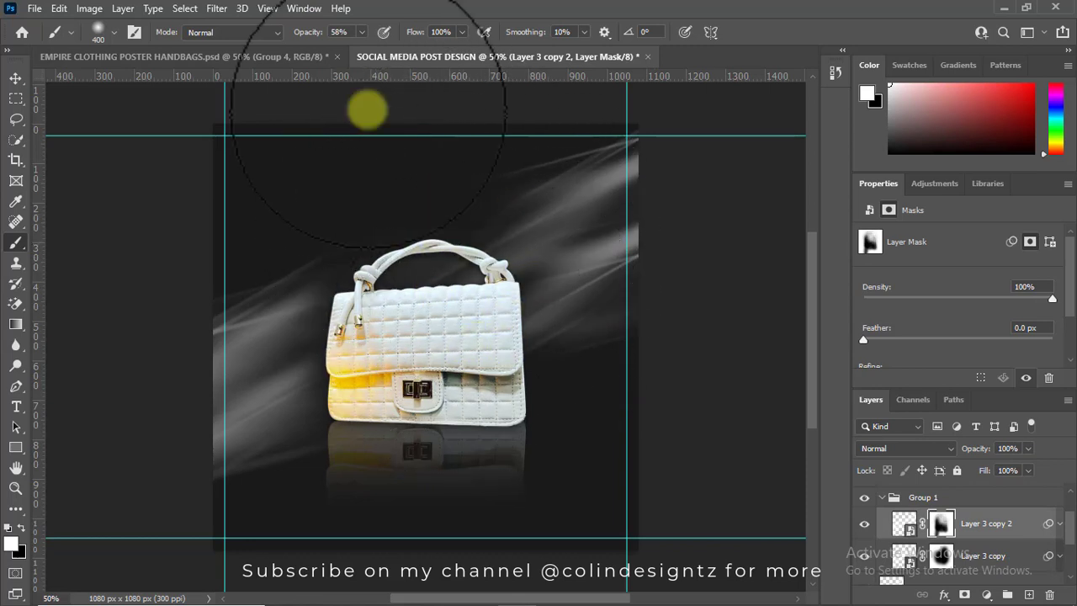
{"action": "key", "text": "4"}
{"action": "key", "text": "6"}
{"action": "key", "text": "x"}
{"action": "key", "text": "alt+bracketleft"}
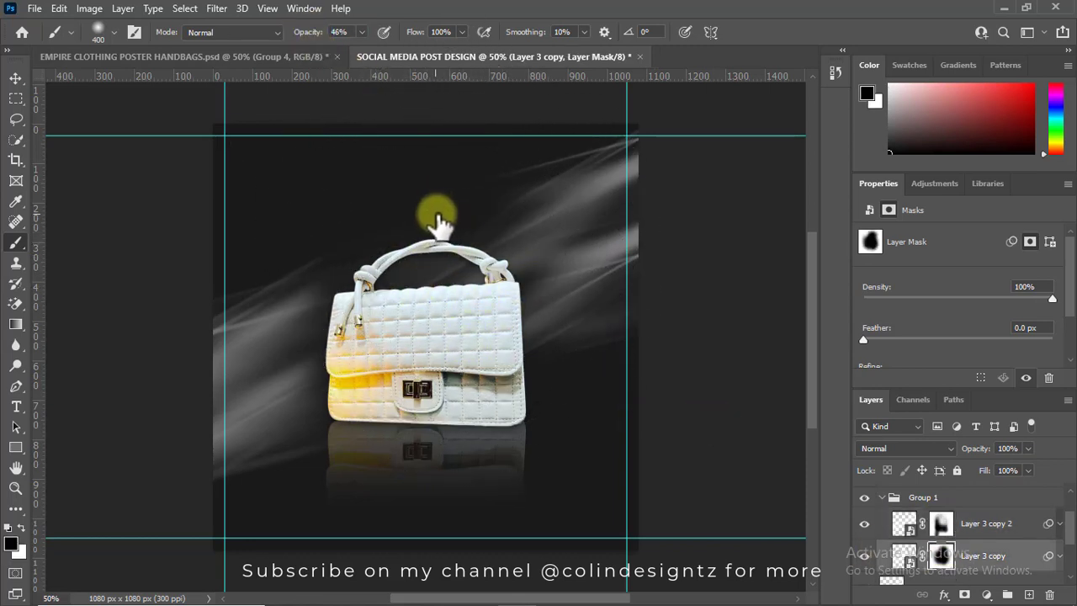
{"action": "key", "text": "x"}
{"action": "left_click_drag", "start_coordinate": [539, 308], "coordinate": [496, 334]}
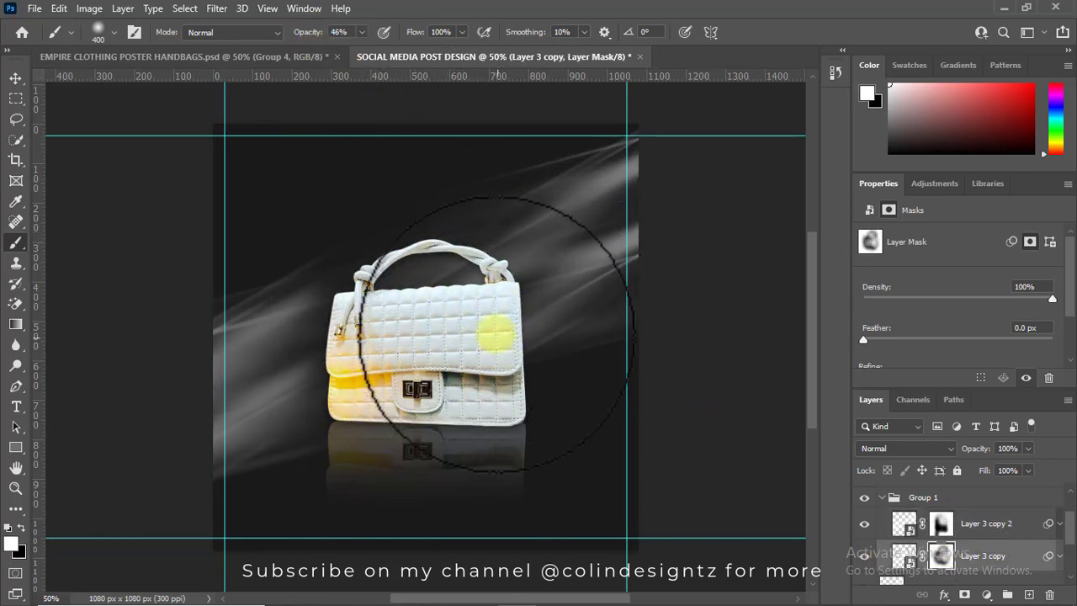
Blend the glow at the bag's lower left with a 29% brush and collapse Group 1.
{"action": "left_click_drag", "start_coordinate": [307, 32], "coordinate": [290, 32]}
{"action": "key", "text": "x"}
{"action": "left_click_drag", "start_coordinate": [421, 277], "coordinate": [334, 404]}
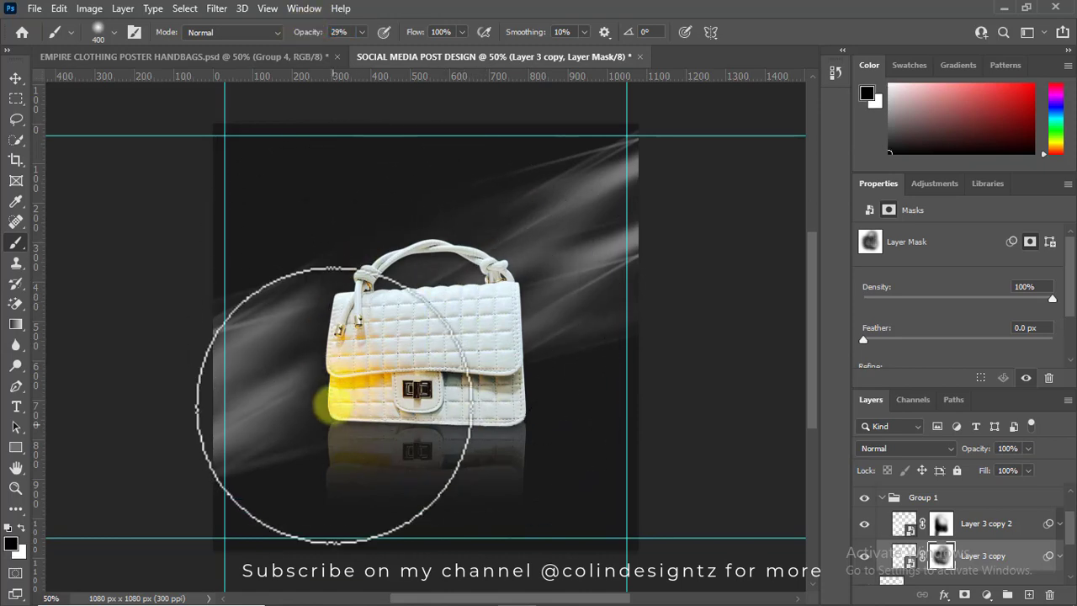
{"action": "key", "text": "alt+bracketright"}
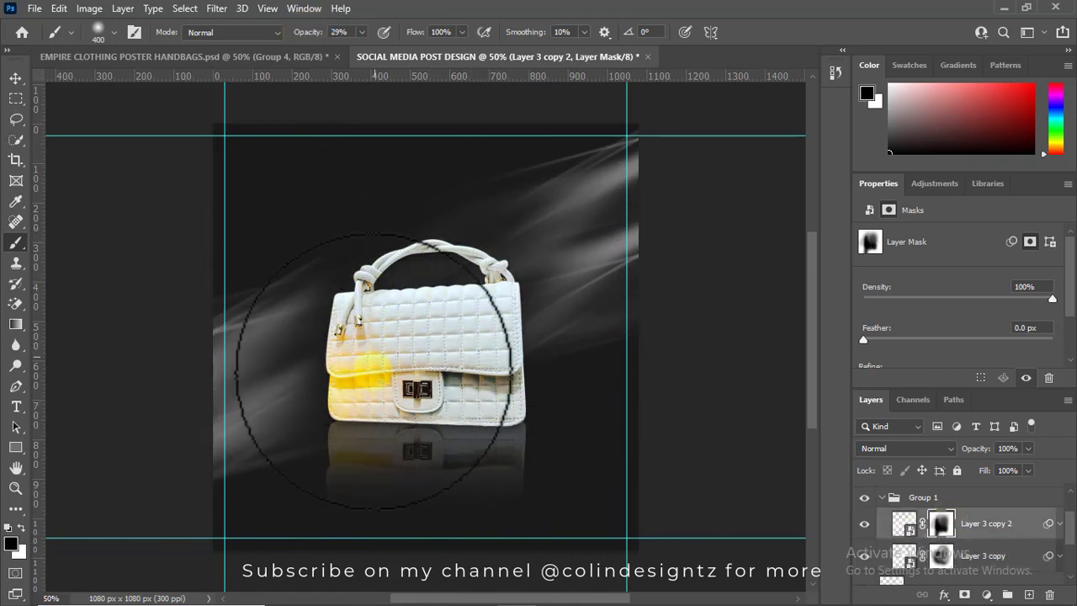
{"action": "key", "text": "v"}
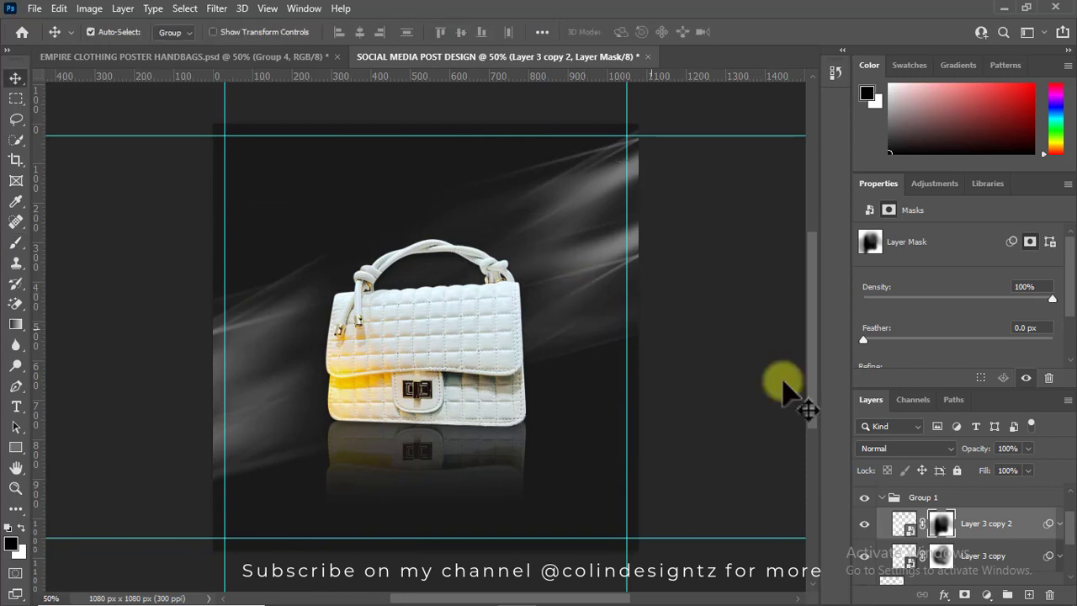
{"action": "left_click", "coordinate": [882, 497]}
{"action": "scroll", "coordinate": [1068, 513], "scroll_direction": "up", "scroll_amount": 2}
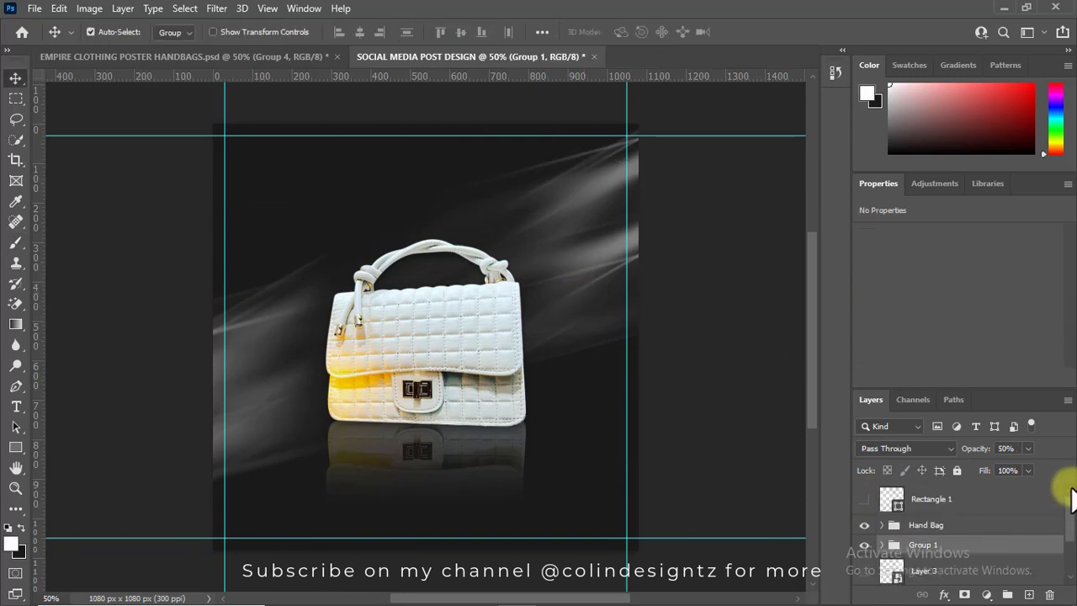
Borrow the Gotham Bold type settings from the poster's HAND BAGS title for the social media post.
{"action": "left_click", "coordinate": [257, 55]}
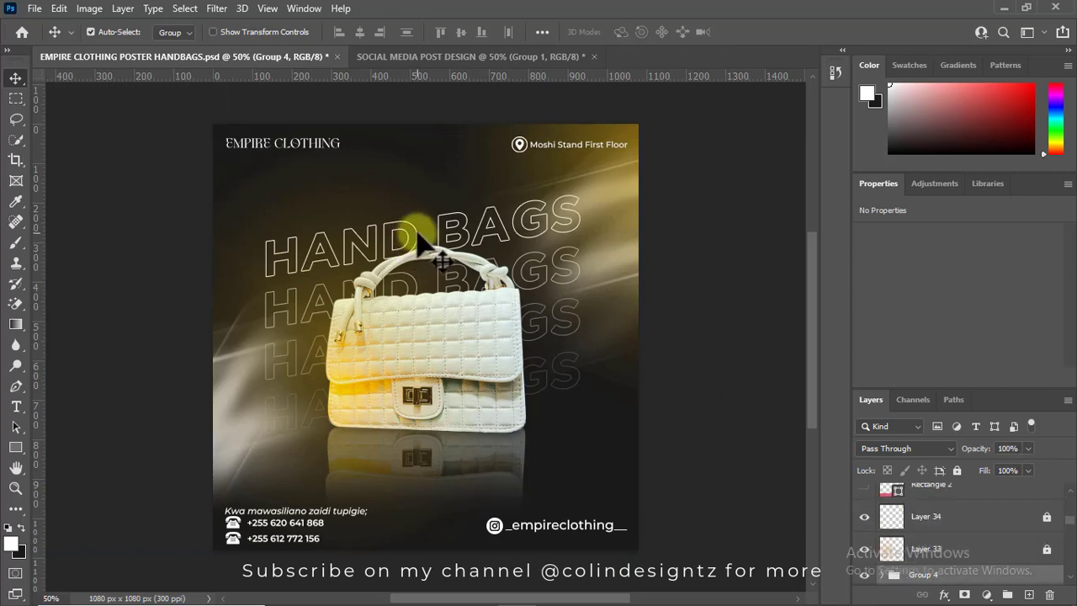
{"action": "left_click", "coordinate": [424, 244], "text": "ctrl"}
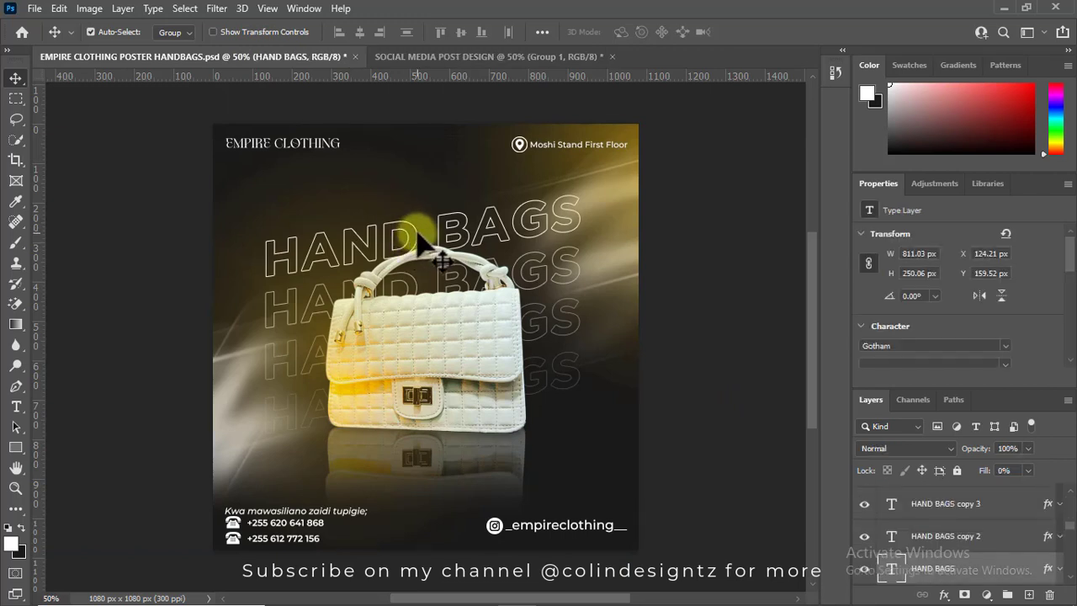
{"action": "key", "text": "t"}
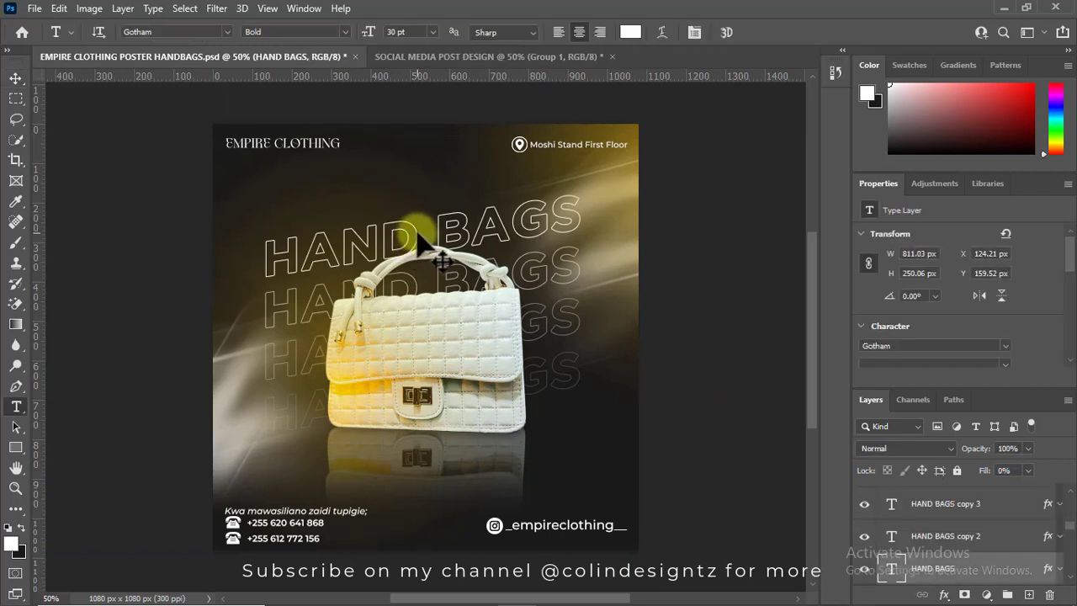
{"action": "left_click", "coordinate": [434, 55]}
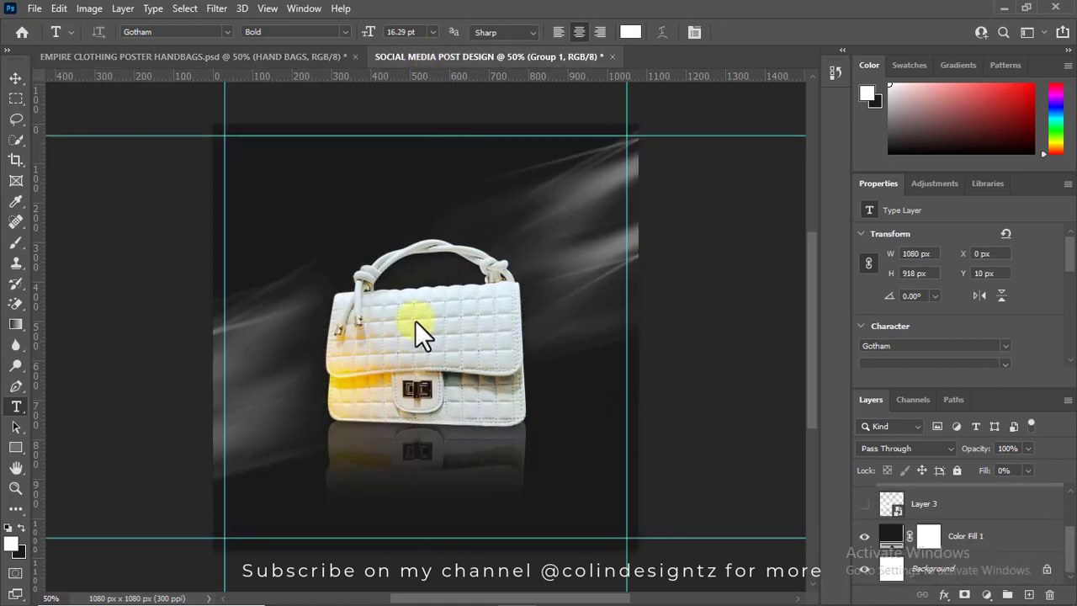
Add a white 30 pt Gotham Bold 'HAND BAGS' text layer above the bag.
{"action": "left_click", "coordinate": [311, 254]}
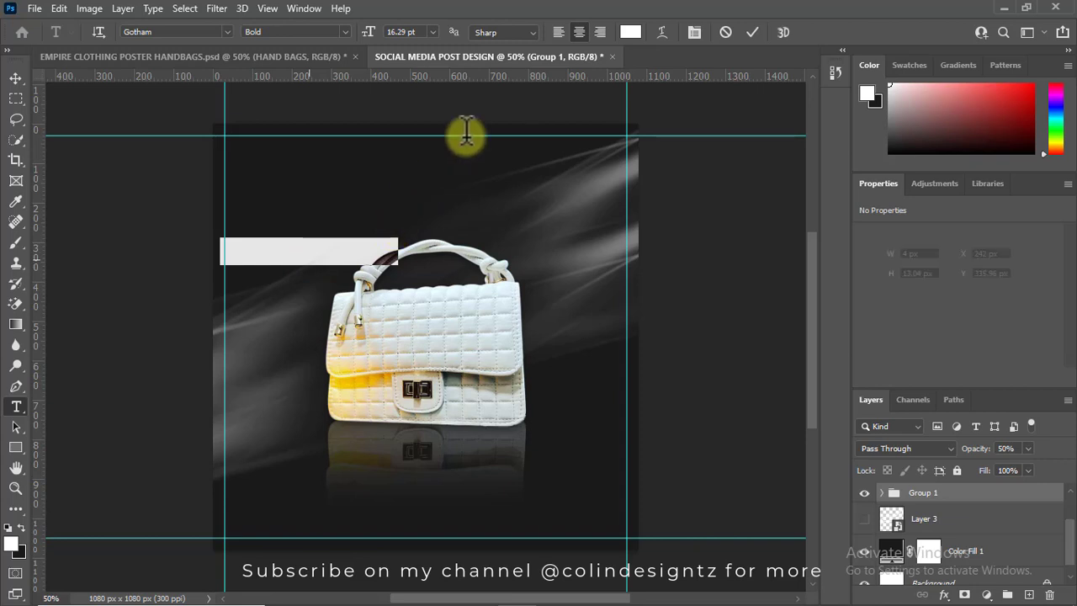
{"action": "left_click", "coordinate": [431, 31]}
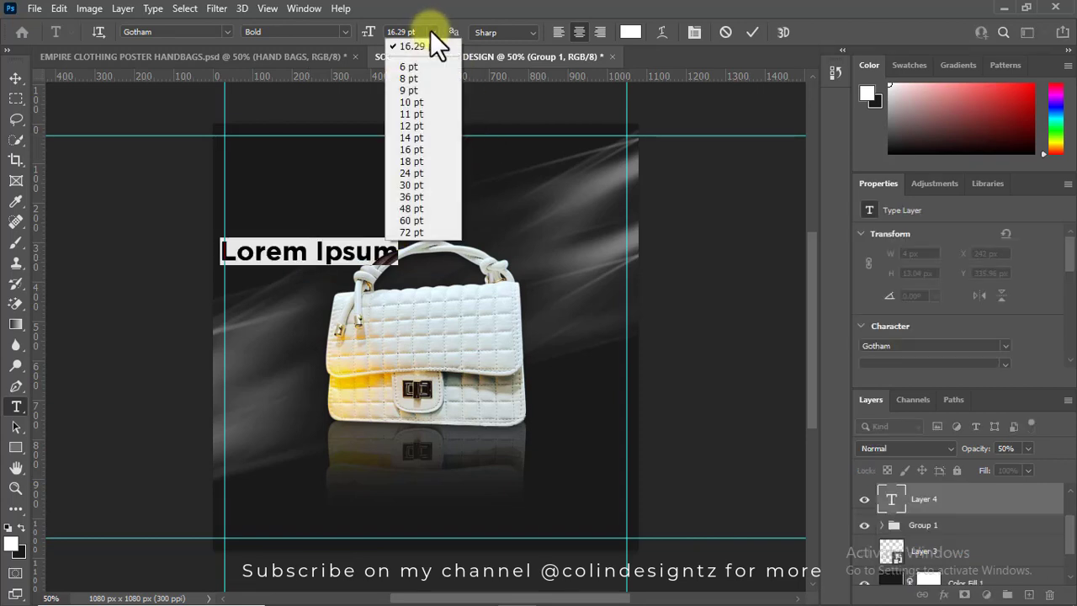
{"action": "left_click", "coordinate": [440, 186]}
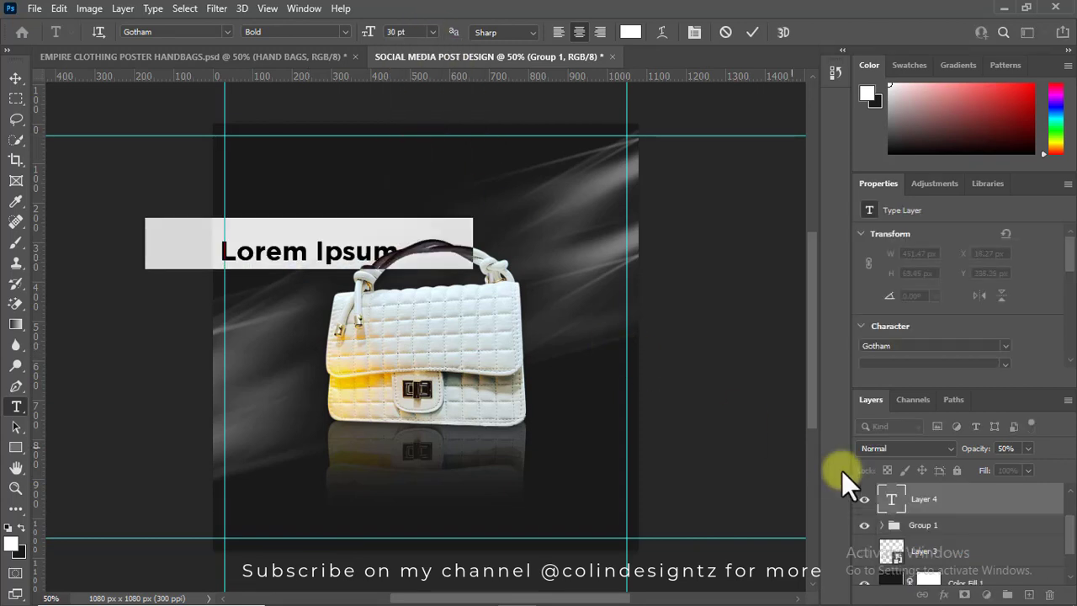
{"action": "left_click_drag", "start_coordinate": [1069, 526], "coordinate": [1070, 503]}
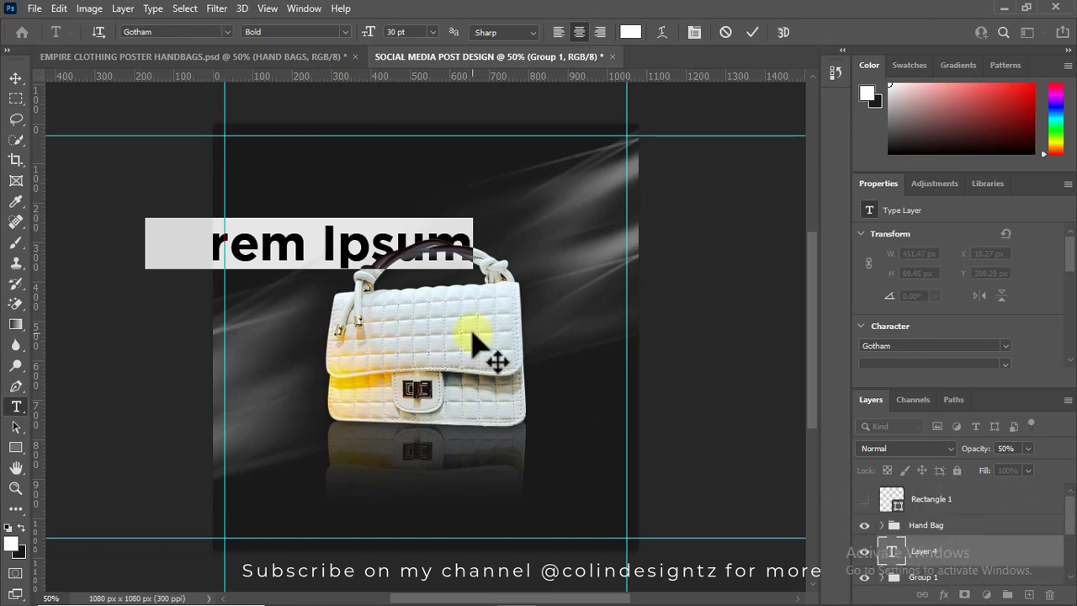
{"action": "type", "text": "HAND"}
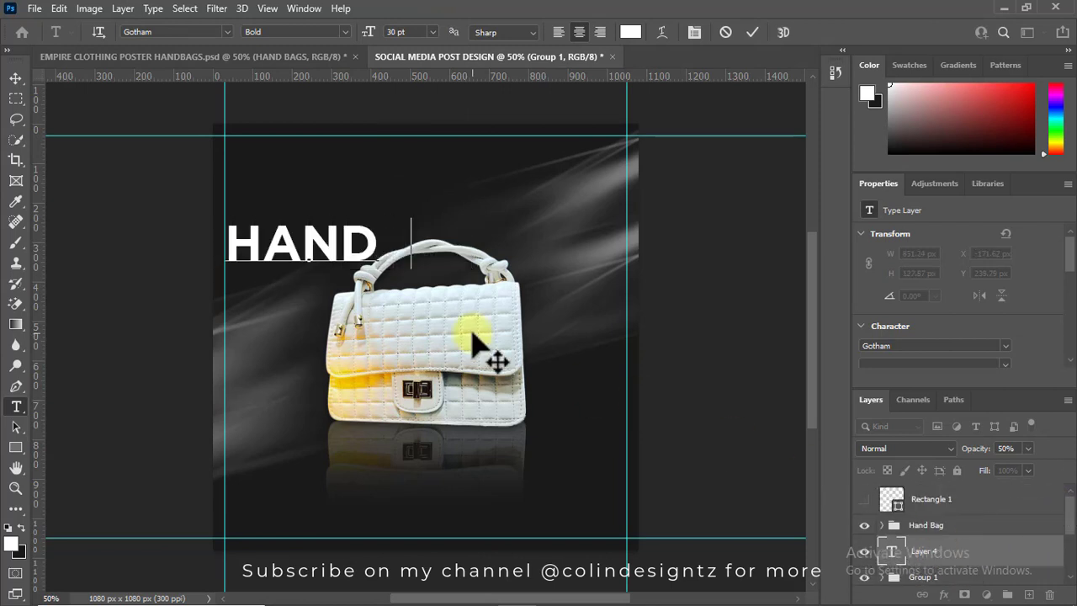
{"action": "type", "text": " BAGS"}
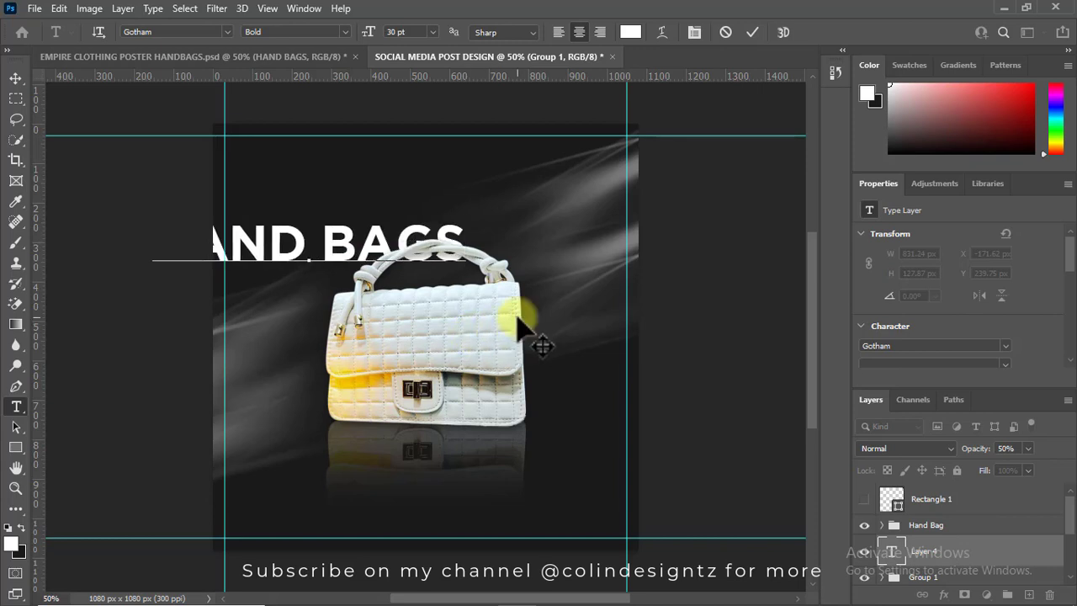
{"action": "left_click_drag", "start_coordinate": [518, 326], "coordinate": [618, 311]}
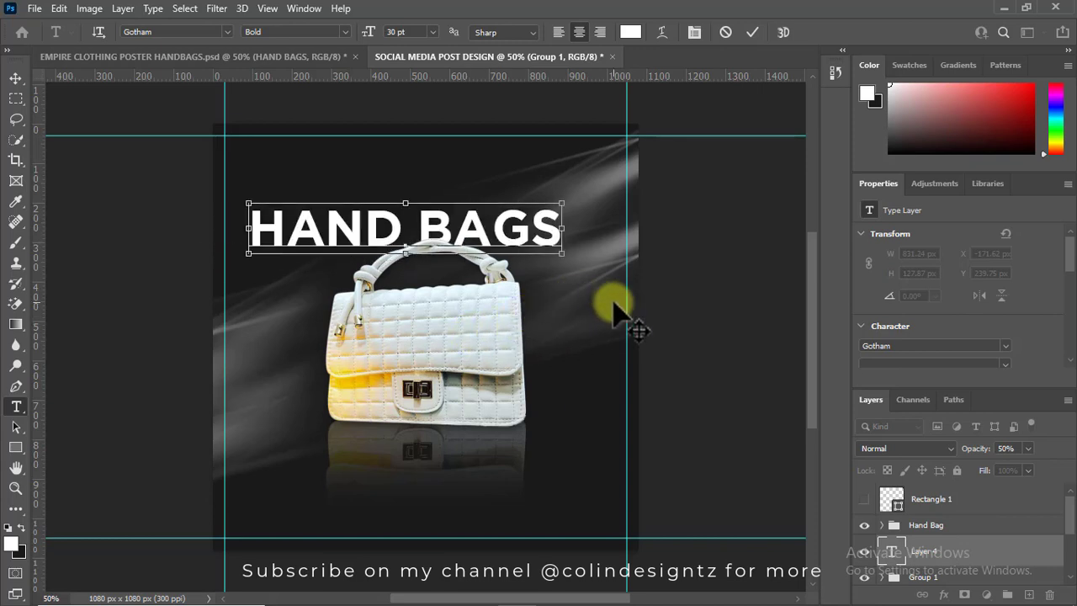
{"action": "key", "text": "ctrl+a"}
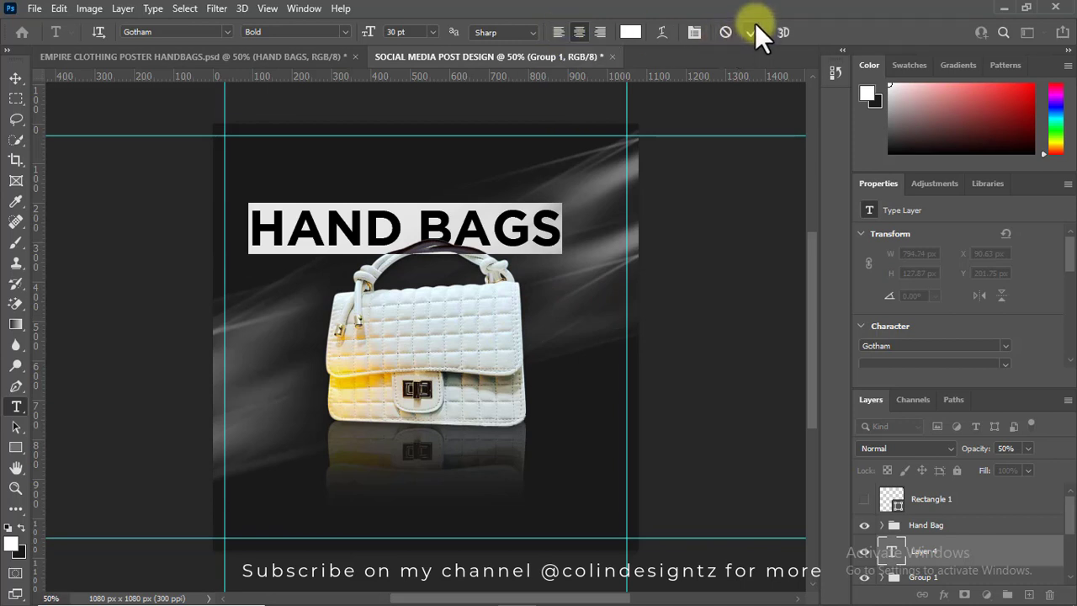
{"action": "left_click", "coordinate": [727, 43]}
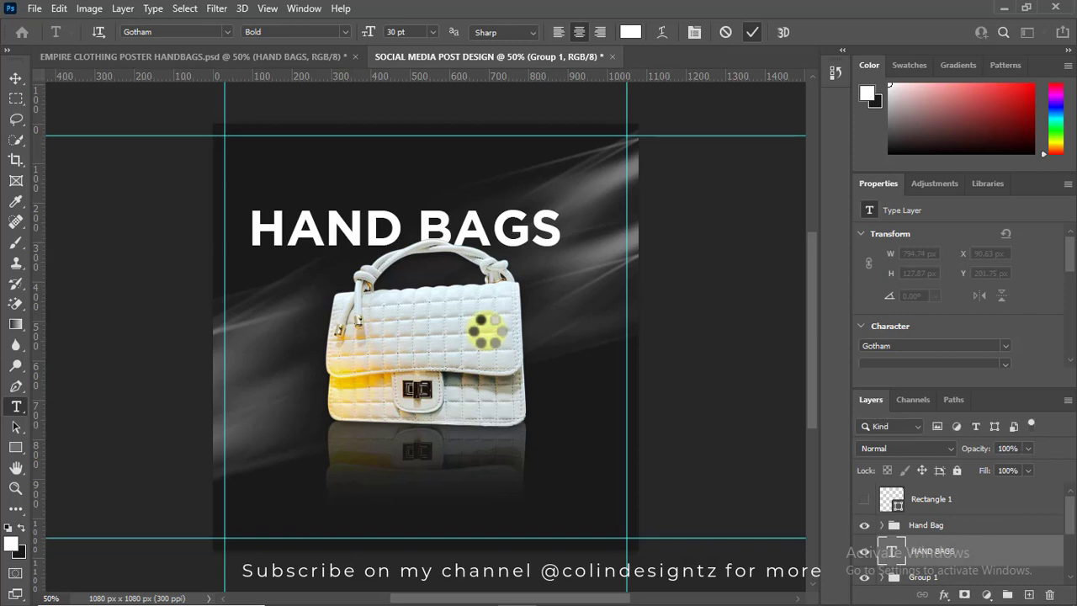
Centre the HAND BAGS title horizontally on the canvas.
{"action": "key", "text": "v"}
{"action": "key", "text": "ctrl+a"}
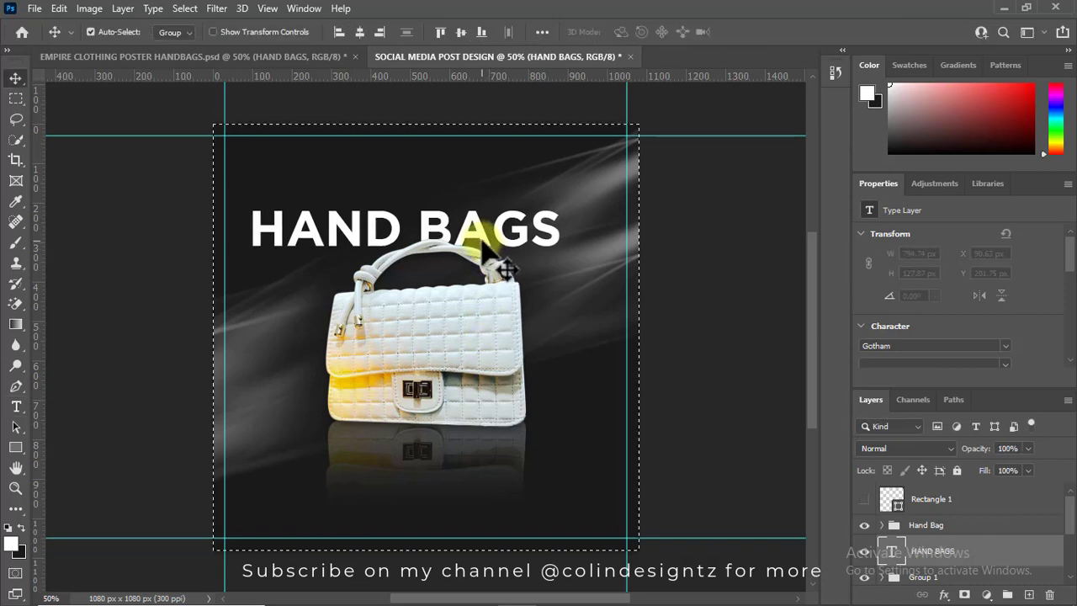
{"action": "key", "text": "ctrl+d"}
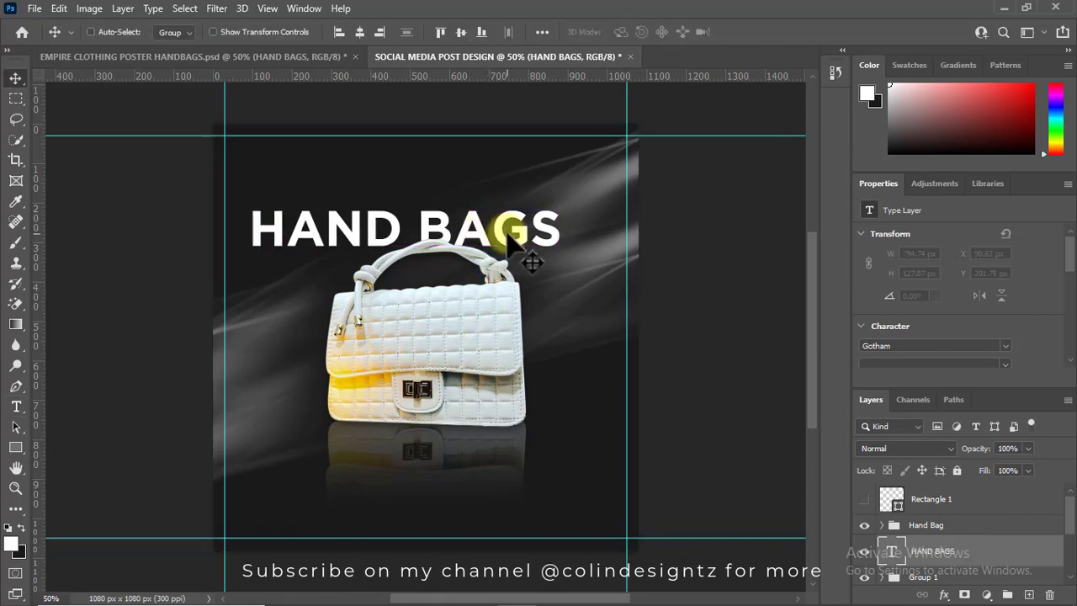
{"action": "key", "text": "ctrl"}
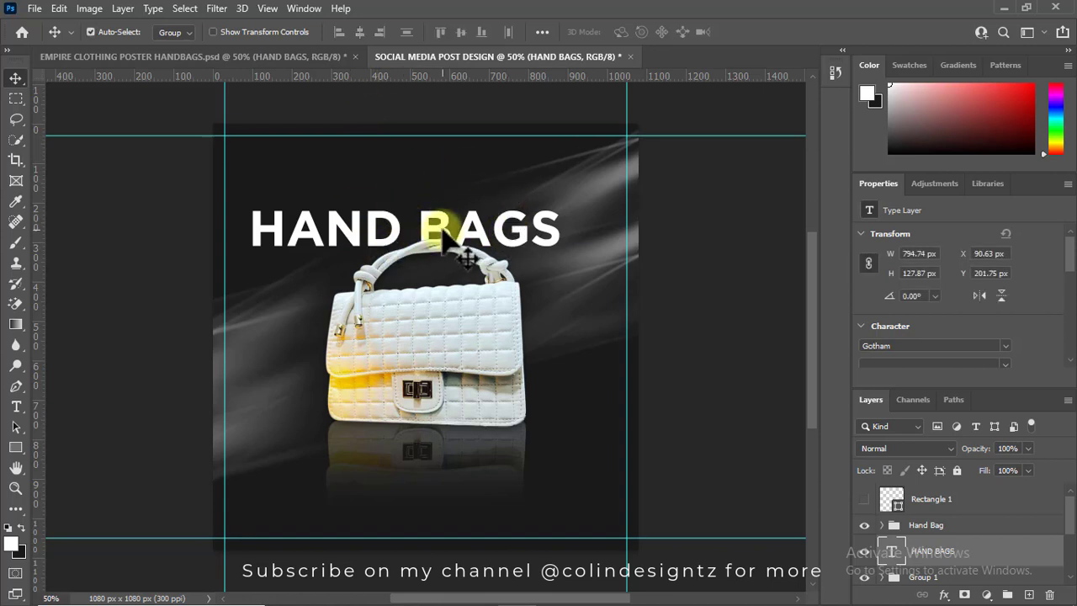
{"action": "key", "text": "t"}
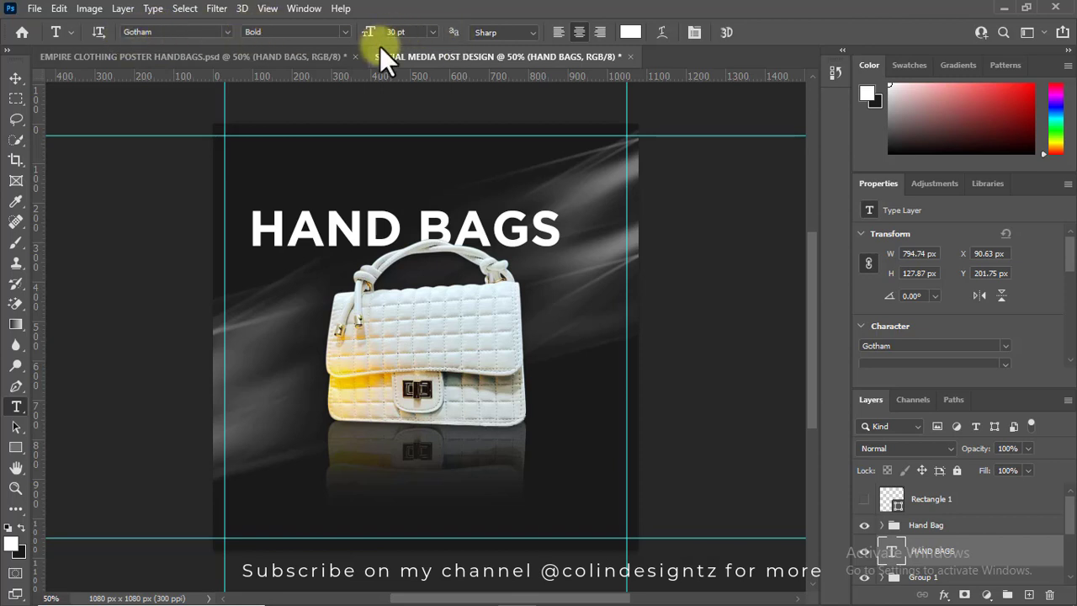
{"action": "key", "text": "v"}
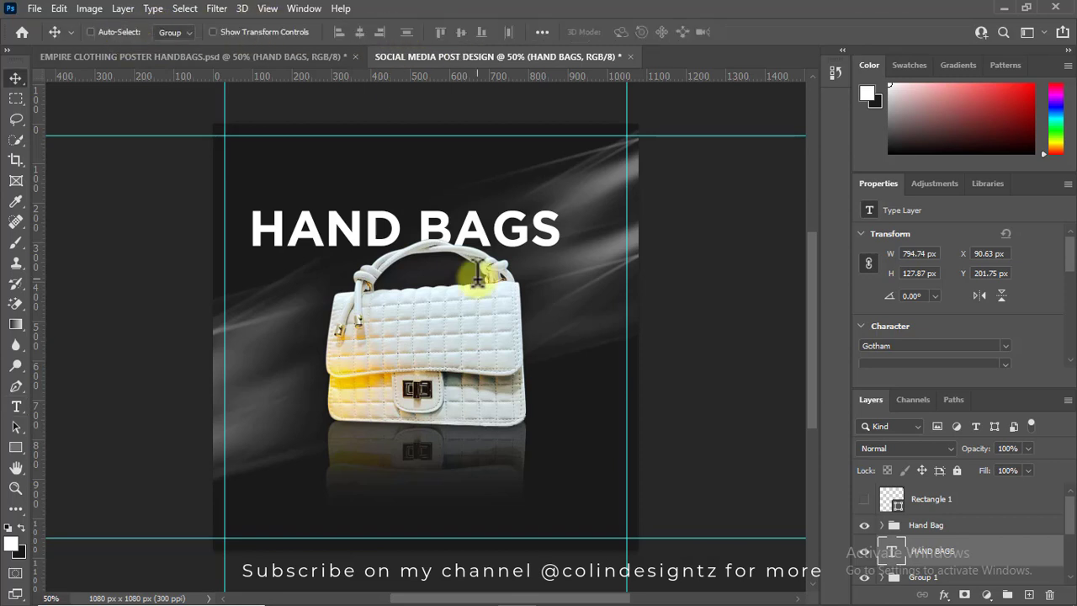
{"action": "key", "text": "ctrl+a"}
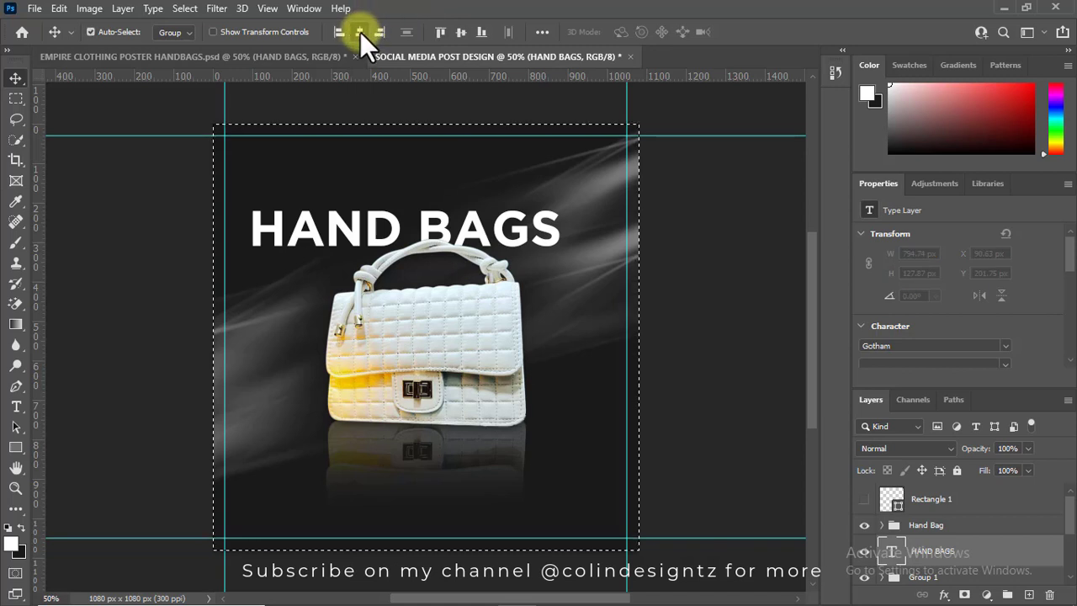
{"action": "left_click", "coordinate": [360, 31]}
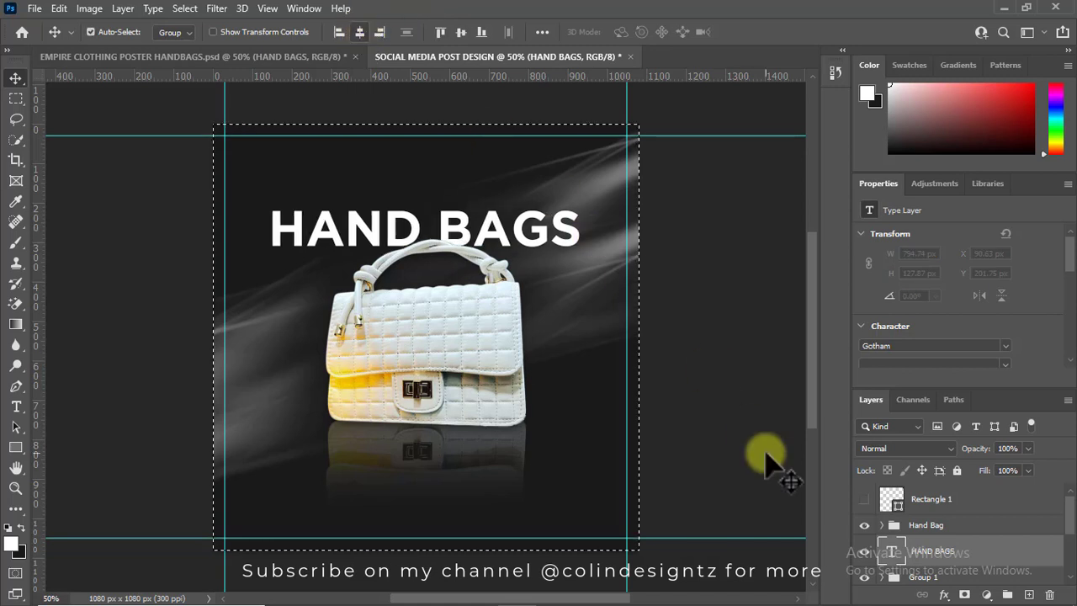
Lower the HAND BAGS title about 24 px toward the bag's handle.
{"action": "key", "text": "ctrl+d"}
{"action": "key", "text": "ctrl"}
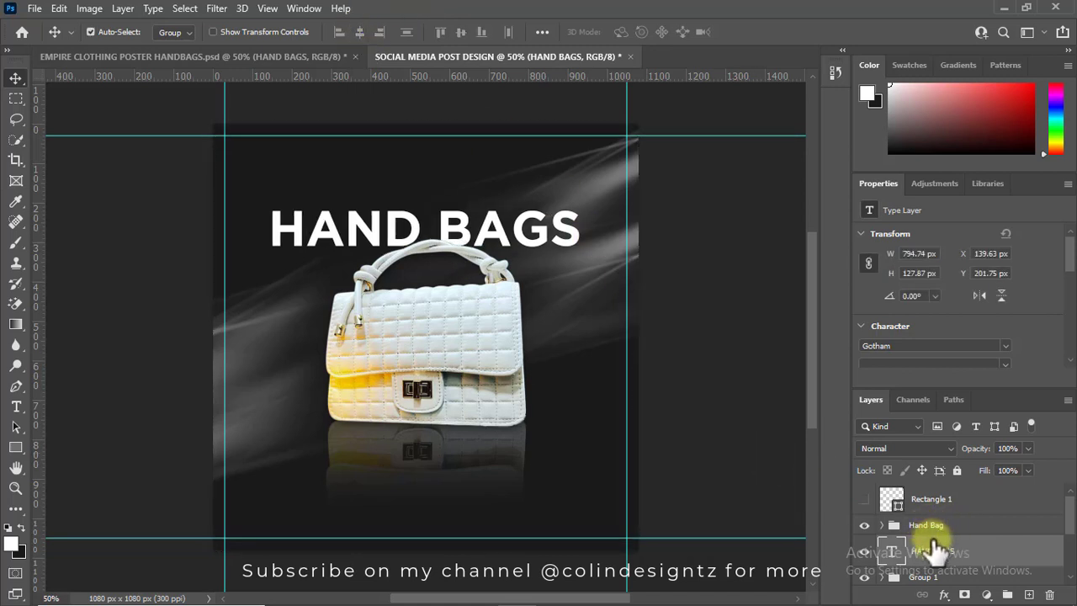
{"action": "left_click_drag", "start_coordinate": [935, 547], "coordinate": [908, 538]}
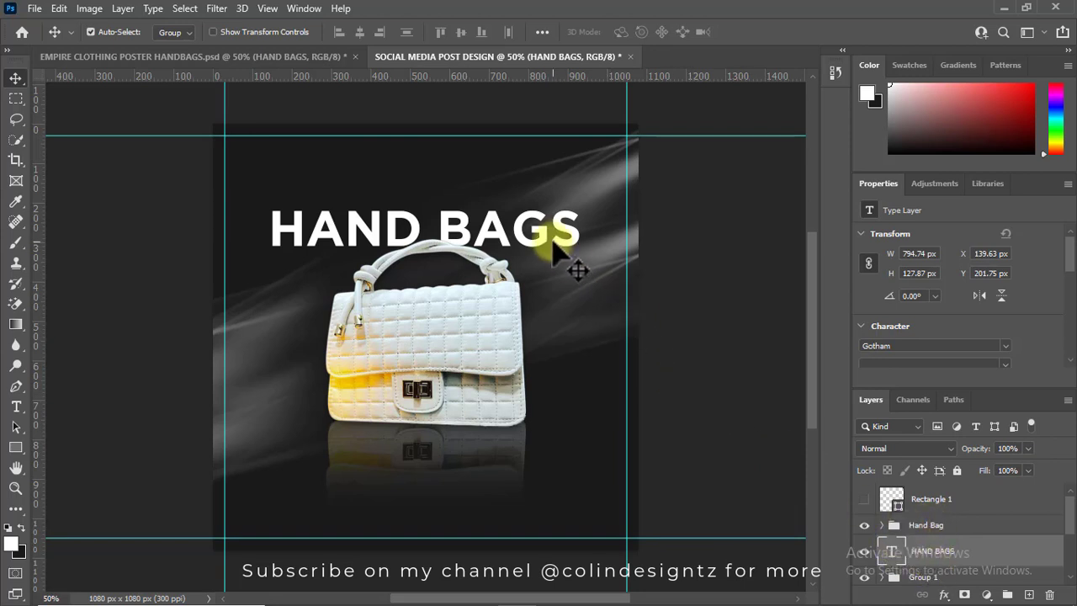
{"action": "left_click_drag", "start_coordinate": [544, 239], "coordinate": [545, 245]}
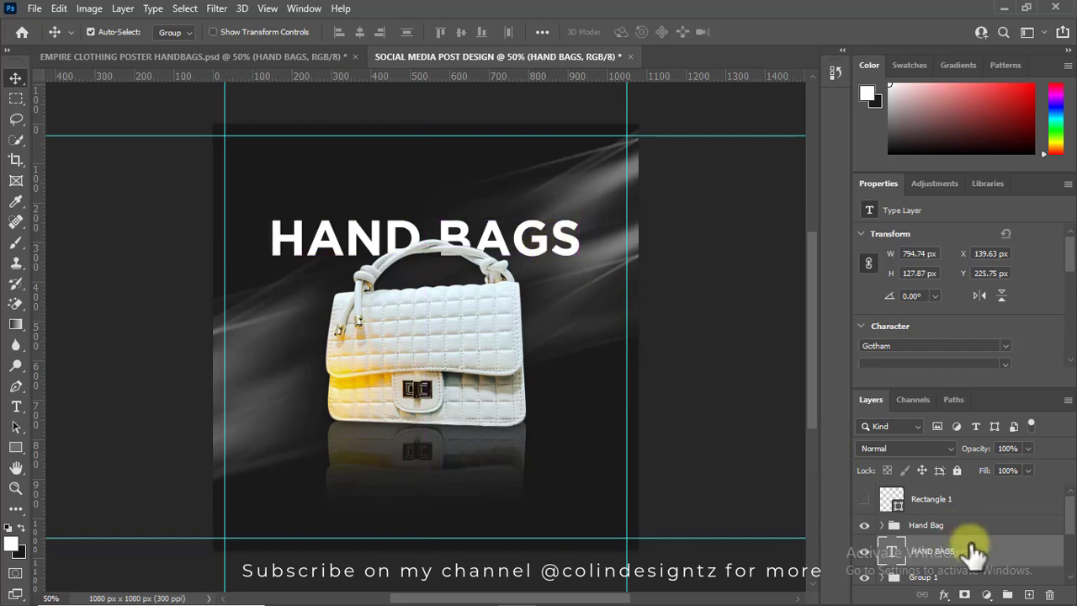
Give the HAND BAGS layer a 2 px white Stroke positioned outside the letters.
{"action": "right_click", "coordinate": [999, 556]}
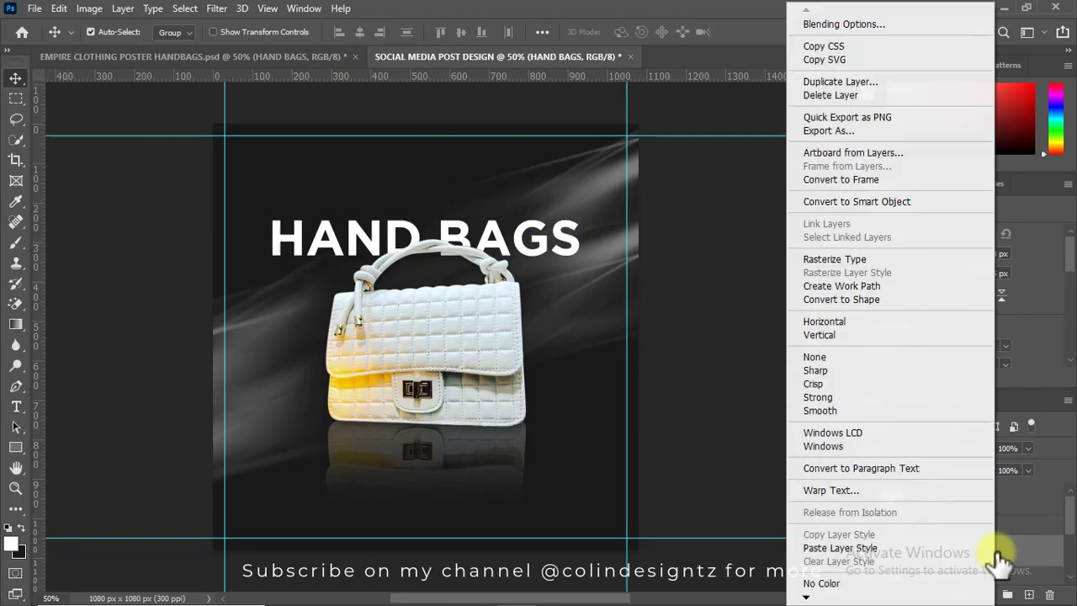
{"action": "left_click", "coordinate": [815, 26]}
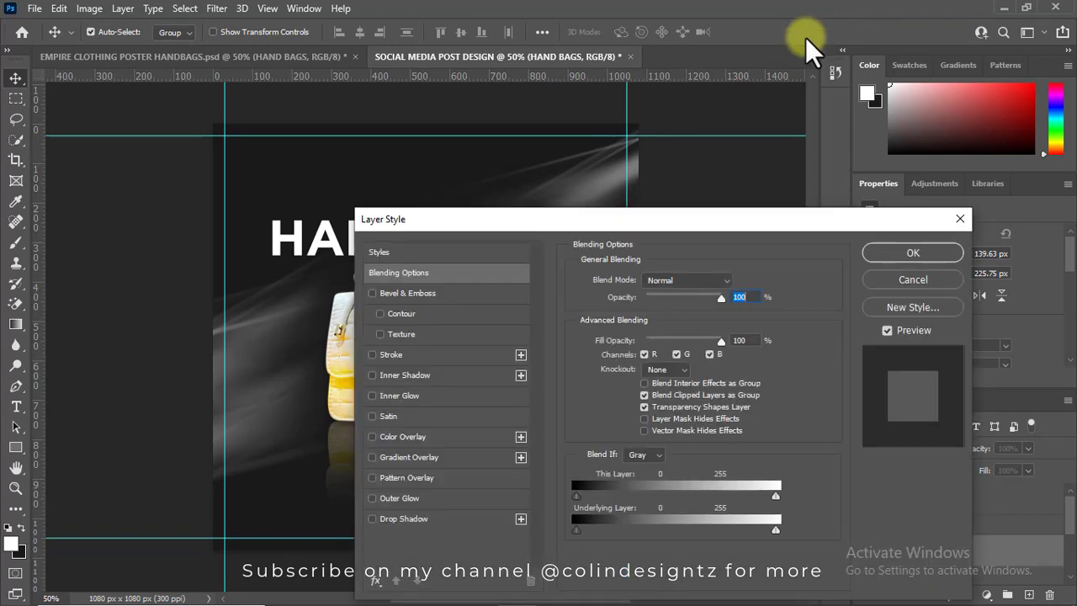
{"action": "left_click", "coordinate": [389, 353]}
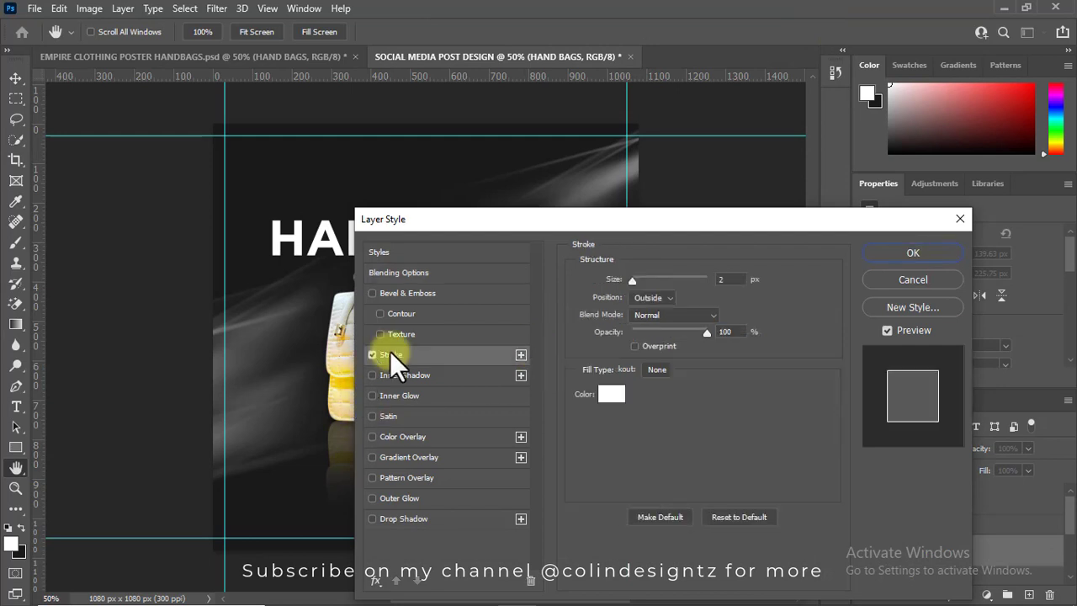
{"action": "left_click", "coordinate": [722, 279]}
{"action": "left_click", "coordinate": [659, 294]}
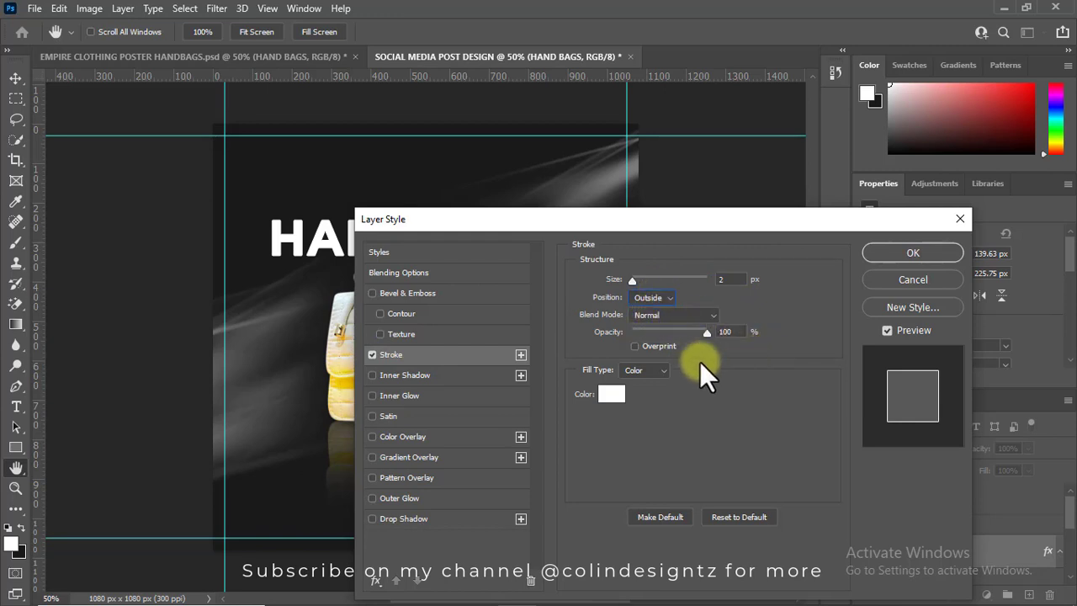
{"action": "left_click", "coordinate": [610, 397]}
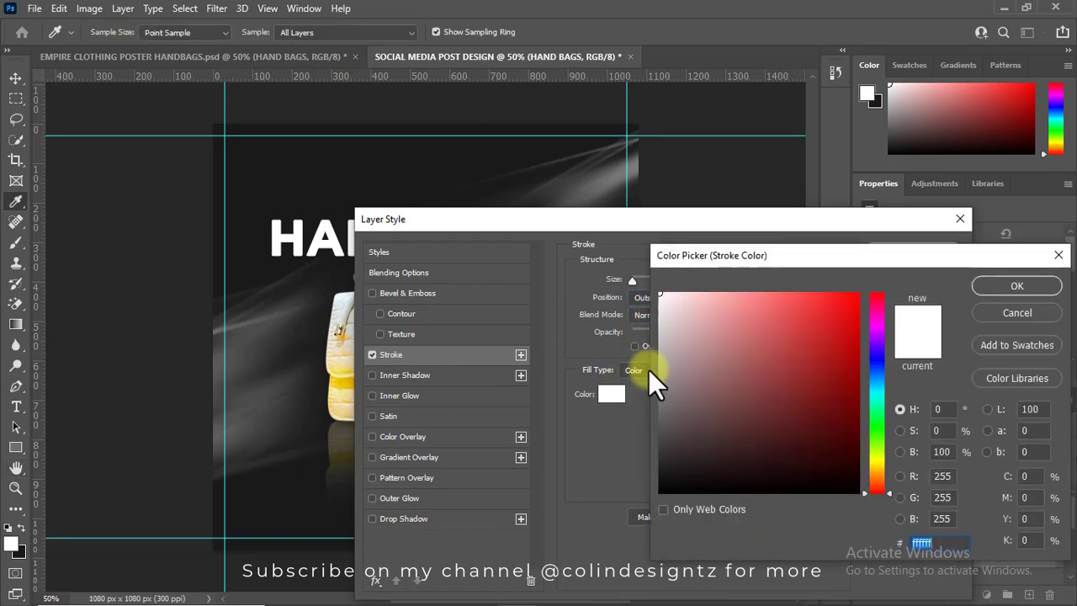
{"action": "left_click", "coordinate": [993, 289]}
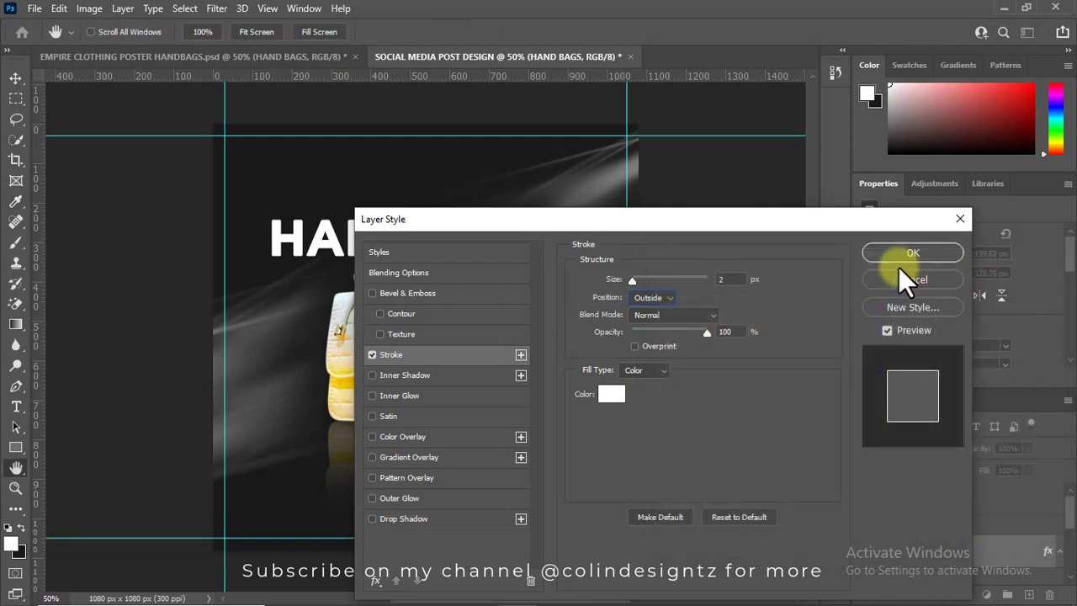
{"action": "left_click", "coordinate": [898, 256]}
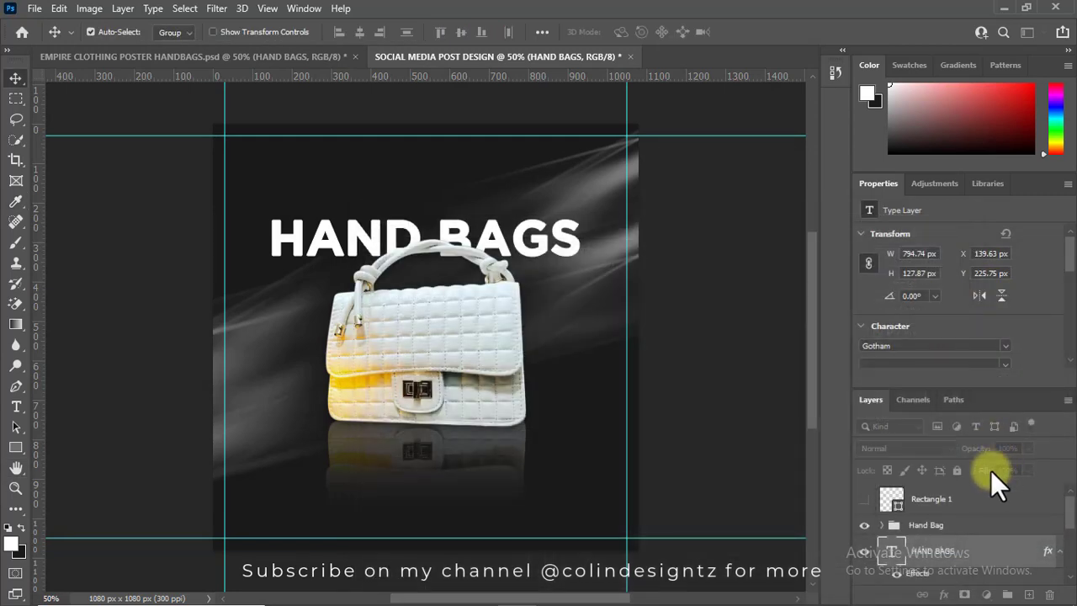
Set the HAND BAGS layer Fill to 0% and collapse its Effects list.
{"action": "left_click_drag", "start_coordinate": [984, 471], "coordinate": [696, 421]}
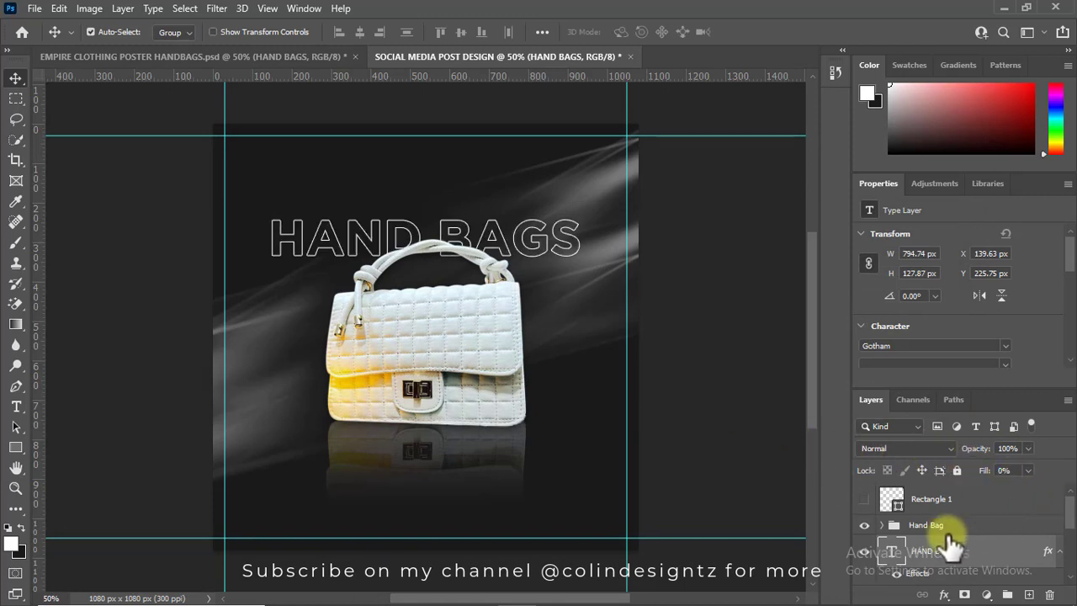
{"action": "left_click", "coordinate": [1059, 550]}
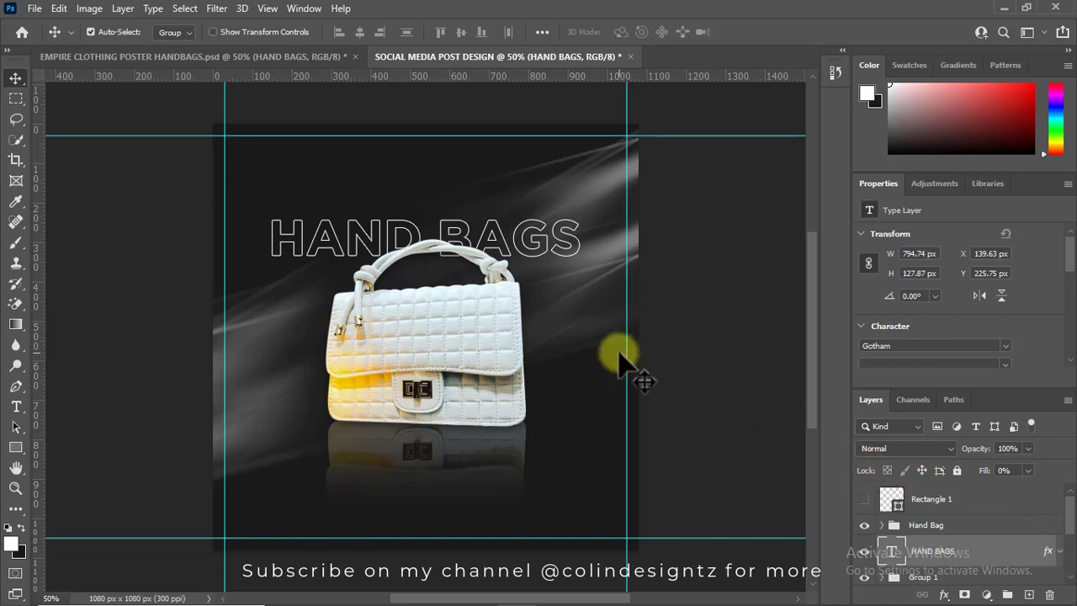
Duplicate the outlined HAND BAGS text and move the copy down as a second row.
{"action": "key", "text": "ctrl+j"}
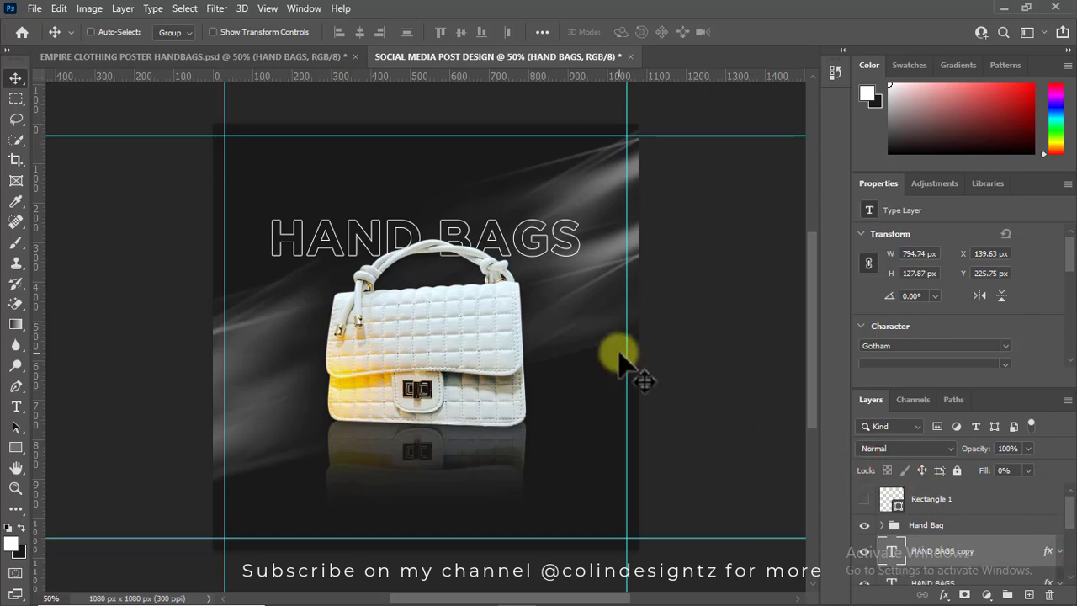
{"action": "key", "text": "ctrl+t"}
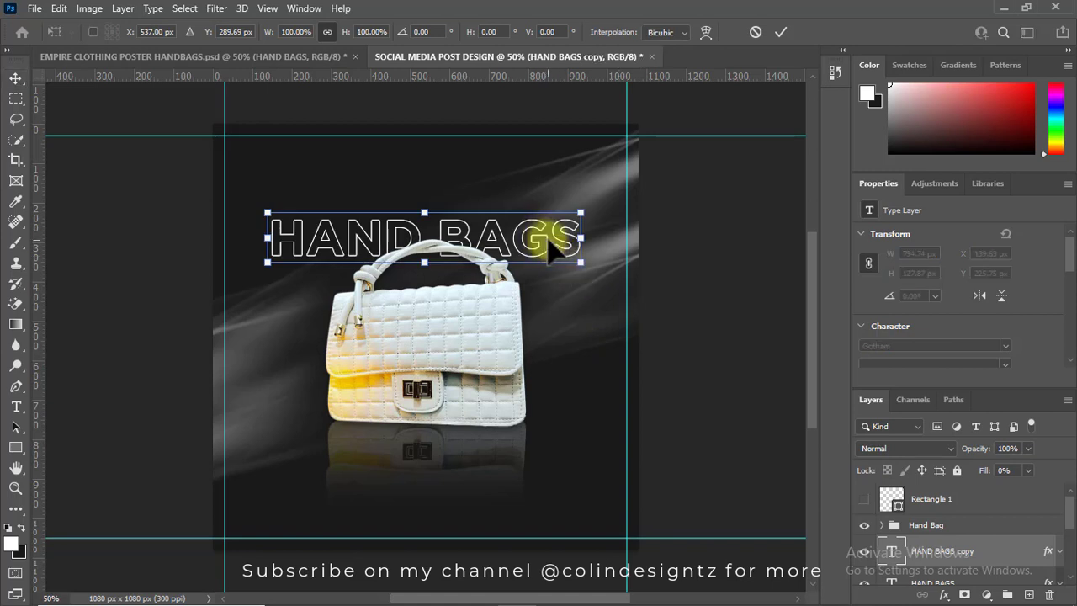
{"action": "left_click_drag", "start_coordinate": [548, 240], "coordinate": [554, 305]}
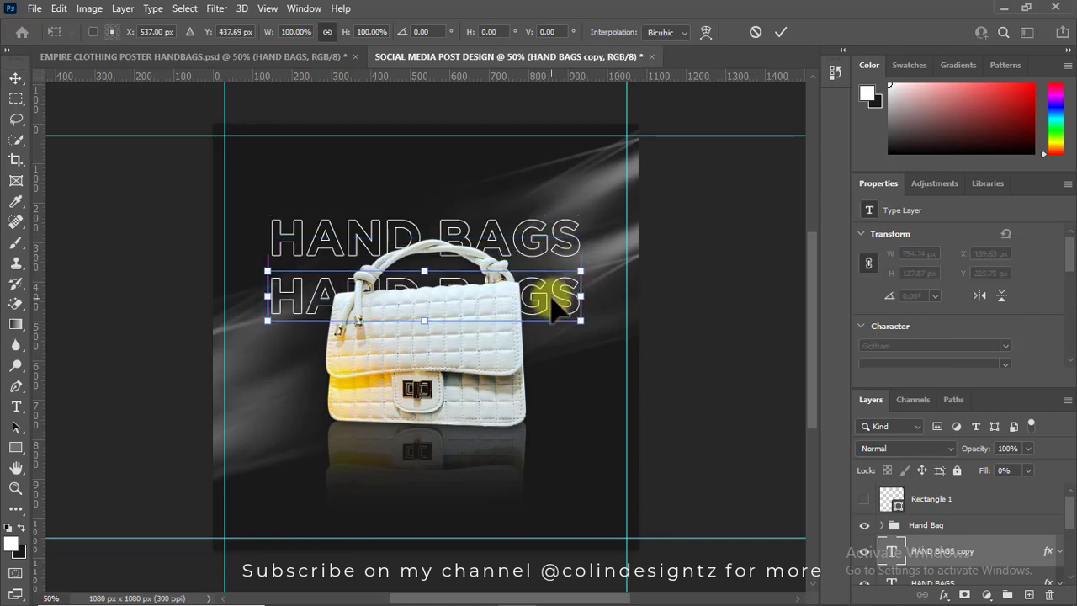
{"action": "key", "text": "Return"}
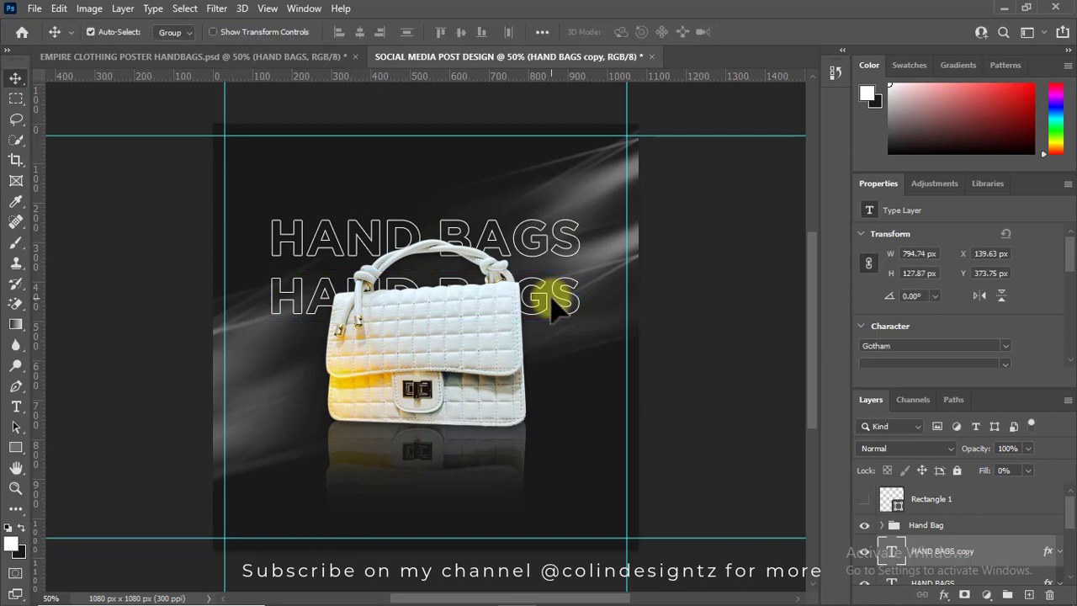
Add third and fourth HAND BAGS rows, each copy placed progressively lower.
{"action": "key", "text": "ctrl+j"}
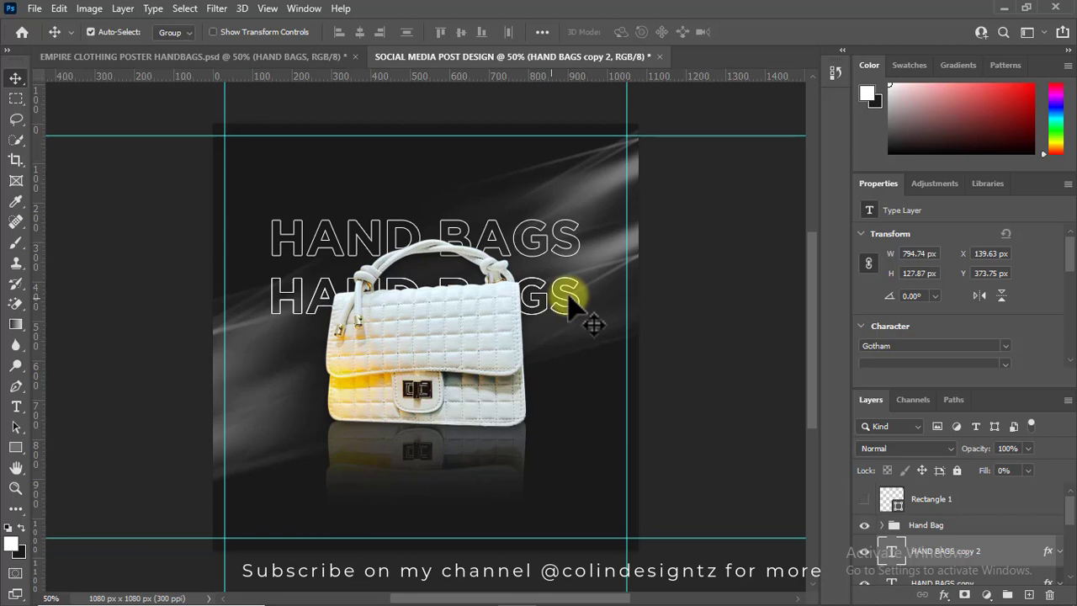
{"action": "key", "text": "ctrl+t"}
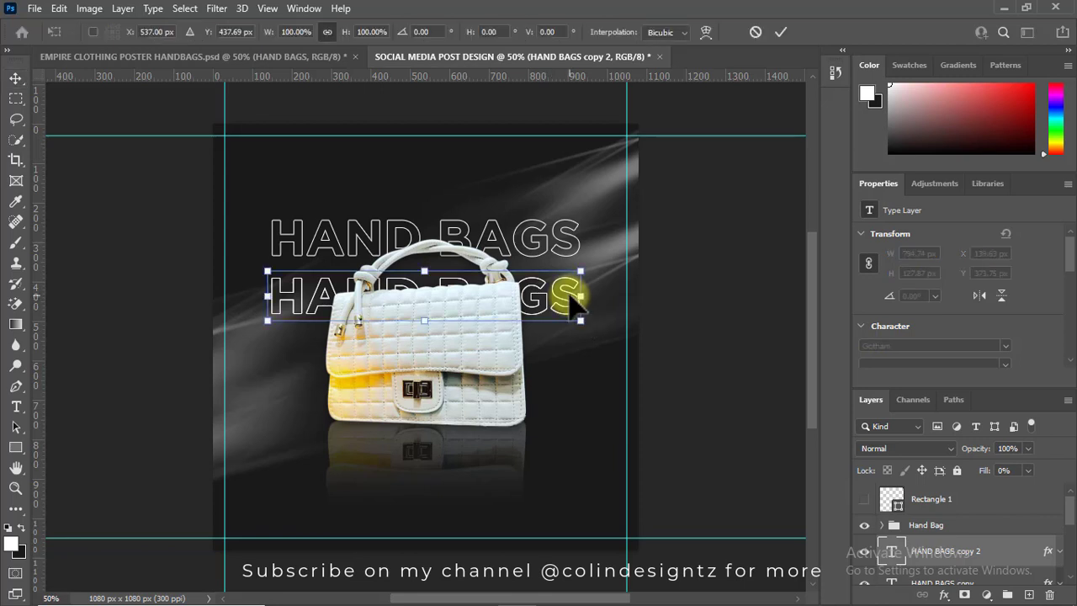
{"action": "mouse_move", "coordinate": [571, 308]}
{"action": "left_mouse_down"}
{"action": "mouse_move", "coordinate": [573, 383]}
{"action": "mouse_move", "coordinate": [571, 362]}
{"action": "left_mouse_up"}
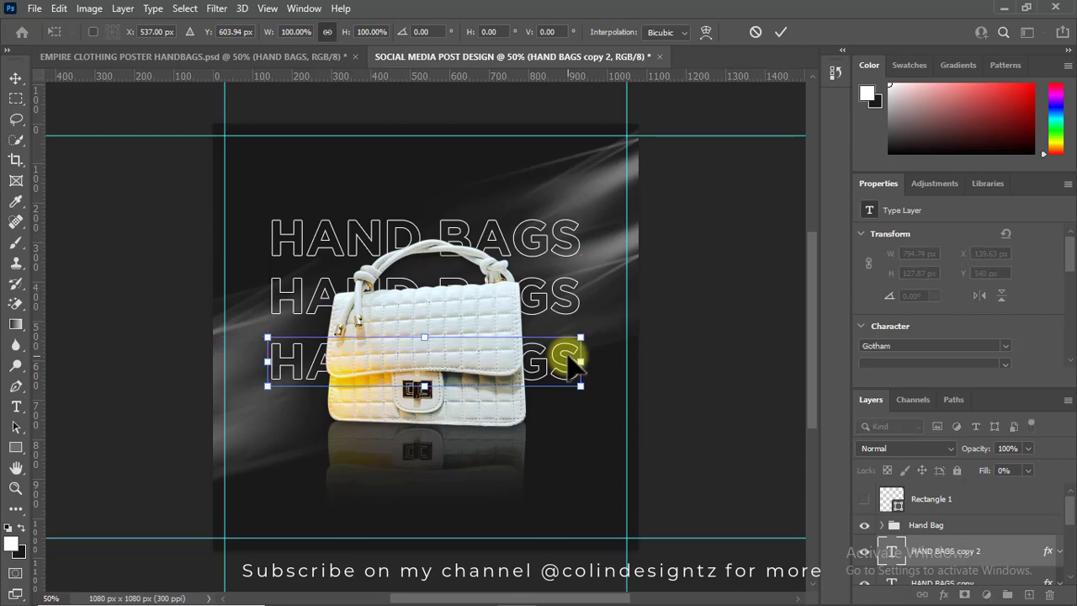
{"action": "key", "text": "Up"}
{"action": "key", "text": "Up"}
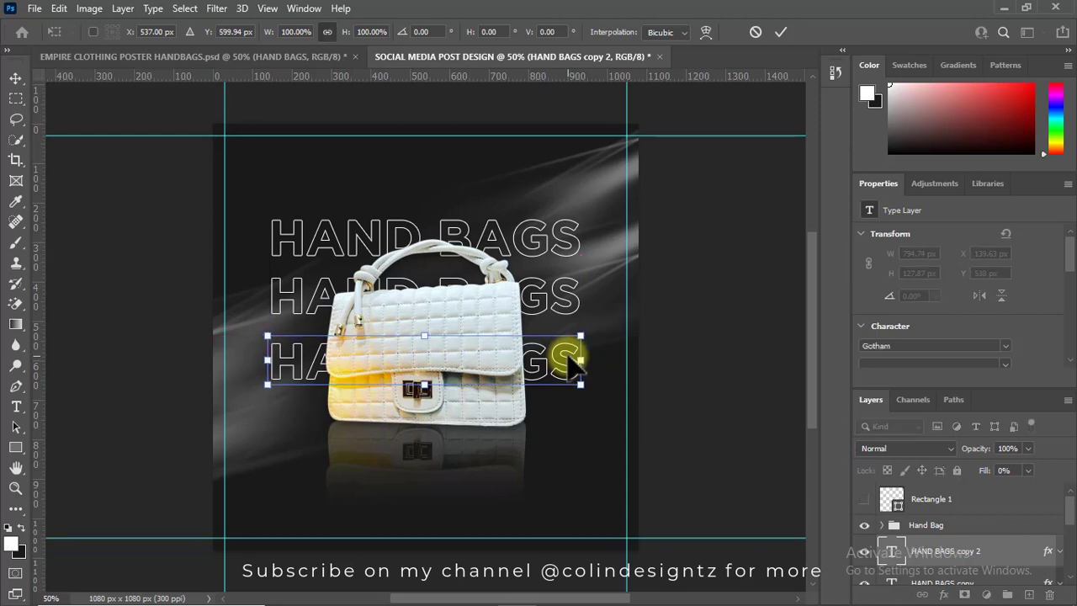
{"action": "key", "text": "Up"}
{"action": "key", "text": "Up"}
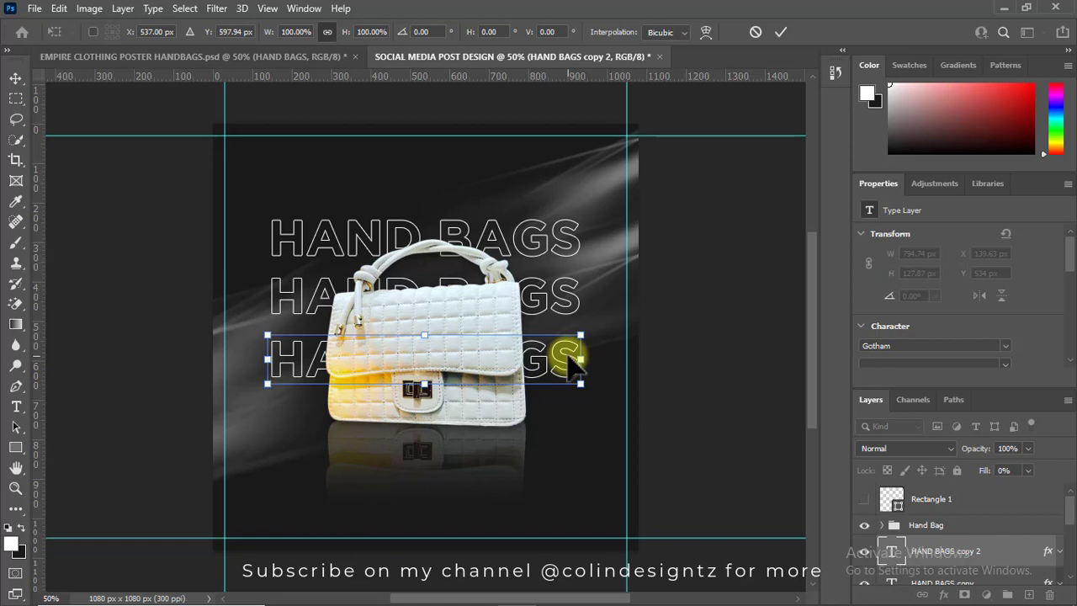
{"action": "key", "text": "Return"}
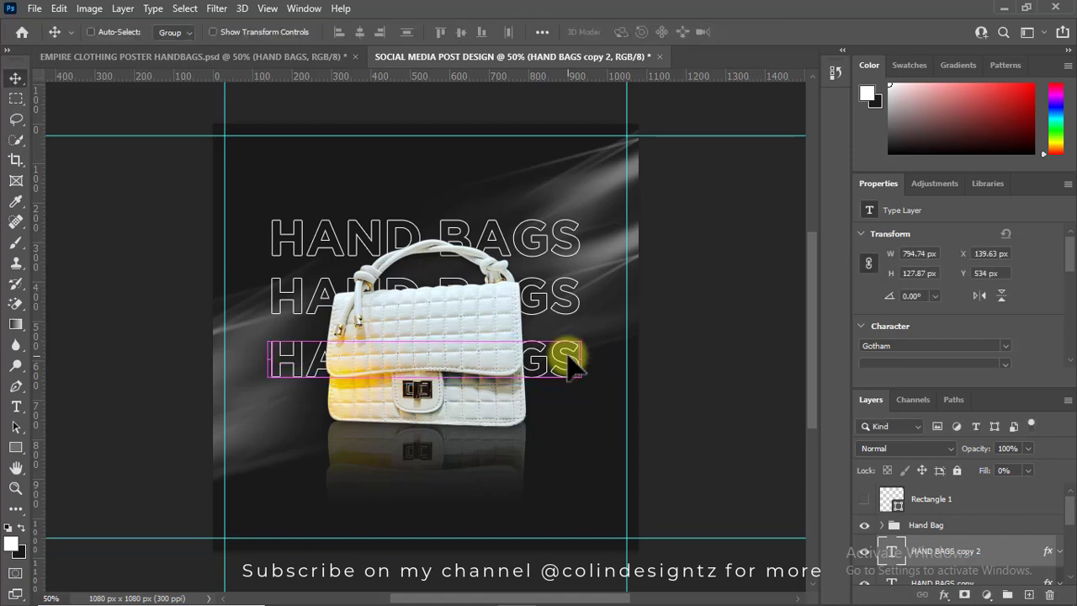
{"action": "key", "text": "ctrl+t"}
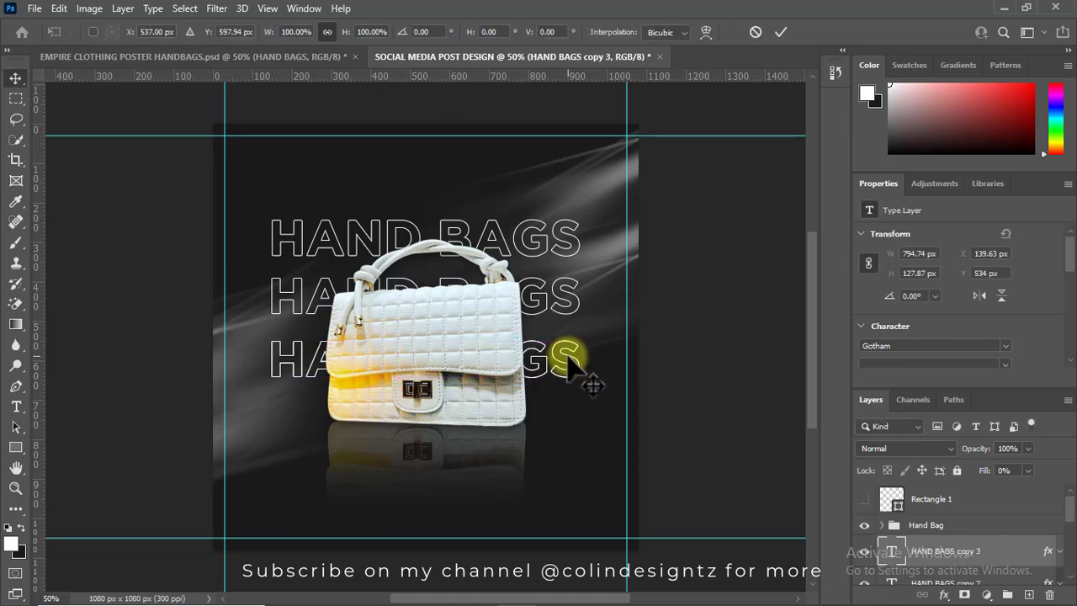
{"action": "mouse_move", "coordinate": [569, 361]}
{"action": "left_mouse_down"}
{"action": "mouse_move", "coordinate": [574, 425]}
{"action": "mouse_move", "coordinate": [569, 404]}
{"action": "left_mouse_up"}
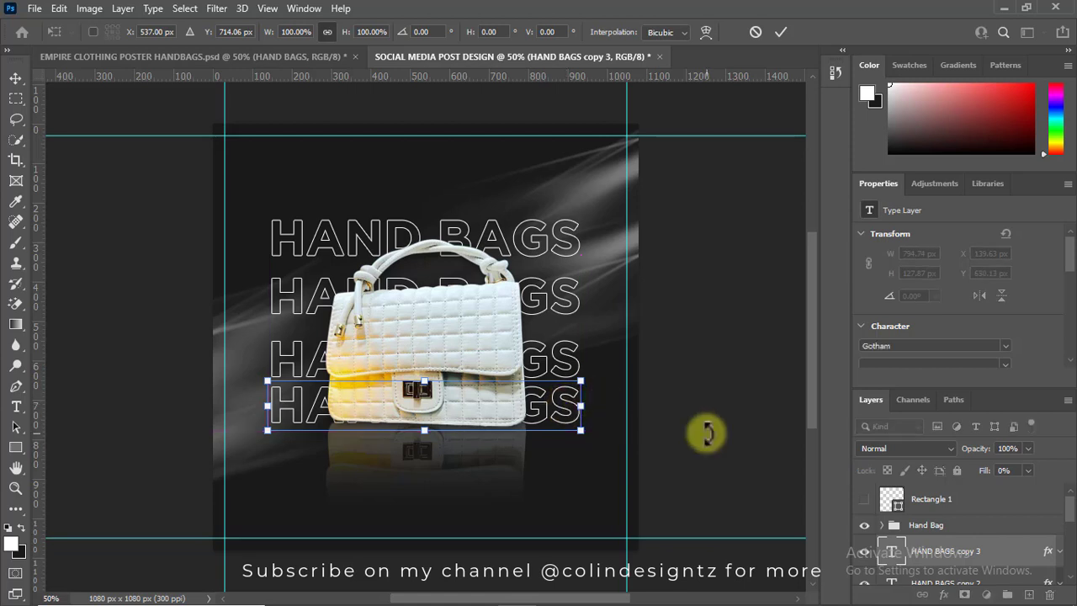
{"action": "key", "text": "Return"}
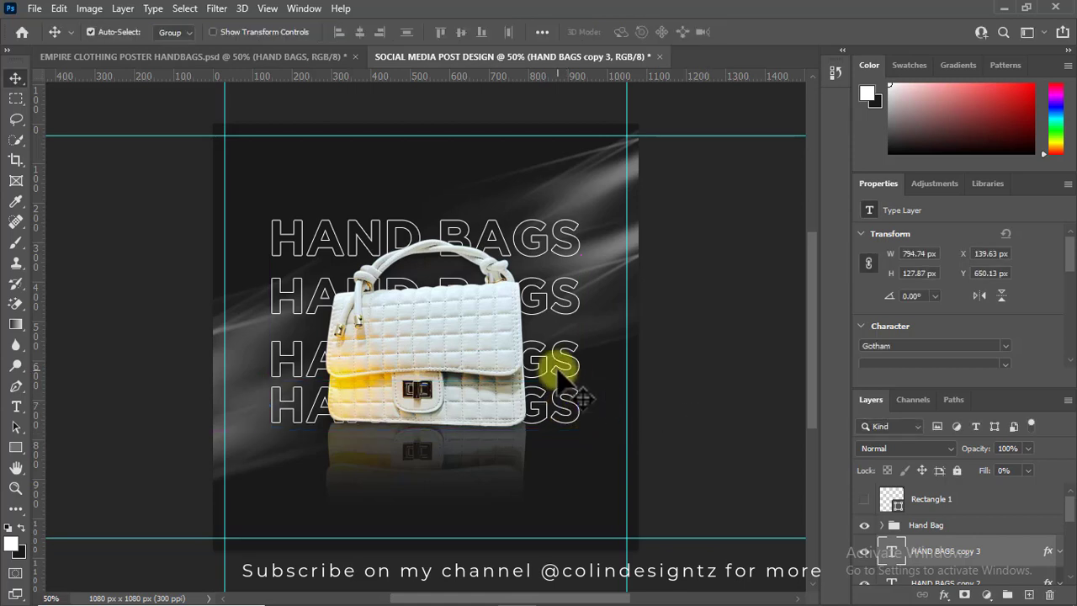
Even the spacing of the four HAND BAGS rows, leaving HAND BAGS copy 2 at Y 514 px.
{"action": "scroll", "coordinate": [1062, 576], "scroll_direction": "down", "scroll_amount": 1}
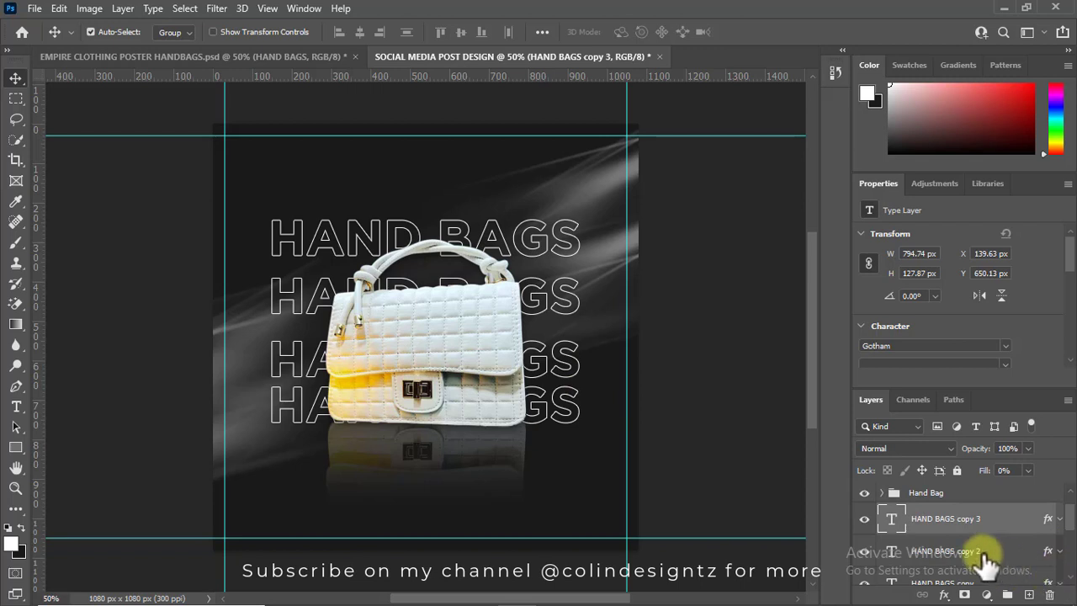
{"action": "type", "text": "534"}
{"action": "key", "text": "Return"}
{"action": "left_click", "coordinate": [984, 550]}
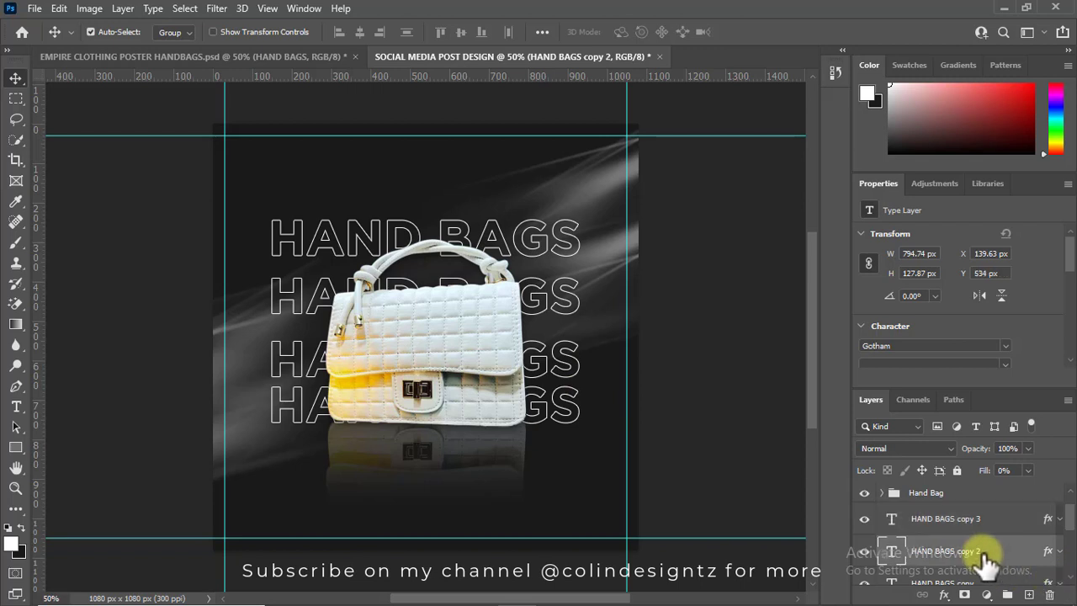
{"action": "key", "text": "shift+Up"}
{"action": "key", "text": "shift+Up"}
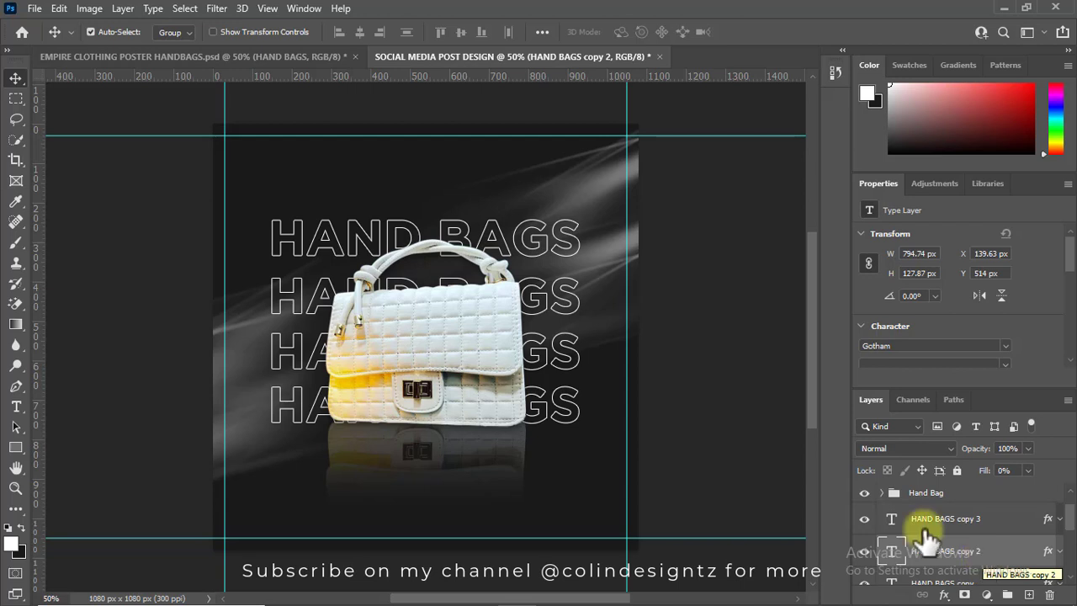
{"action": "key", "text": "alt+bracketleft"}
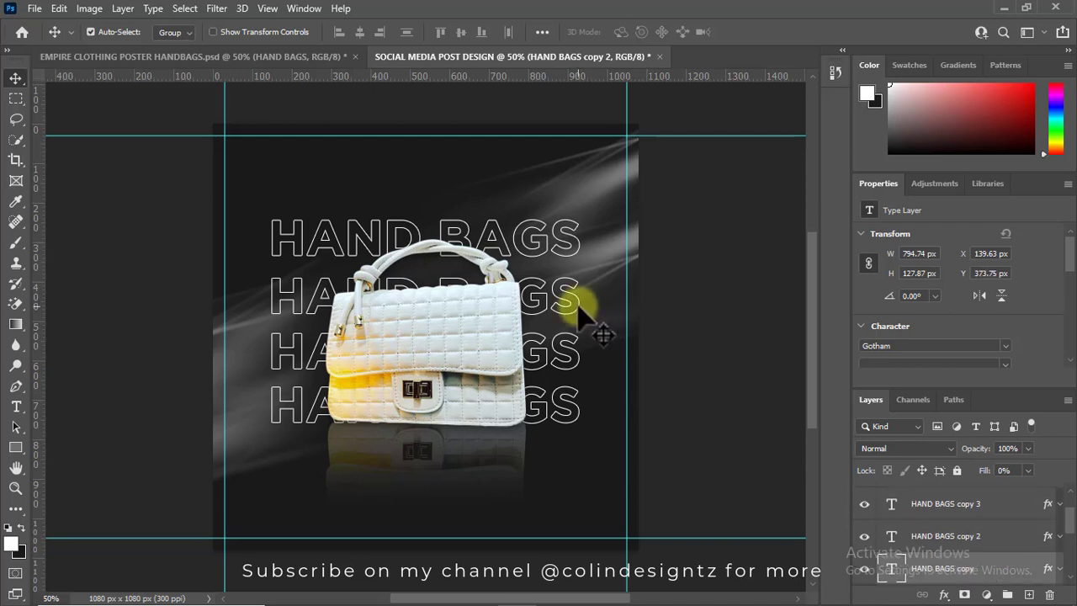
{"action": "key", "text": "shift+Up"}
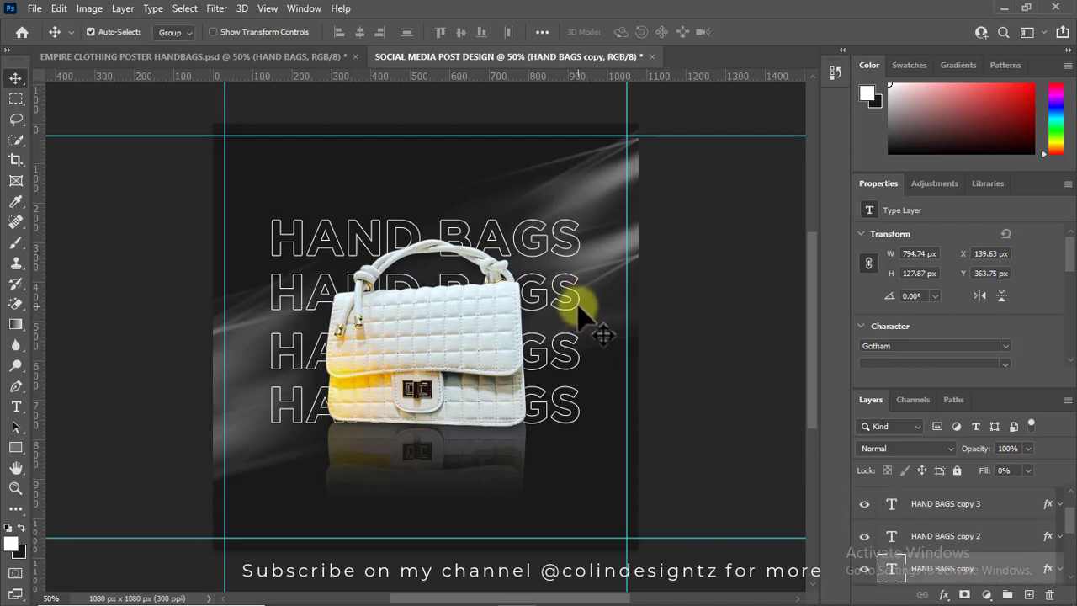
{"action": "key", "text": "Down"}
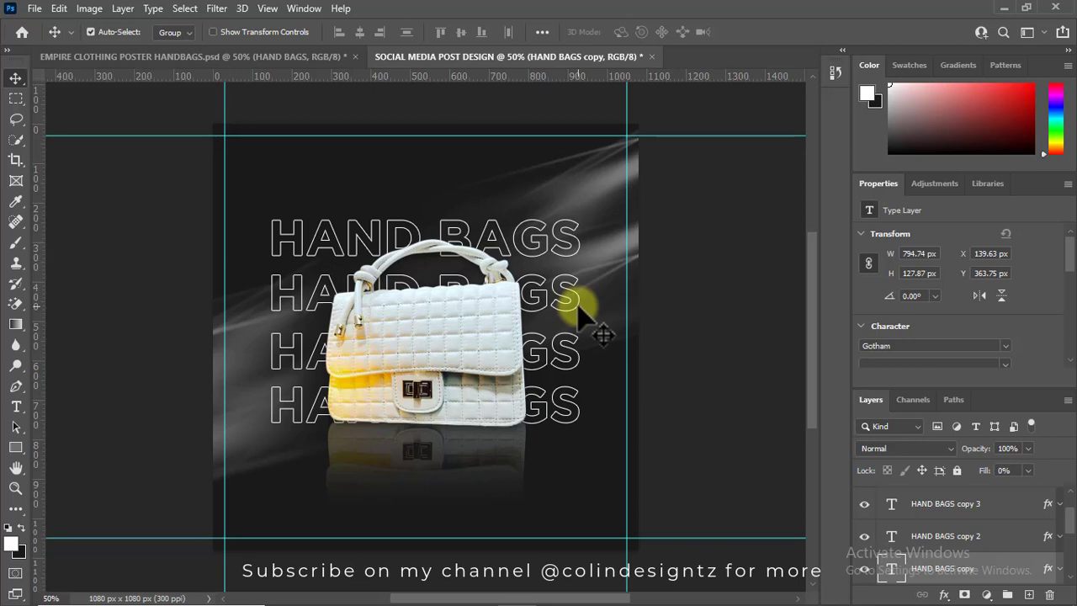
{"action": "key", "text": "Down"}
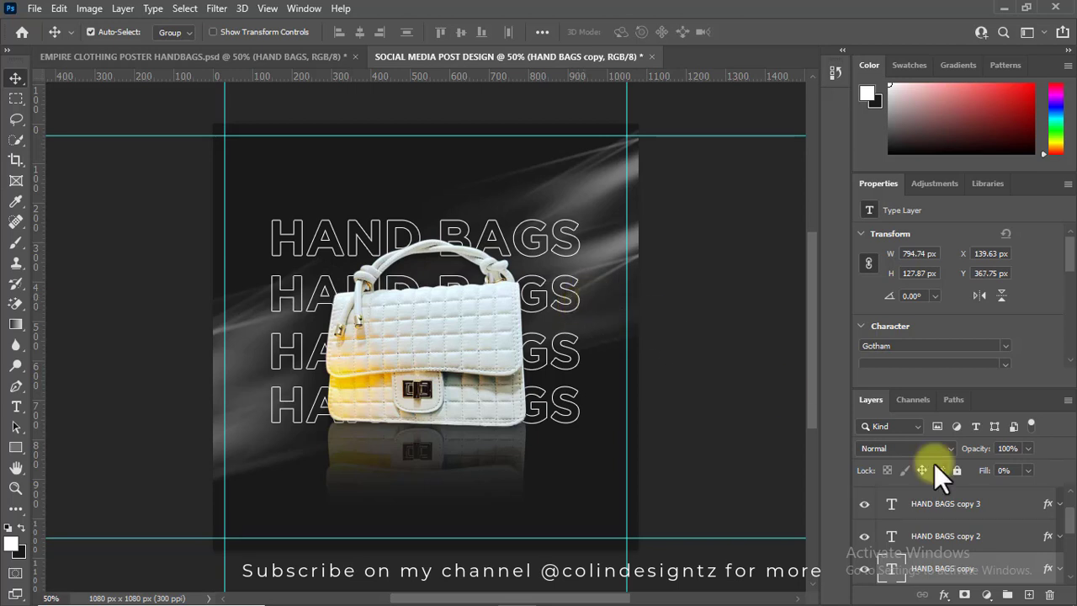
Set HAND BAGS copy opacity to 50%.
{"action": "left_click", "coordinate": [1016, 448]}
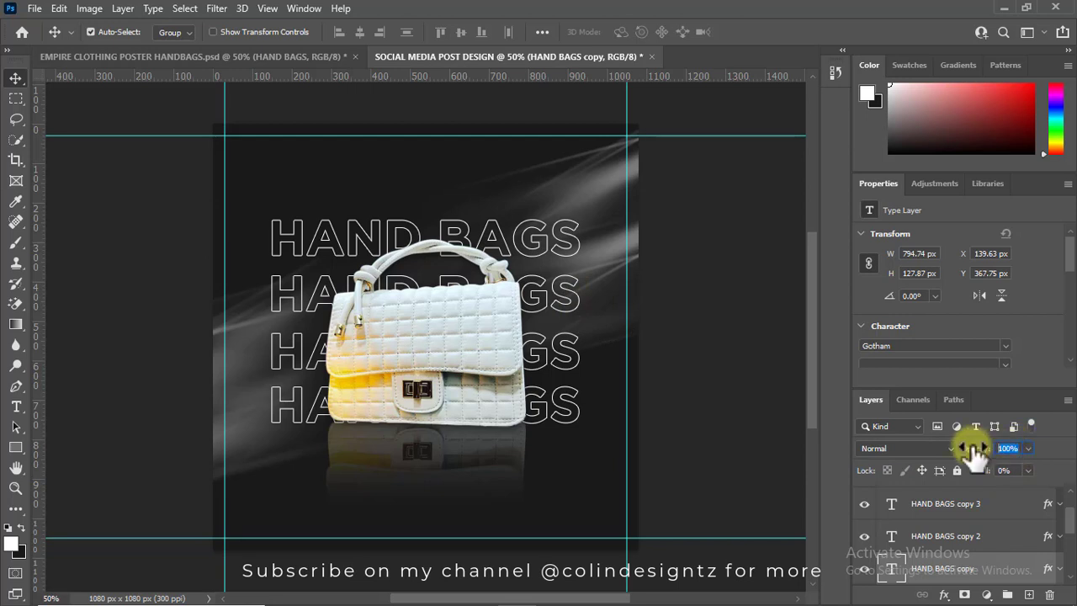
{"action": "type", "text": "5"}
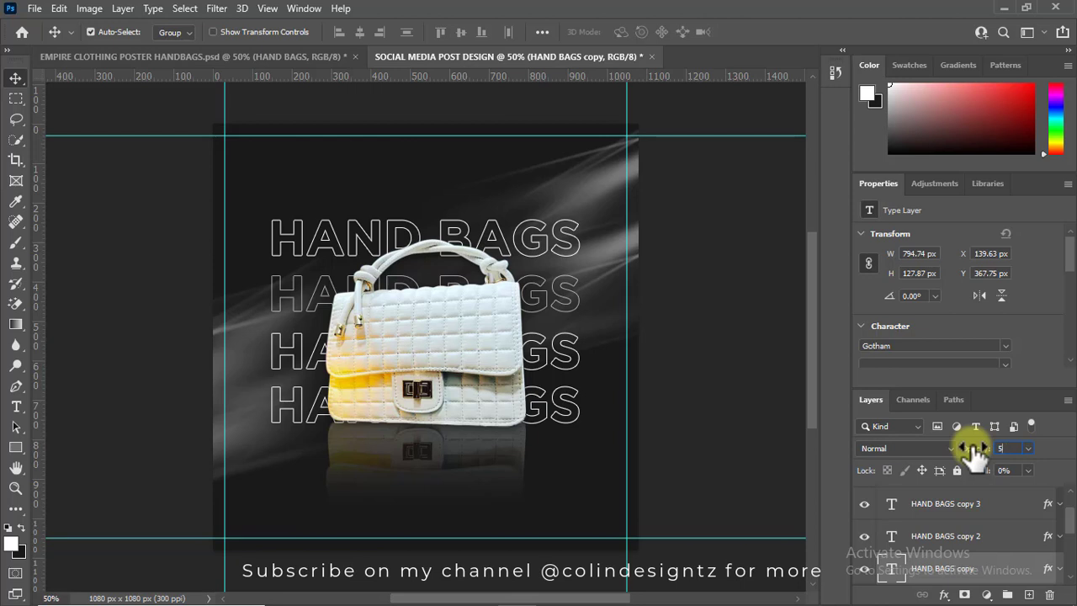
{"action": "key", "text": "shift+Down"}
{"action": "key", "text": "shift+Down"}
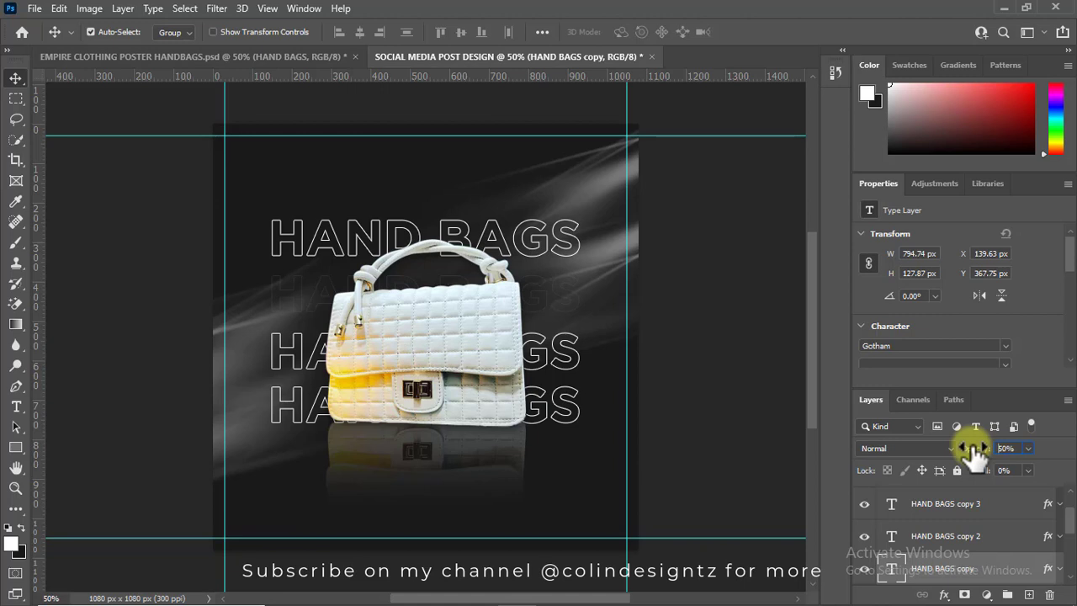
Fade HAND BAGS copy 2 to 20% opacity.
{"action": "left_click", "coordinate": [999, 541]}
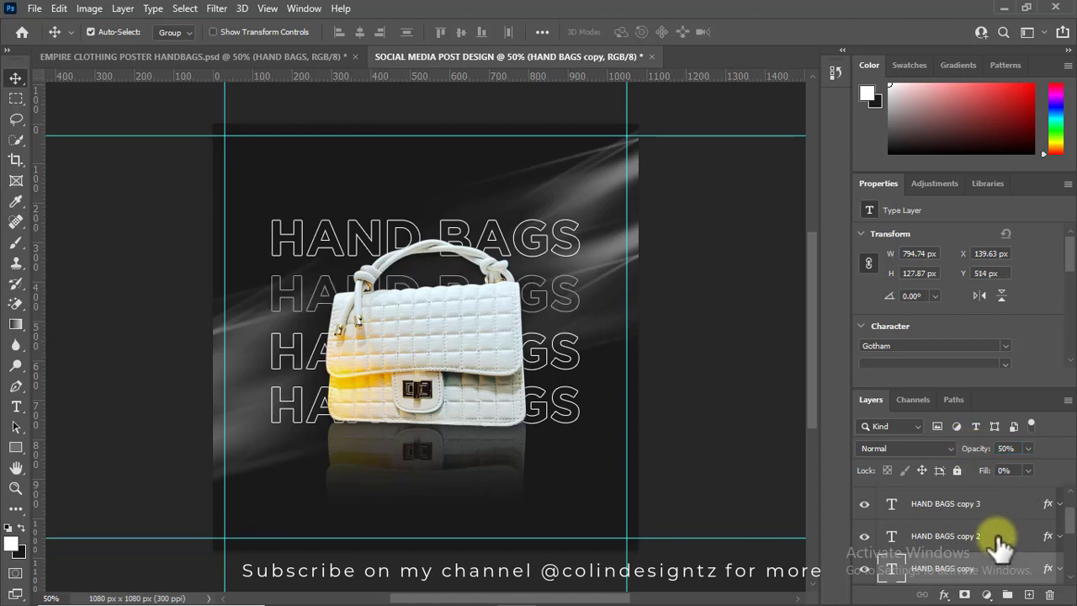
{"action": "left_click", "coordinate": [865, 538]}
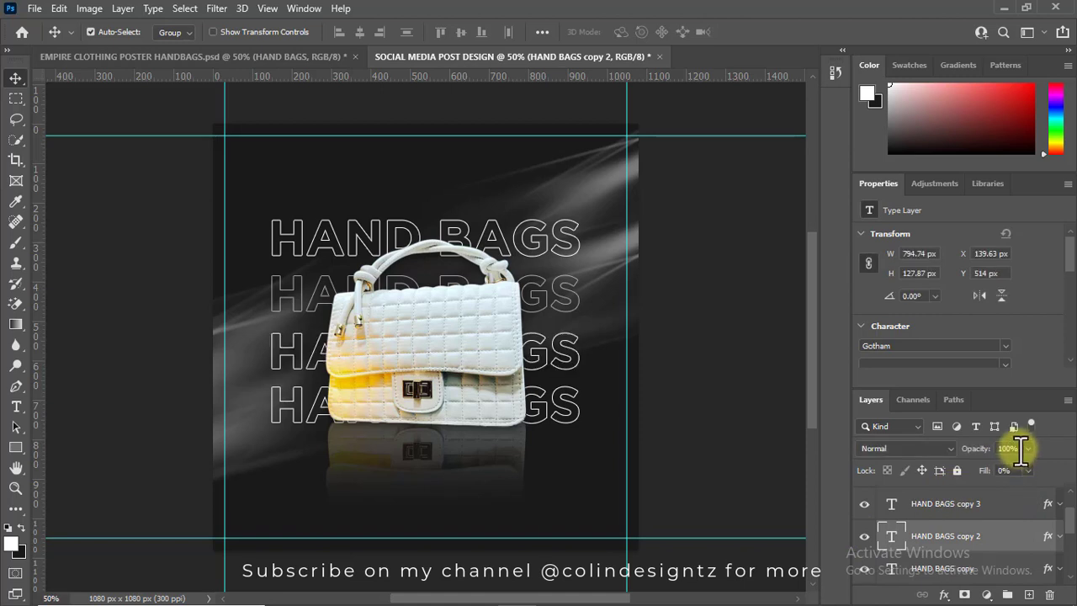
{"action": "left_click", "coordinate": [1007, 449]}
{"action": "type", "text": "25"}
{"action": "key", "text": "Return"}
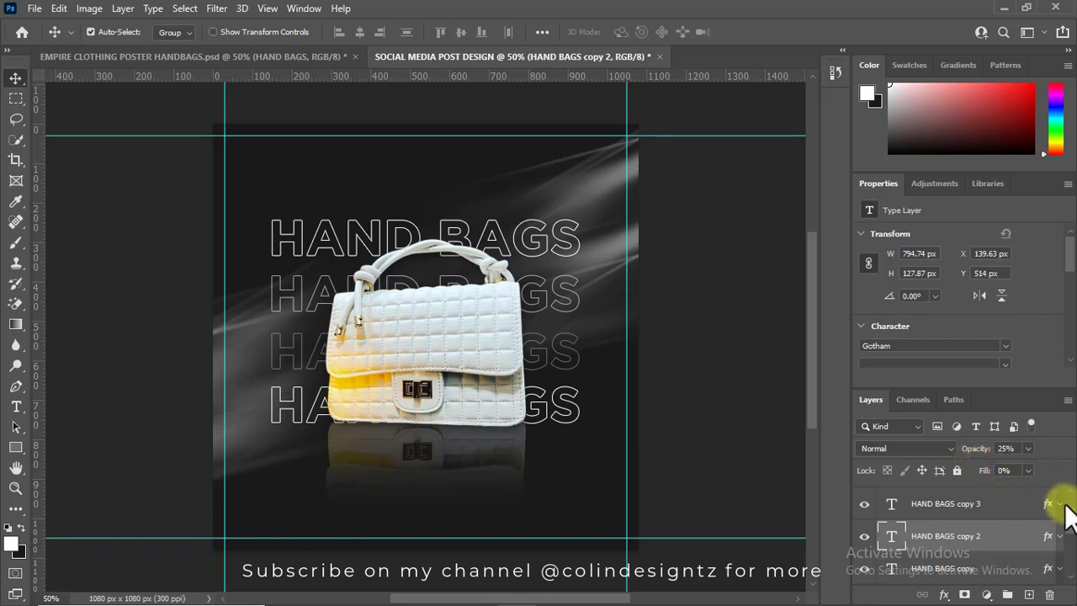
{"action": "scroll", "coordinate": [1062, 518], "scroll_direction": "up", "scroll_amount": 1}
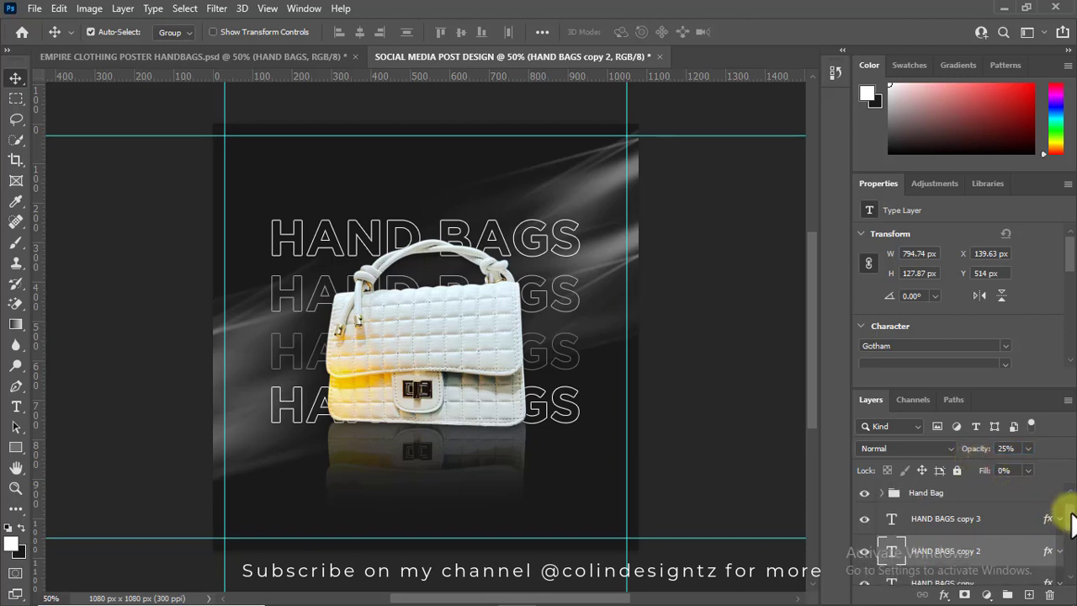
{"action": "left_click", "coordinate": [973, 448]}
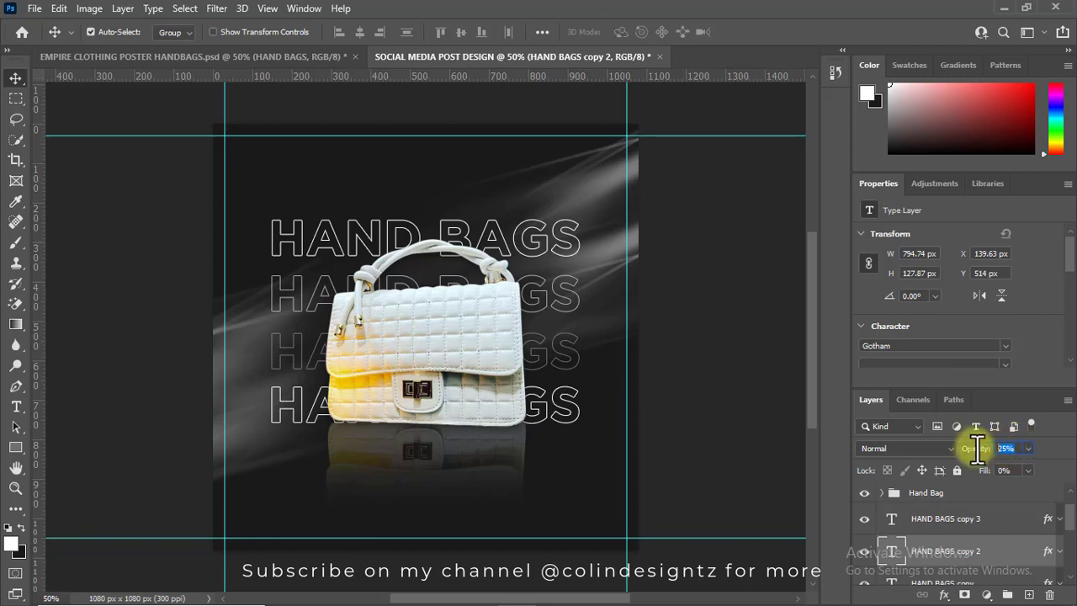
{"action": "type", "text": "1"}
{"action": "key", "text": "Return"}
{"action": "type", "text": "20"}
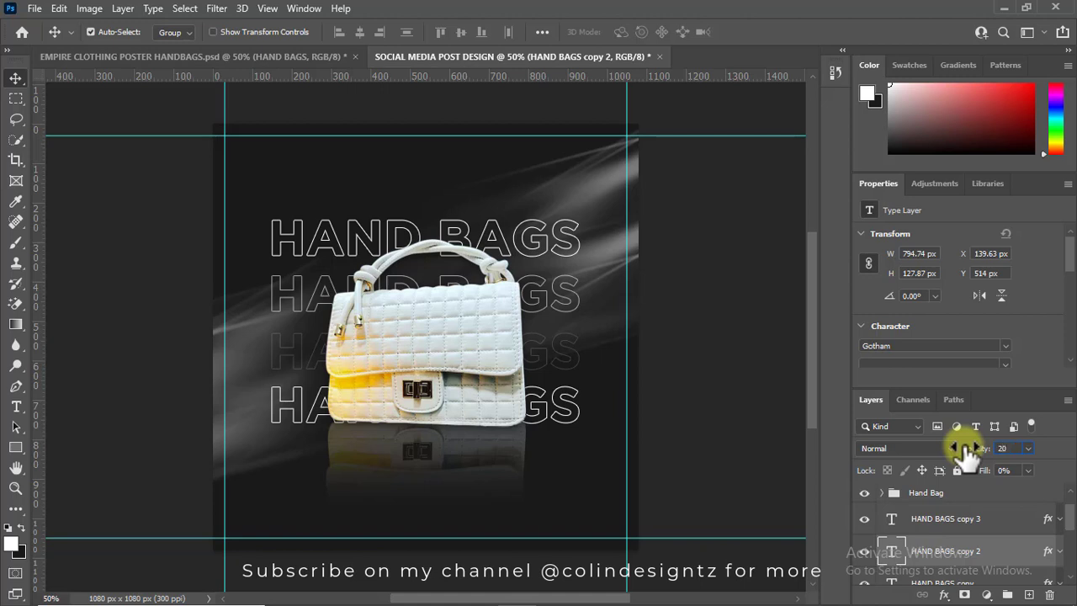
{"action": "key", "text": "Return"}
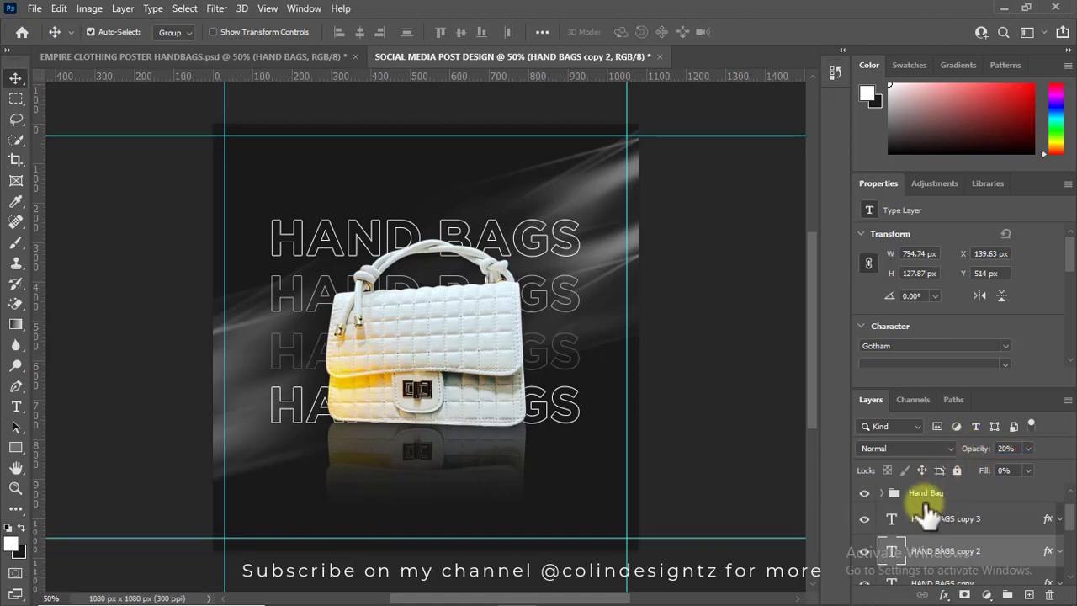
Fade the bottom row, HAND BAGS copy 3, to 15% opacity.
{"action": "left_click", "coordinate": [1010, 448]}
{"action": "key", "text": "alt+bracketright"}
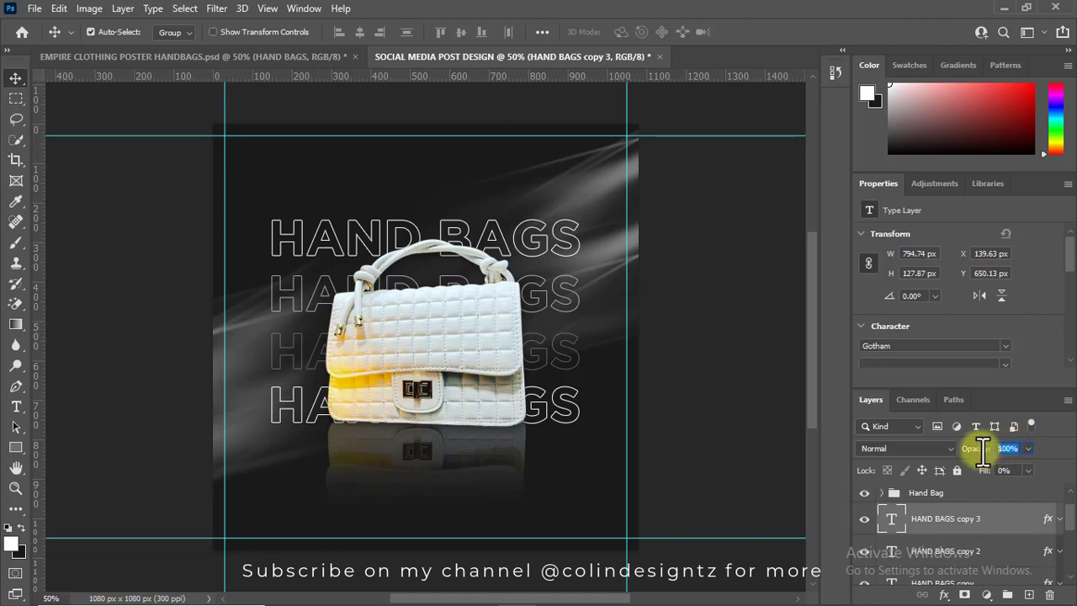
{"action": "type", "text": "1"}
{"action": "key", "text": "Return"}
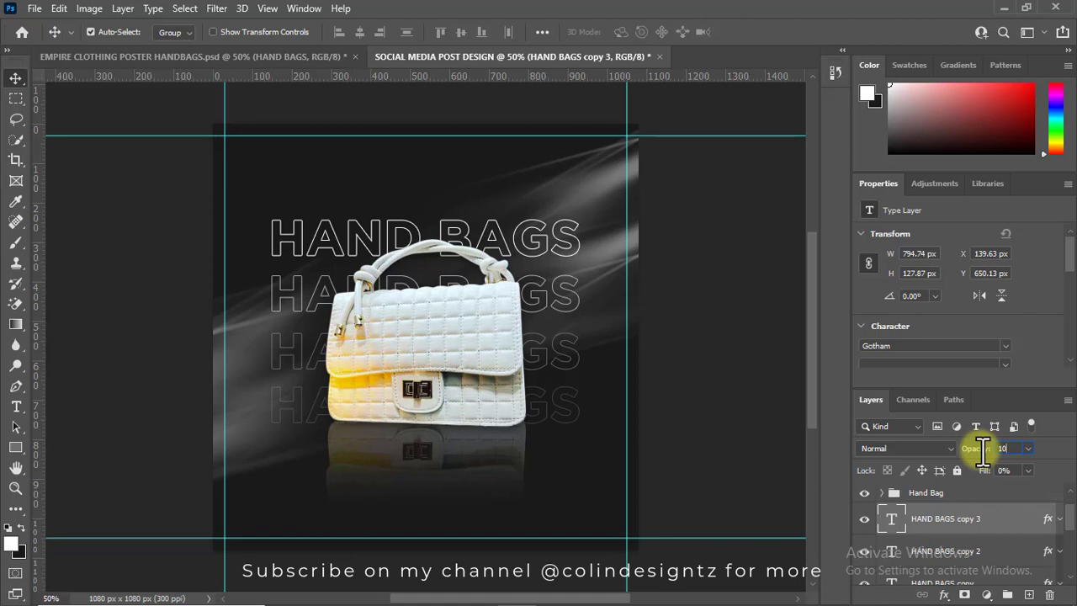
{"action": "left_click", "coordinate": [984, 449]}
{"action": "type", "text": "1"}
{"action": "key", "text": "Return"}
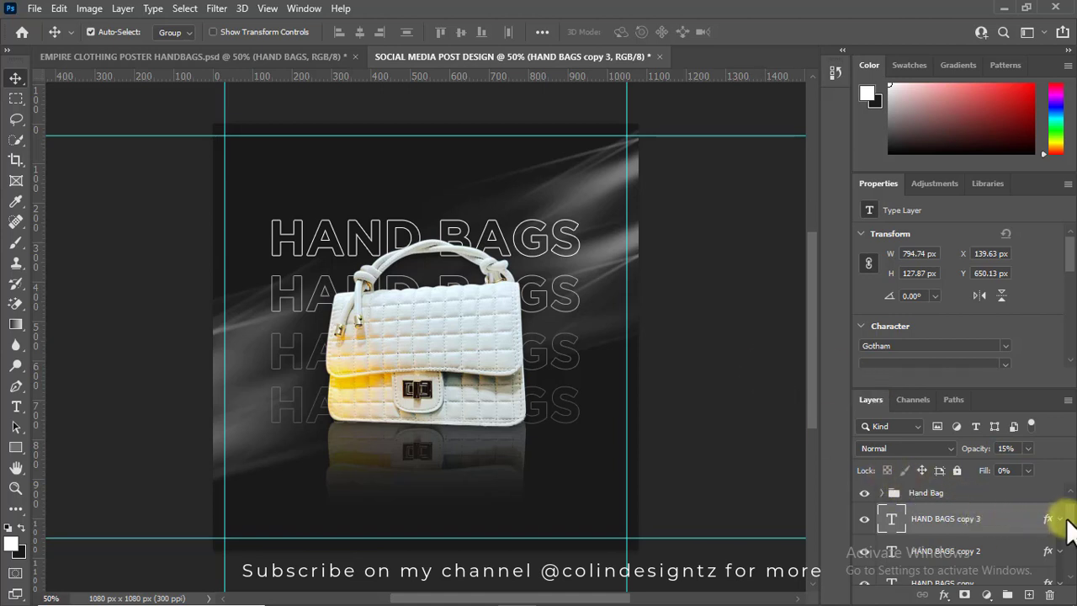
Group the four HAND BAGS text layers together.
{"action": "scroll", "coordinate": [1069, 535], "scroll_direction": "down", "scroll_amount": 1}
{"action": "scroll", "coordinate": [1068, 535], "scroll_direction": "down", "scroll_amount": 2}
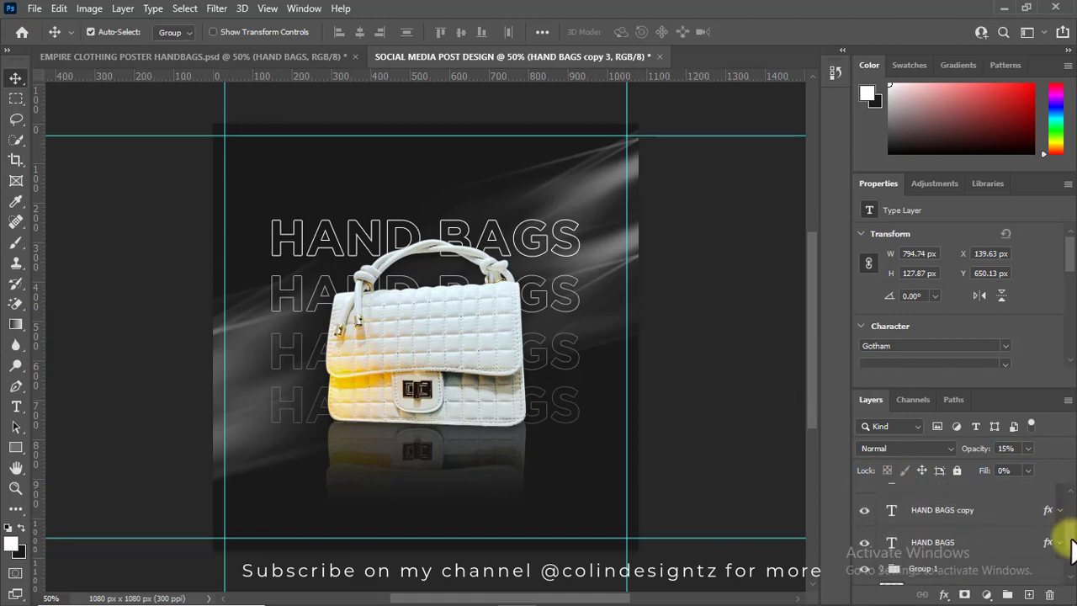
{"action": "left_click", "coordinate": [990, 528], "text": "shift"}
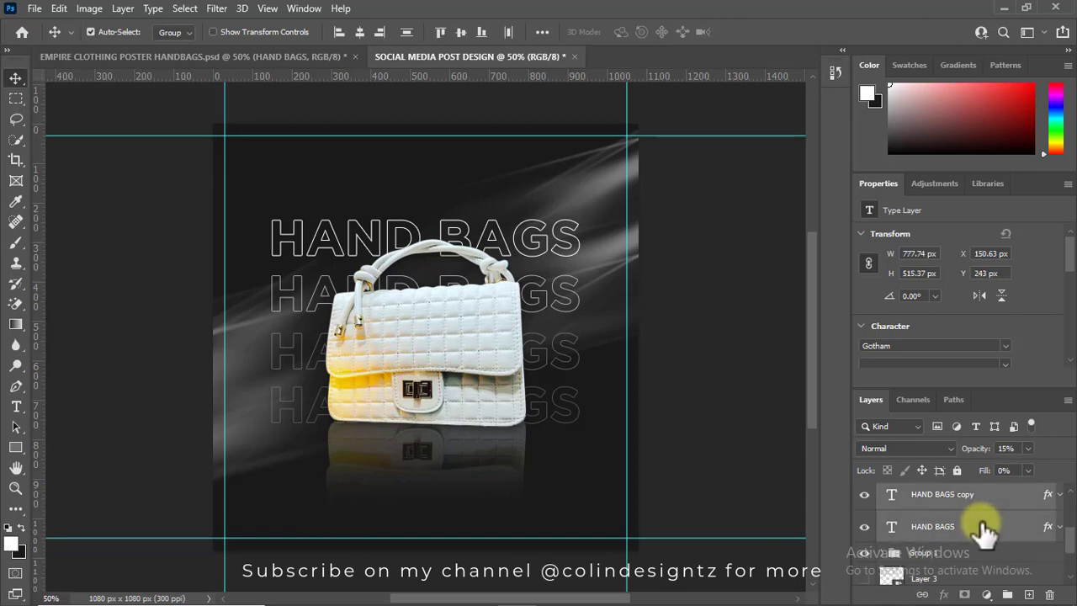
{"action": "key", "text": "ctrl+g"}
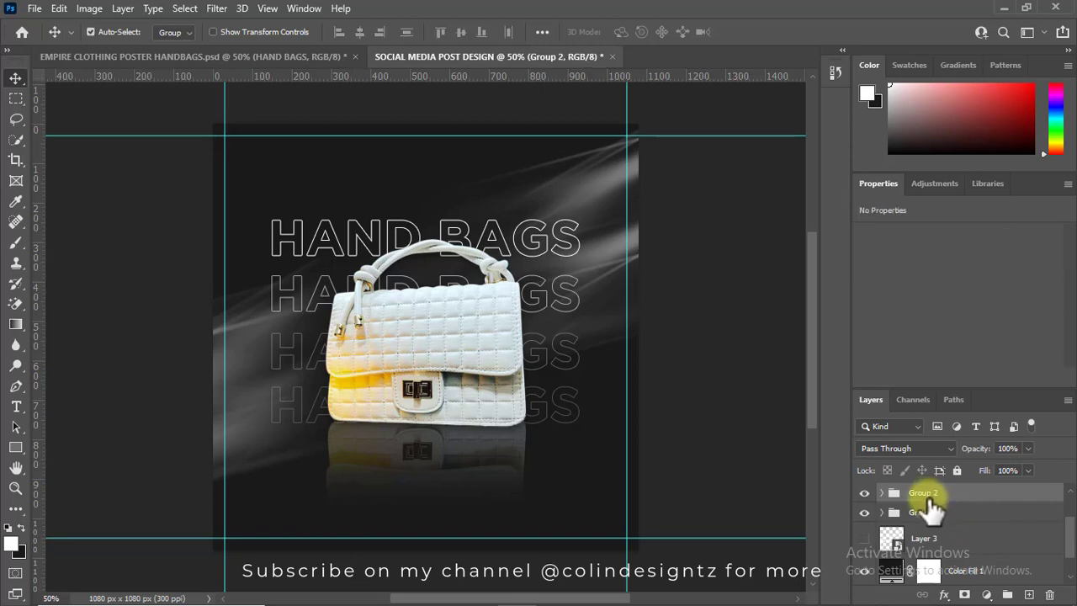
Rename the light streak group TXTURE BG and the text group TEXT.
{"action": "left_click", "coordinate": [917, 513]}
{"action": "left_click", "coordinate": [863, 512]}
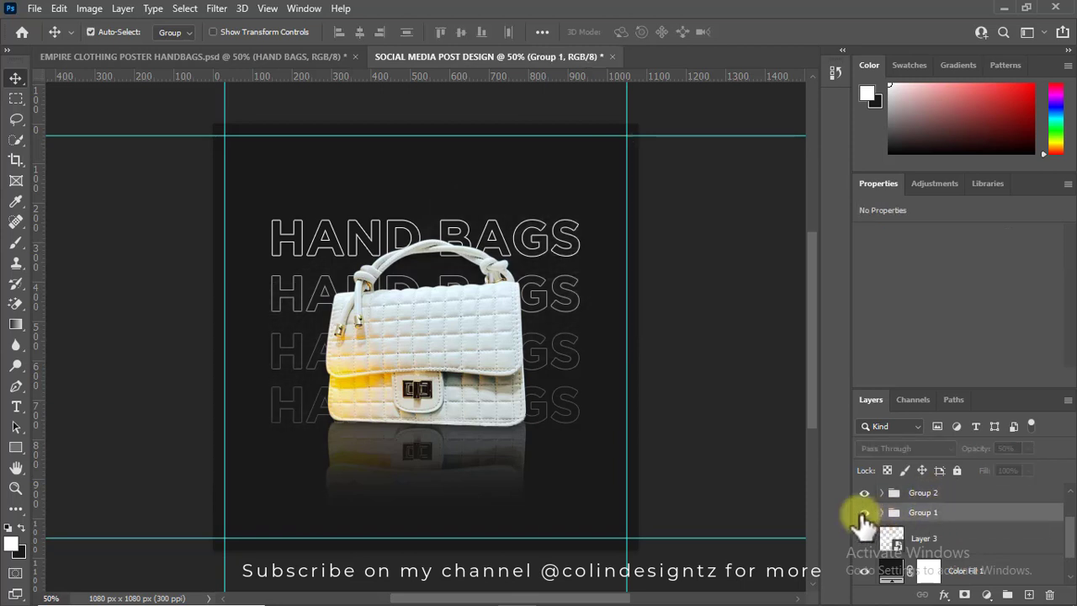
{"action": "double_click", "coordinate": [932, 512]}
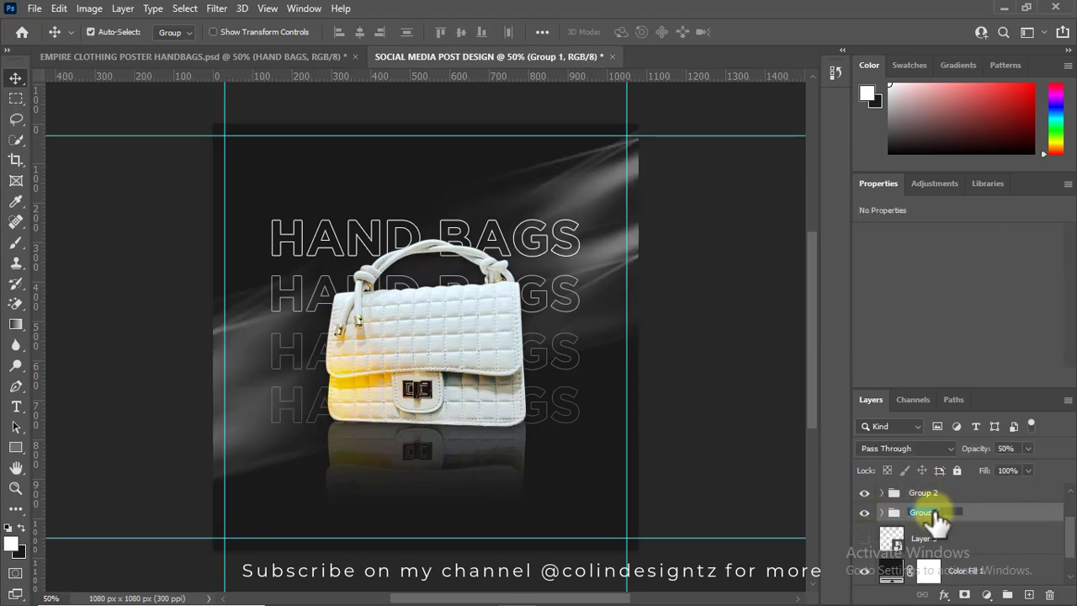
{"action": "type", "text": "TXTURE BG"}
{"action": "key", "text": "Return"}
{"action": "left_click", "coordinate": [930, 494]}
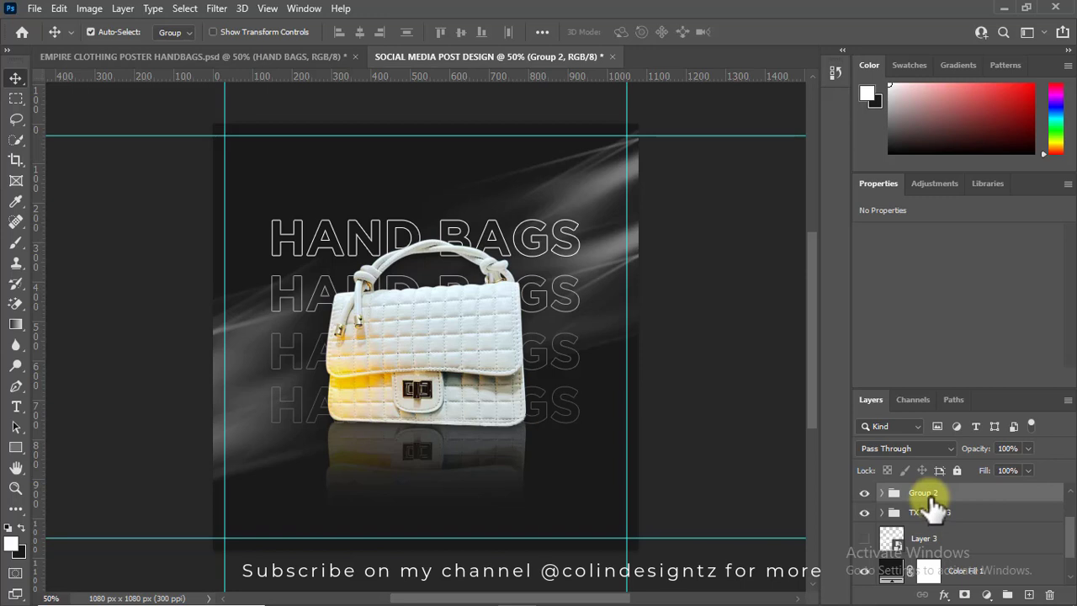
{"action": "double_click", "coordinate": [924, 493]}
{"action": "type", "text": "TEXT"}
{"action": "key", "text": "Return"}
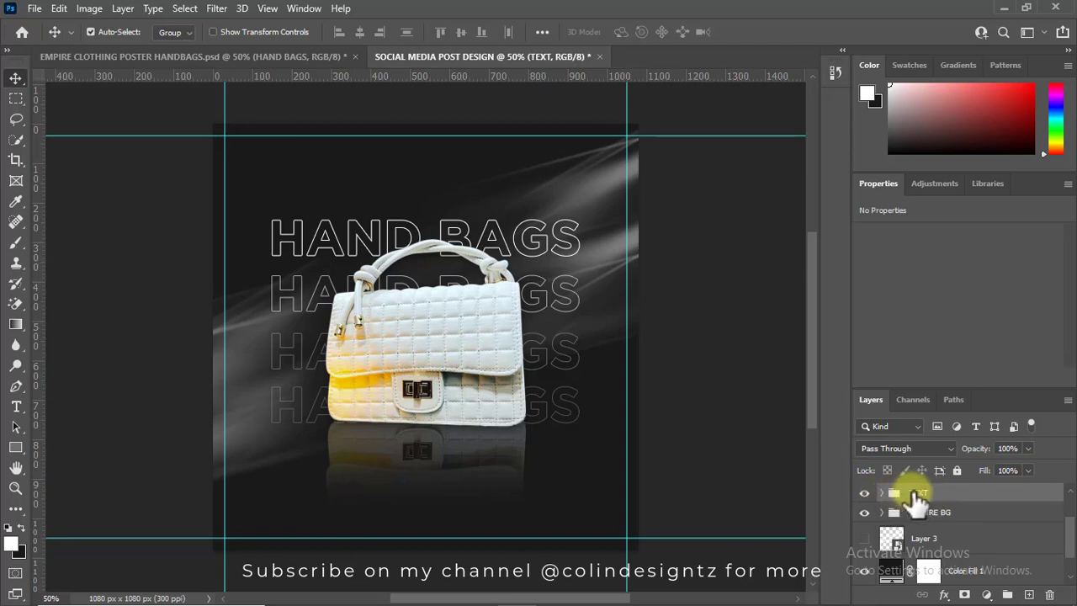
Duplicate the TEXT group as TEXT copy and hide the original.
{"action": "key", "text": "ctrl"}
{"action": "key", "text": "ctrl+j"}
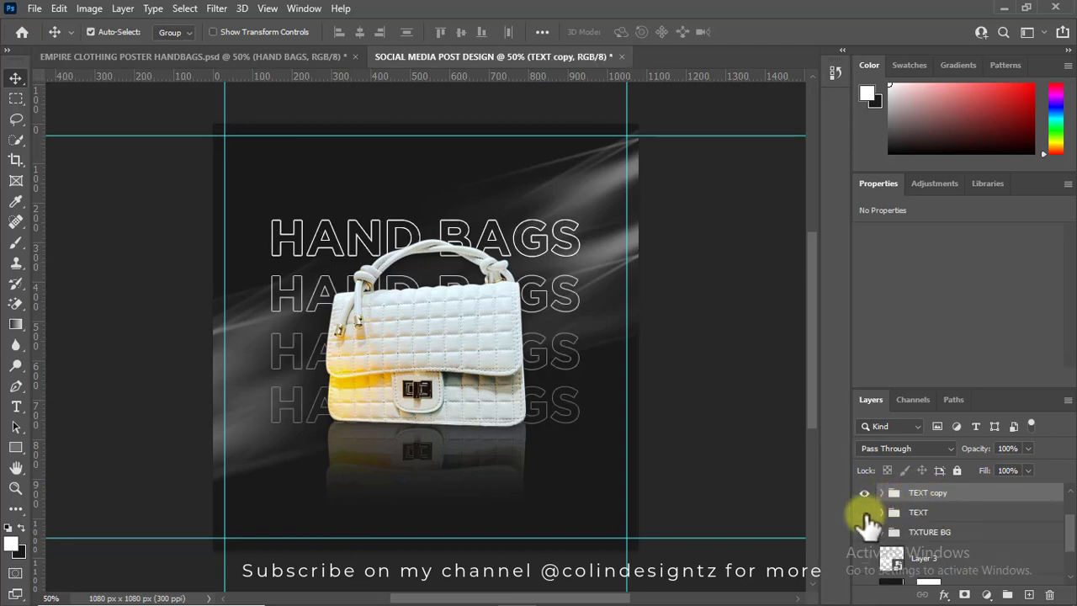
{"action": "left_click", "coordinate": [864, 512]}
Convert TEXT copy to a smart object and tilt the rows upward to the right.
{"action": "right_click", "coordinate": [925, 493]}
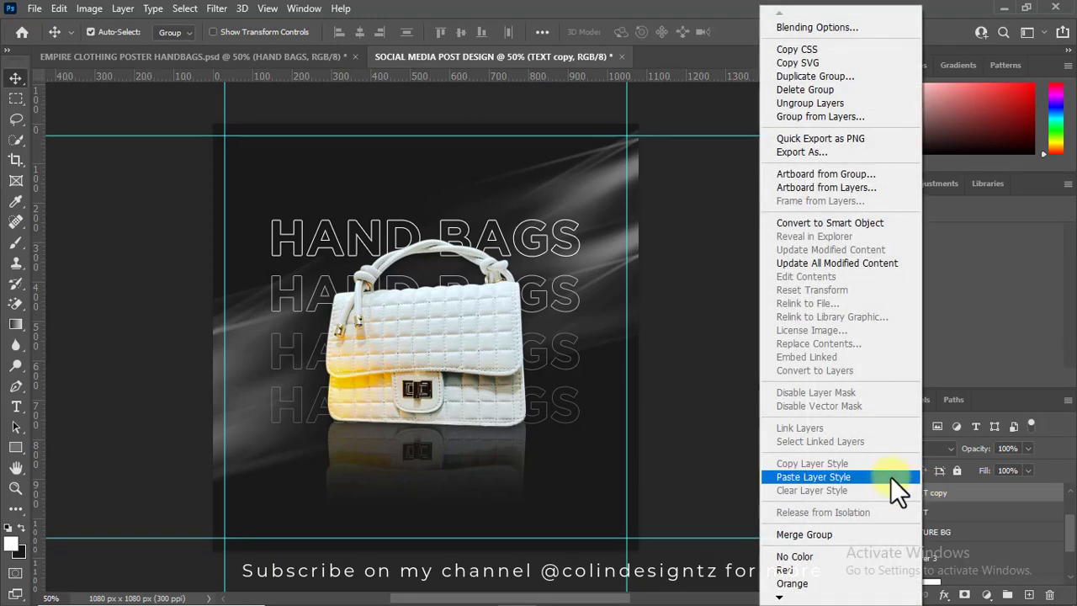
{"action": "left_click", "coordinate": [846, 222]}
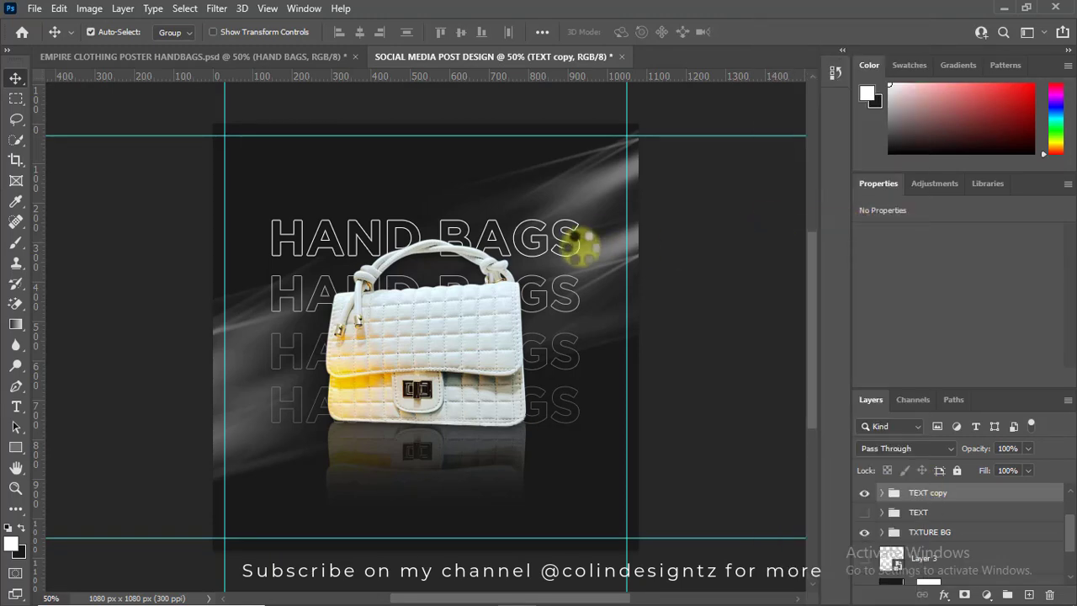
{"action": "key", "text": "ctrl+t"}
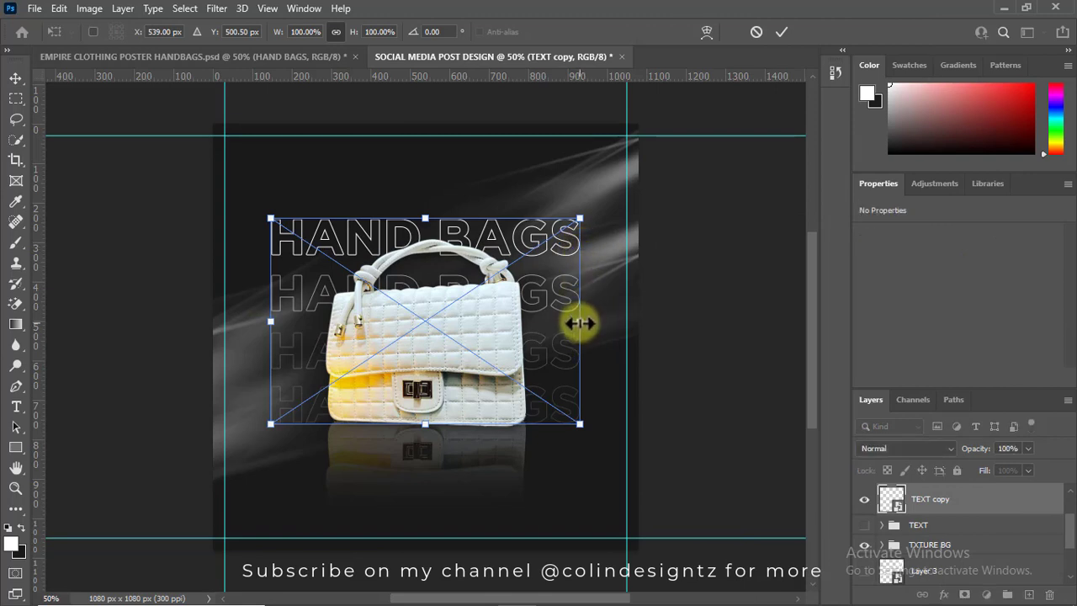
{"action": "left_click_drag", "start_coordinate": [580, 320], "coordinate": [574, 254]}
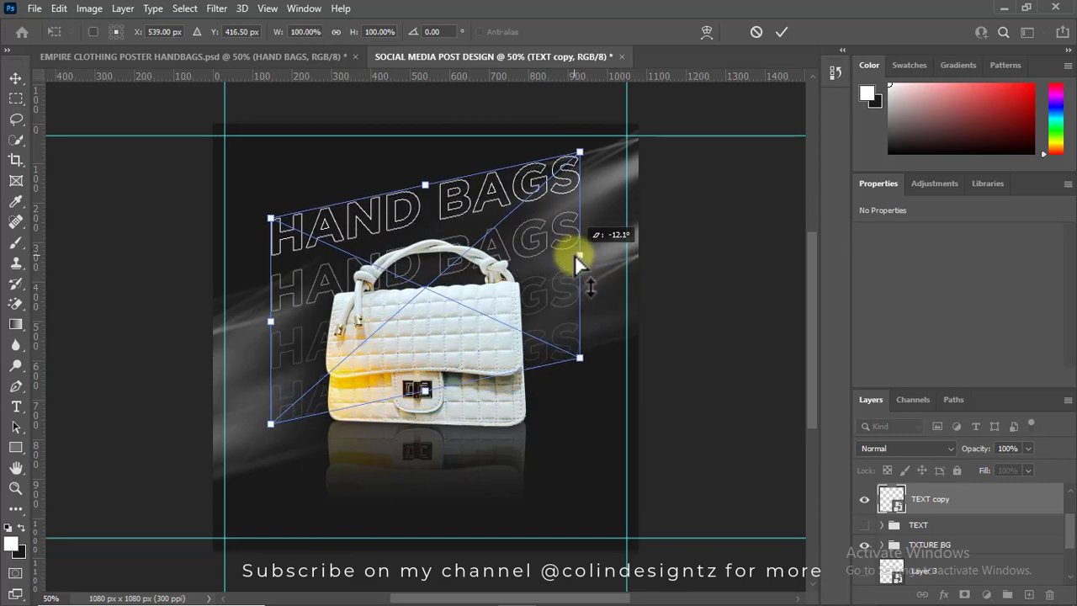
{"action": "key", "text": "Return"}
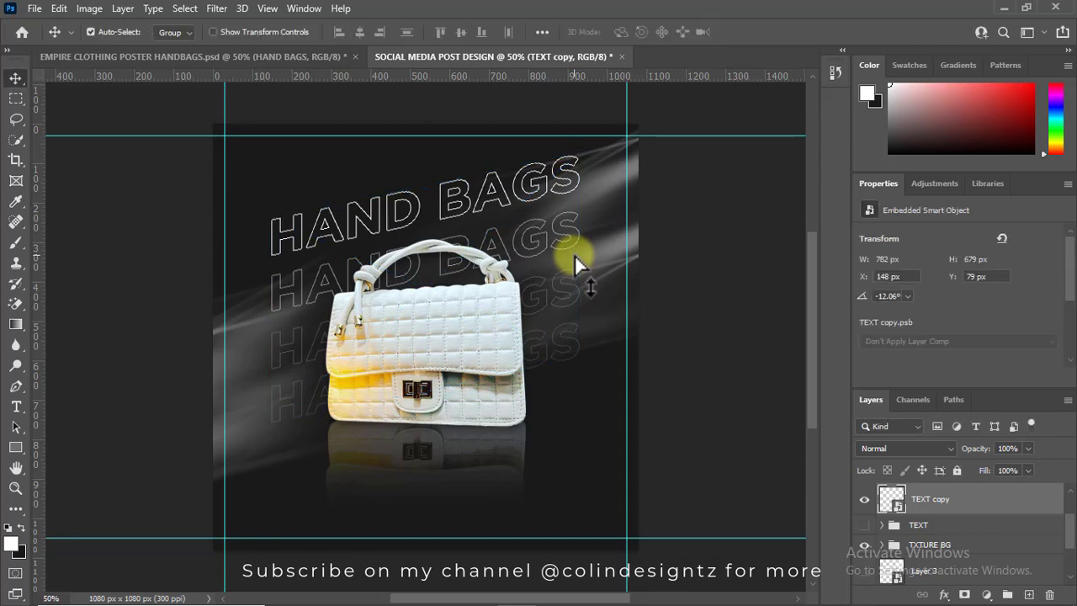
Centre the tilted text vertically, raise it, and skew so the right side drops slightly.
{"action": "key", "text": "ctrl+a"}
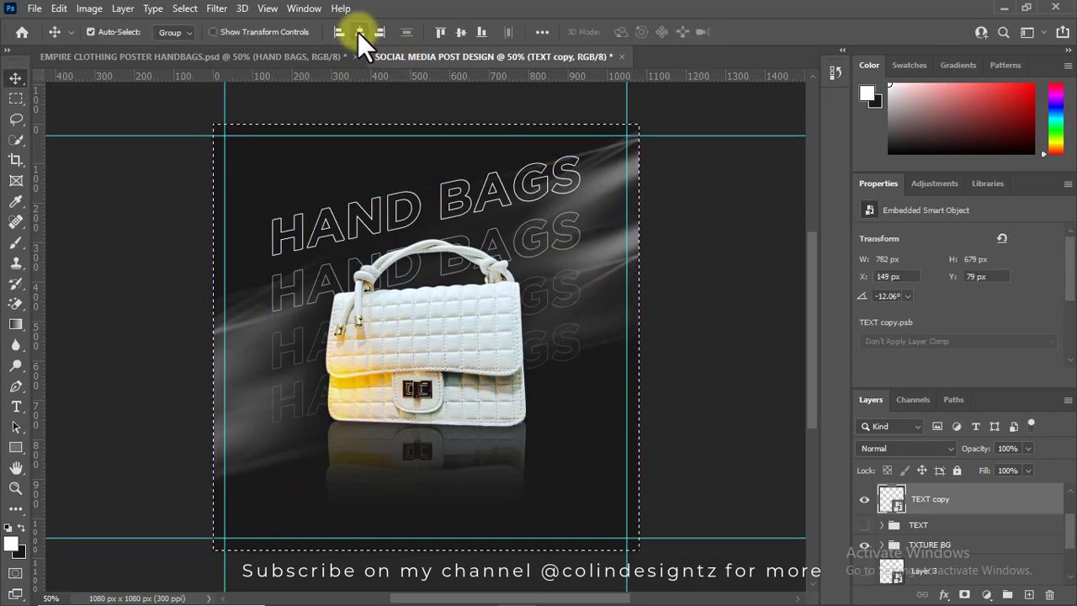
{"action": "left_click", "coordinate": [461, 32]}
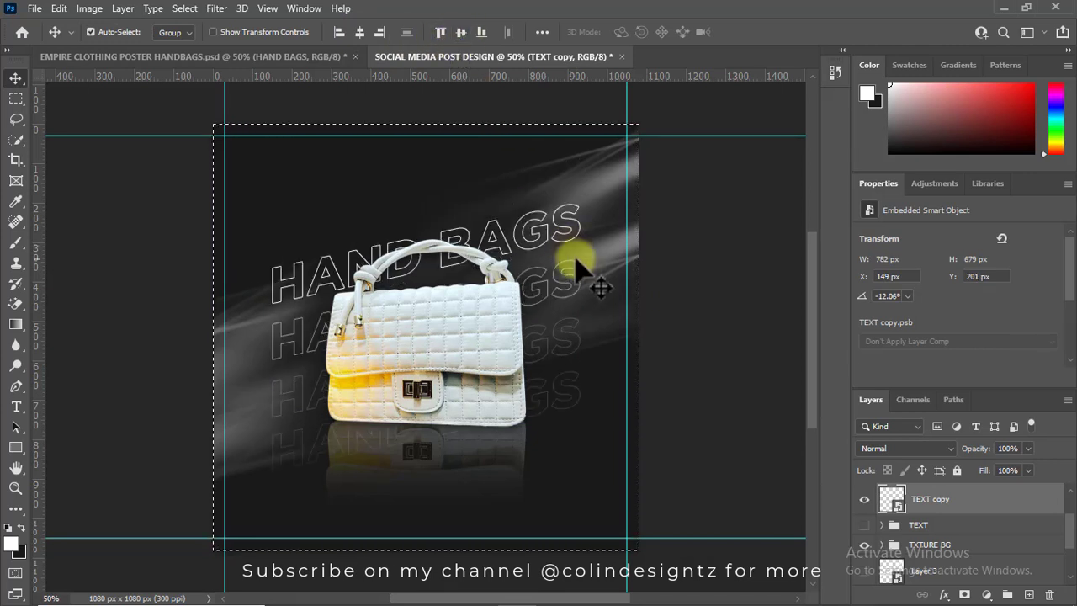
{"action": "key", "text": "ctrl+d"}
{"action": "key", "text": "ctrl+t"}
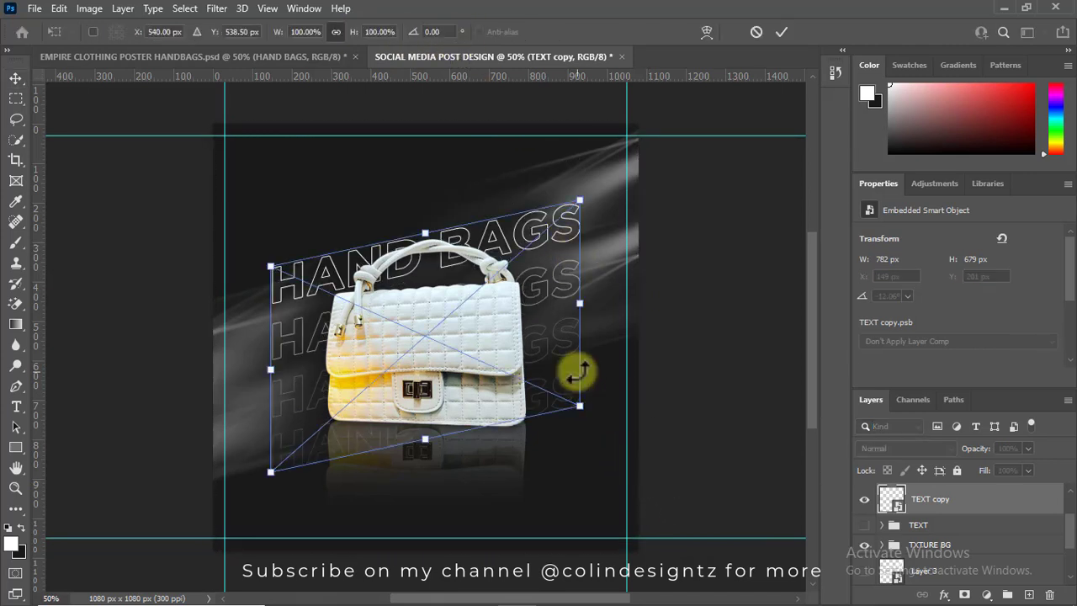
{"action": "left_click_drag", "start_coordinate": [554, 323], "coordinate": [555, 308]}
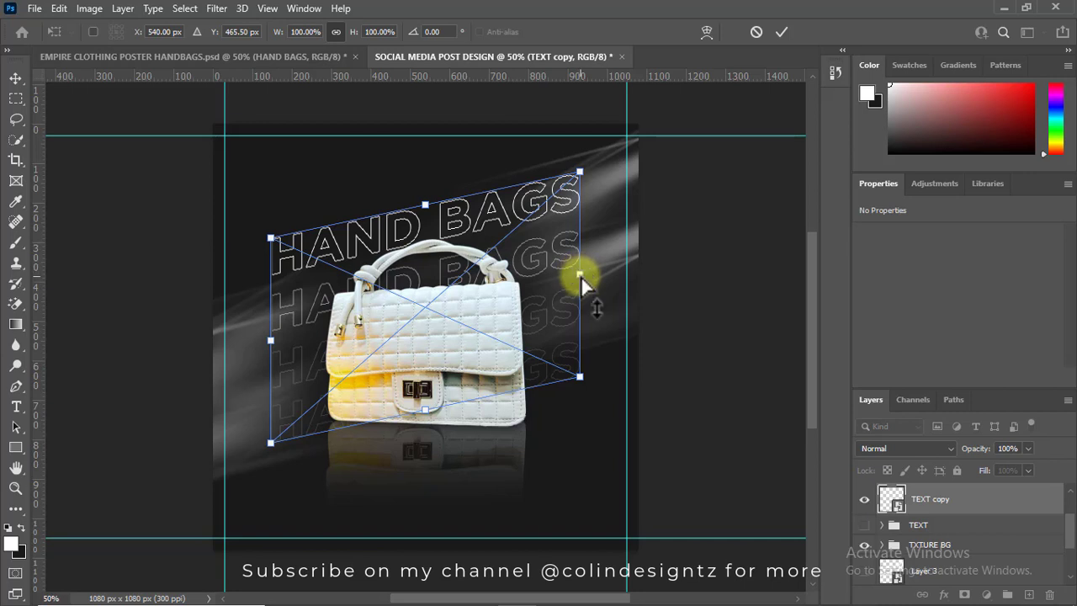
{"action": "mouse_move", "coordinate": [580, 276]}
{"action": "left_mouse_down"}
{"action": "mouse_move", "coordinate": [580, 289]}
{"action": "mouse_move", "coordinate": [556, 281]}
{"action": "left_mouse_up"}
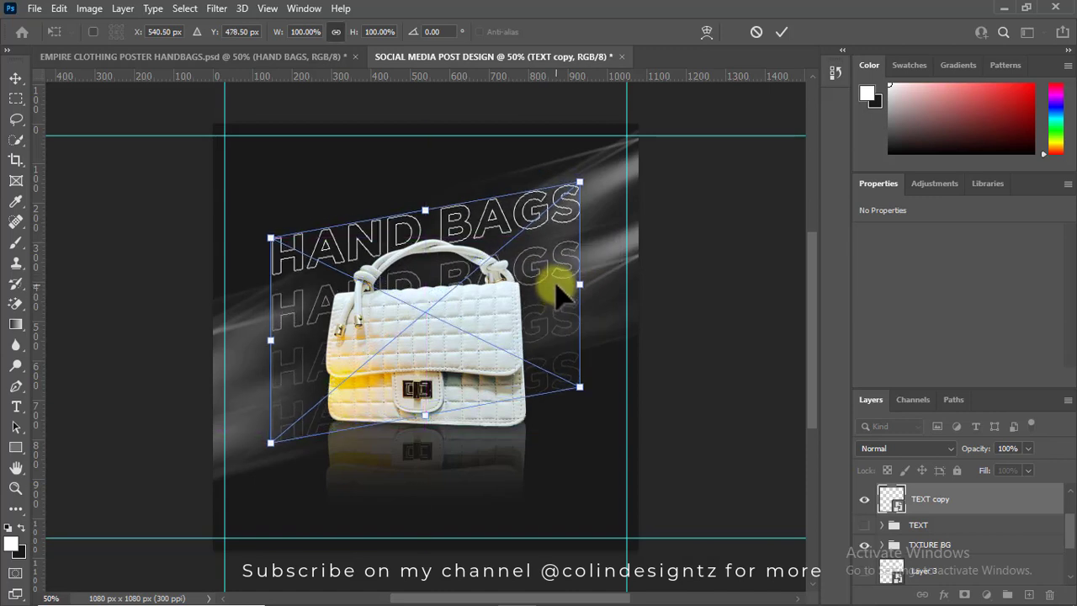
{"action": "key", "text": "Return"}
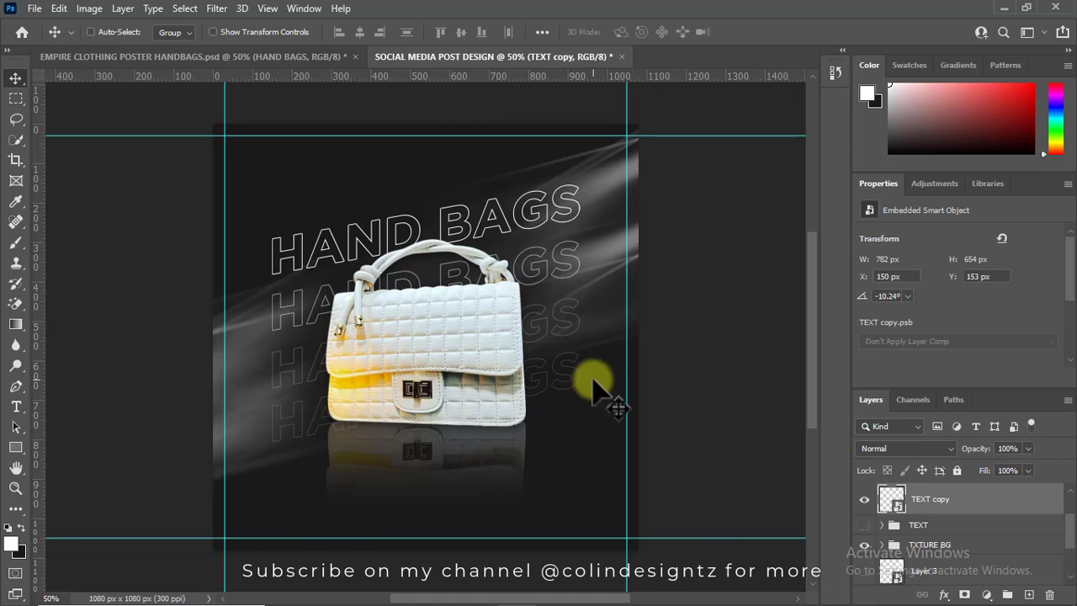
{"action": "key", "text": "ctrl+semicolon"}
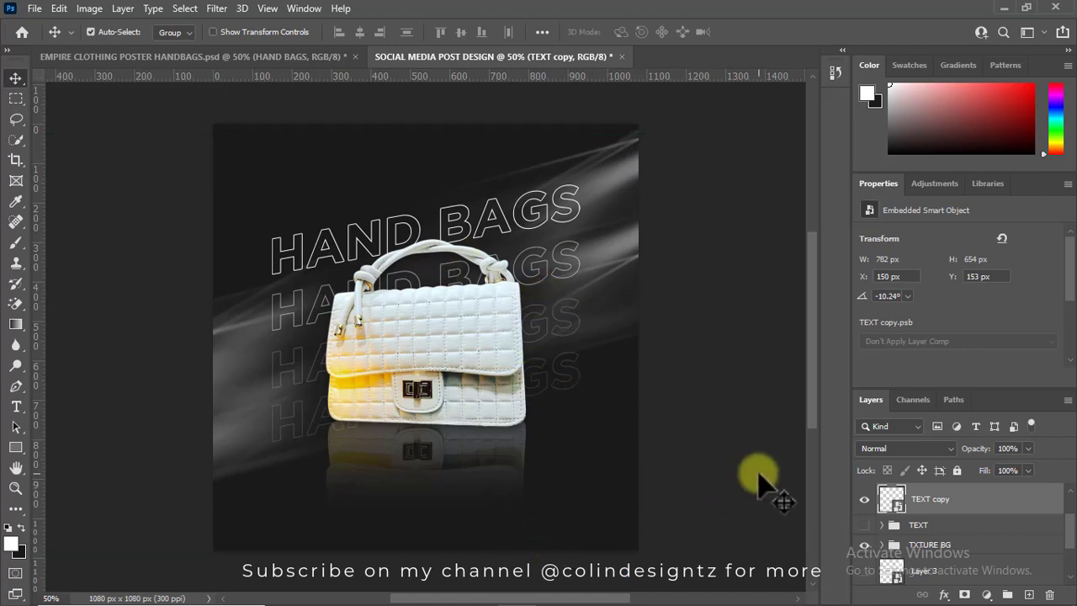
{"action": "key", "text": "ctrl+semicolon"}
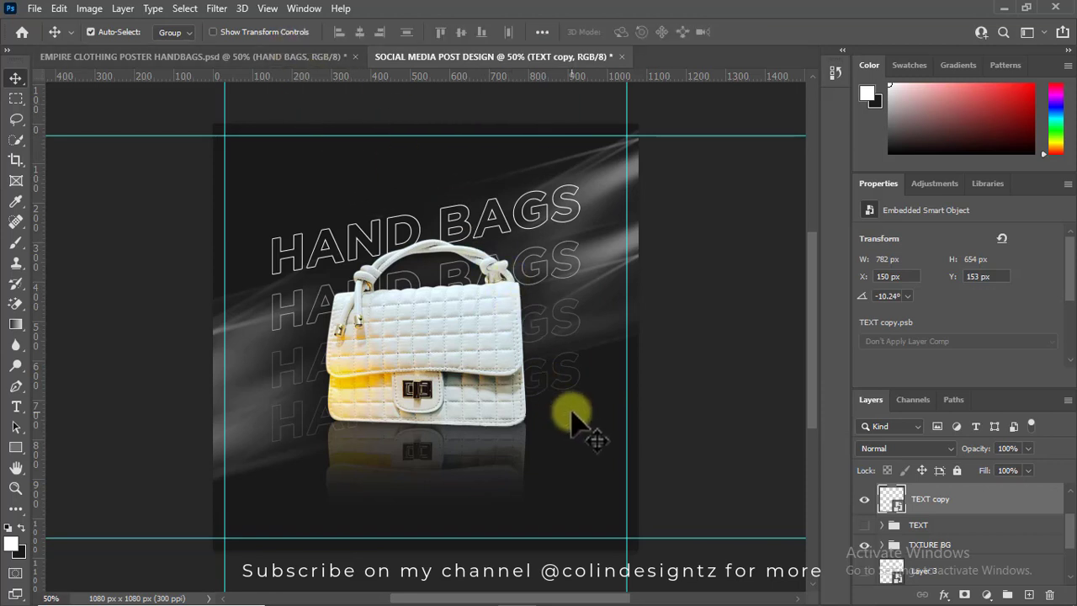
Sample the bag's yellow highlight as the paint colour and add an empty layer above the Hand Bag group.
{"action": "key", "text": "i"}
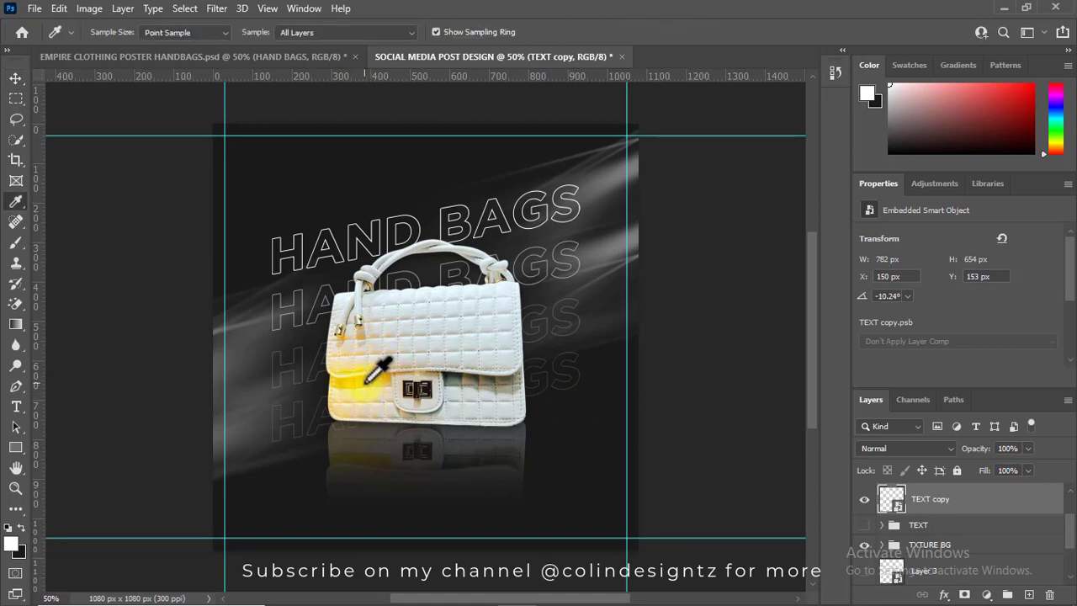
{"action": "left_click", "coordinate": [360, 378]}
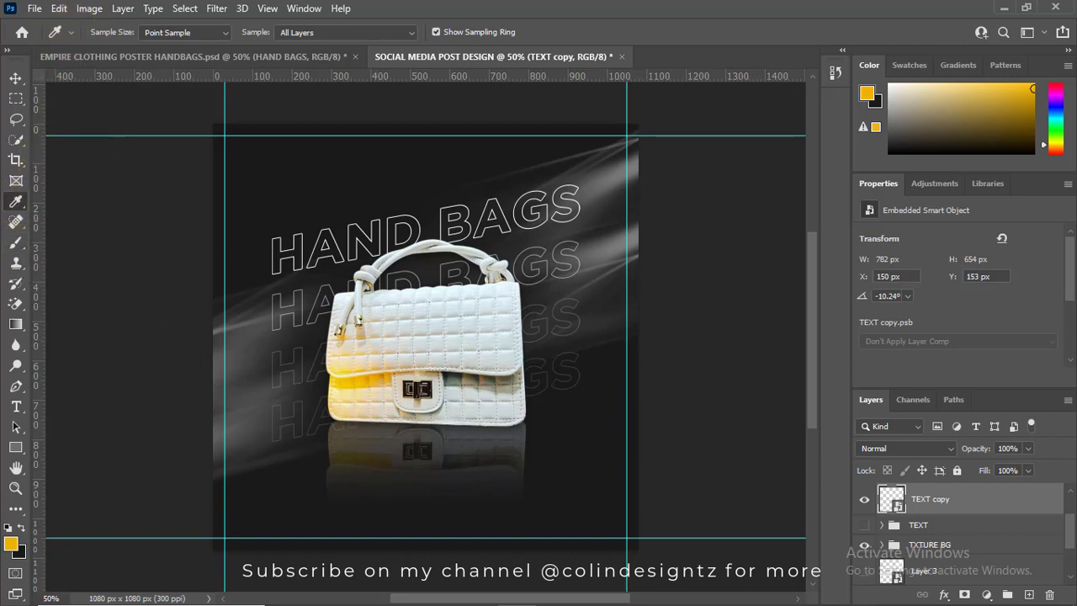
{"action": "left_click_drag", "start_coordinate": [1070, 539], "coordinate": [1069, 476]}
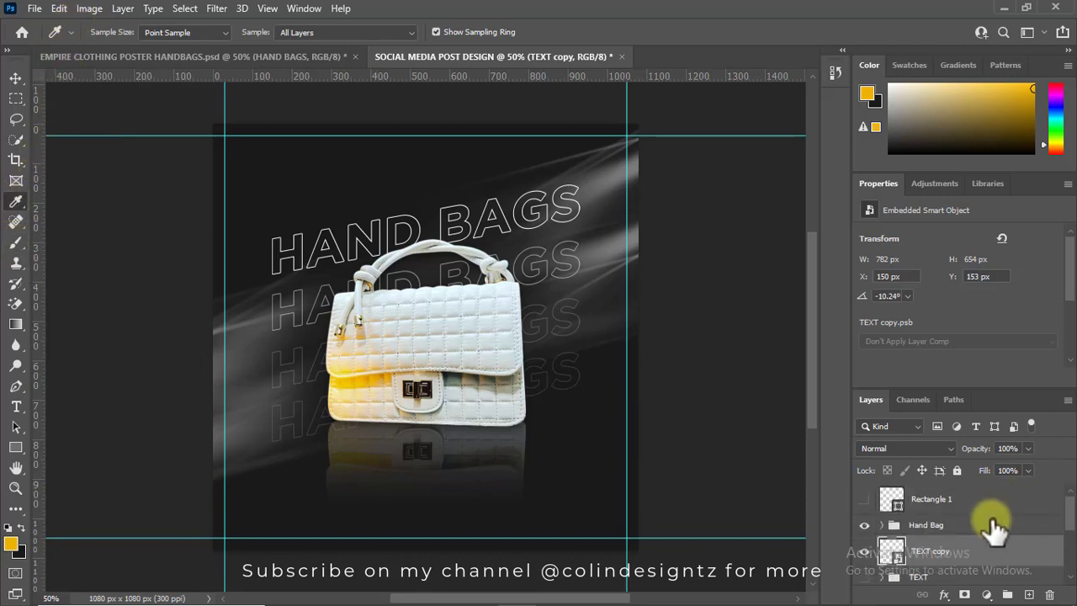
{"action": "left_click", "coordinate": [992, 524]}
{"action": "left_click", "coordinate": [1028, 594]}
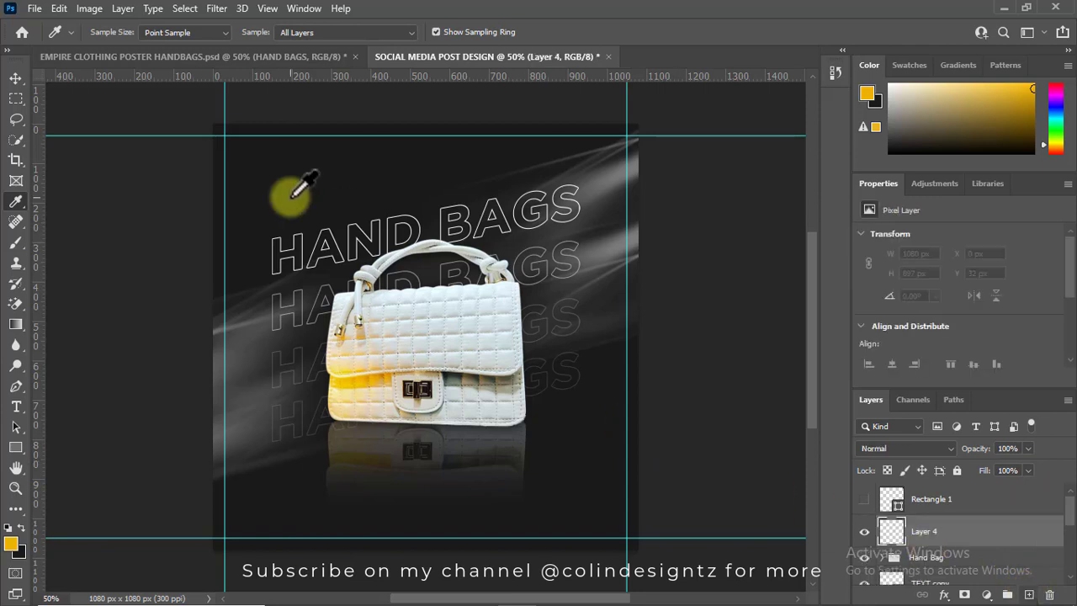
Load the Sunburst 1 brush preset at a size of 401 px.
{"action": "left_click", "coordinate": [16, 243]}
{"action": "left_click", "coordinate": [114, 33]}
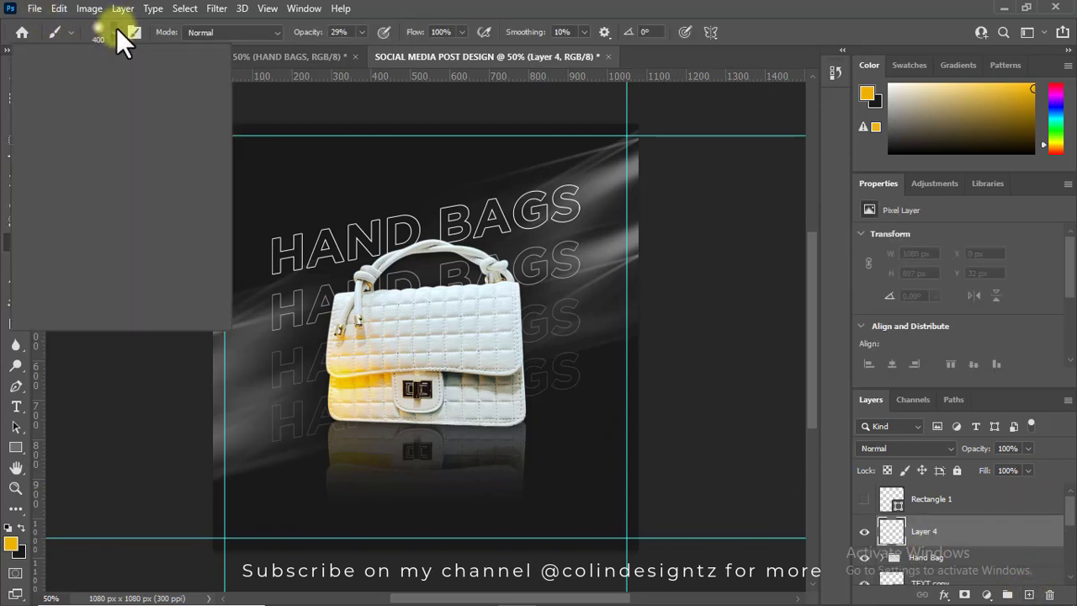
{"action": "mouse_move", "coordinate": [191, 218]}
{"action": "left_mouse_down"}
{"action": "mouse_move", "coordinate": [189, 285]}
{"action": "mouse_move", "coordinate": [188, 247]}
{"action": "left_mouse_up"}
{"action": "scroll", "coordinate": [188, 247], "scroll_direction": "up", "scroll_amount": 1}
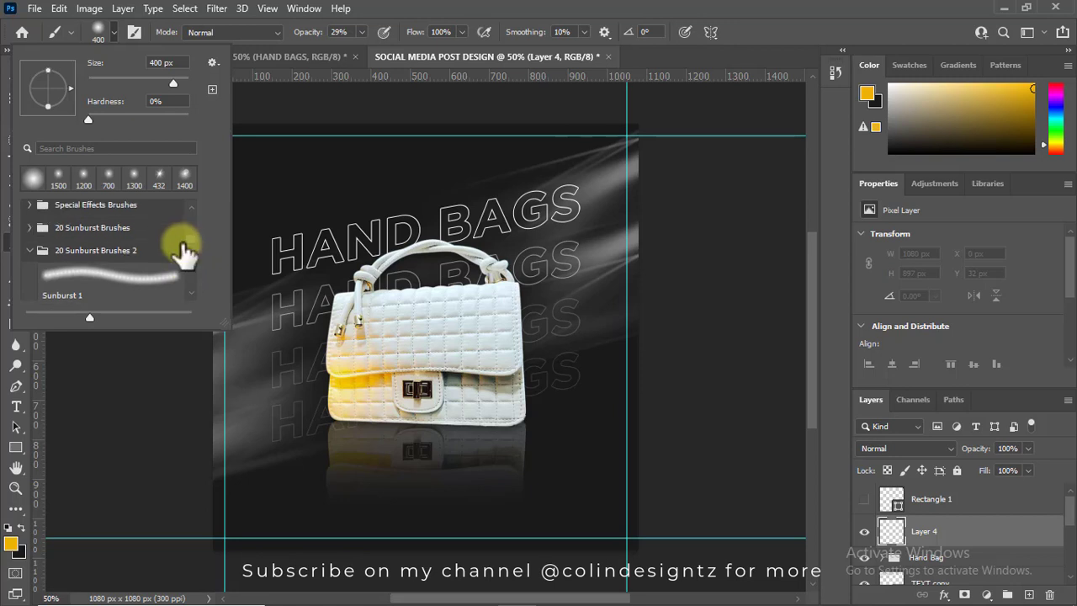
{"action": "left_click", "coordinate": [150, 269]}
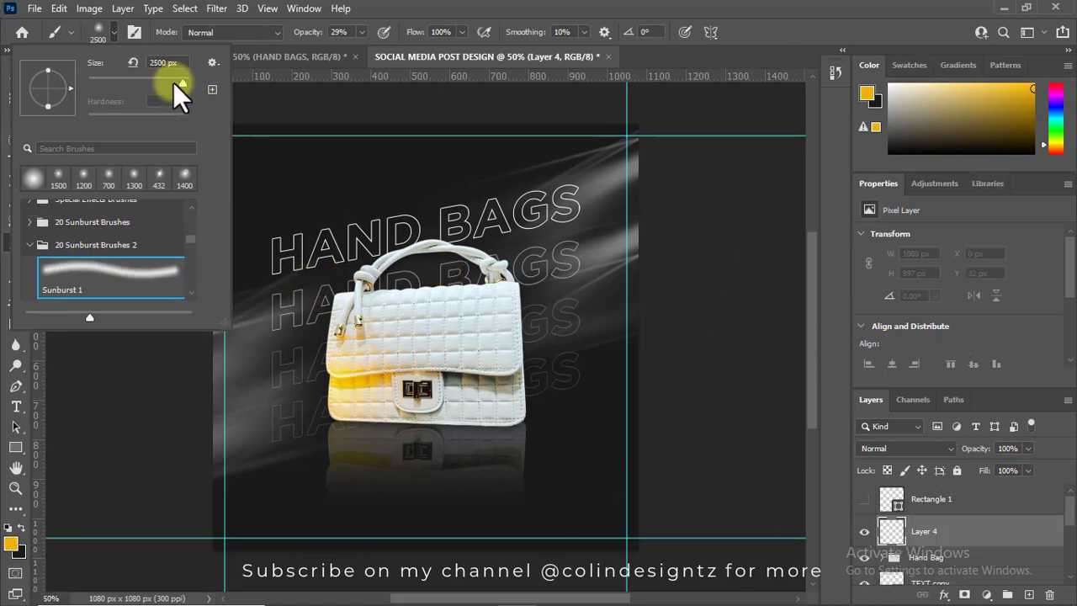
{"action": "type", "text": "401"}
{"action": "key", "text": "Return"}
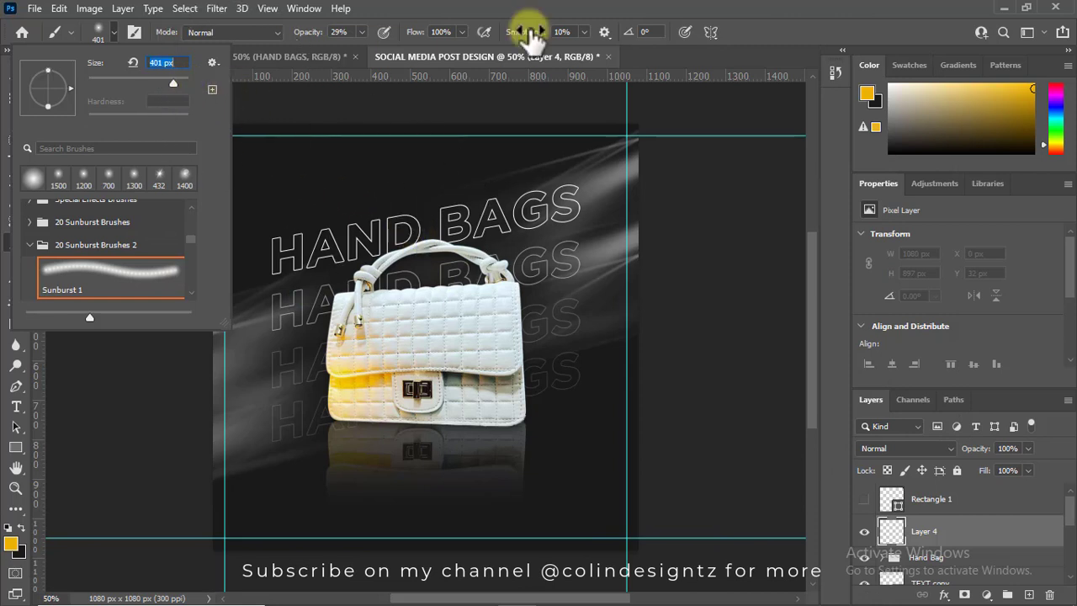
{"action": "key", "text": "Return"}
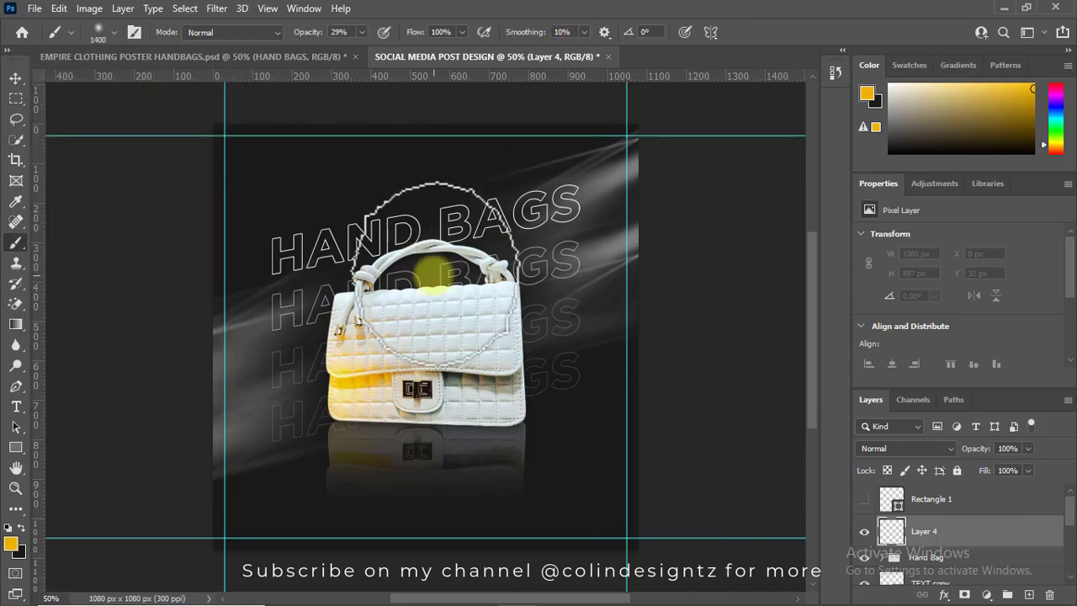
Stamp soft yellow sunburst glows left of the bag and along the poster's right edge.
{"action": "left_click", "coordinate": [290, 336]}
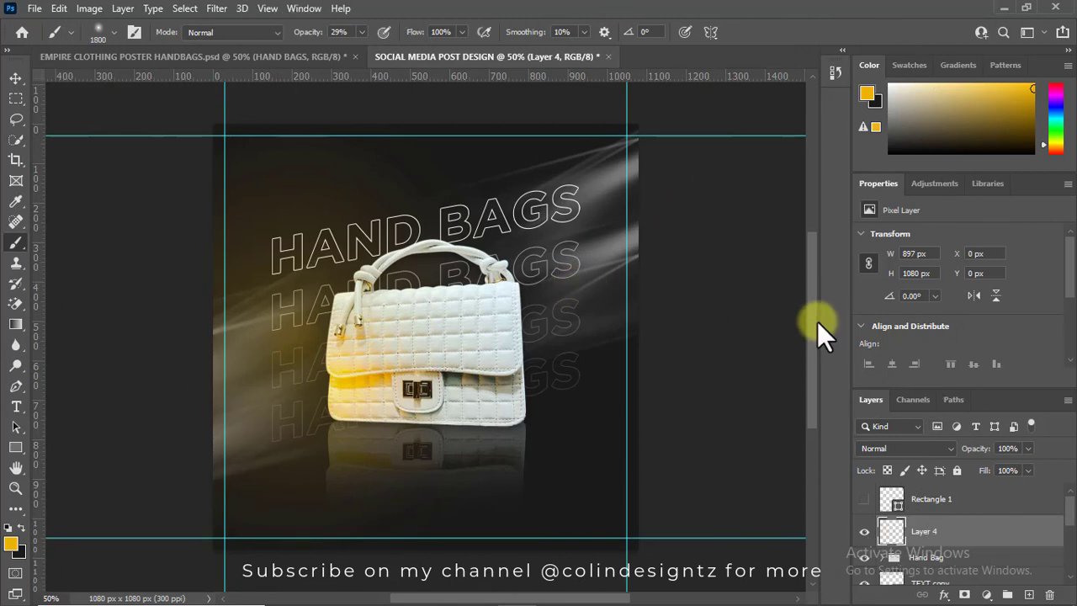
{"action": "left_click_drag", "start_coordinate": [814, 321], "coordinate": [812, 288]}
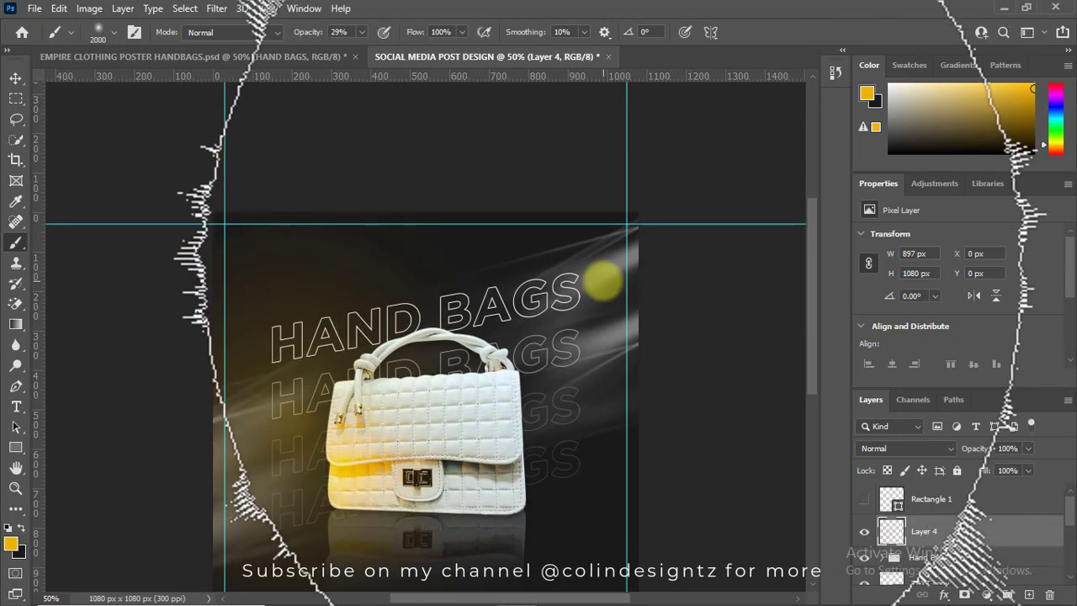
{"action": "key", "text": "ctrl+minus"}
{"action": "key", "text": "ctrl+minus"}
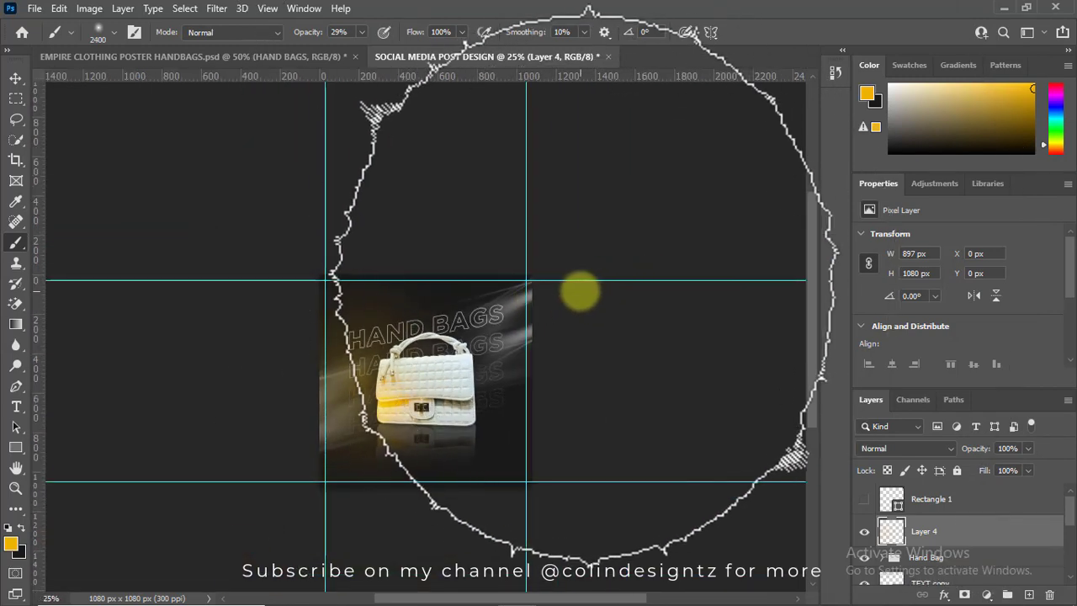
{"action": "left_click", "coordinate": [583, 292]}
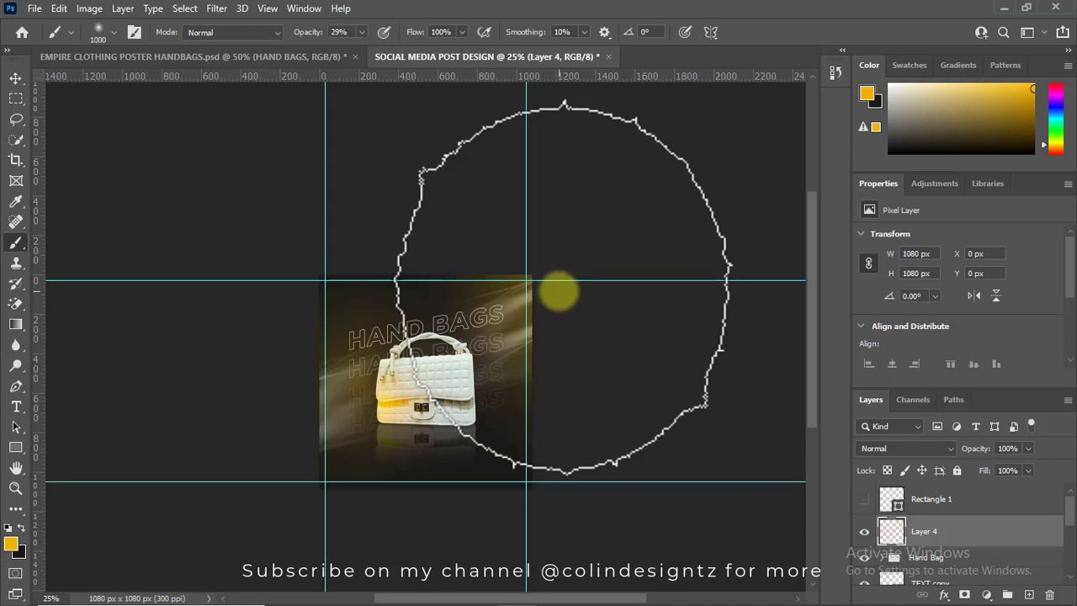
Shrink the Sunburst brush in three steps, then enlarge it slightly.
{"action": "key", "text": "bracketleft"}
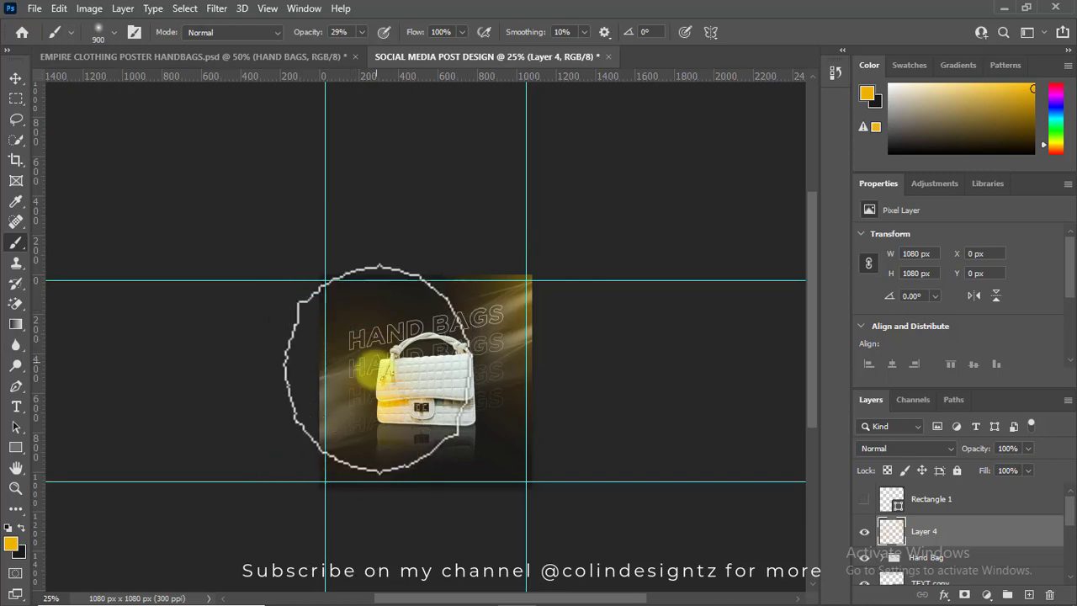
{"action": "scroll", "coordinate": [370, 385], "scroll_direction": "up", "scroll_amount": 2}
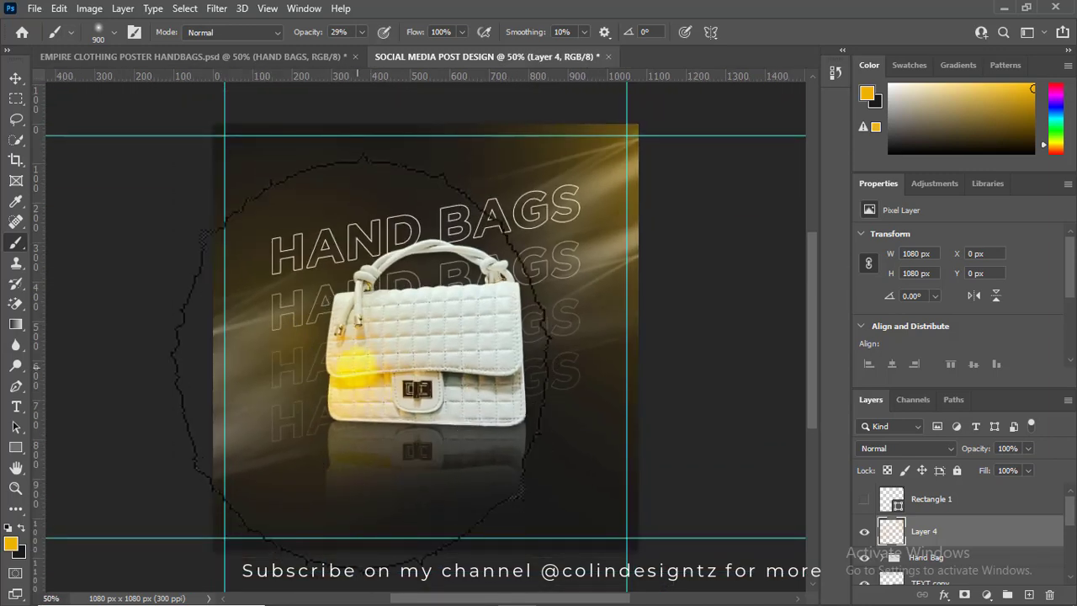
{"action": "key", "text": "bracketleft"}
{"action": "key", "text": "bracketleft"}
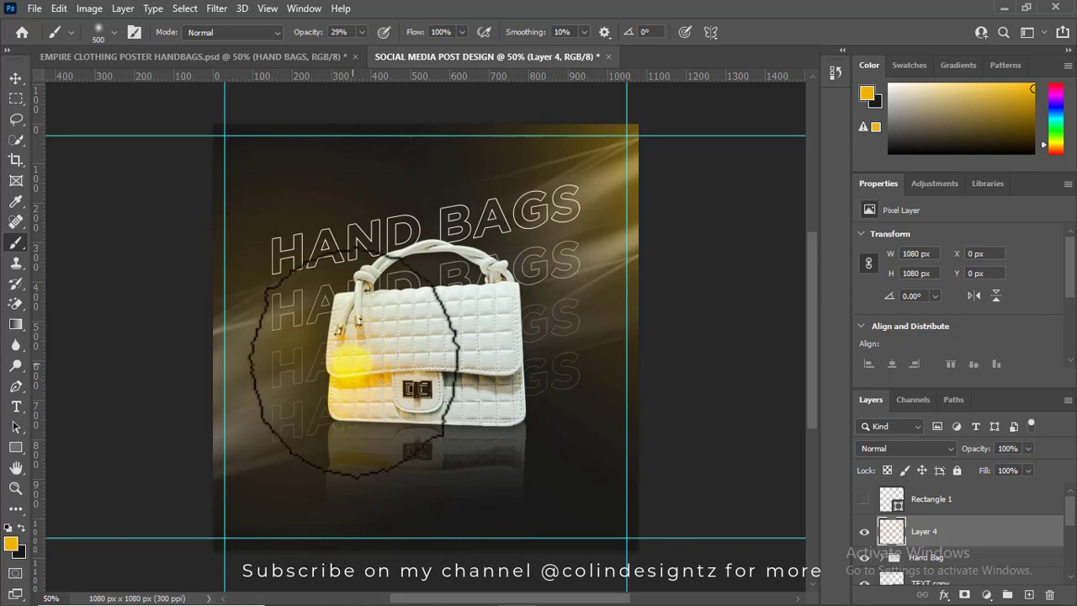
{"action": "key", "text": "bracketleft"}
{"action": "key", "text": "bracketleft"}
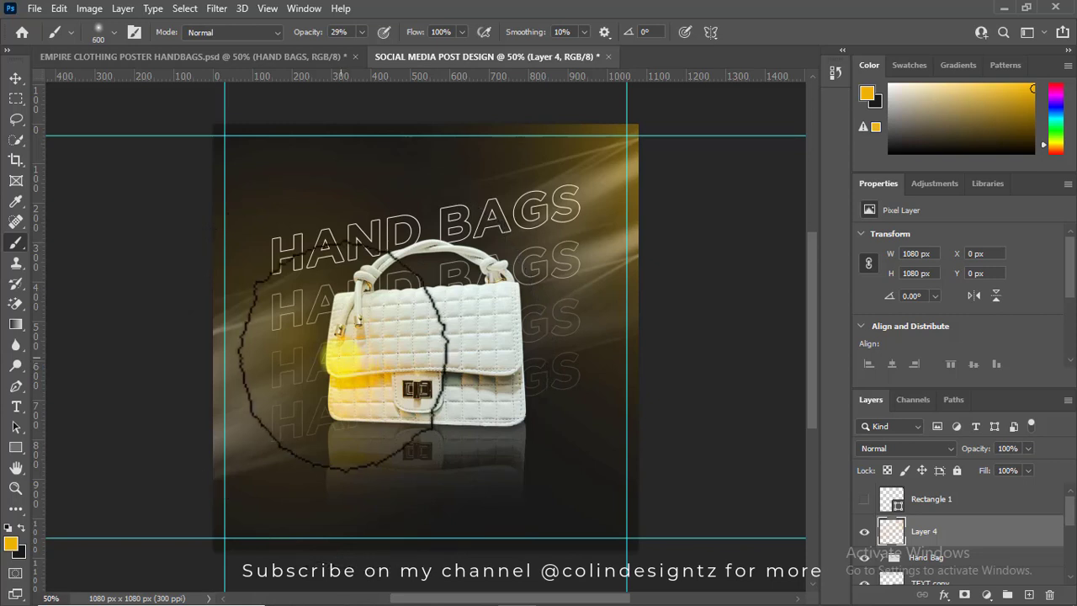
{"action": "key", "text": "bracketright"}
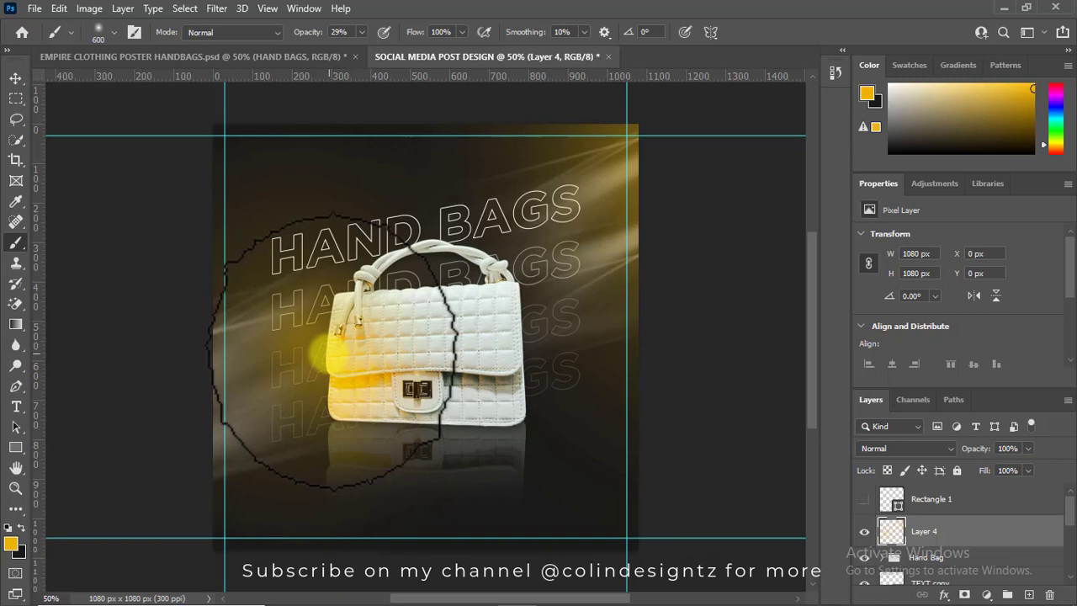
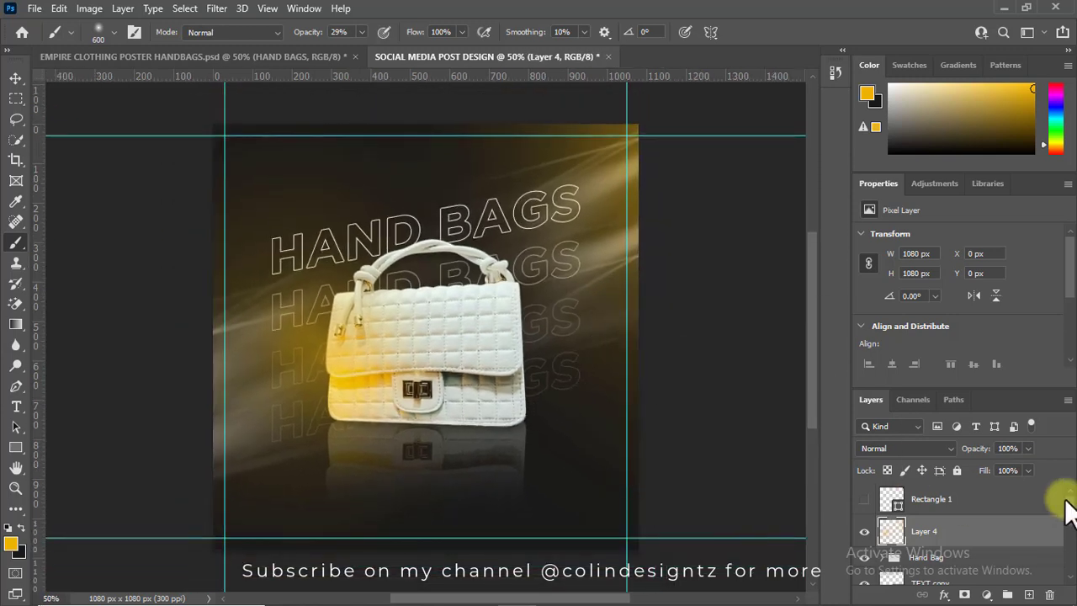
Copy the poster's 'Moshi Stand First Floor' Location group into the post's top-right corner.
{"action": "key", "text": "v"}
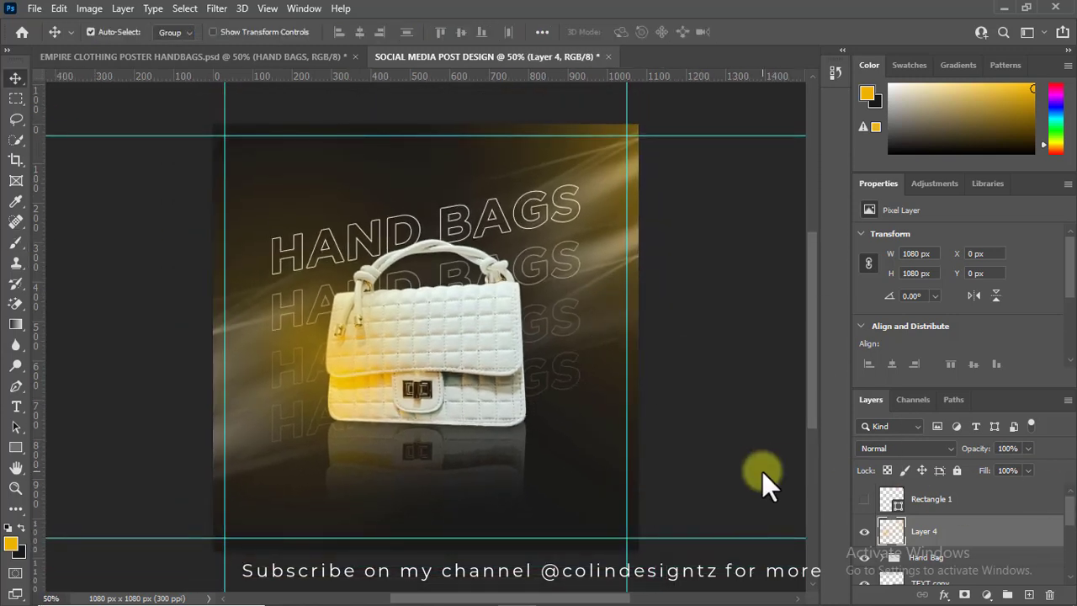
{"action": "left_click", "coordinate": [230, 54]}
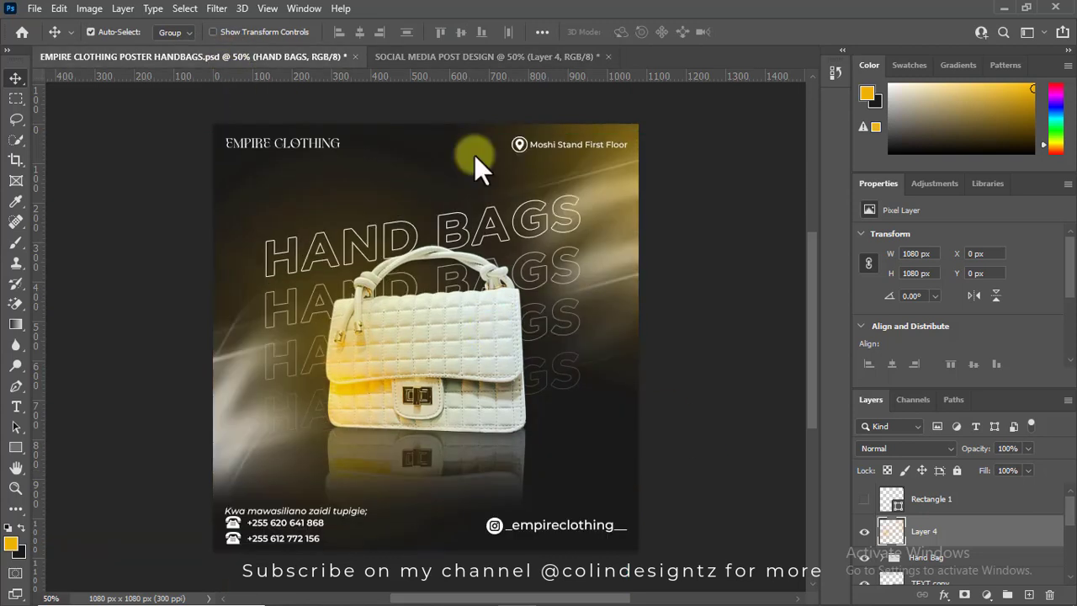
{"action": "left_click", "coordinate": [519, 145]}
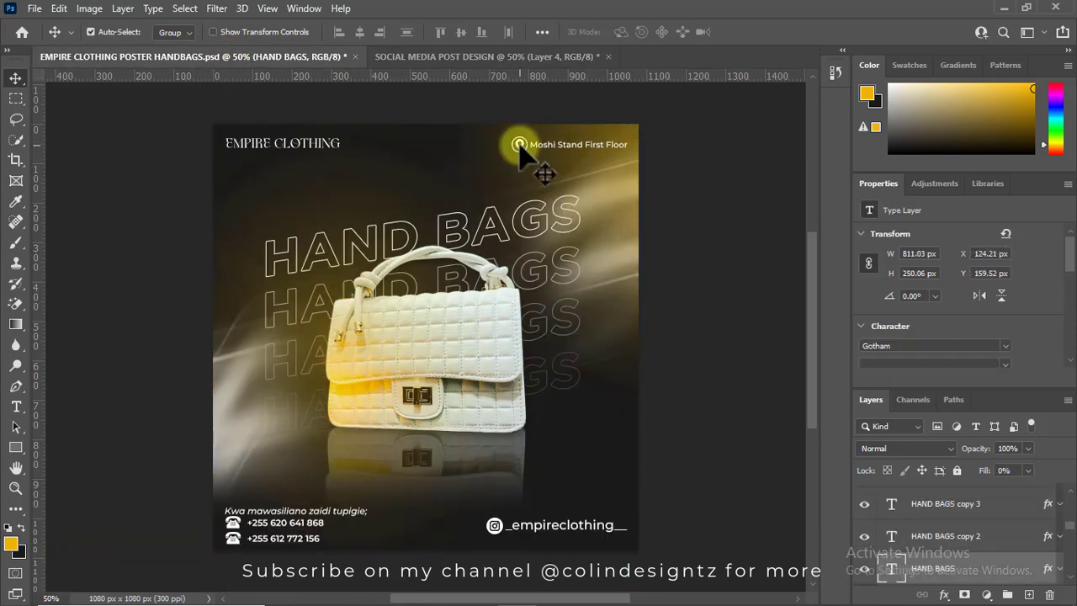
{"action": "left_click", "coordinate": [881, 492]}
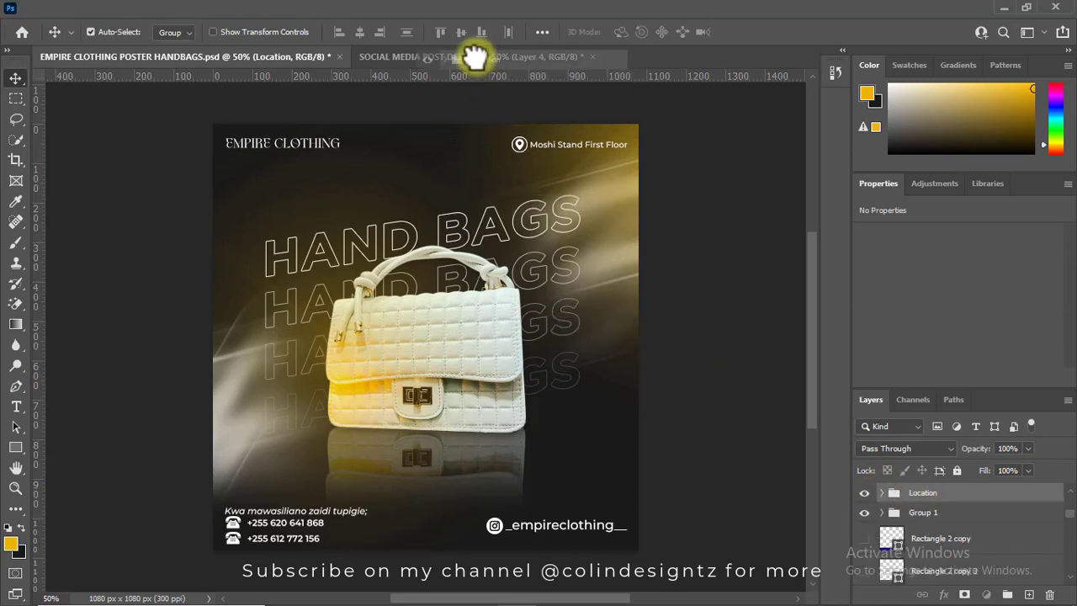
{"action": "left_click_drag", "start_coordinate": [475, 57], "coordinate": [525, 153]}
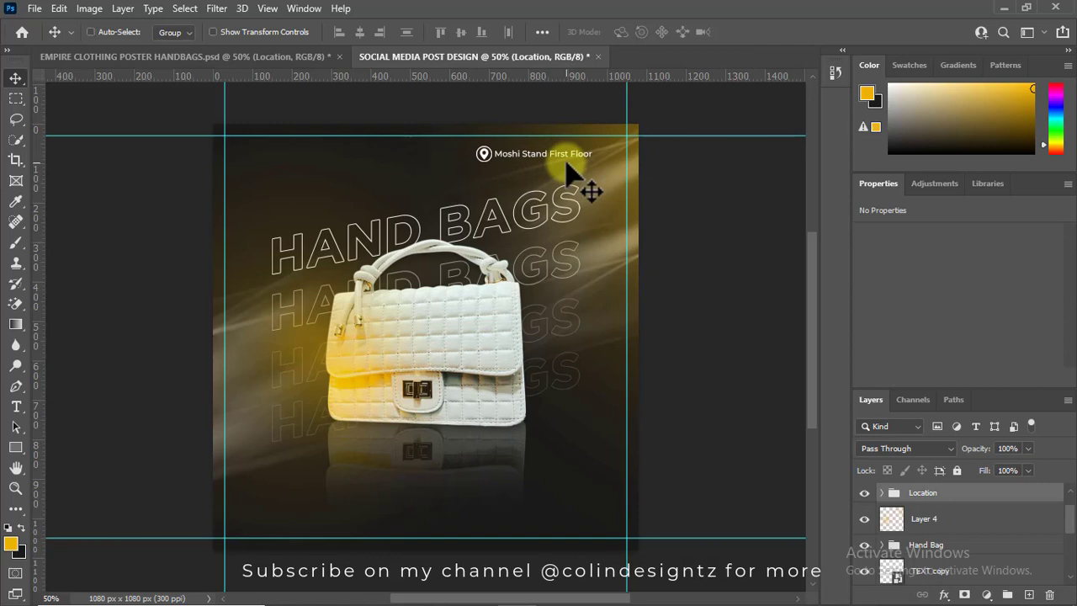
{"action": "key", "text": "ctrl+t"}
{"action": "left_click_drag", "start_coordinate": [544, 155], "coordinate": [579, 156]}
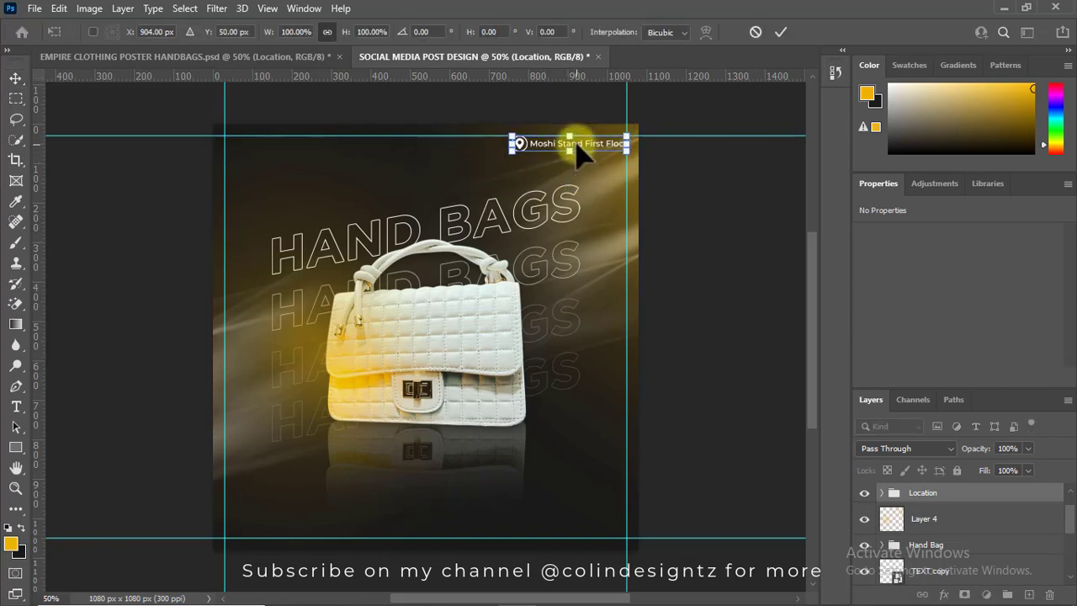
{"action": "key", "text": "Return"}
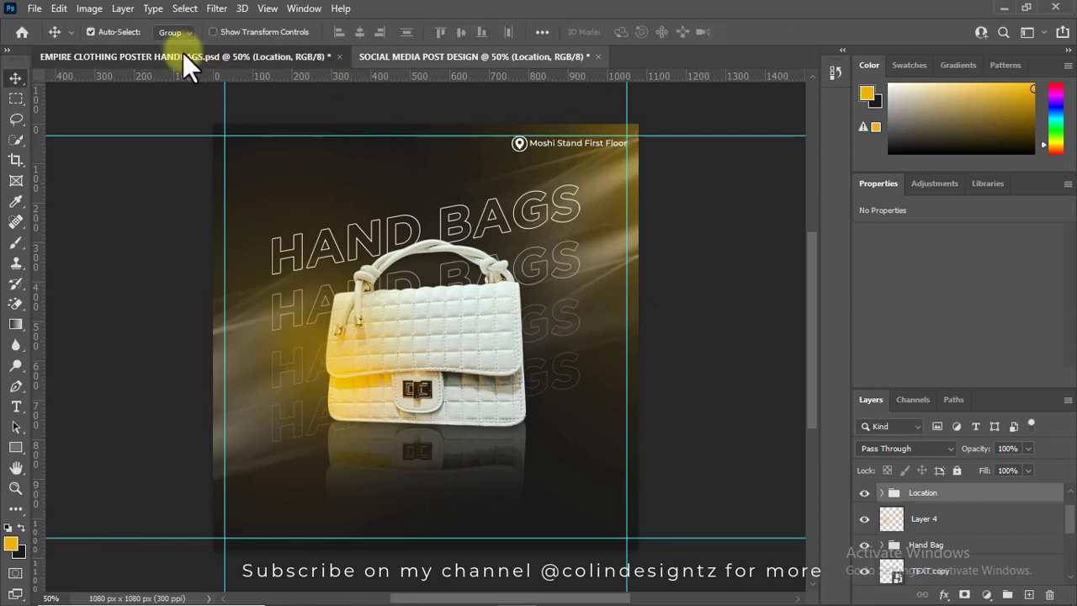
Copy the poster's EMPIRE CLOTHING text layer into the post and place it top-left.
{"action": "left_click", "coordinate": [182, 52]}
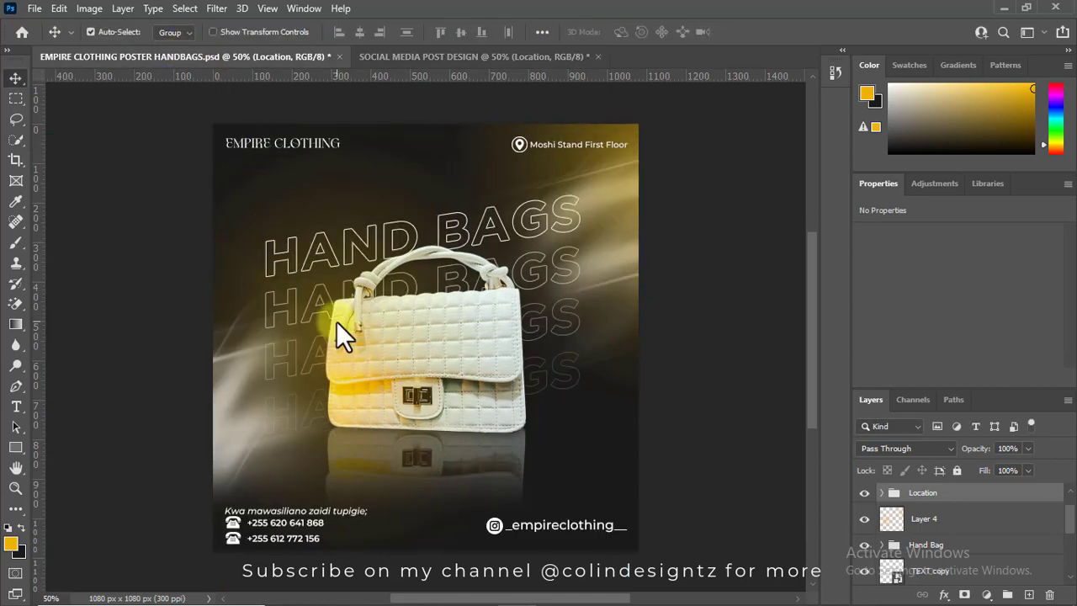
{"action": "left_click", "coordinate": [256, 151]}
{"action": "left_click", "coordinate": [904, 498]}
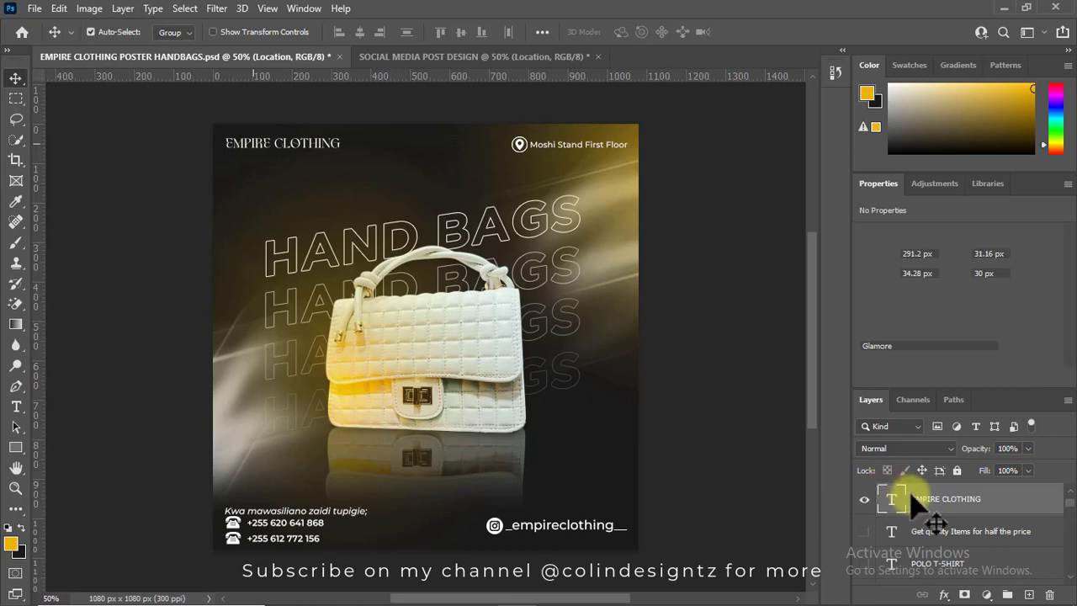
{"action": "left_click", "coordinate": [475, 59]}
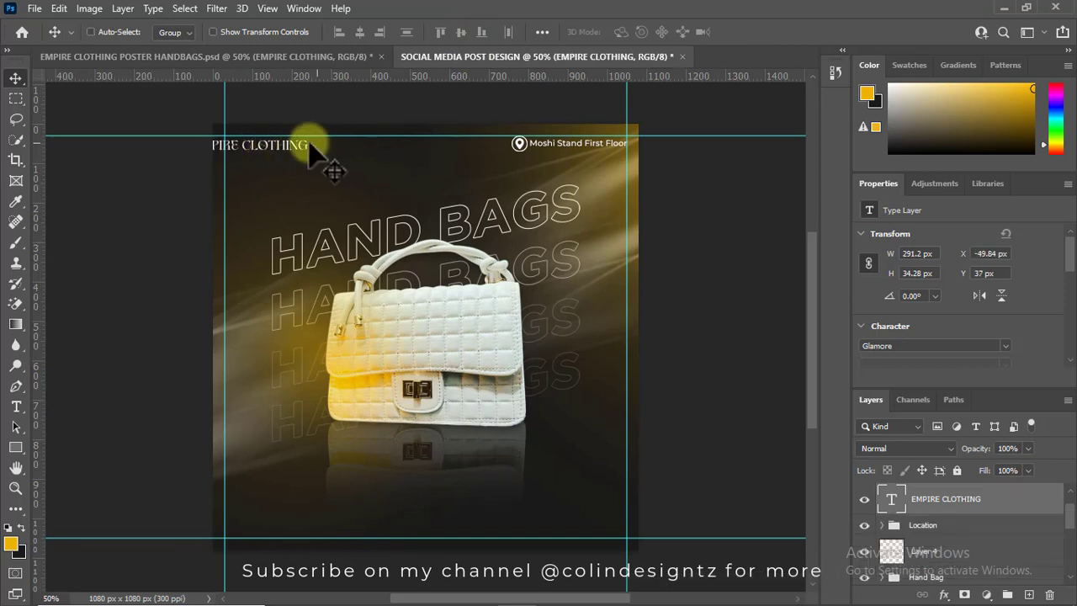
{"action": "key", "text": "ctrl+t"}
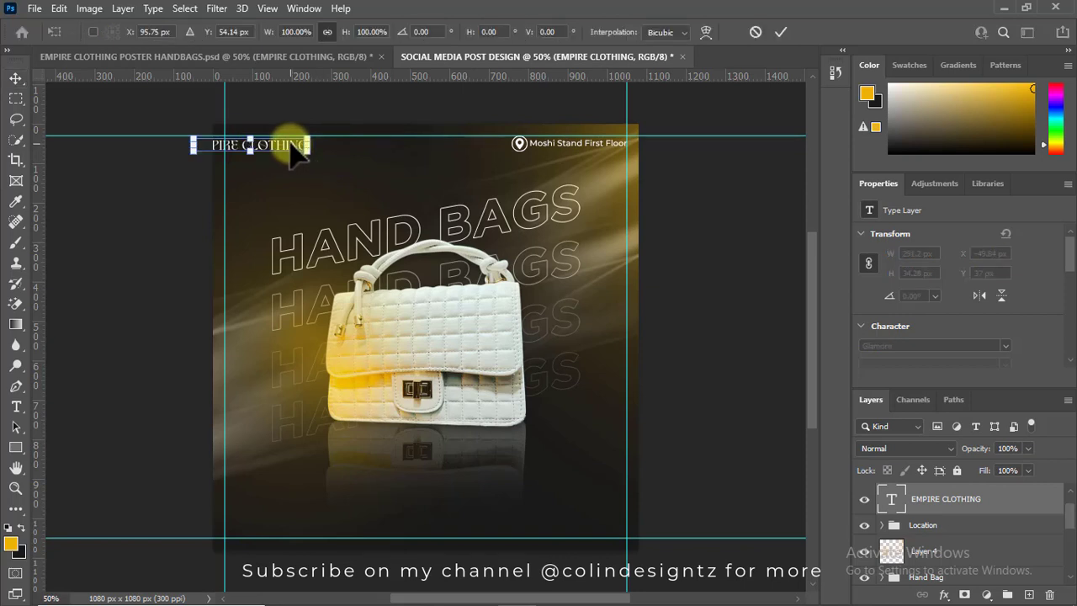
{"action": "left_click_drag", "start_coordinate": [295, 143], "coordinate": [332, 140]}
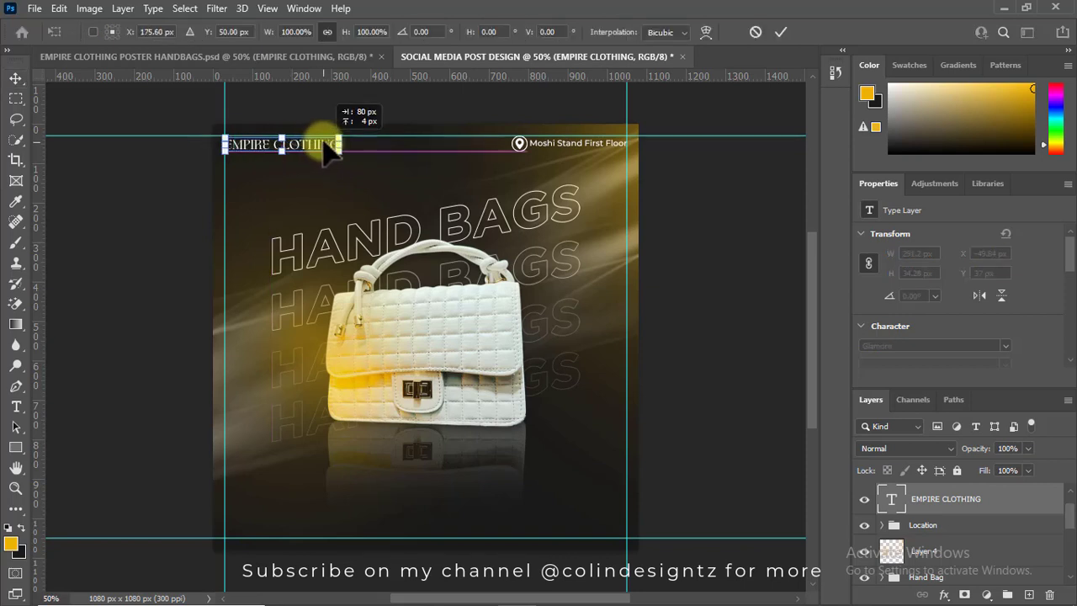
{"action": "key", "text": "Return"}
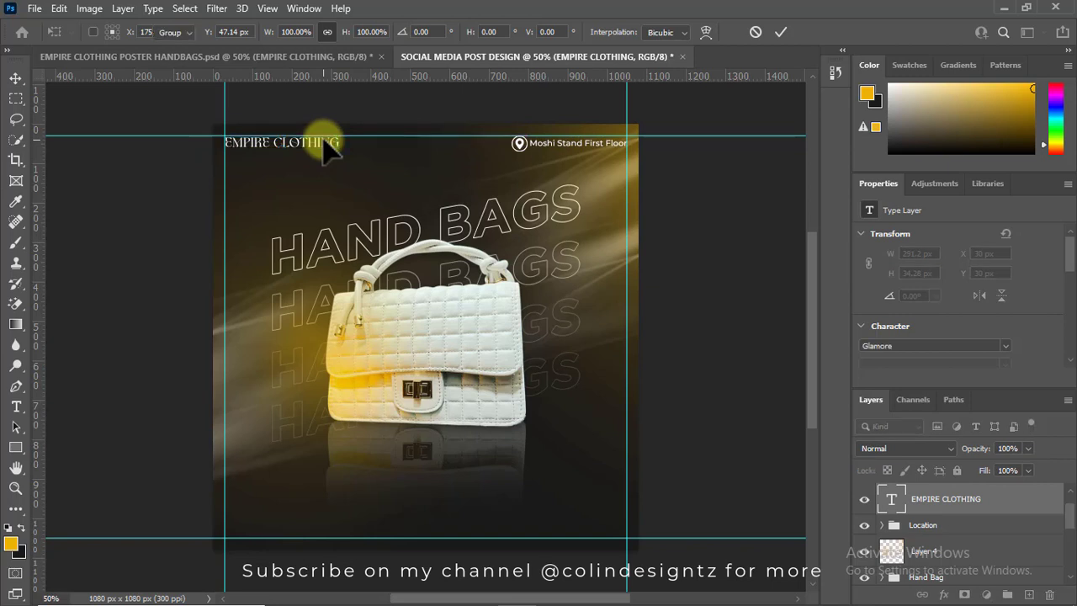
{"action": "left_click", "coordinate": [273, 58]}
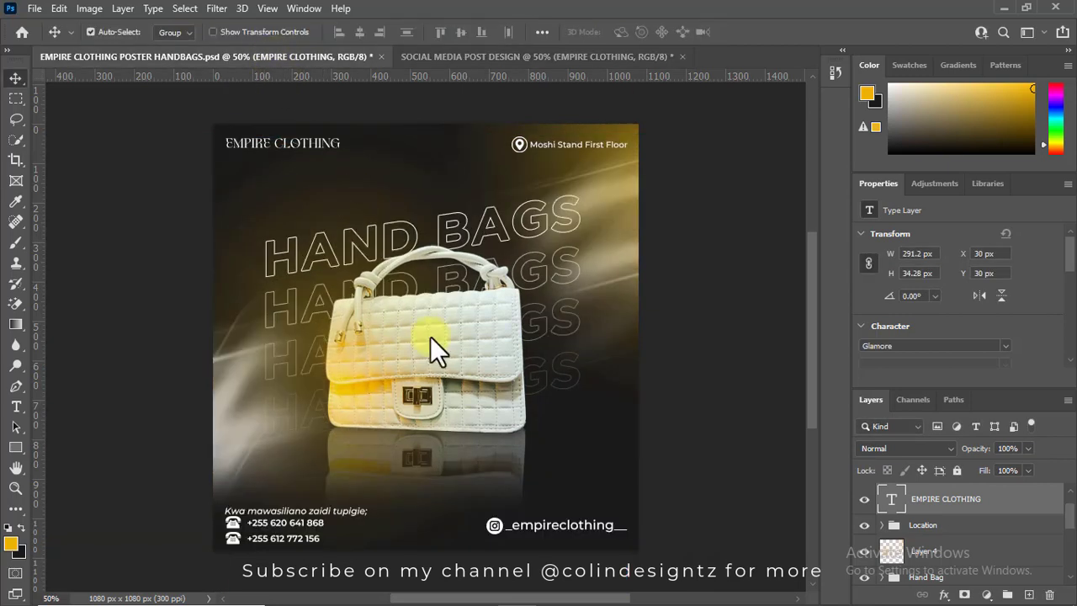
Place the 'Kwa mawasiliano zaidi tupigie;' contact block with phone lines in the post's bottom-left.
{"action": "left_click", "coordinate": [240, 522]}
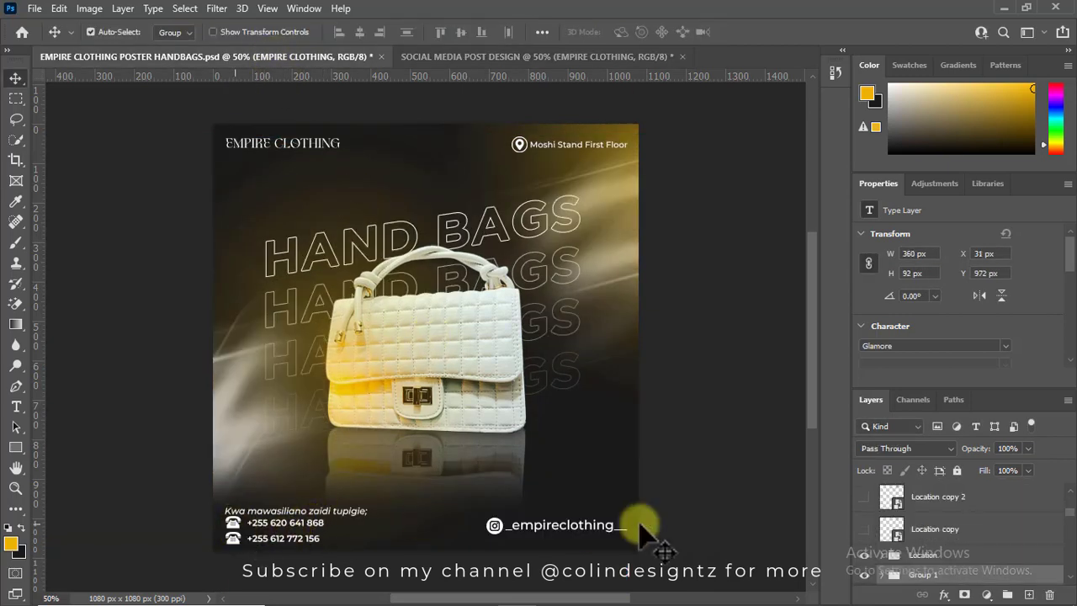
{"action": "left_click", "coordinate": [864, 575]}
{"action": "mouse_move", "coordinate": [925, 575]}
{"action": "left_mouse_down"}
{"action": "mouse_move", "coordinate": [683, 330]}
{"action": "mouse_move", "coordinate": [292, 511]}
{"action": "left_mouse_up"}
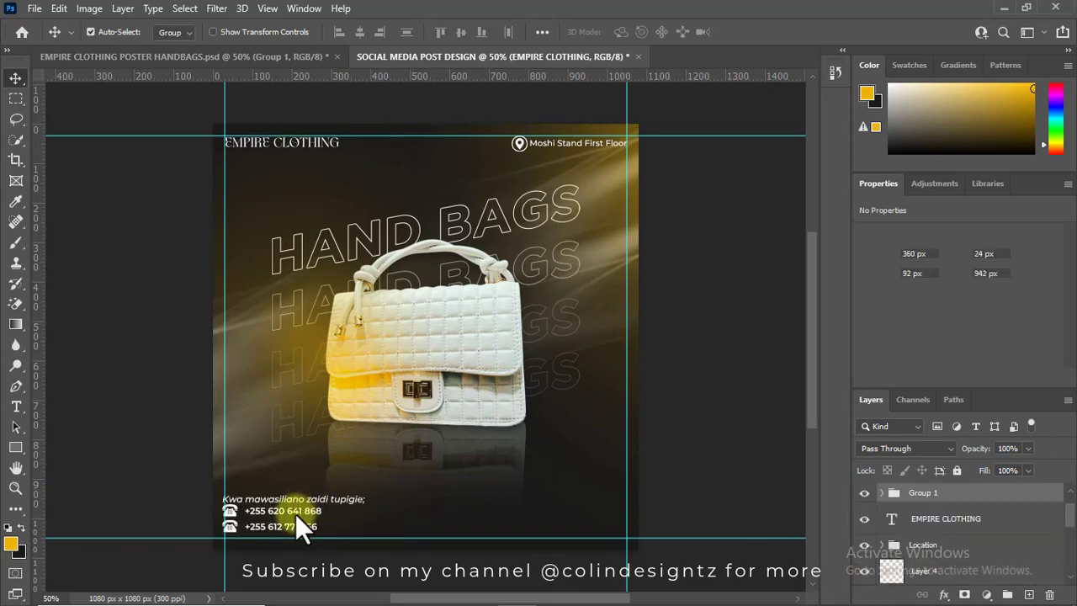
{"action": "left_click", "coordinate": [287, 513]}
{"action": "key", "text": "ctrl+t"}
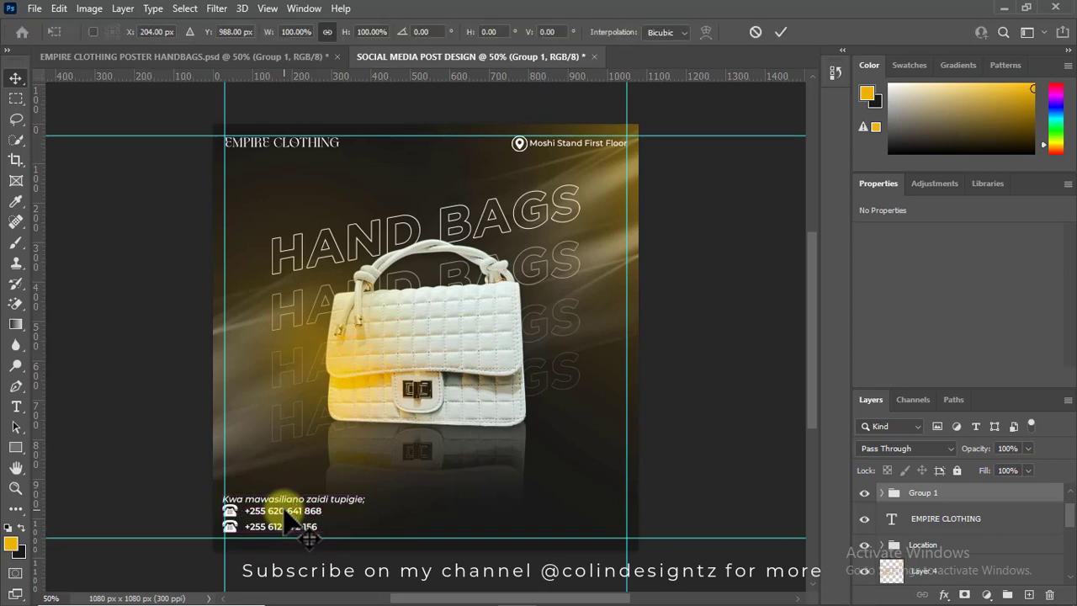
{"action": "left_click_drag", "start_coordinate": [285, 515], "coordinate": [288, 522]}
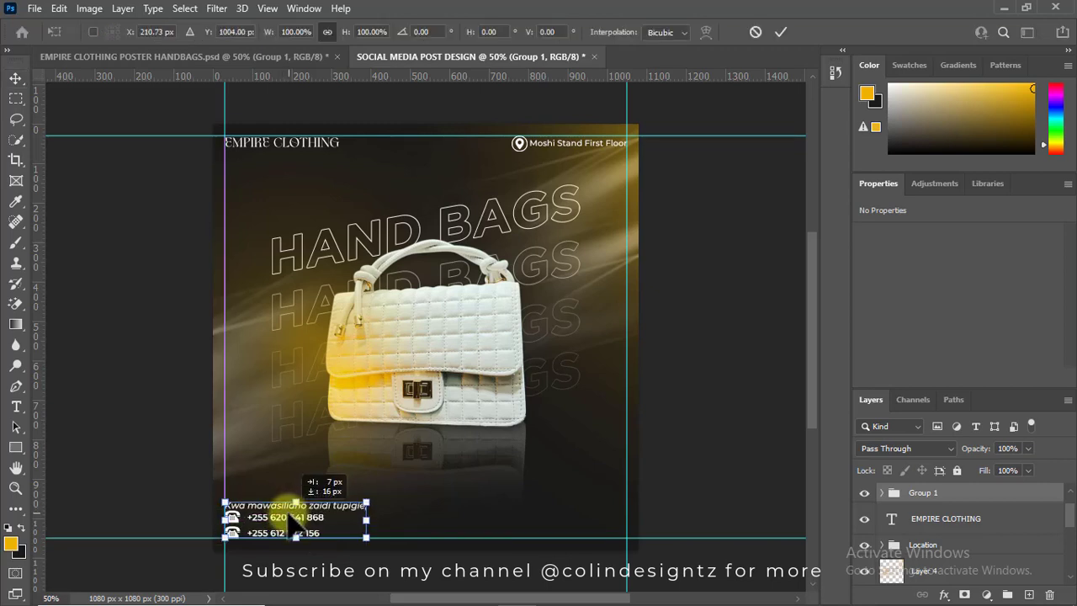
{"action": "key", "text": "Return"}
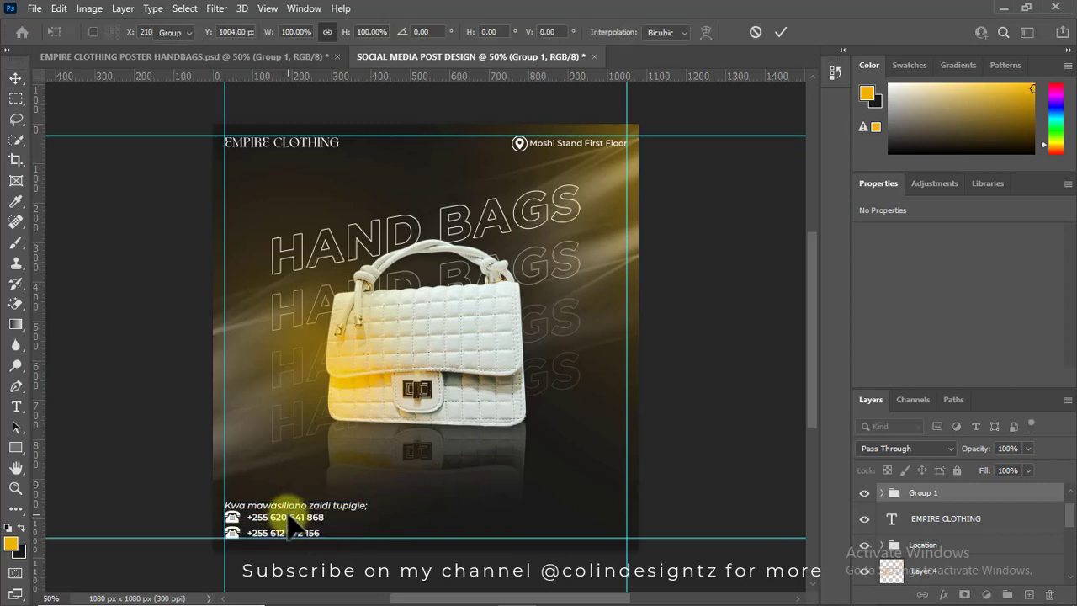
Try copying the Instagram icon group into the post, then undo the misplaced drop.
{"action": "left_click", "coordinate": [272, 54]}
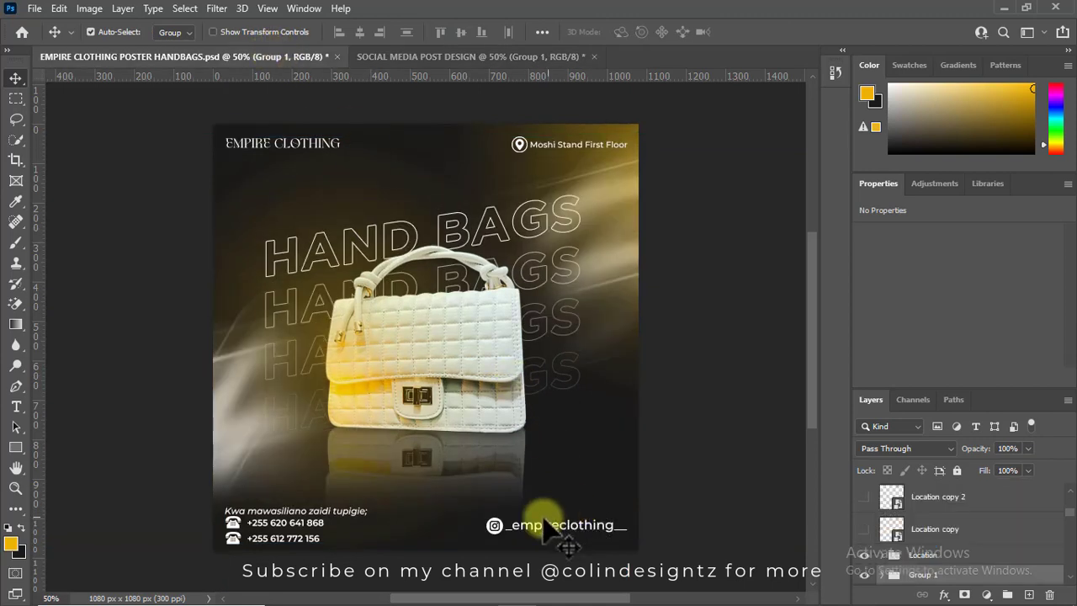
{"action": "left_click", "coordinate": [503, 535]}
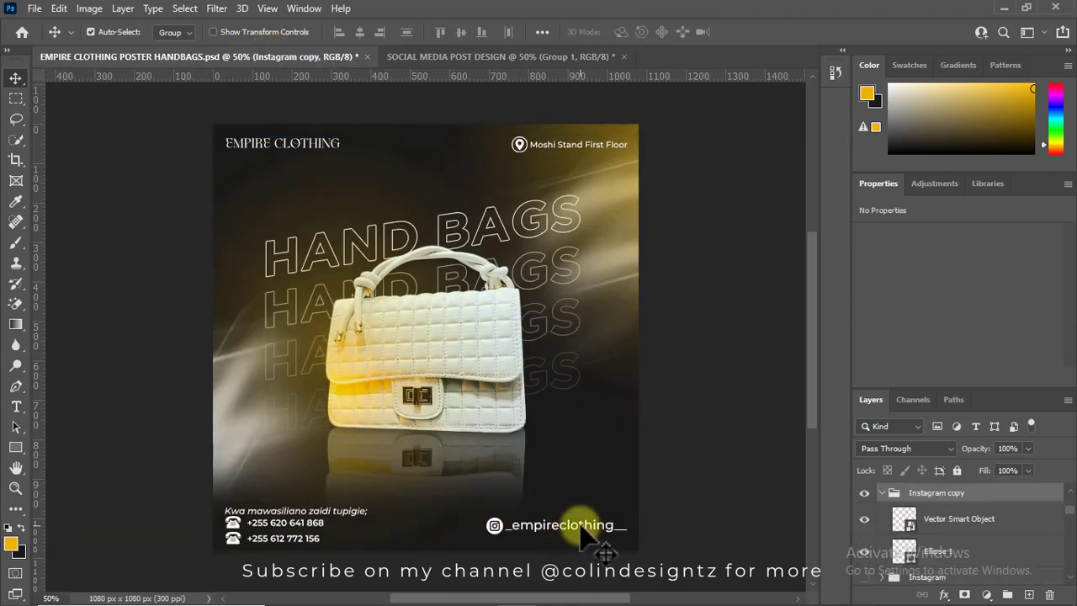
{"action": "mouse_move", "coordinate": [913, 493]}
{"action": "left_mouse_down"}
{"action": "mouse_move", "coordinate": [510, 101]}
{"action": "mouse_move", "coordinate": [493, 325]}
{"action": "left_mouse_up"}
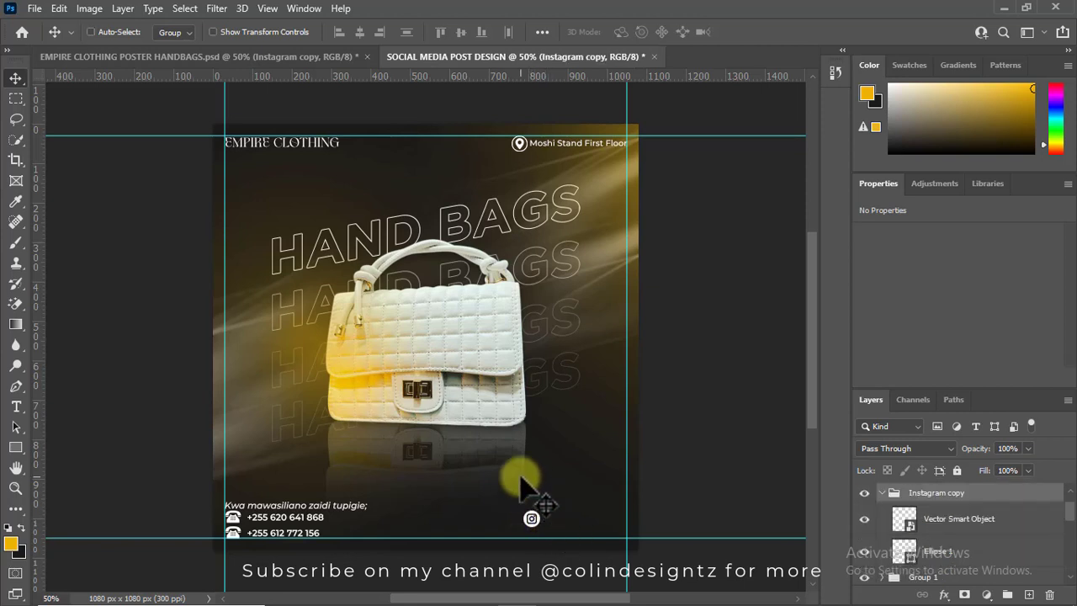
{"action": "key", "text": "ctrl+z"}
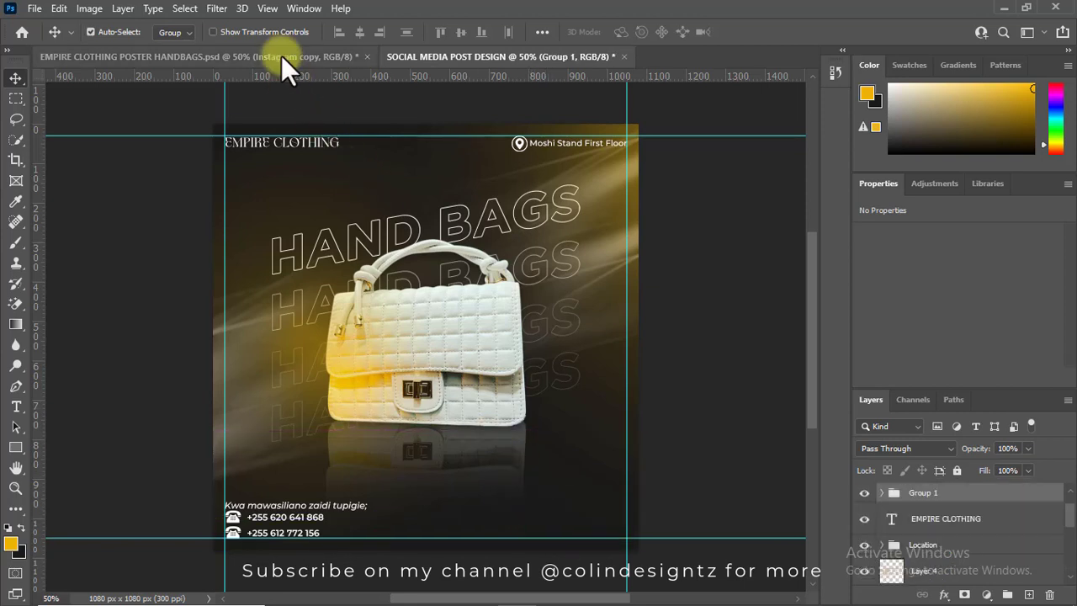
Group the Instagram handle text with its icon and place the copy bottom-right in the post.
{"action": "left_click", "coordinate": [281, 56]}
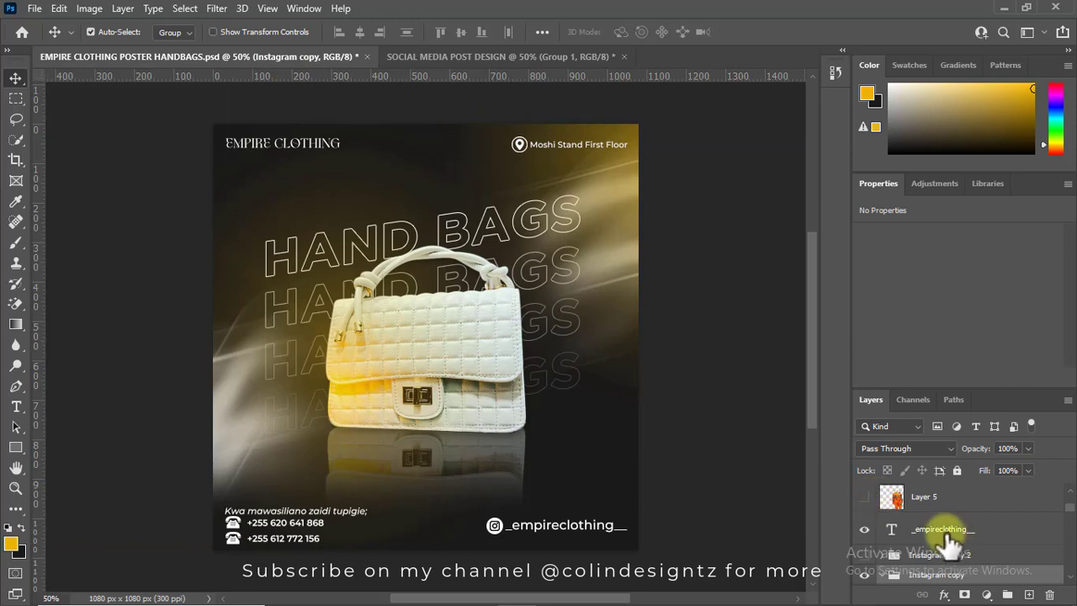
{"action": "left_click", "coordinate": [943, 532]}
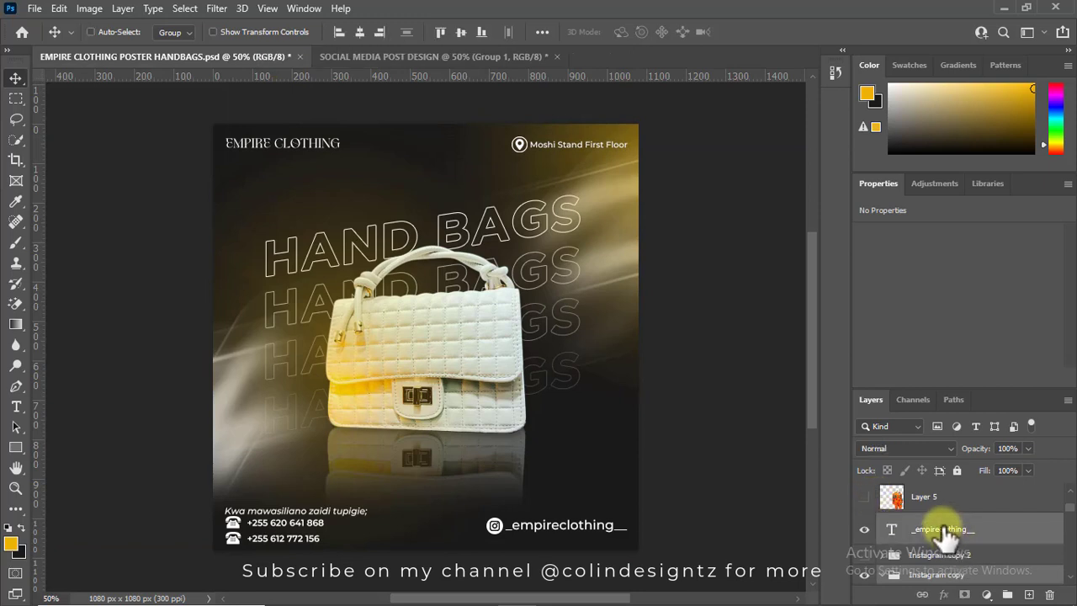
{"action": "key", "text": "ctrl+g"}
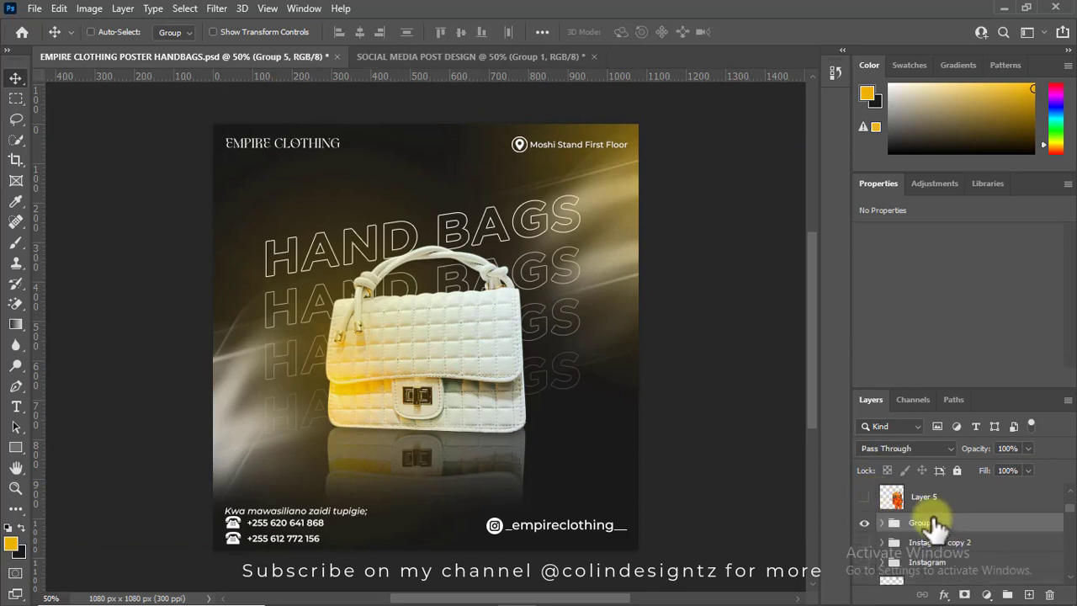
{"action": "mouse_move", "coordinate": [925, 522]}
{"action": "left_mouse_down"}
{"action": "mouse_move", "coordinate": [474, 103]}
{"action": "mouse_move", "coordinate": [477, 379]}
{"action": "mouse_move", "coordinate": [495, 486]}
{"action": "left_mouse_up"}
{"action": "key", "text": "ctrl"}
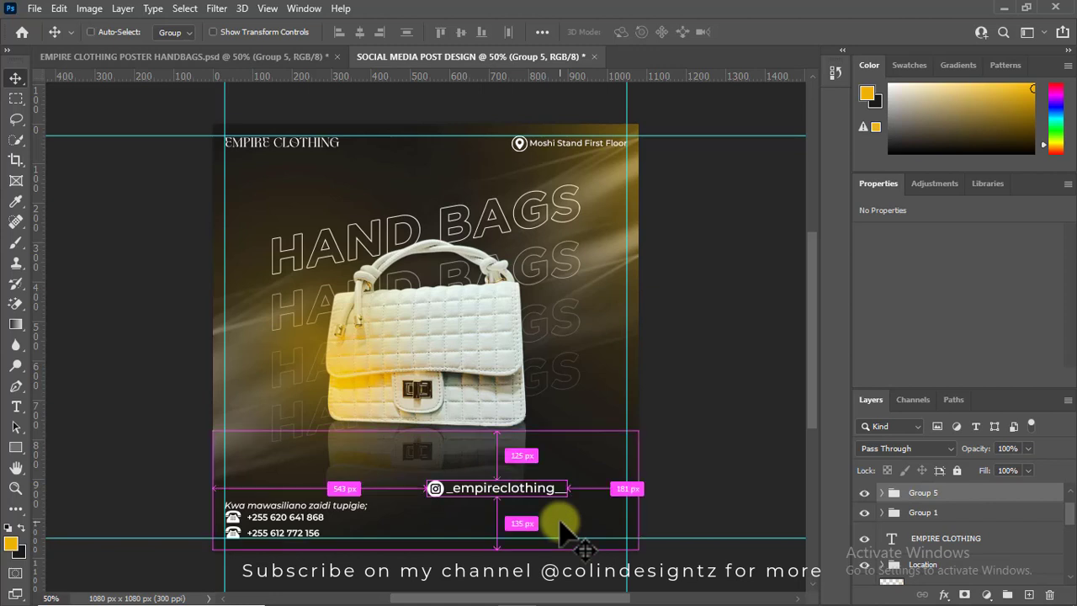
{"action": "key", "text": "ctrl+t"}
{"action": "mouse_move", "coordinate": [542, 489]}
{"action": "left_mouse_down"}
{"action": "mouse_move", "coordinate": [607, 542]}
{"action": "mouse_move", "coordinate": [595, 527]}
{"action": "left_mouse_up"}
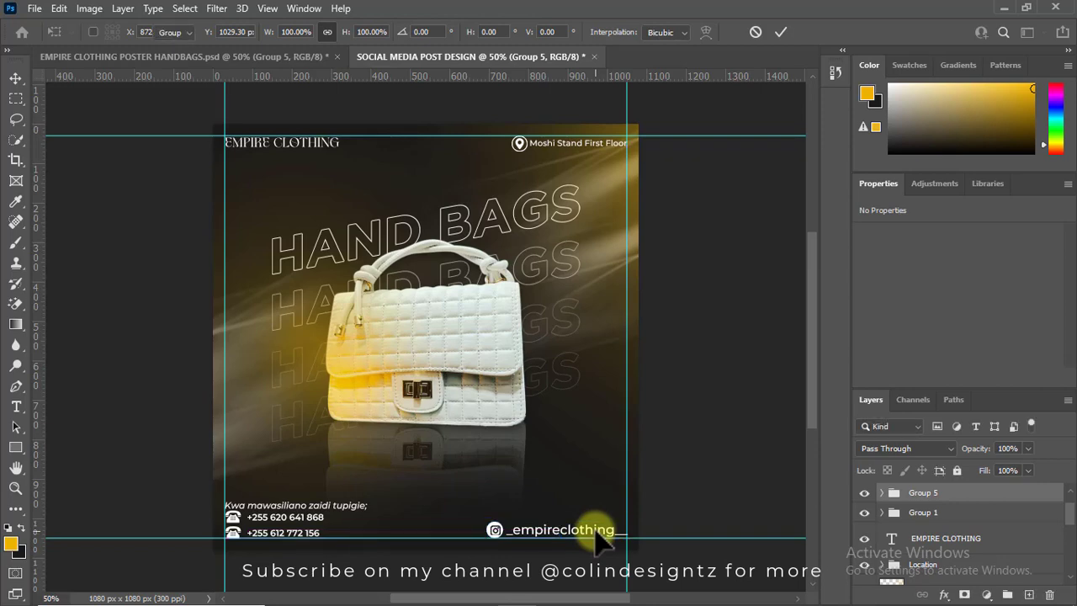
{"action": "key", "text": "Return"}
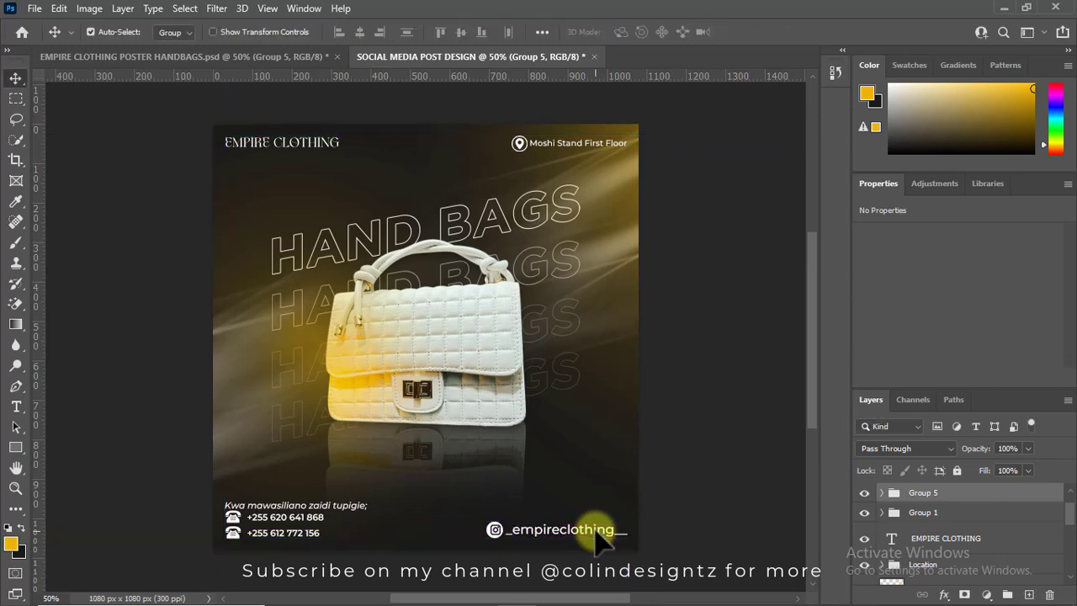
{"action": "key", "text": "ctrl"}
Align the Instagram icon's vector and Ellipse 1 layers to the exact centre of the post.
{"action": "left_click", "coordinate": [880, 493]}
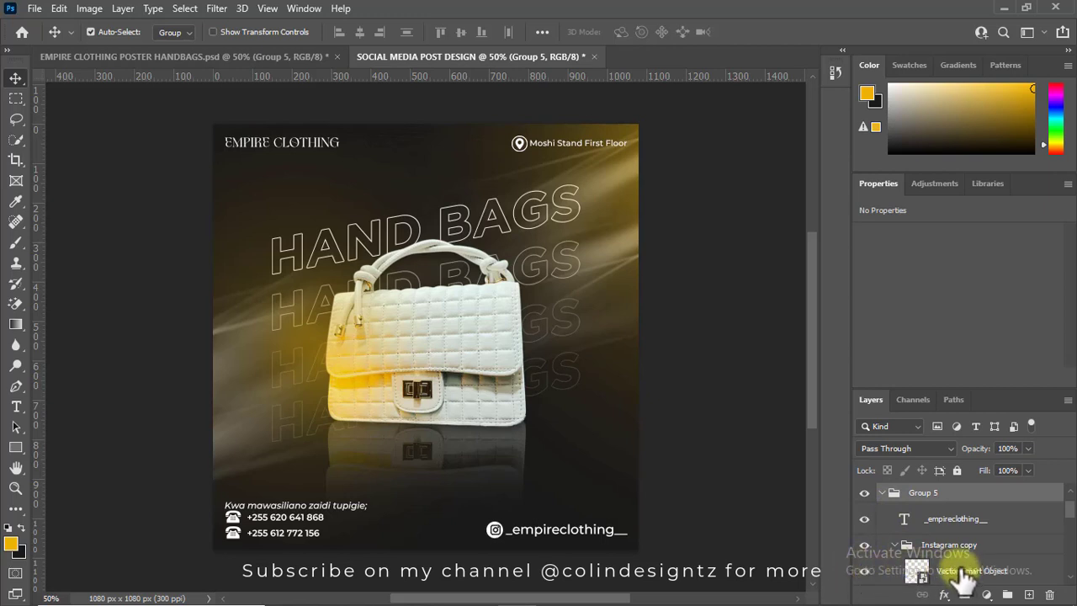
{"action": "left_click", "coordinate": [1012, 570]}
{"action": "scroll", "coordinate": [1068, 584], "scroll_direction": "down", "scroll_amount": 1}
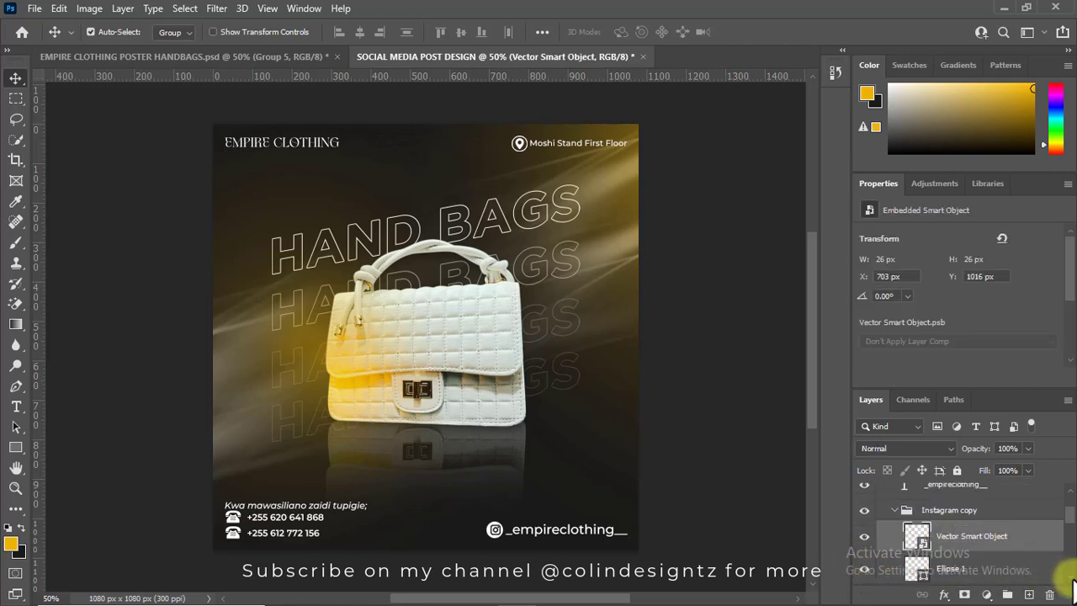
{"action": "scroll", "coordinate": [1071, 583], "scroll_direction": "down", "scroll_amount": 1}
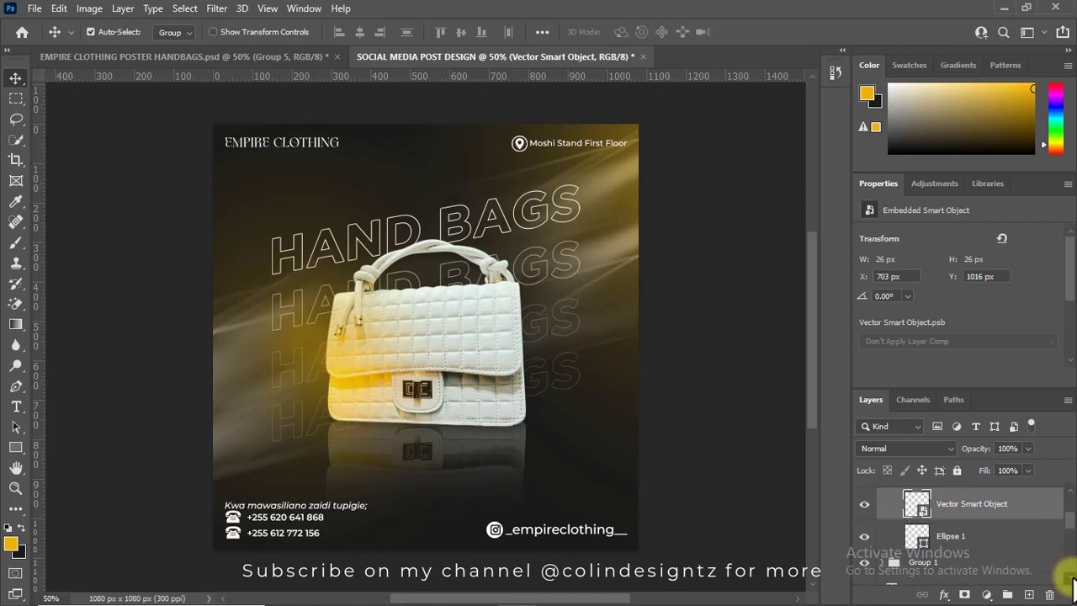
{"action": "left_click", "coordinate": [973, 536], "text": "ctrl"}
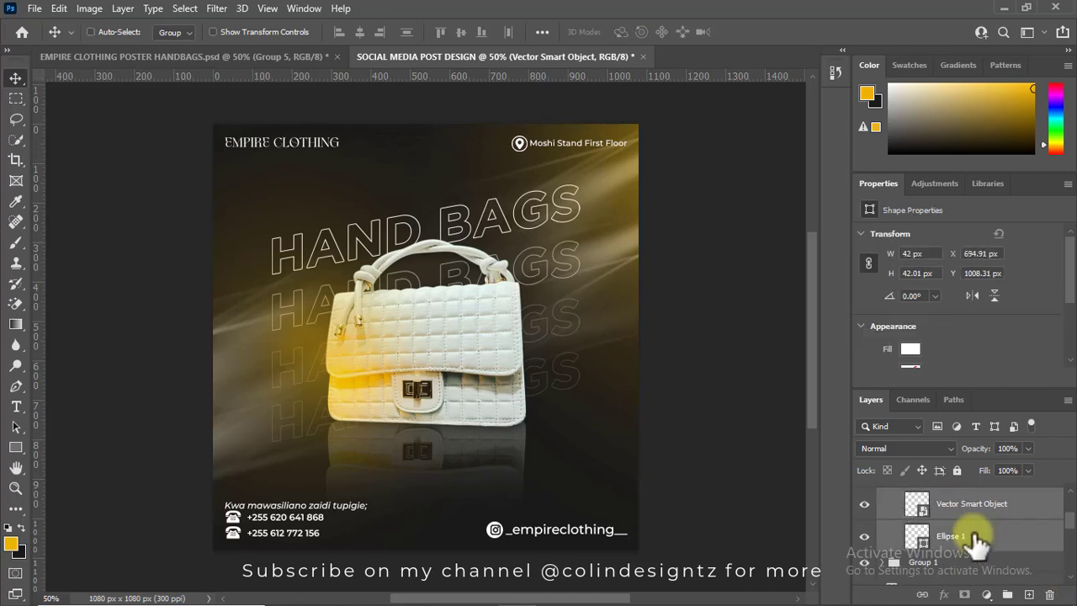
{"action": "key", "text": "ctrl+a"}
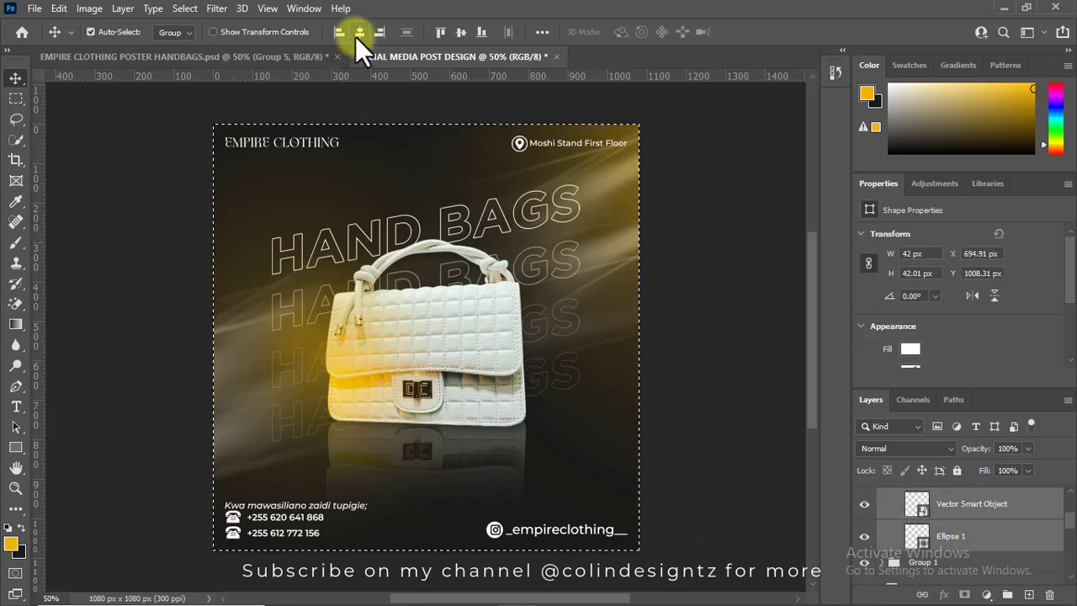
{"action": "left_click", "coordinate": [357, 35]}
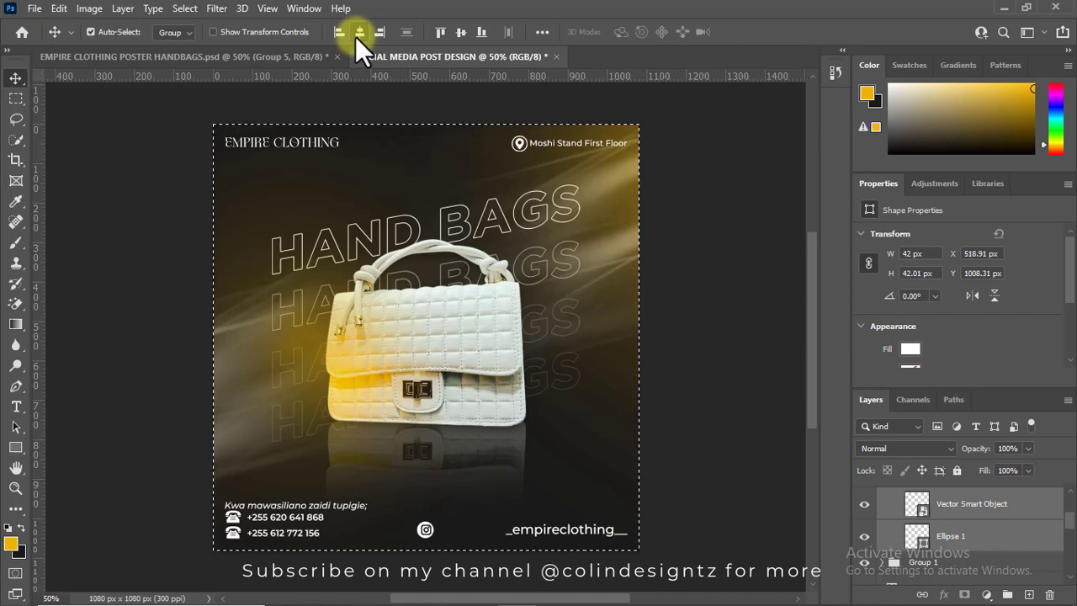
{"action": "left_click", "coordinate": [459, 35]}
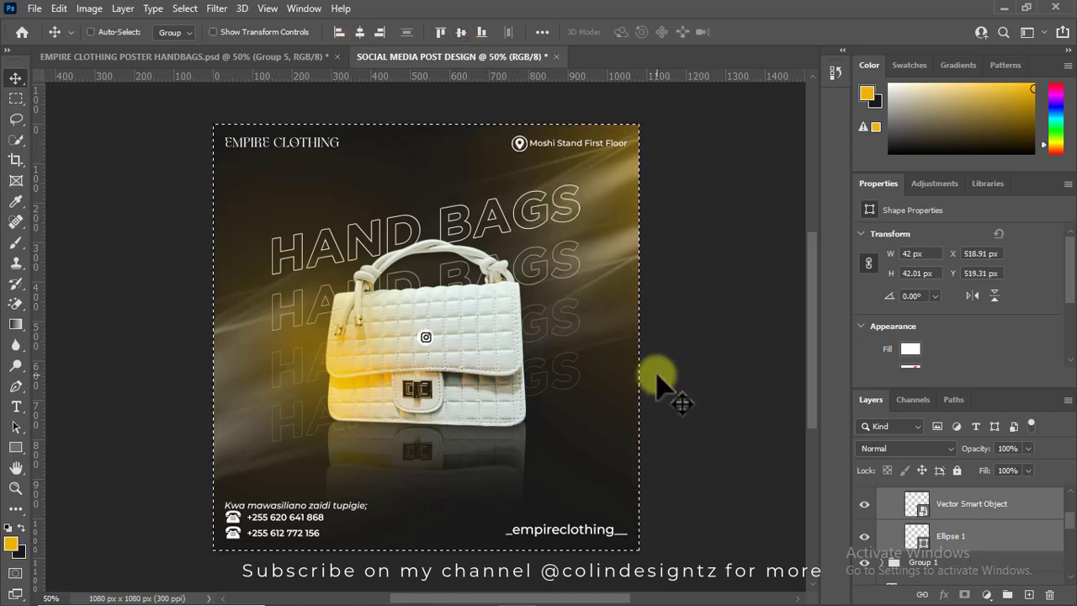
{"action": "key", "text": "ctrl+d"}
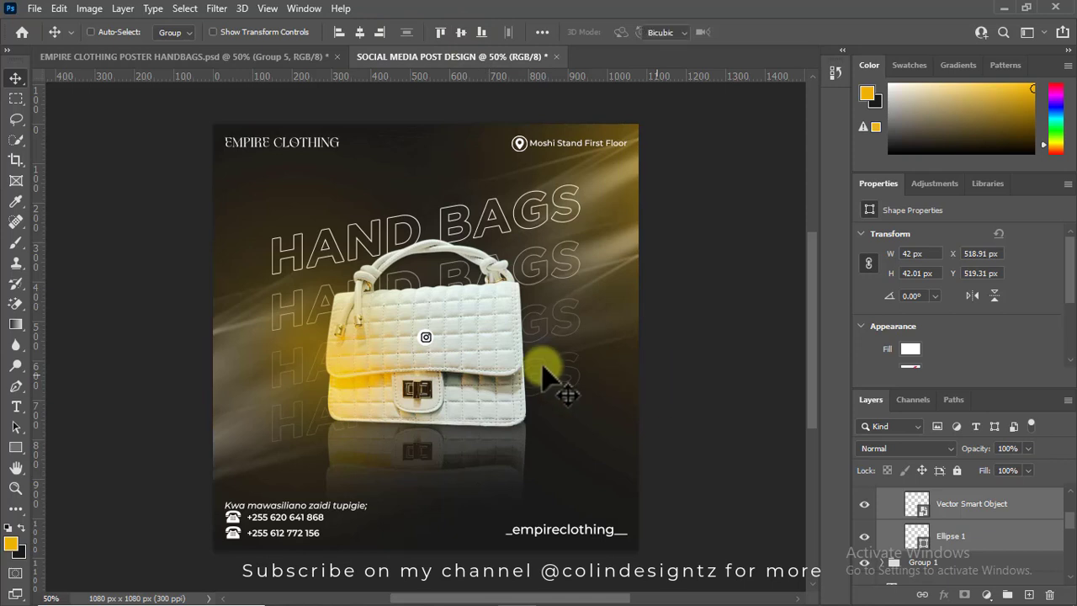
Confirm the centred icon and select the _empireclothing_ handle text against the whole canvas.
{"action": "key", "text": "ctrl+t"}
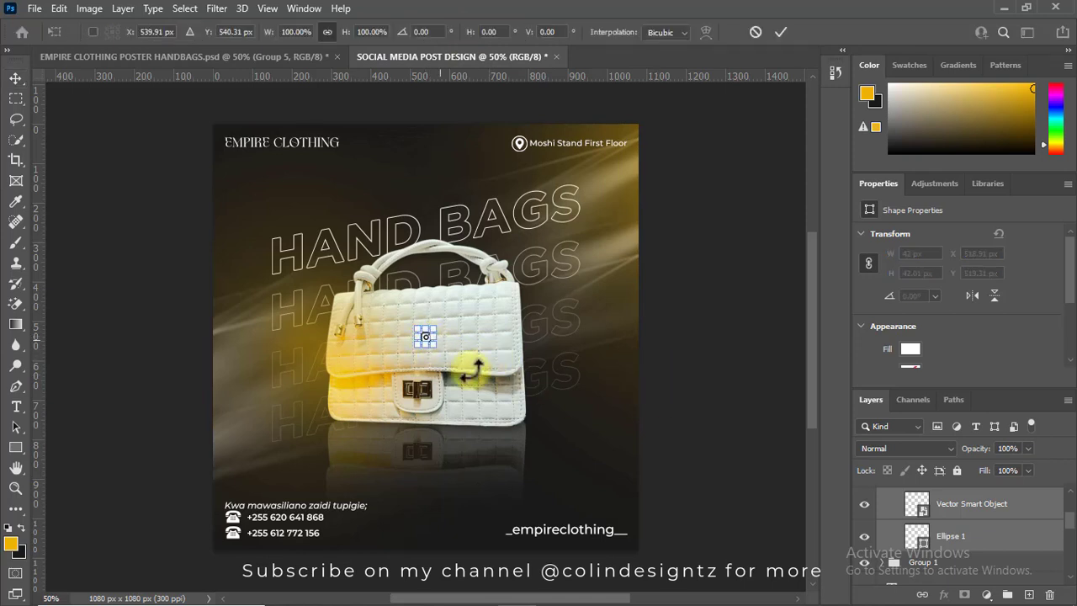
{"action": "scroll", "coordinate": [1066, 517], "scroll_direction": "up", "scroll_amount": 2}
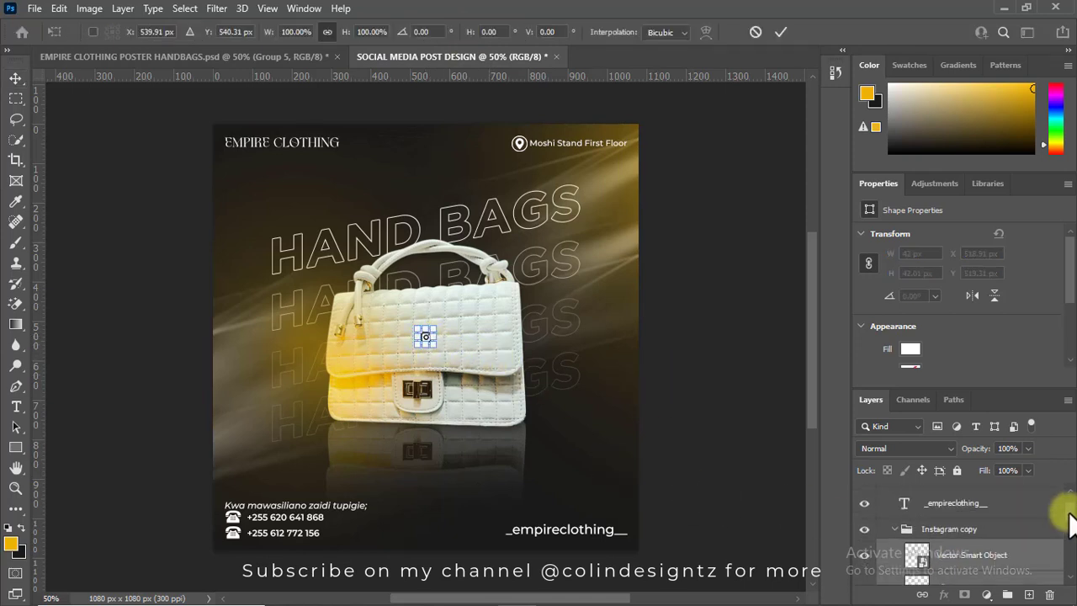
{"action": "scroll", "coordinate": [1066, 514], "scroll_direction": "up", "scroll_amount": 1}
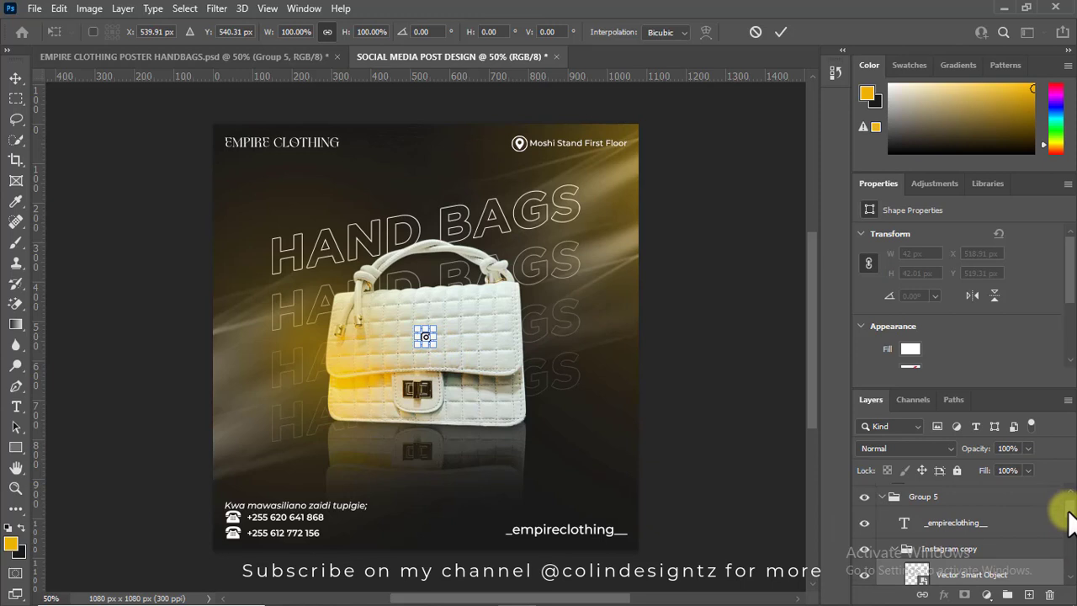
{"action": "key", "text": "Return"}
{"action": "left_click", "coordinate": [950, 523]}
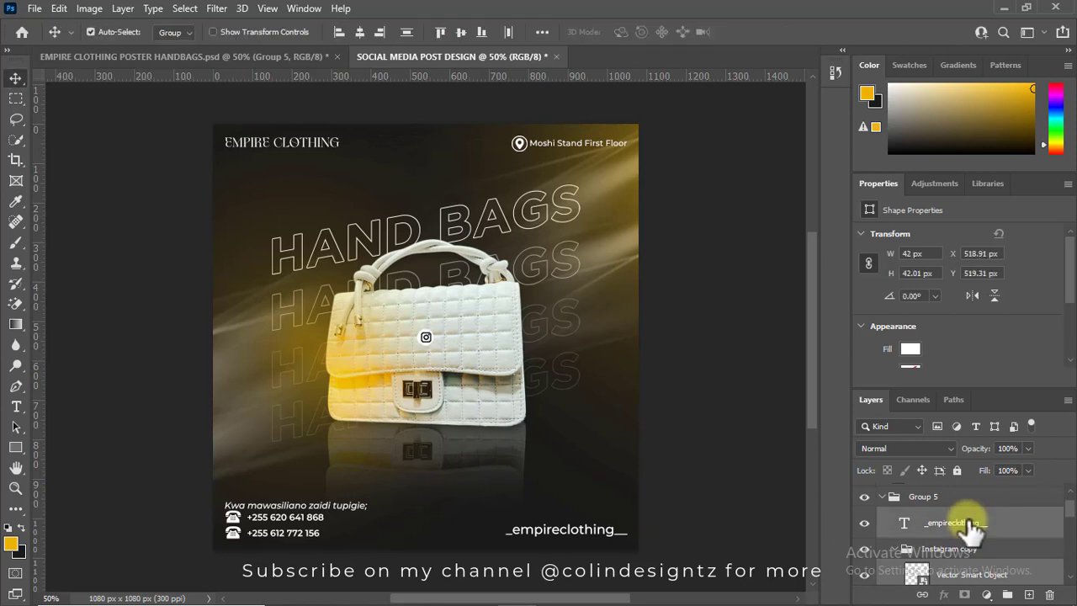
{"action": "key", "text": "ctrl+a"}
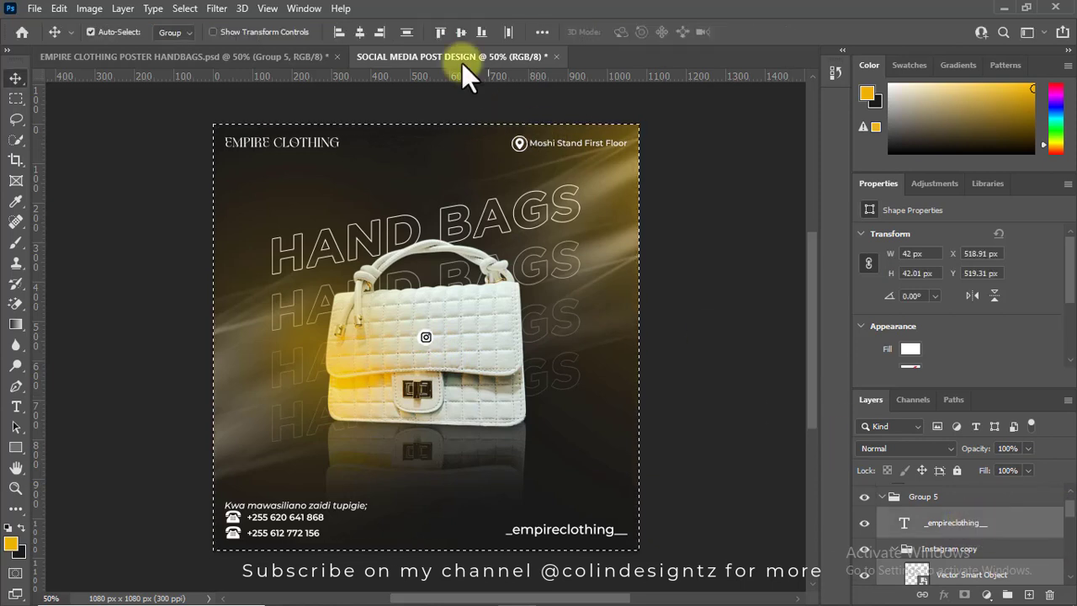
Centre the _empireclothing_ handle text vertically on the post.
{"action": "left_click", "coordinate": [459, 35]}
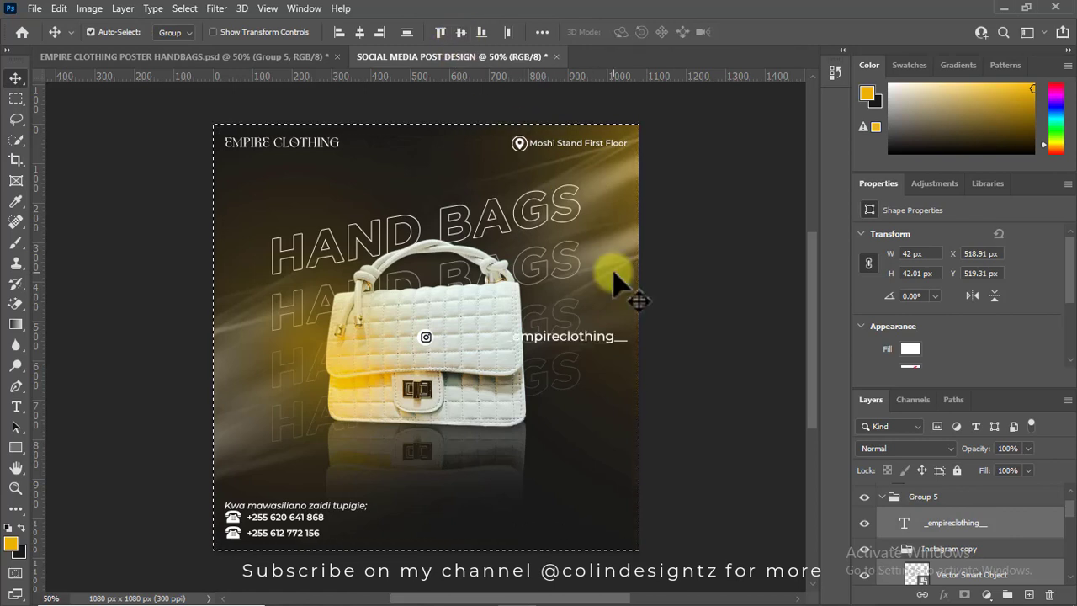
{"action": "key", "text": "ctrl+d"}
{"action": "key", "text": "ctrl"}
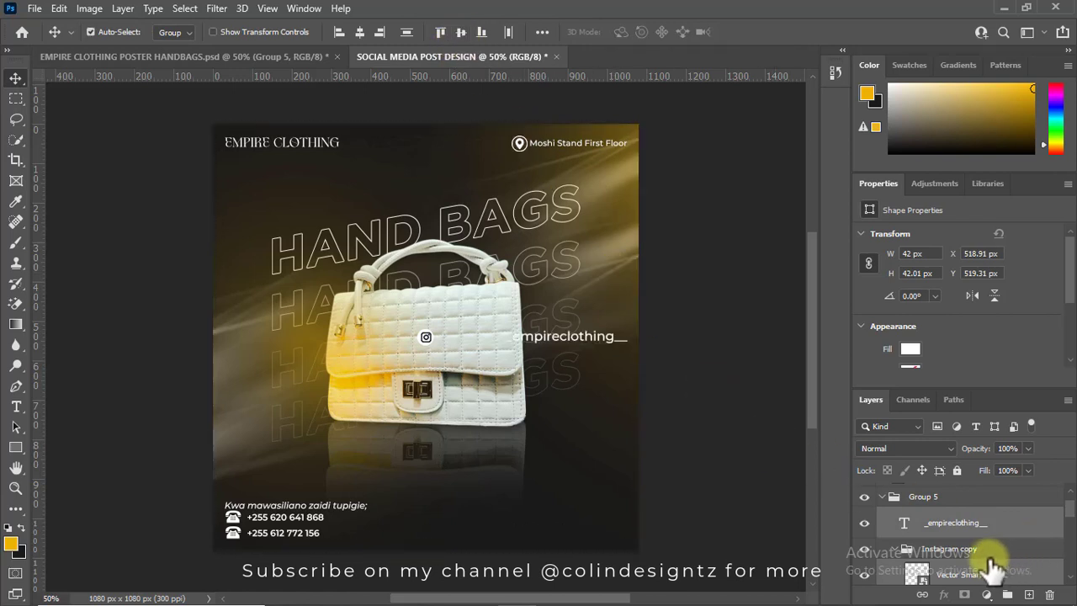
Move the Instagram icon and its circle right to sit just before the handle text.
{"action": "left_click", "coordinate": [1065, 575]}
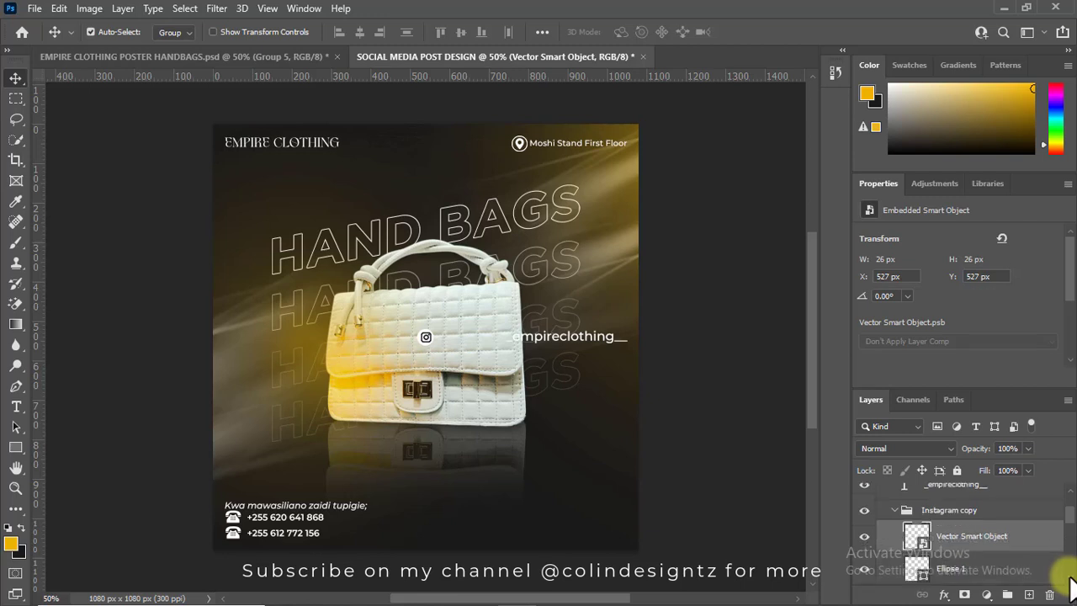
{"action": "scroll", "coordinate": [1066, 577], "scroll_direction": "down", "scroll_amount": 1}
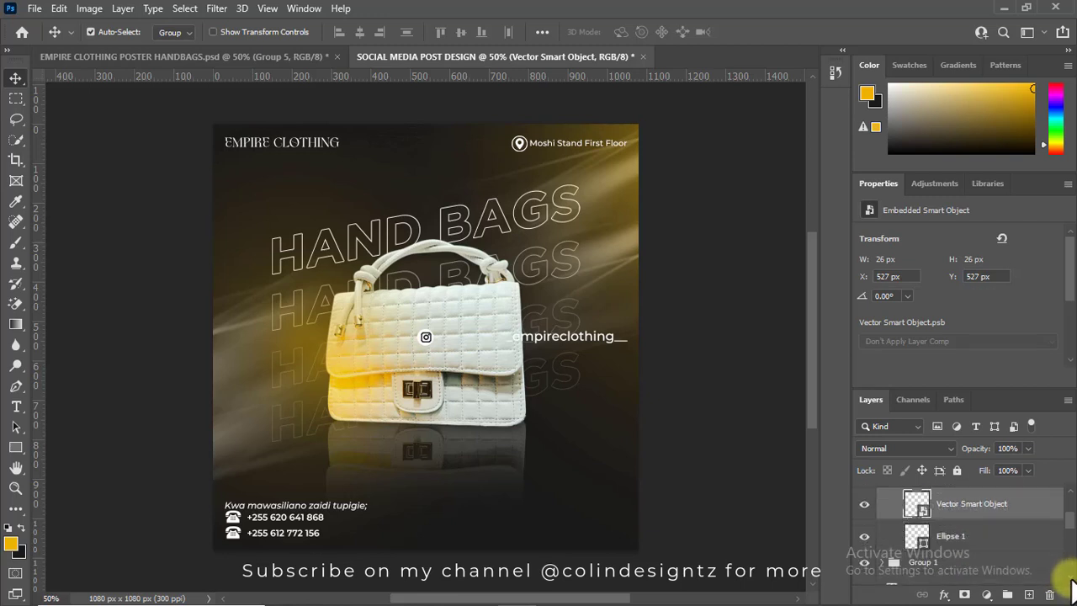
{"action": "left_click", "coordinate": [978, 539], "text": "shift"}
{"action": "key", "text": "ctrl+t"}
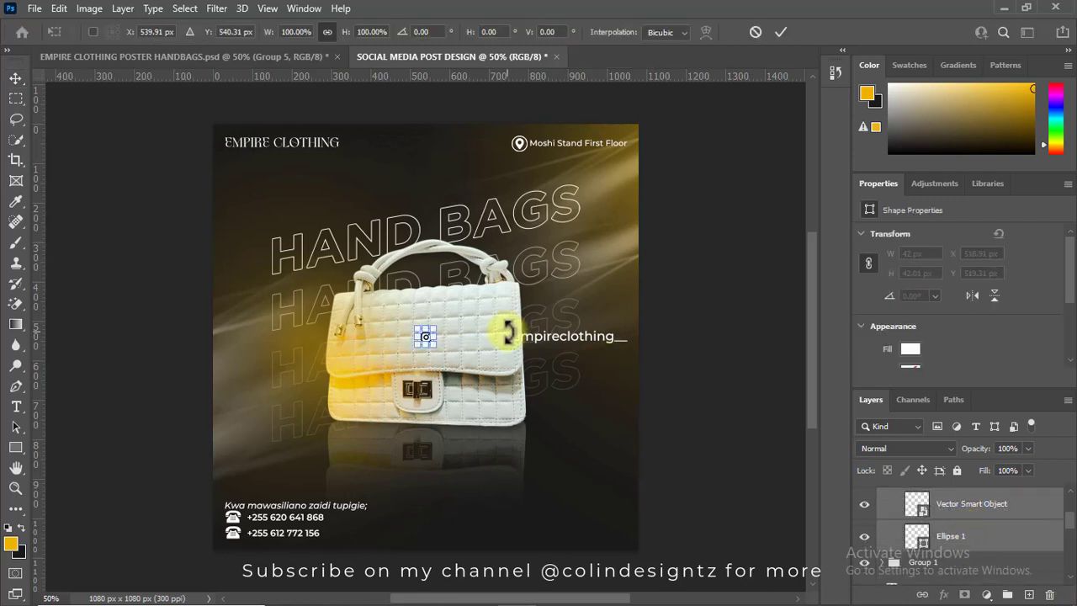
{"action": "left_click_drag", "start_coordinate": [425, 336], "coordinate": [439, 337]}
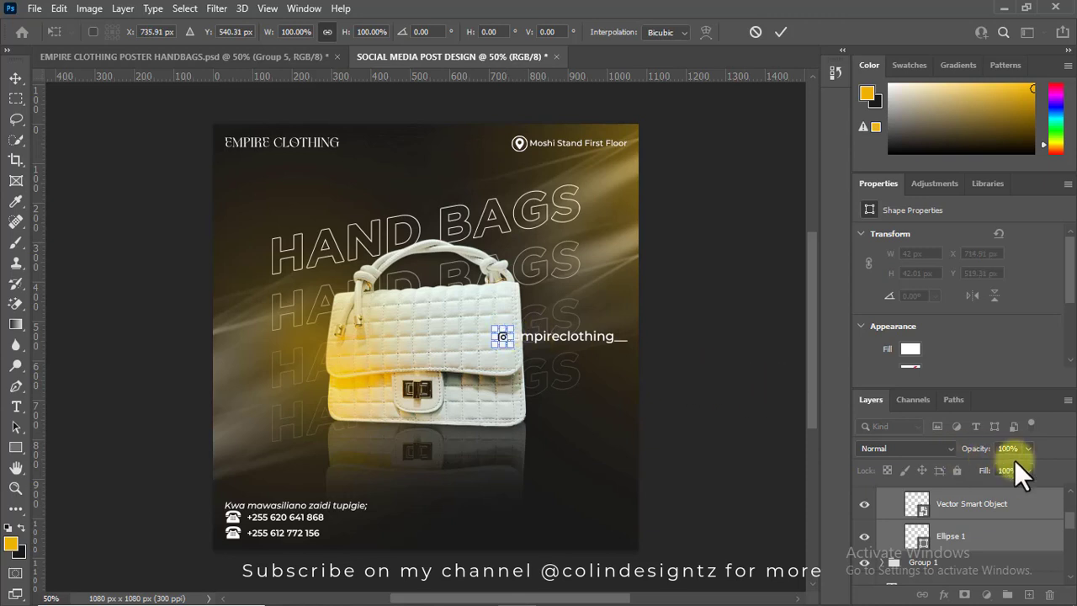
{"action": "scroll", "coordinate": [1058, 505], "scroll_direction": "up", "scroll_amount": 3}
Move the whole icon-and-handle group down into the post's bottom-right corner.
{"action": "left_click", "coordinate": [935, 504]}
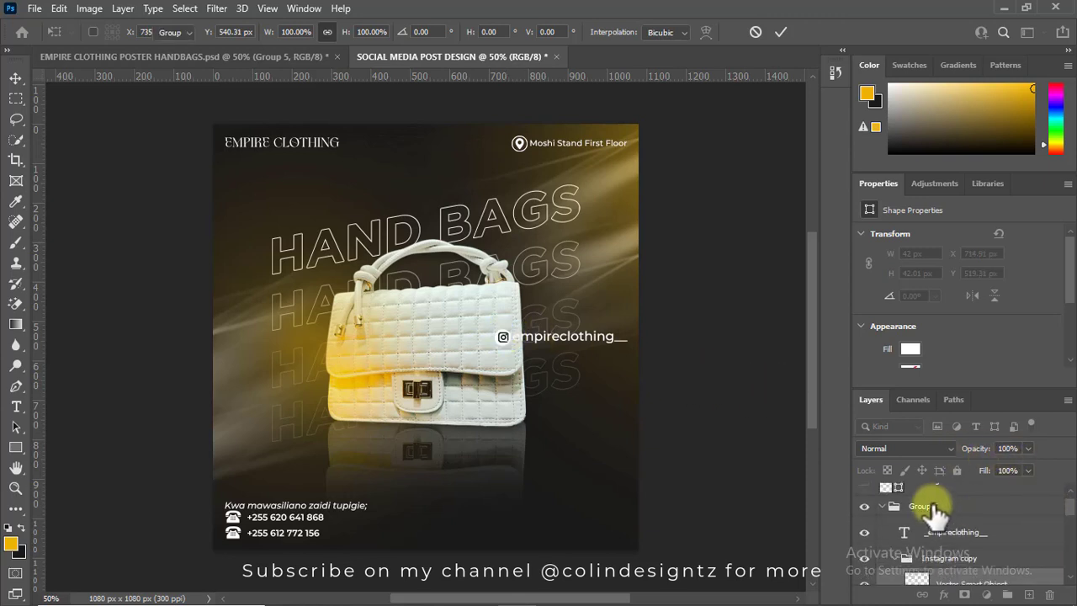
{"action": "left_click", "coordinate": [881, 505]}
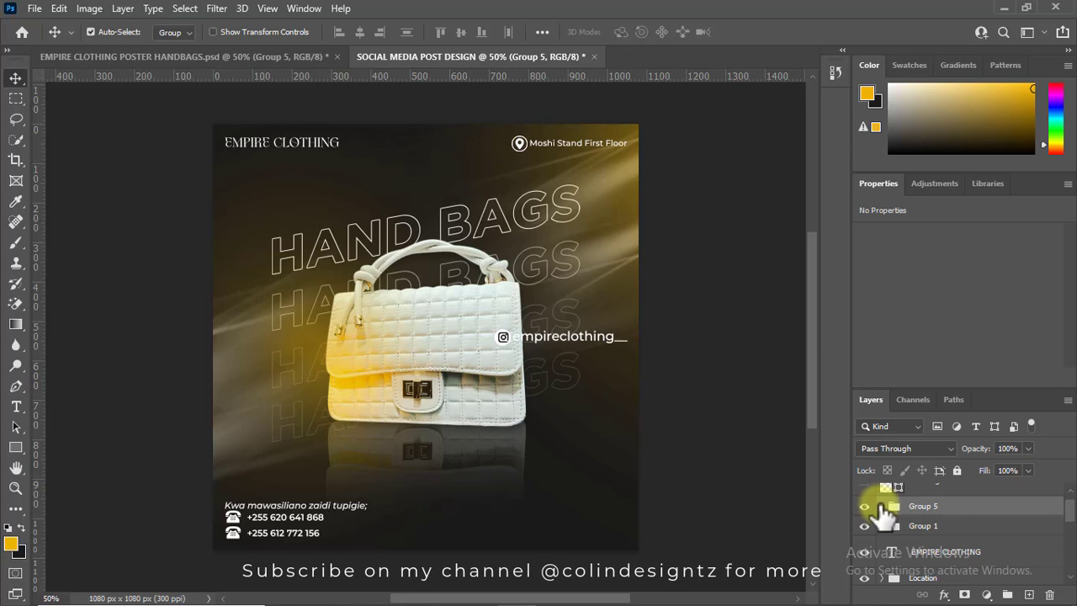
{"action": "key", "text": "ctrl+semicolon"}
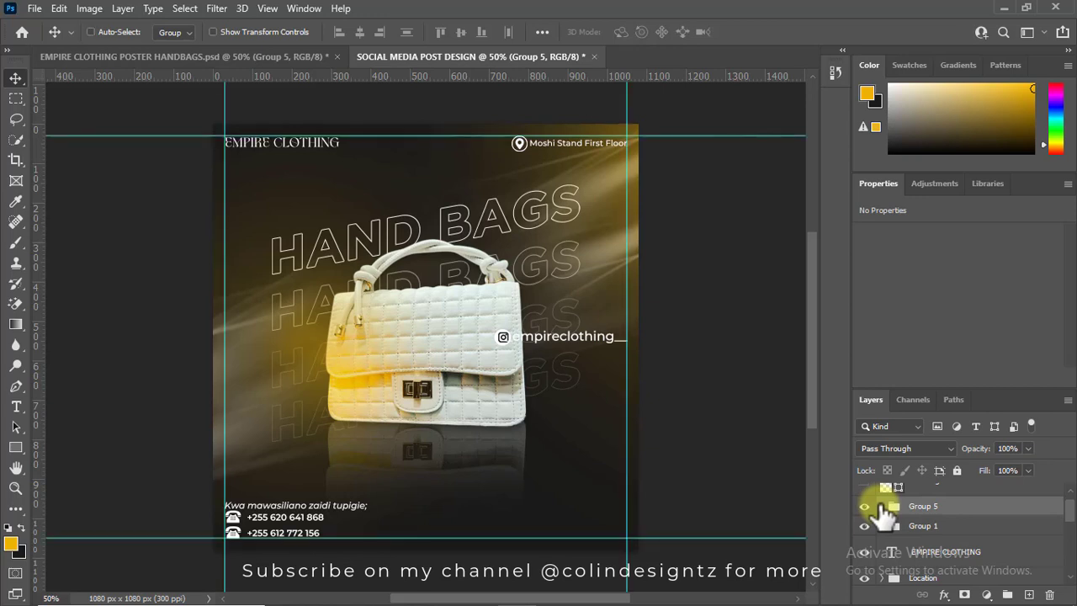
{"action": "key", "text": "ctrl+t"}
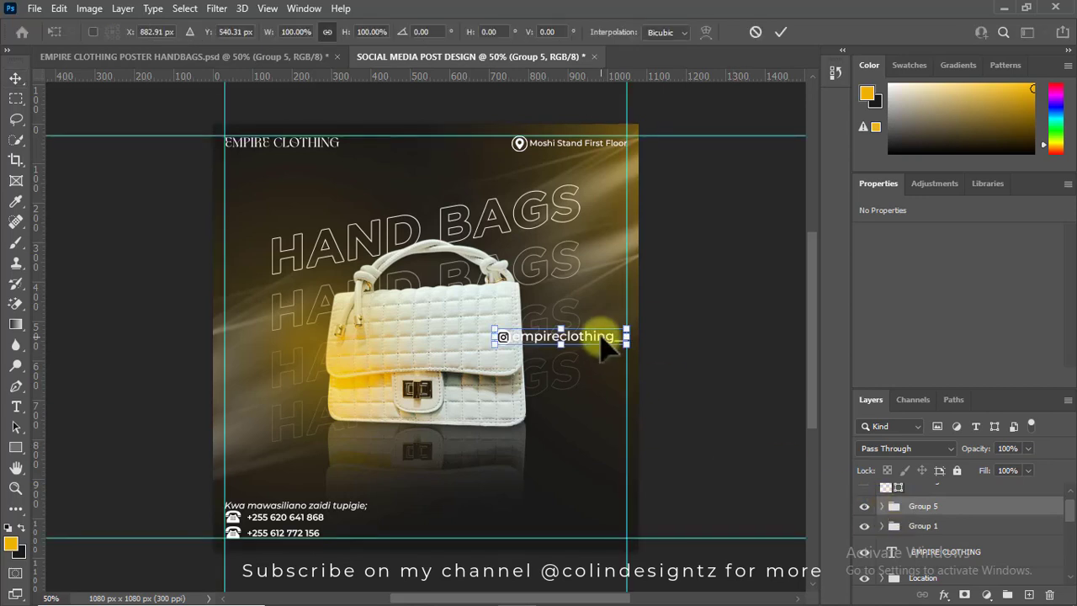
{"action": "left_click_drag", "start_coordinate": [603, 344], "coordinate": [612, 537]}
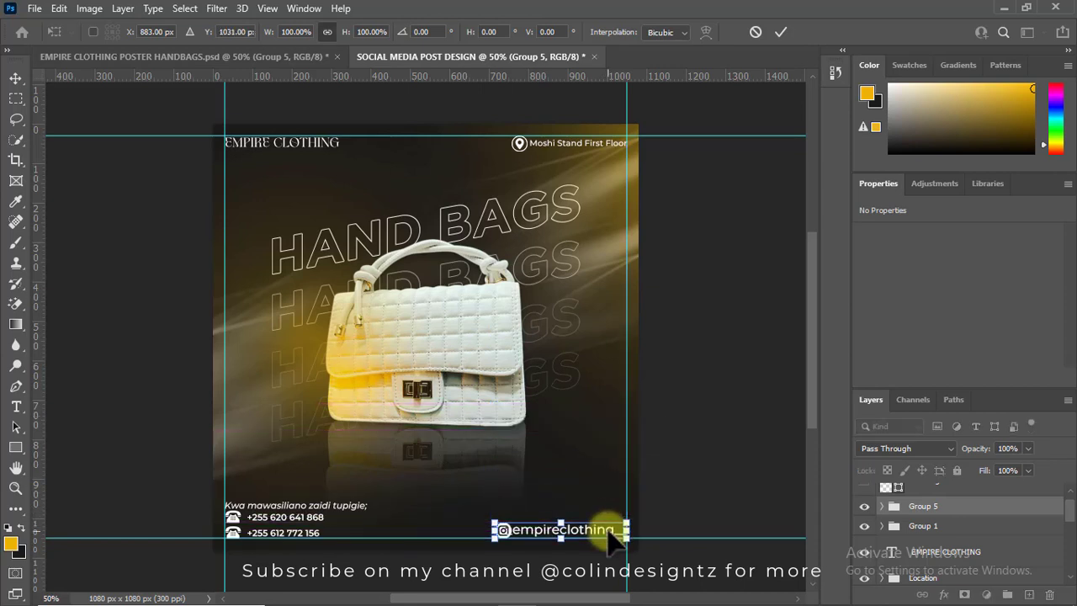
{"action": "key", "text": "Return"}
{"action": "key", "text": "ctrl+h"}
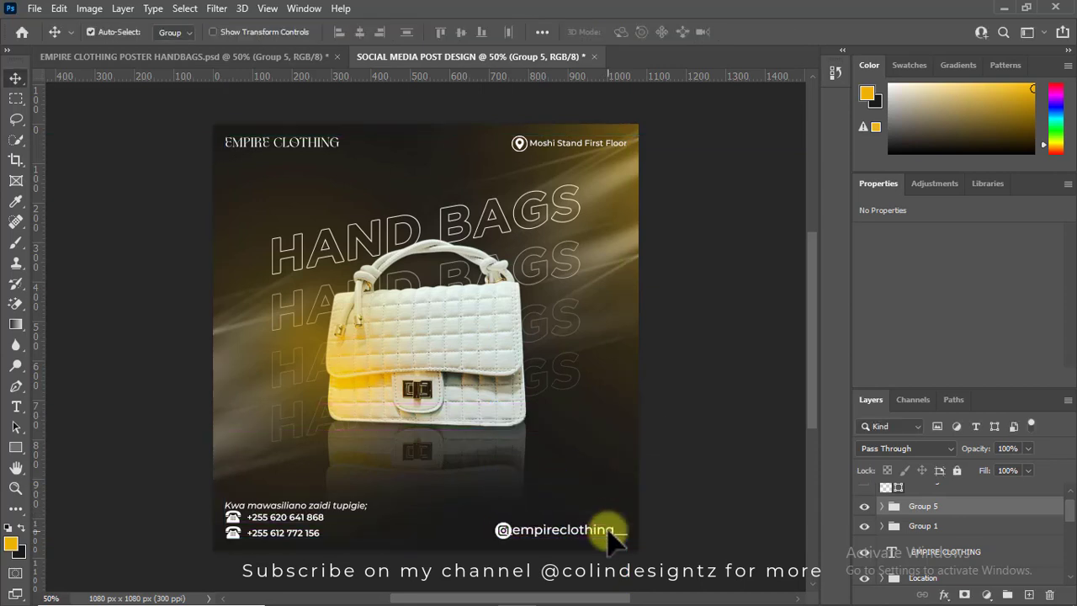
Shift the Instagram copy icon layer left to leave a small gap before the handle.
{"action": "left_click", "coordinate": [881, 505]}
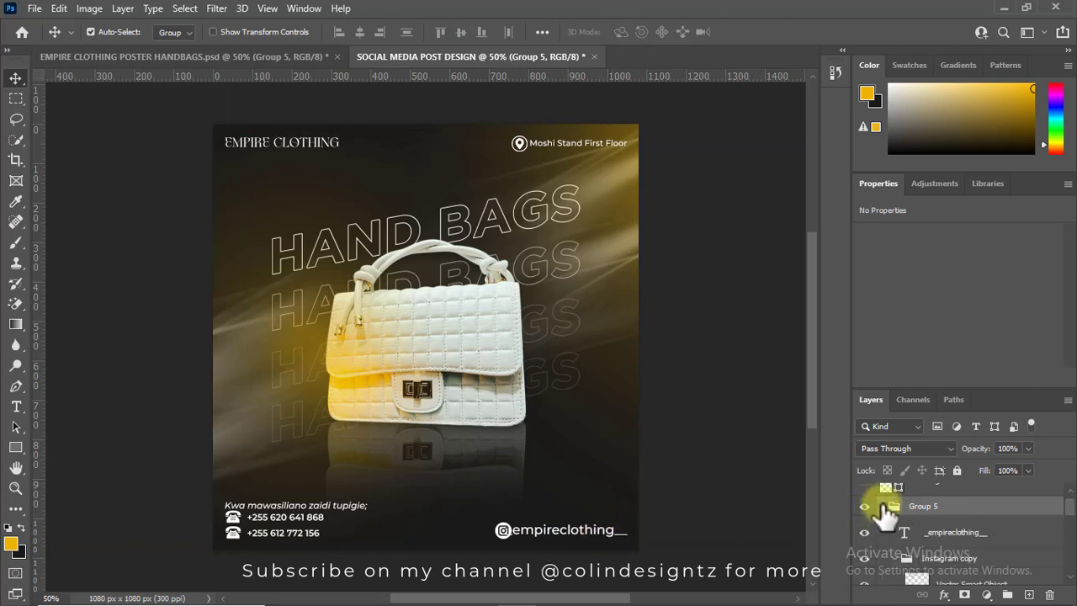
{"action": "left_click", "coordinate": [940, 534]}
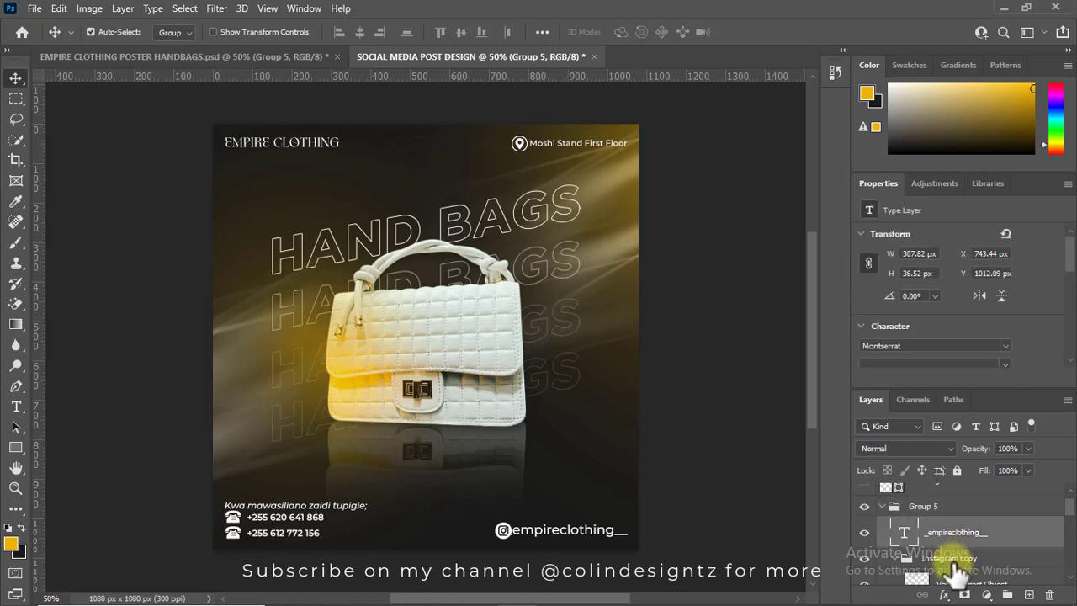
{"action": "left_click", "coordinate": [953, 559]}
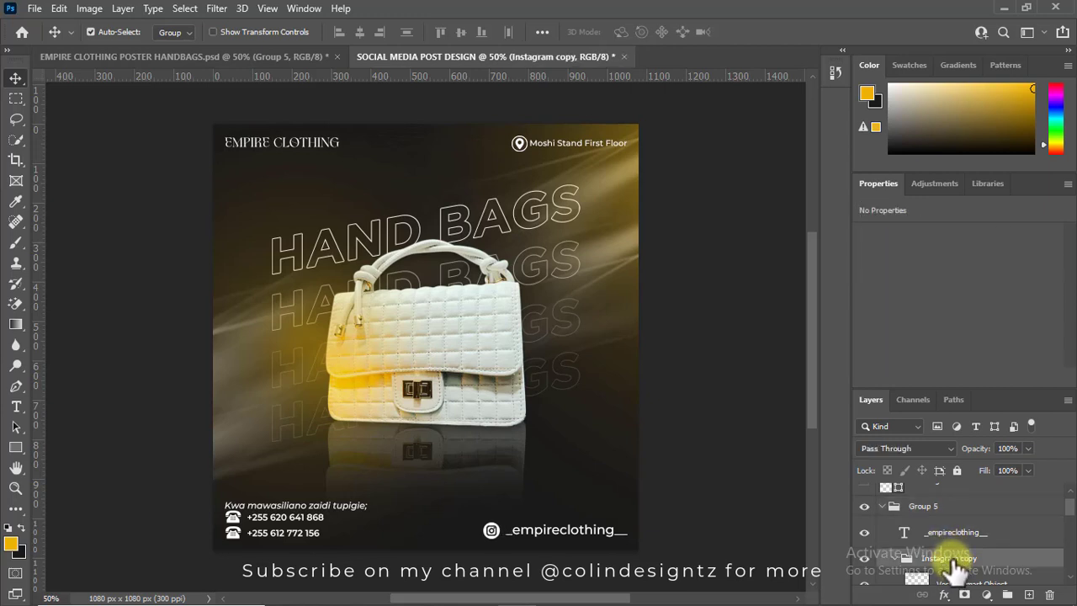
{"action": "key", "text": "ctrl+semicolon"}
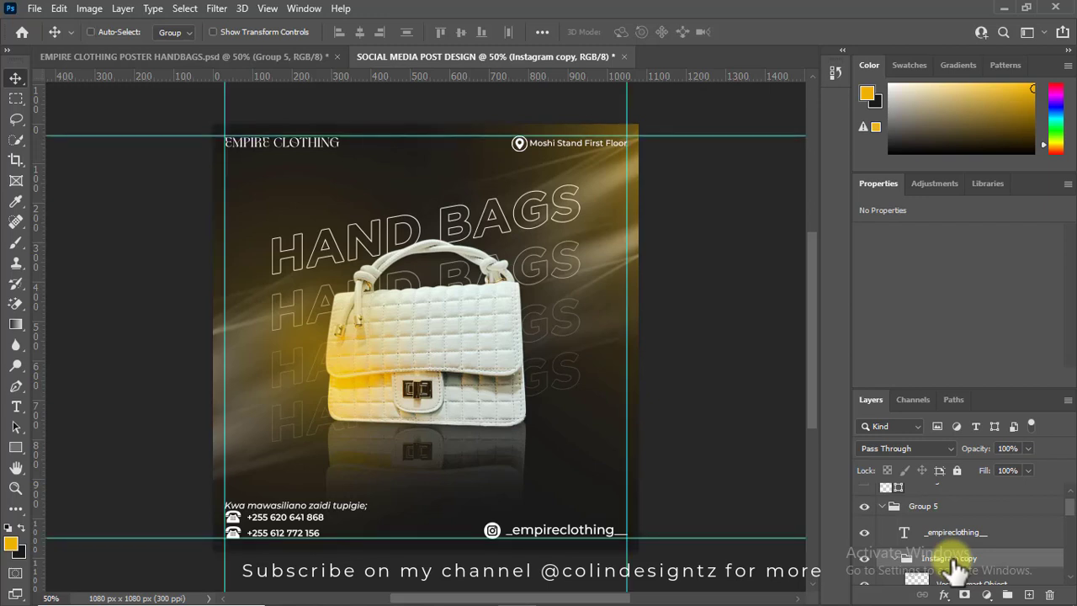
{"action": "key", "text": "ctrl+semicolon"}
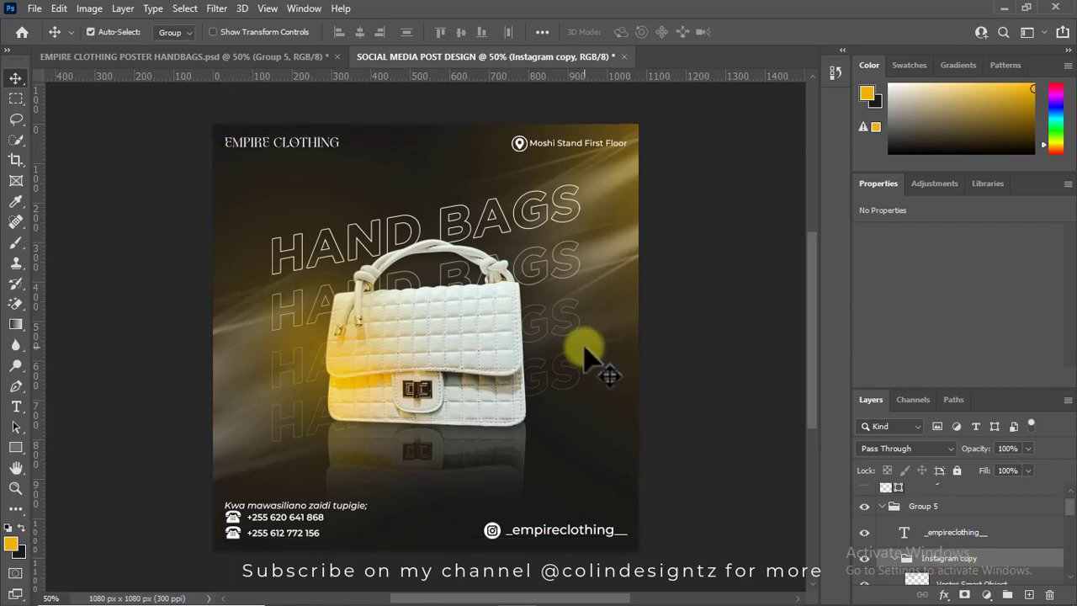